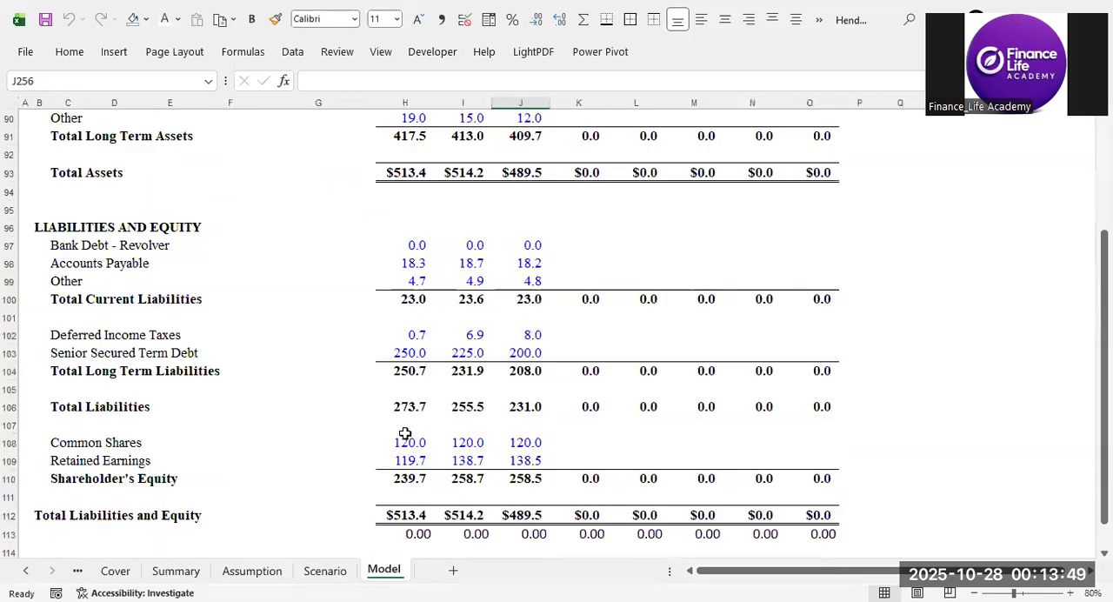
# Open the Assumption sheet of the Henderson Manufacturing model.
pyautogui.scroll(-9, 478, 278)
pyautogui.scroll(7, 474, 213)
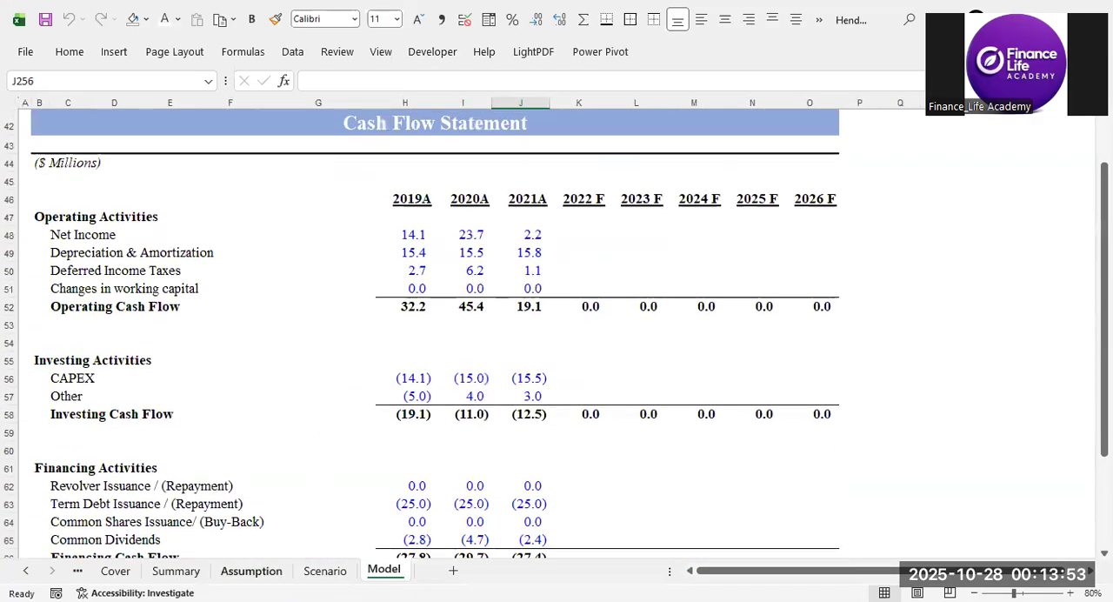
pyautogui.click(252, 571)
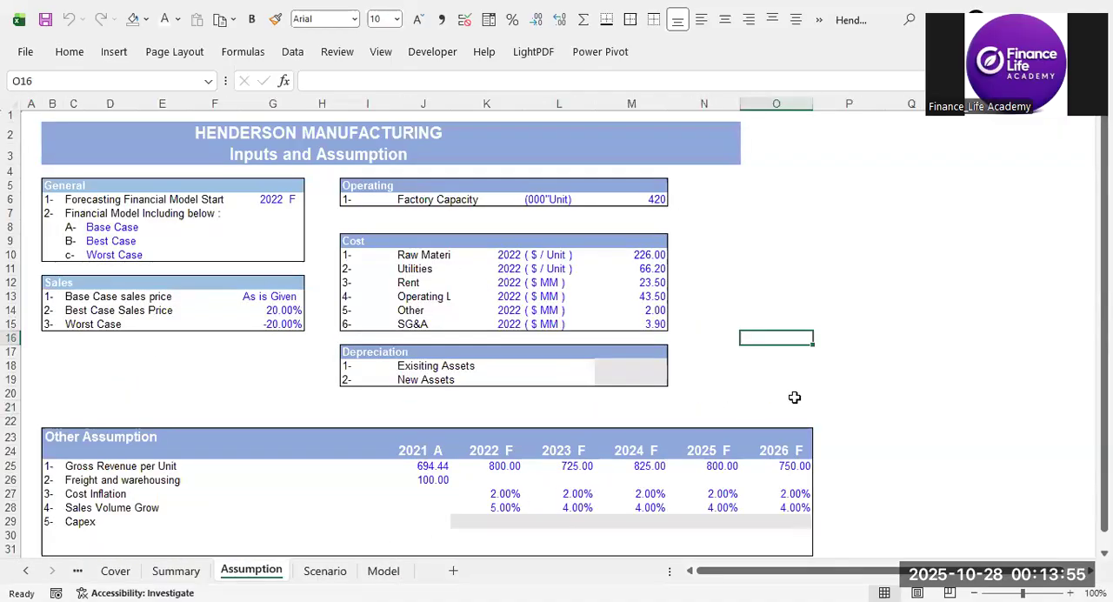
pyautogui.click(793, 393)
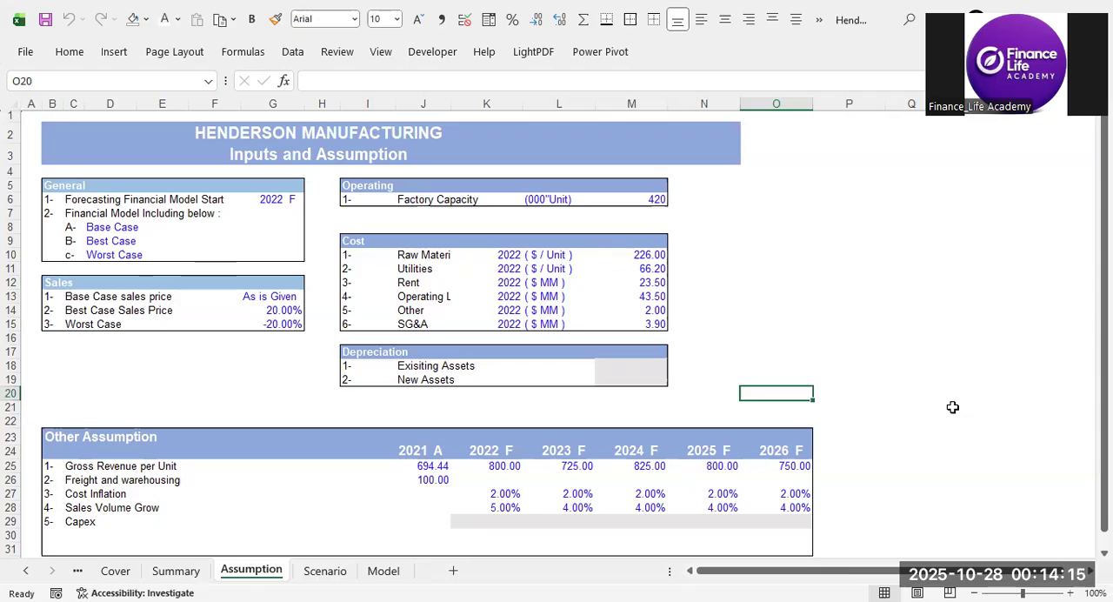
pyautogui.click(823, 378)
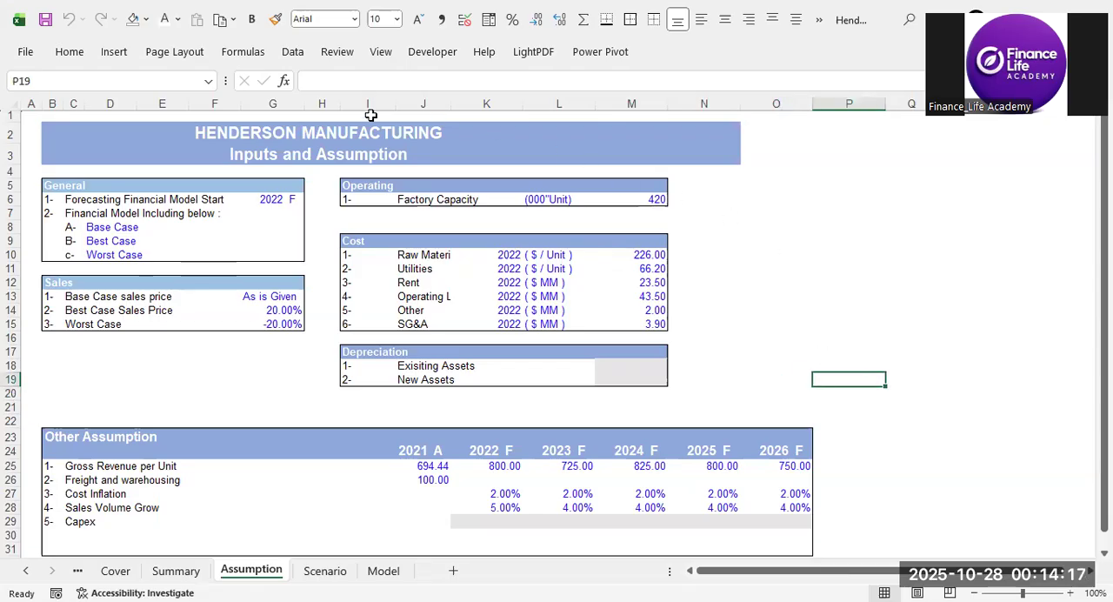
pyautogui.click(663, 400)
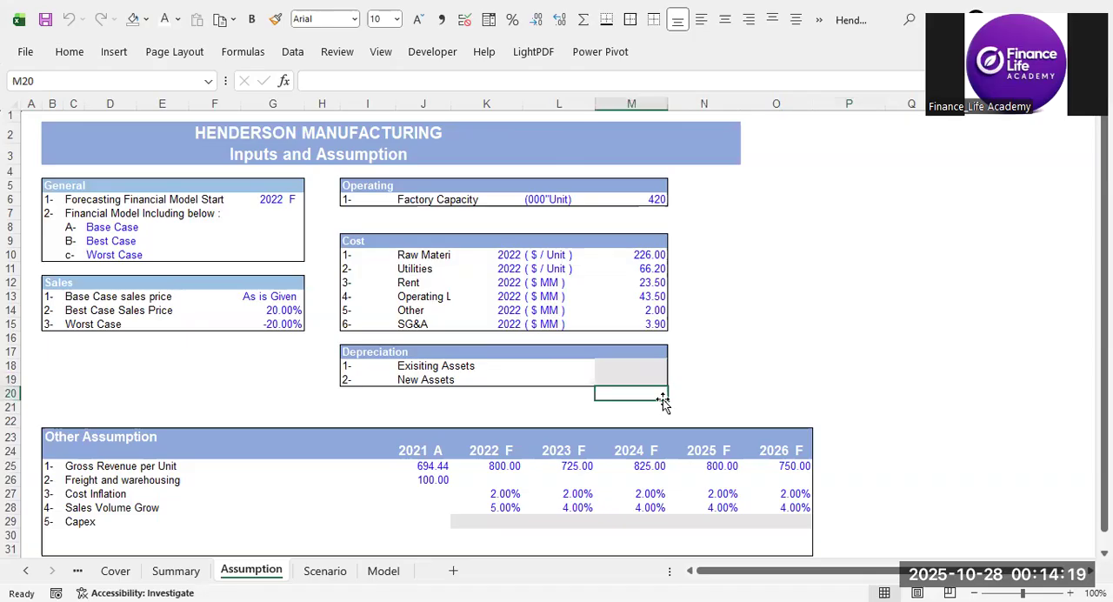
pyautogui.click(685, 382)
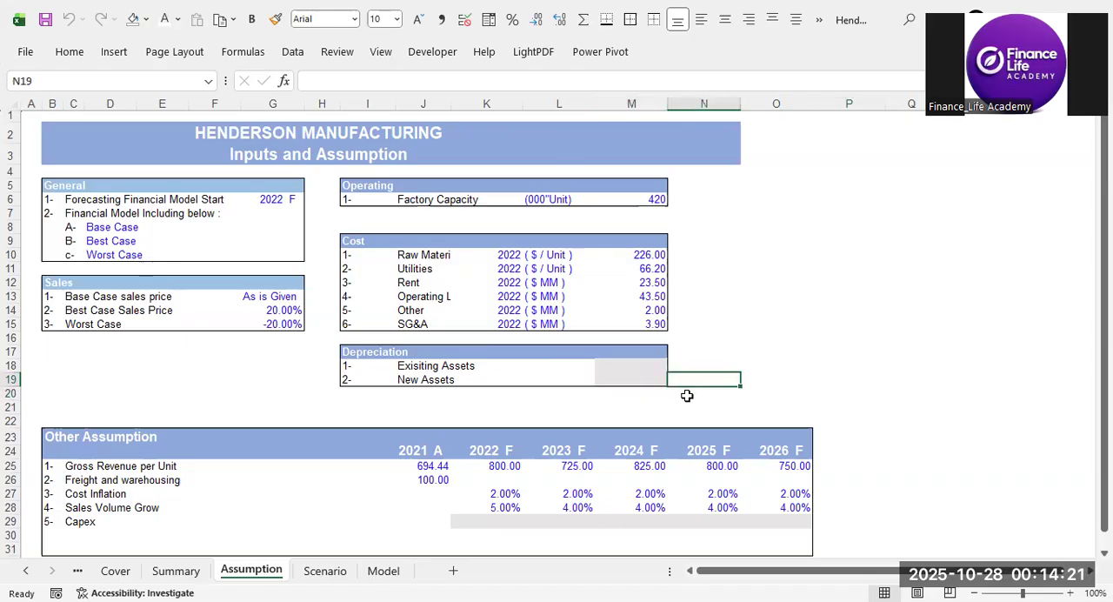
pyautogui.click(682, 411)
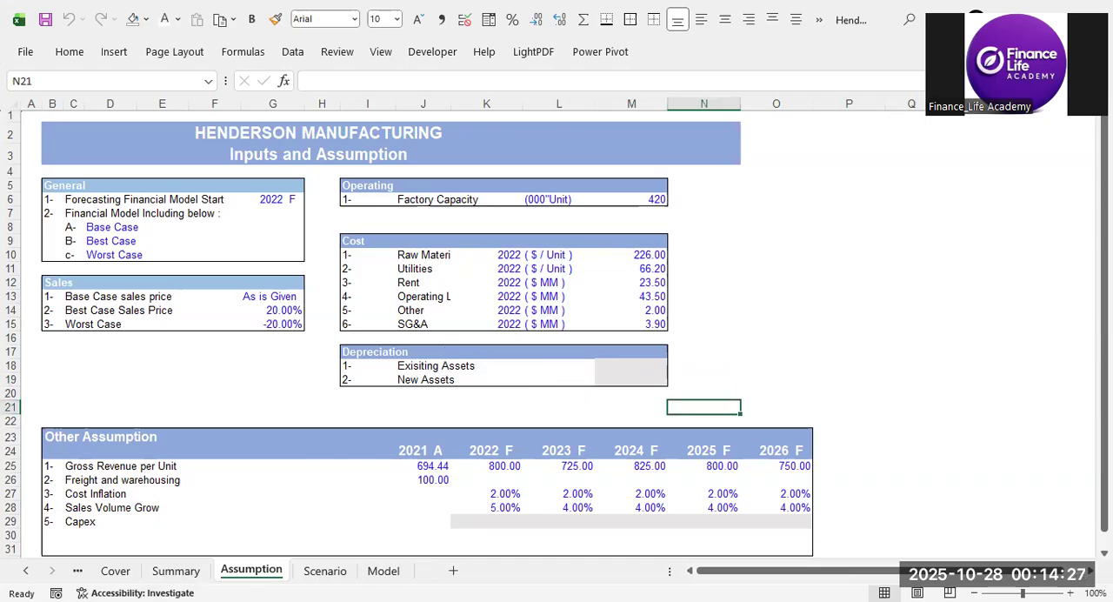
# Check the remaining useful life in the Adobe Reader case brief and enter 25 years for existing assets under Depreciation.
pyautogui.hotkey('alt', 'Tab')
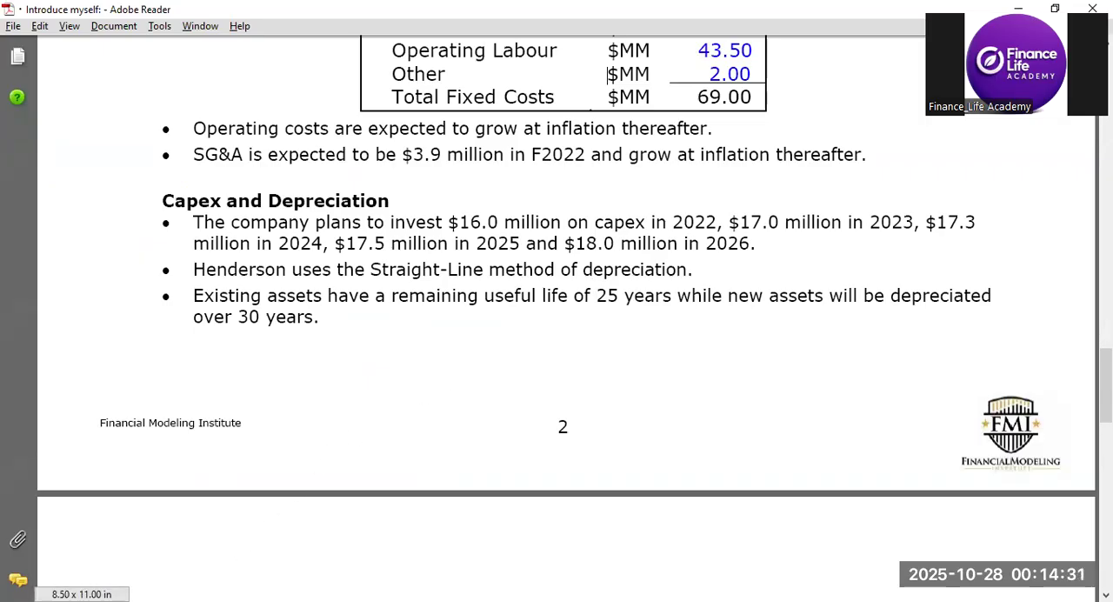
pyautogui.hotkey('alt', 'Tab')
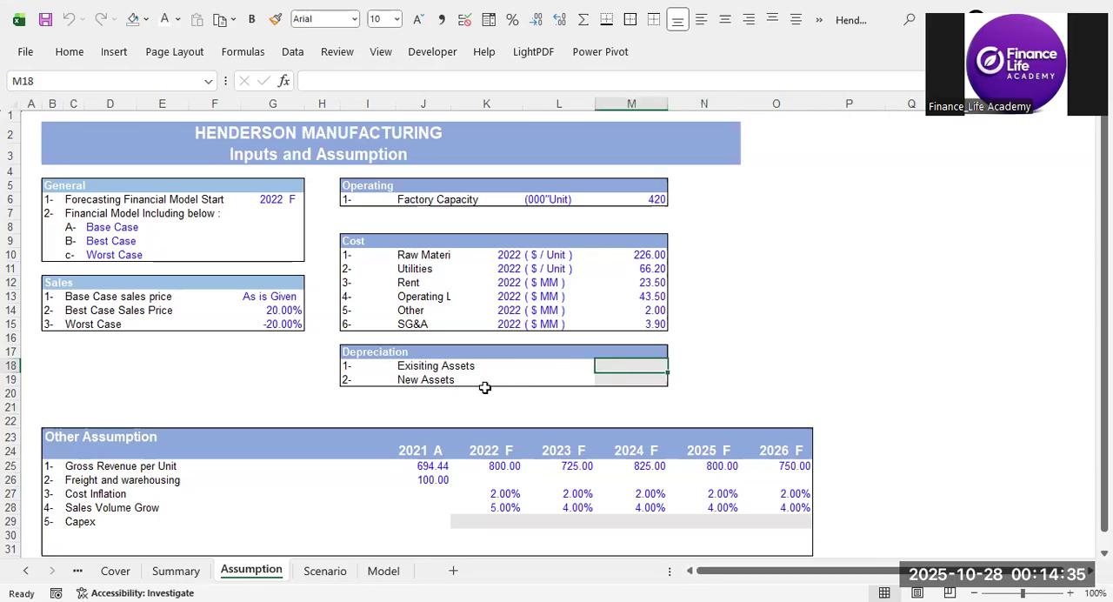
pyautogui.write('25')
pyautogui.press('Return')
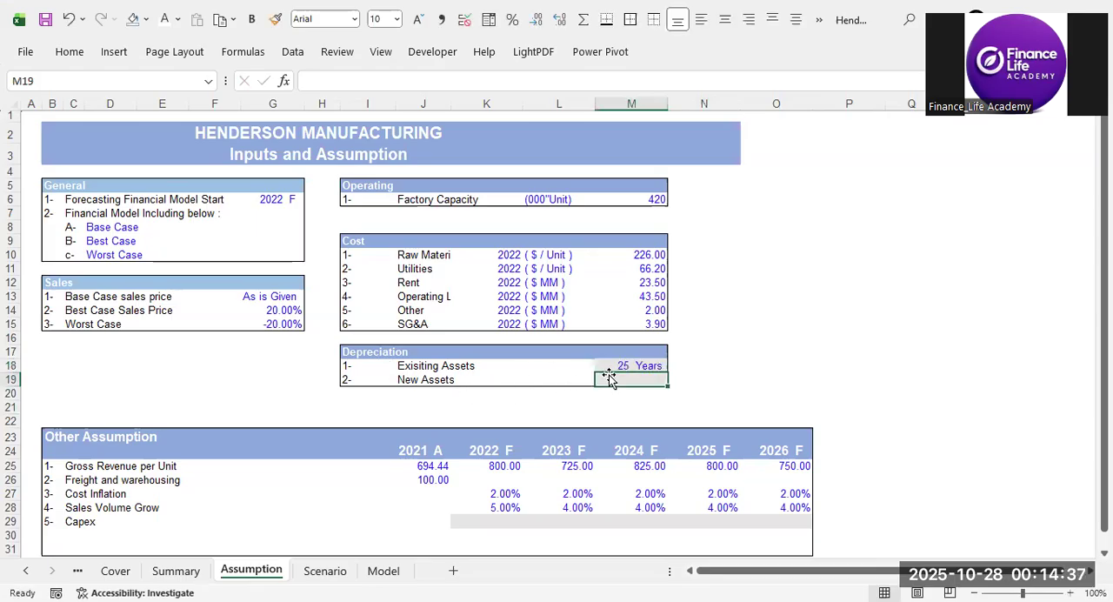
pyautogui.click(635, 366)
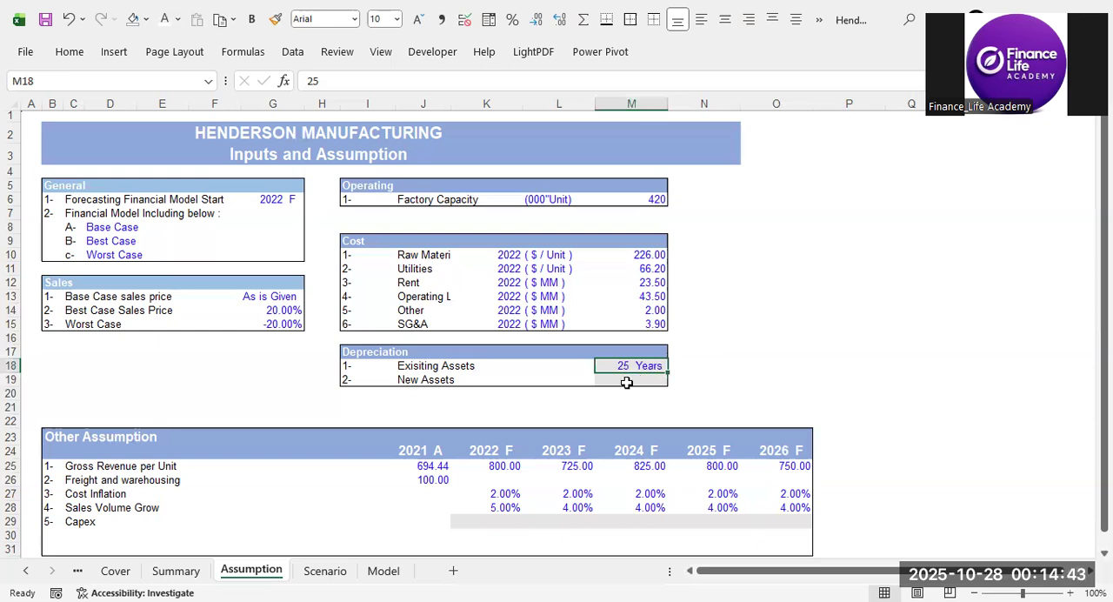
pyautogui.click(735, 384)
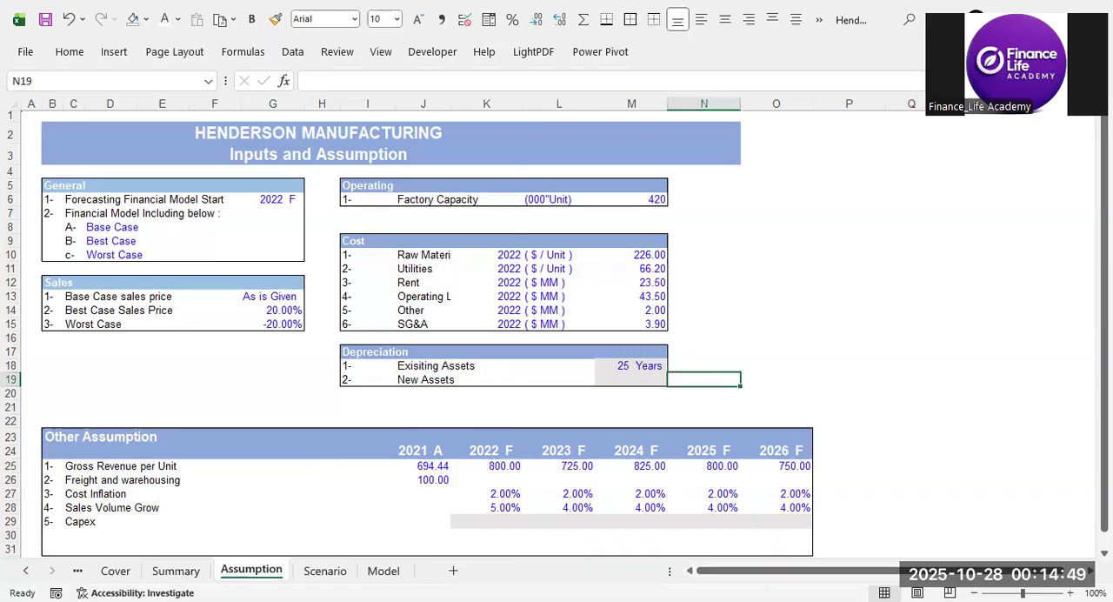
# Check the case brief in Adobe Reader and enter 30 years as the depreciation period for new assets.
pyautogui.hotkey('alt', 'Tab')
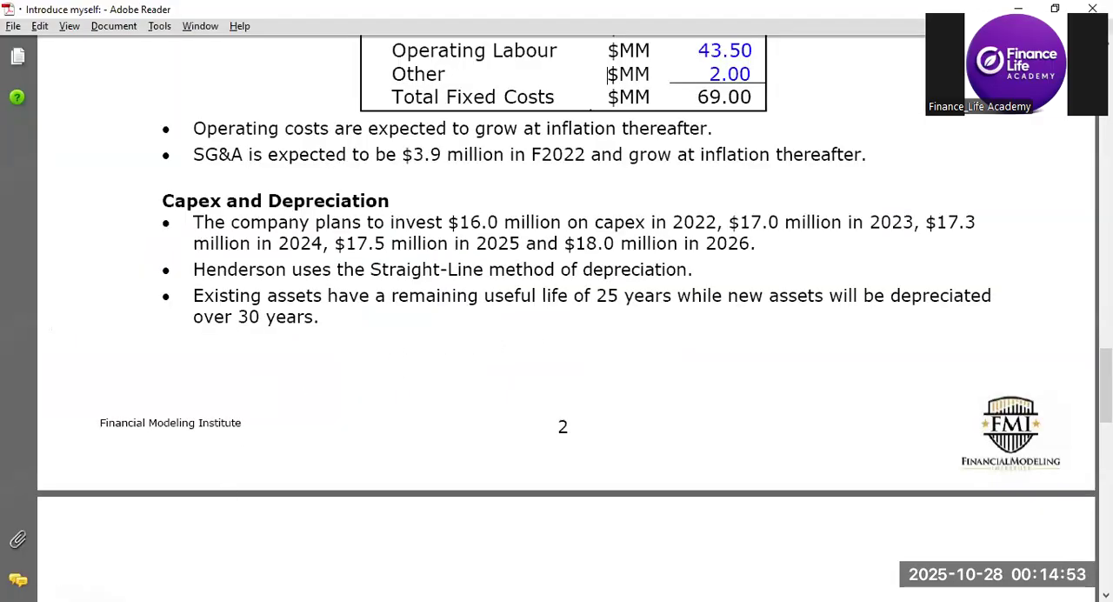
pyautogui.hotkey('alt', 'Tab')
pyautogui.click(639, 379)
pyautogui.write('30')
pyautogui.press('Return')
pyautogui.click(728, 374)
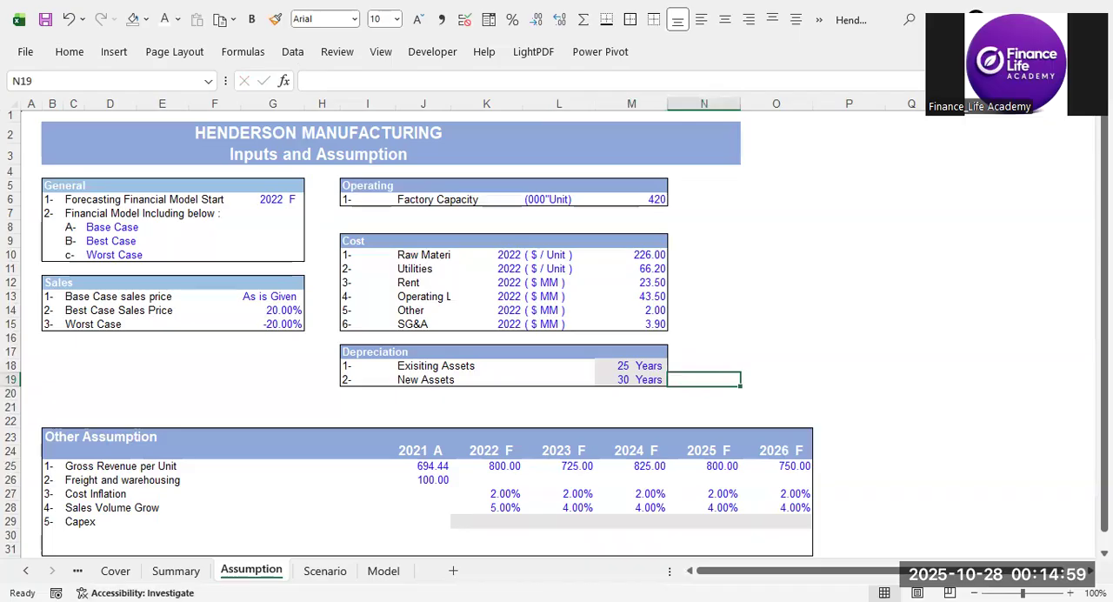
# Check the capex plan in the Adobe Reader brief and enter 16 as the 2022 F Capex in cell K29.
pyautogui.hotkey('alt', 'Tab')
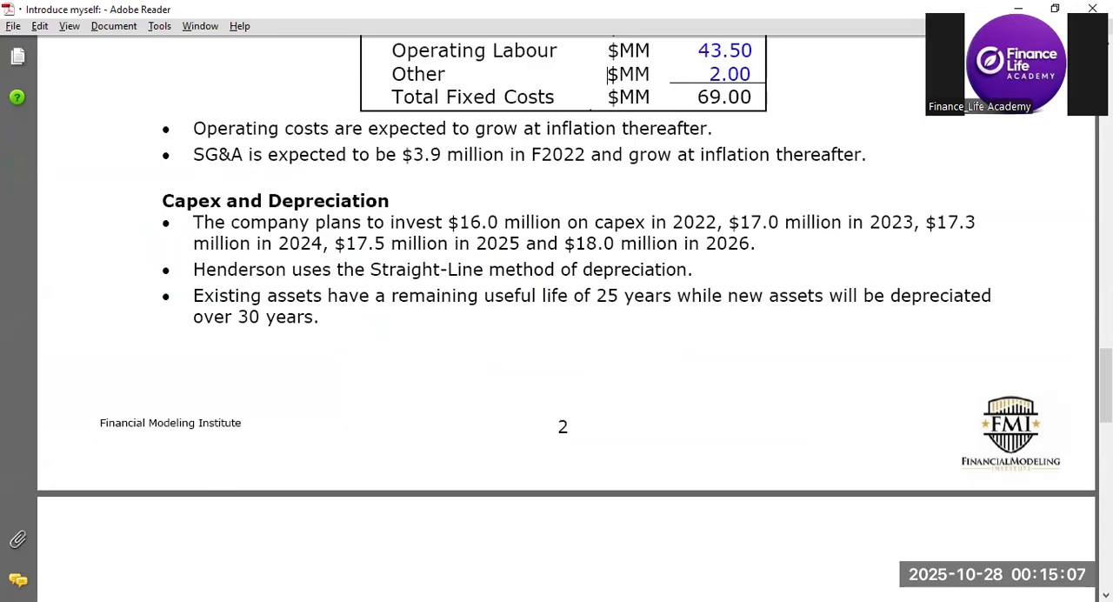
pyautogui.hotkey('alt', 'Tab')
pyautogui.moveTo(55, 522); pyautogui.dragTo(87, 521)
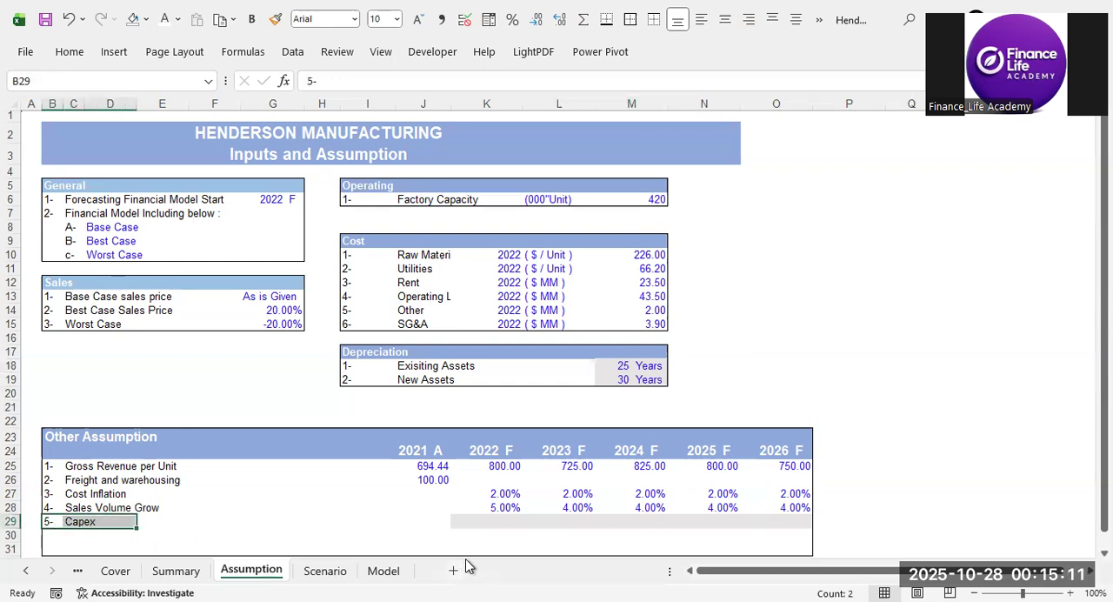
pyautogui.click(501, 522)
pyautogui.write('10')
pyautogui.press('Return')
pyautogui.press('Return')
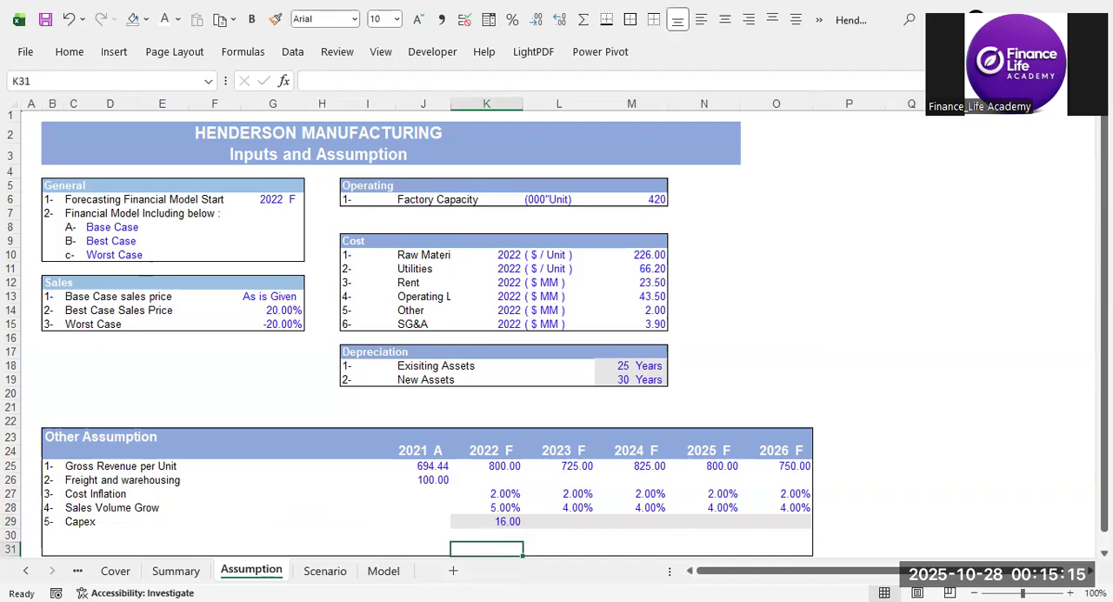
# Look up the next planned capex in the Adobe Reader brief and enter 17 for 2023 F in the Capex row.
pyautogui.hotkey('alt', 'Tab')
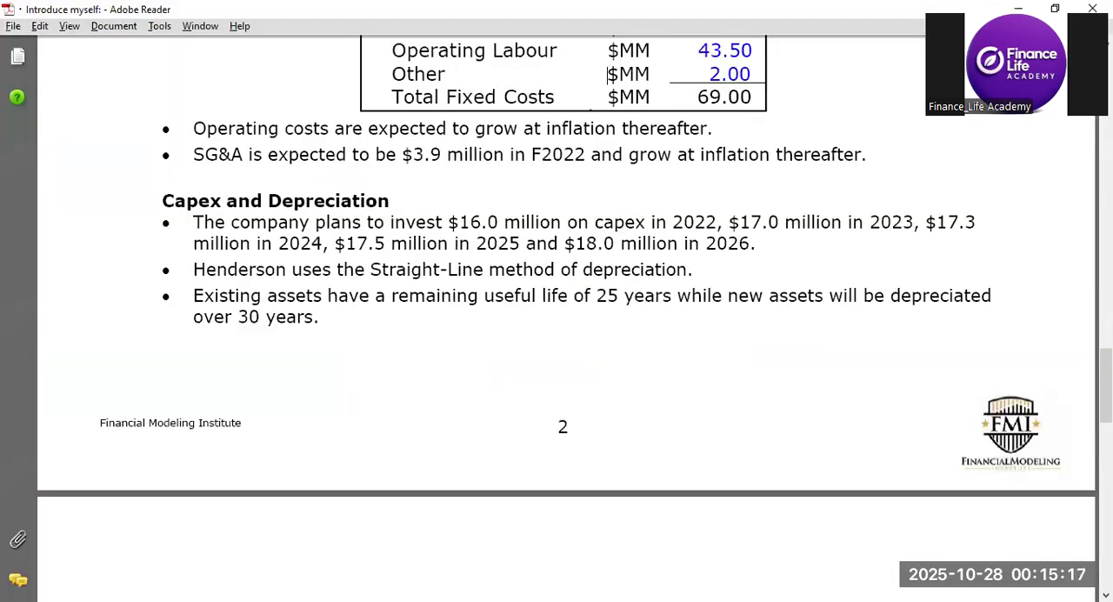
pyautogui.hotkey('alt', 'Tab')
pyautogui.press('Up')
pyautogui.press('Right')
pyautogui.press('Right')
pyautogui.press('Up')
pyautogui.press('Left')
pyautogui.write('17')
pyautogui.press('Return')
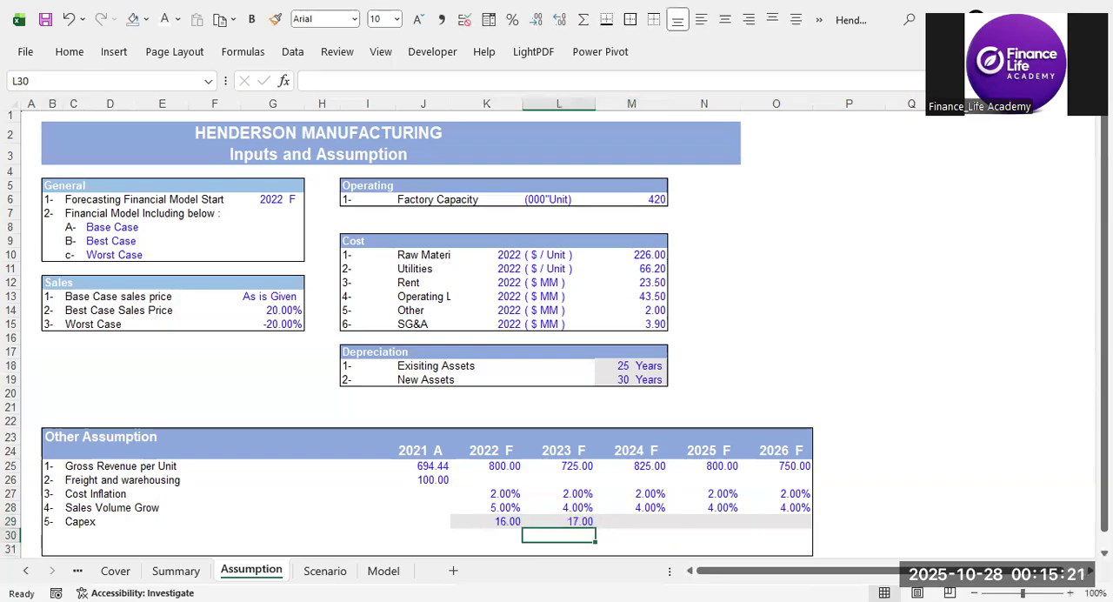
pyautogui.hotkey('alt', 'Tab')
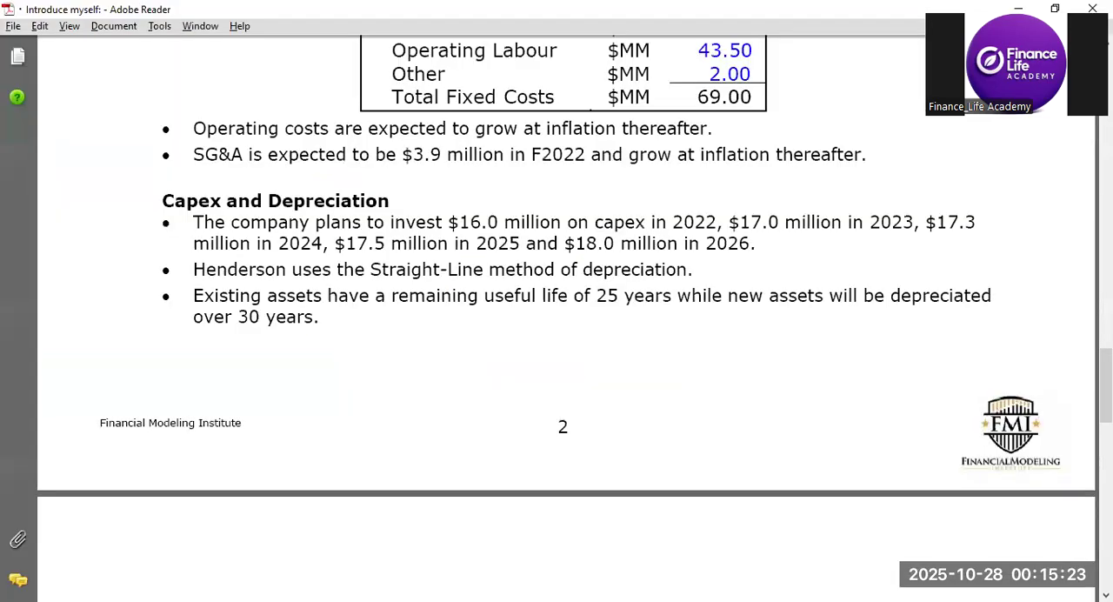
pyautogui.hotkey('alt', 'Tab')
pyautogui.write('17')
pyautogui.press('Return')
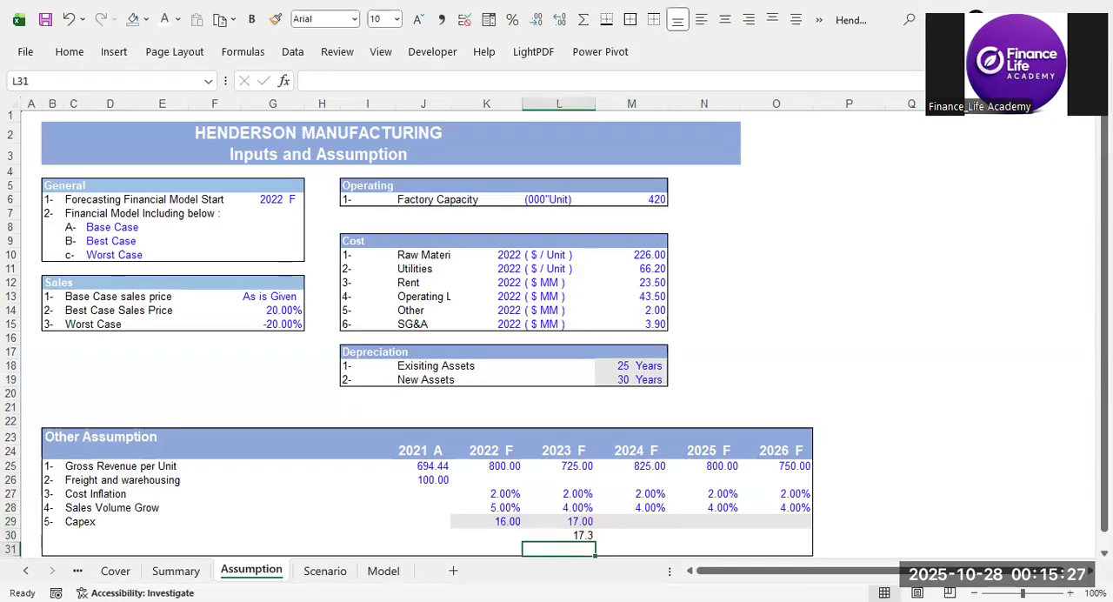
pyautogui.press('Up')
pyautogui.press('Delete')
# Enter 17.3 as the 2024 F Capex in cell M29.
pyautogui.press('Up')
pyautogui.press('Right')
pyautogui.write('17.3')
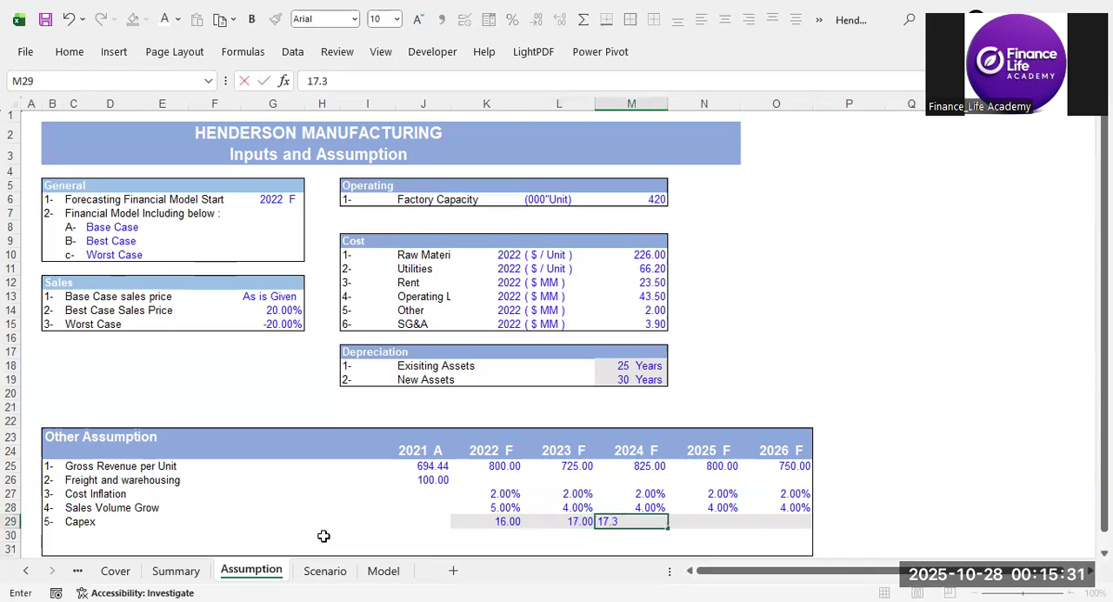
pyautogui.press('Return')
# Check the Adobe Reader brief for the 2025 capex and enter 17.5 for 2025 F in the Capex row.
pyautogui.click(689, 522)
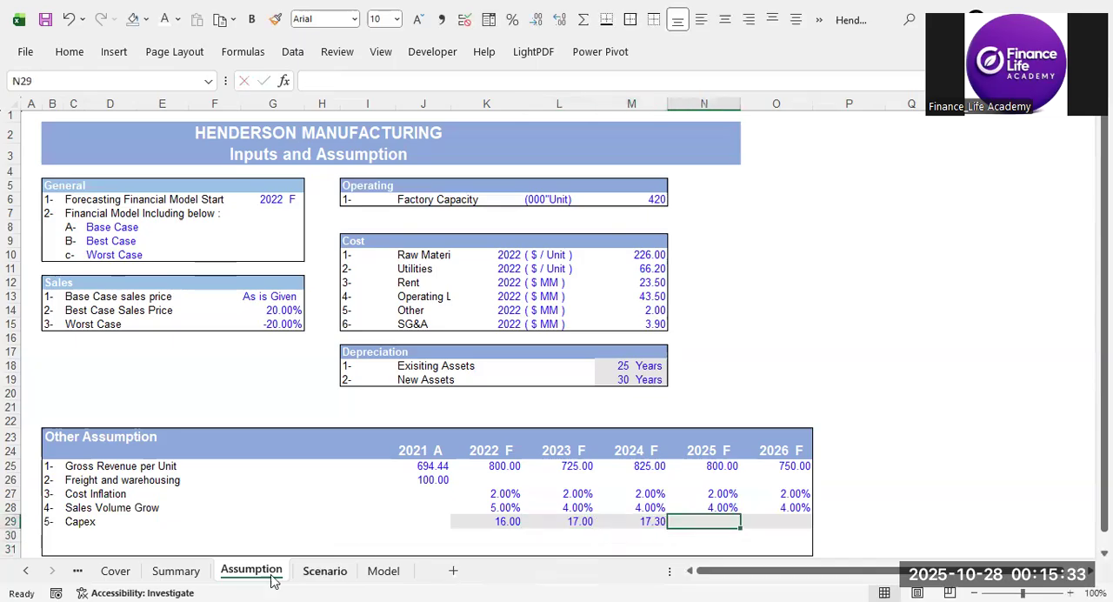
pyautogui.hotkey('alt', 'Tab')
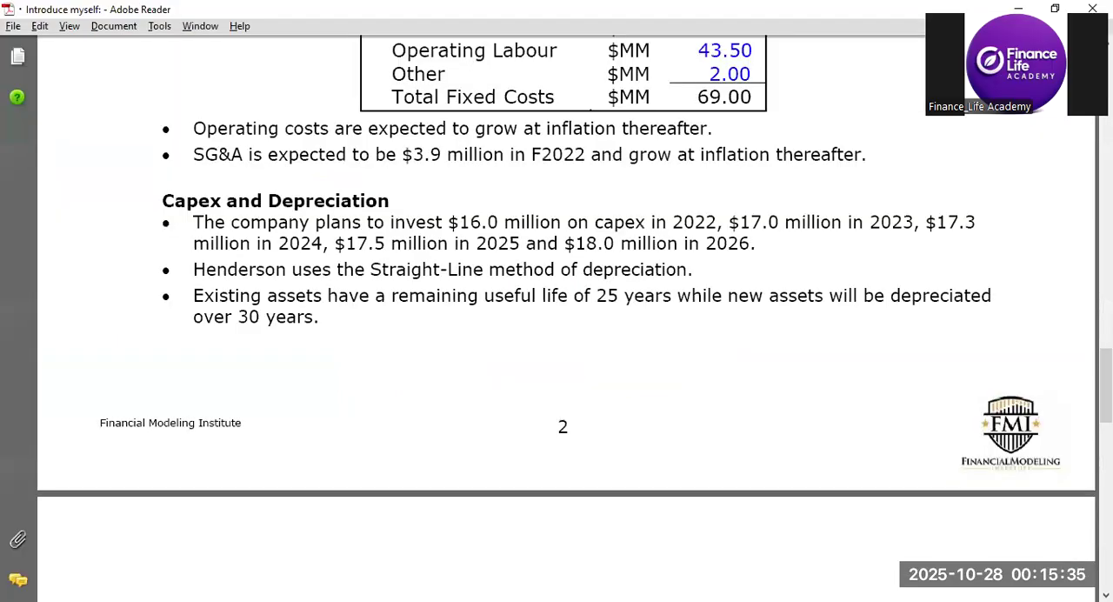
pyautogui.hotkey('alt', 'Tab')
pyautogui.write('17')
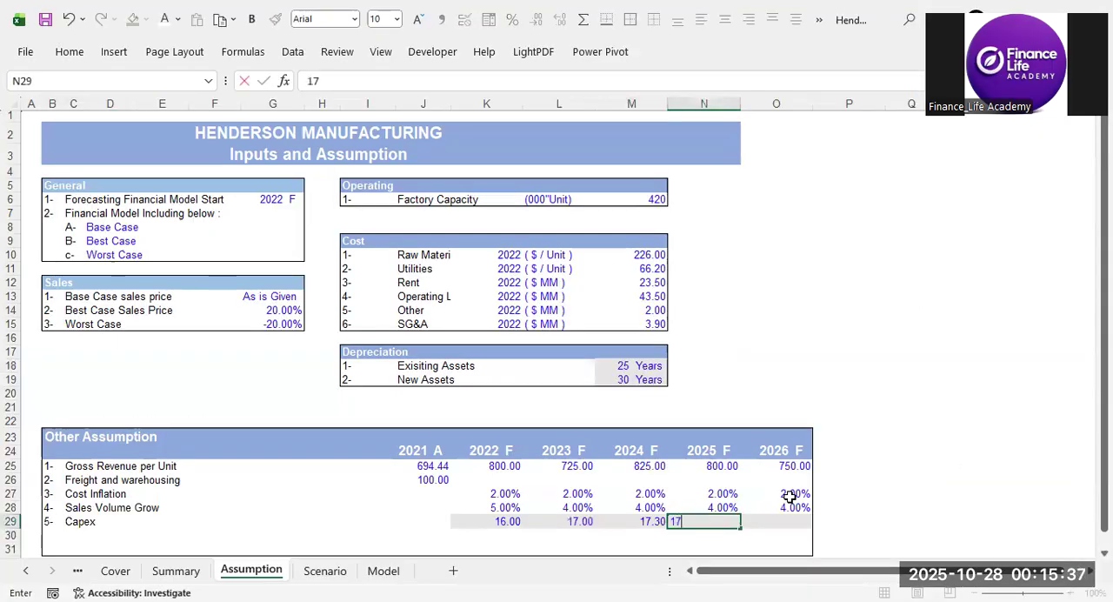
pyautogui.press('Tab')
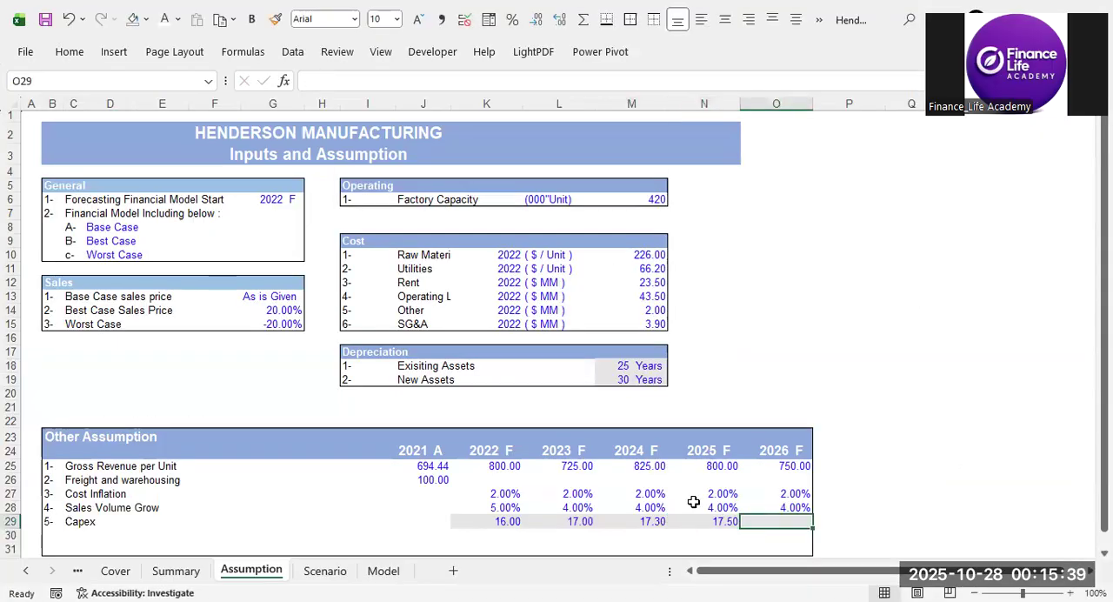
# Check the Adobe Reader brief for the 2026 capex, enter 18 for 2026 F, and review the completed Capex row.
pyautogui.hotkey('alt', 'Tab')
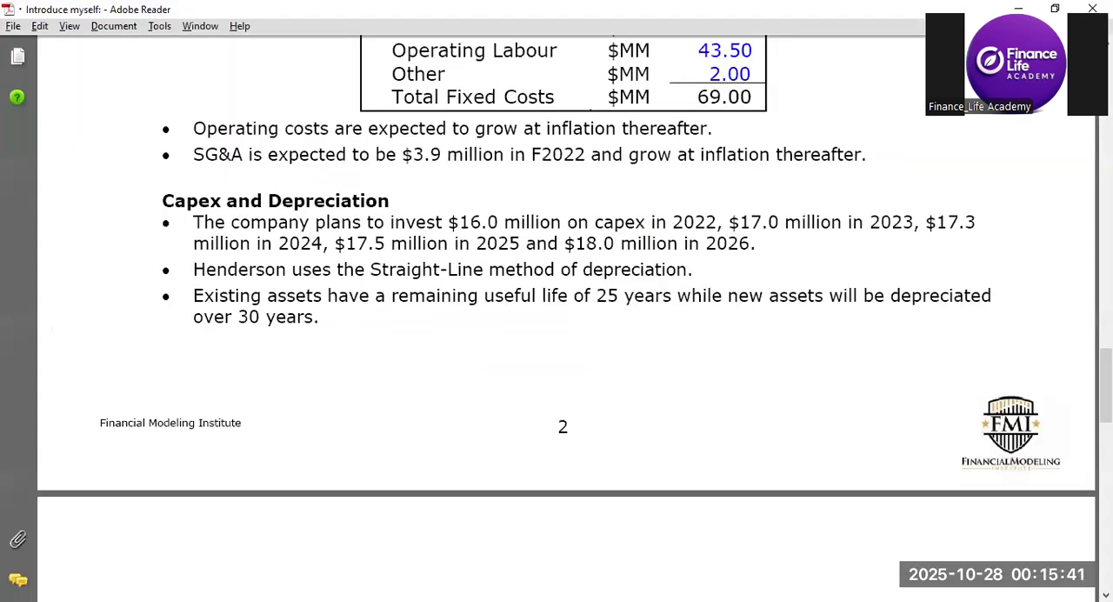
pyautogui.hotkey('alt', 'Tab')
pyautogui.write('18')
pyautogui.press('Return')
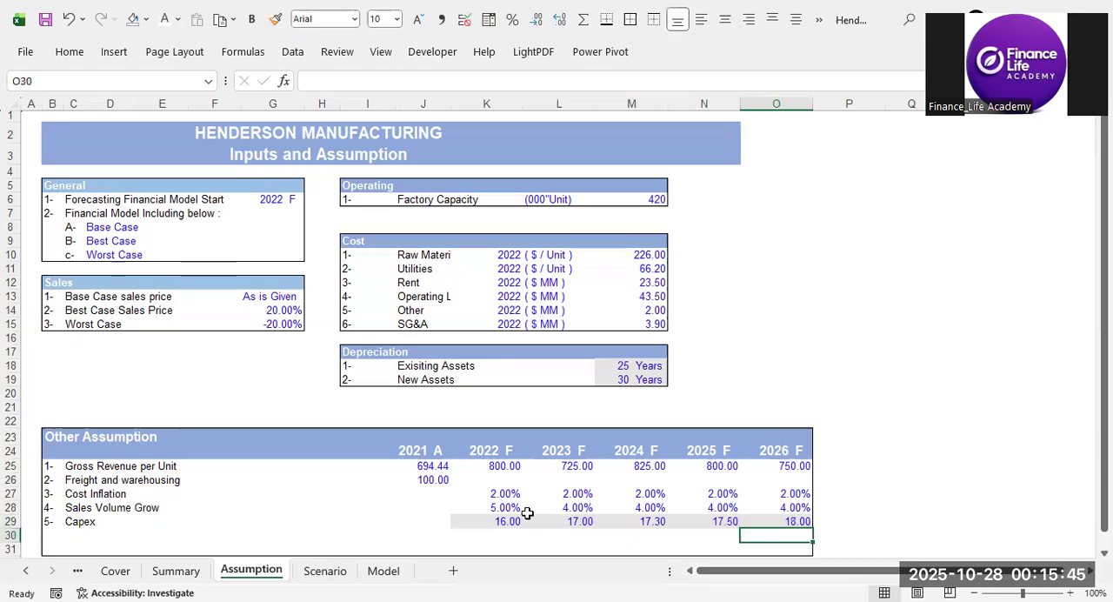
pyautogui.moveTo(490, 520); pyautogui.dragTo(783, 519)
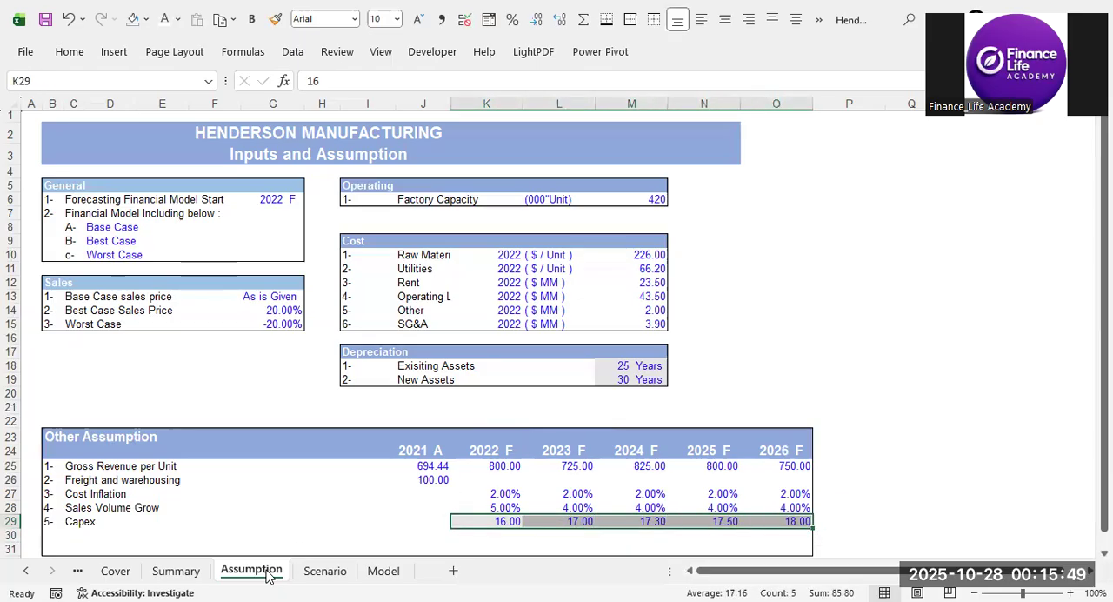
pyautogui.click(525, 493)
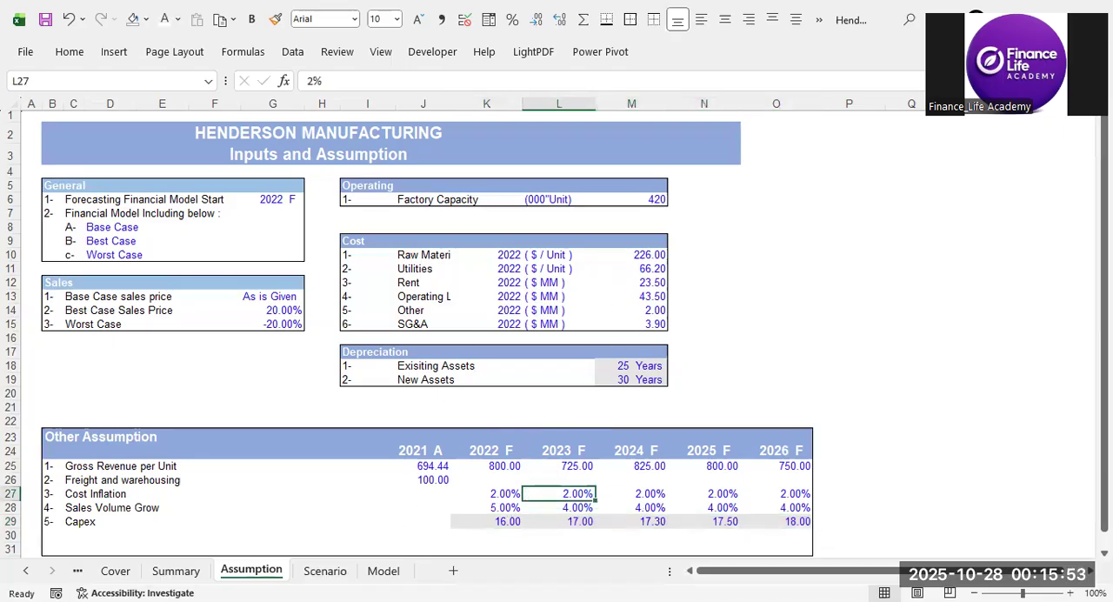
# Review the Capex and Depreciation section of the case brief in Adobe Reader and return to the Excel workbook.
pyautogui.hotkey('alt', 'Tab')
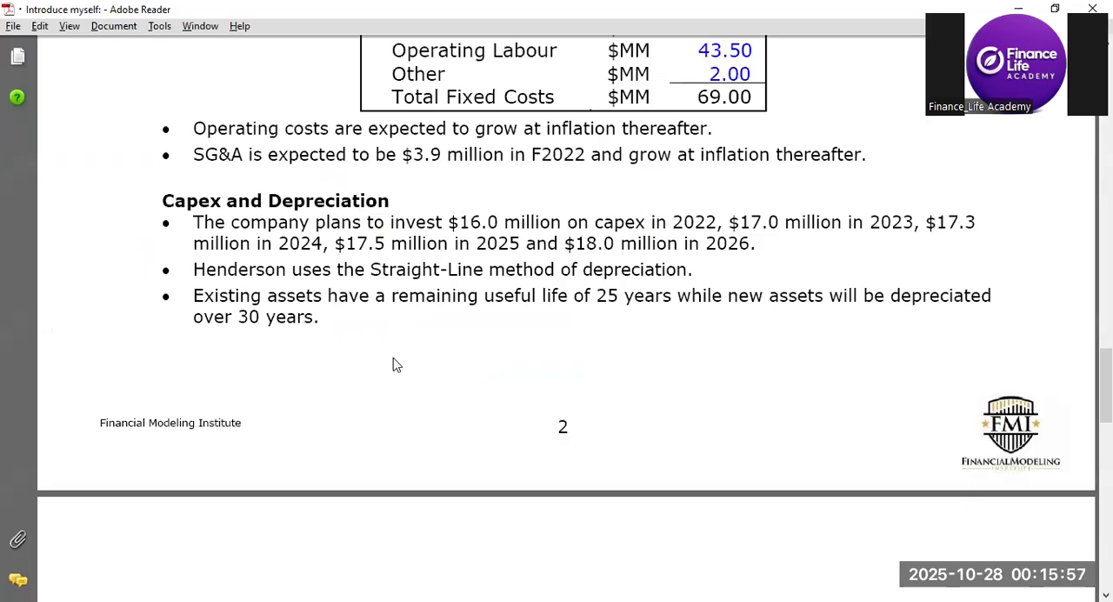
pyautogui.scroll(-3, 394, 361)
pyautogui.scroll(3, 393, 365)
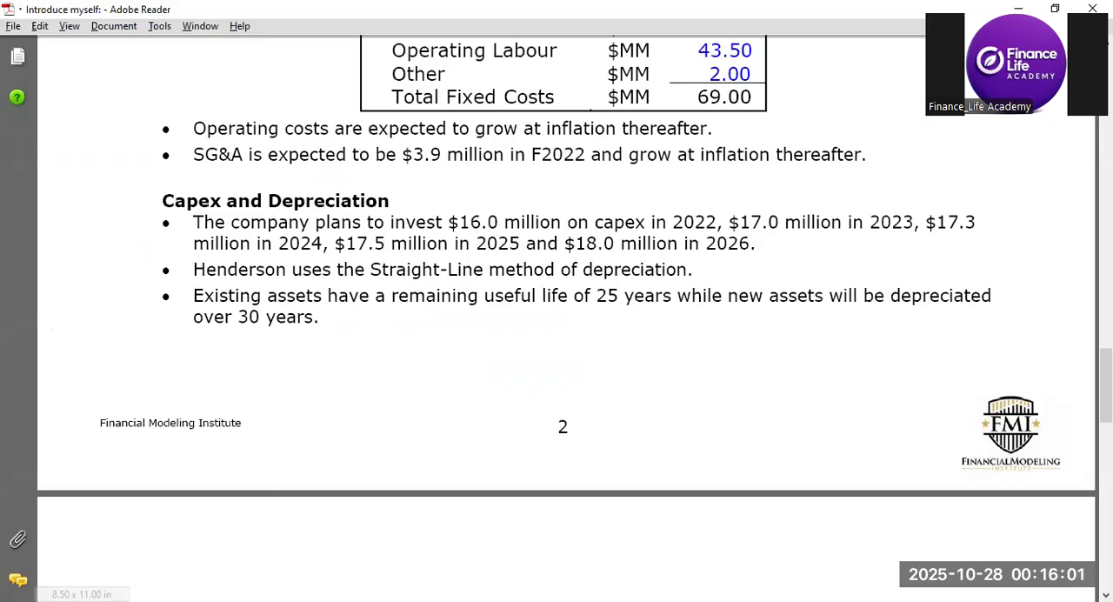
pyautogui.hotkey('alt', 'Tab')
pyautogui.click(552, 440)
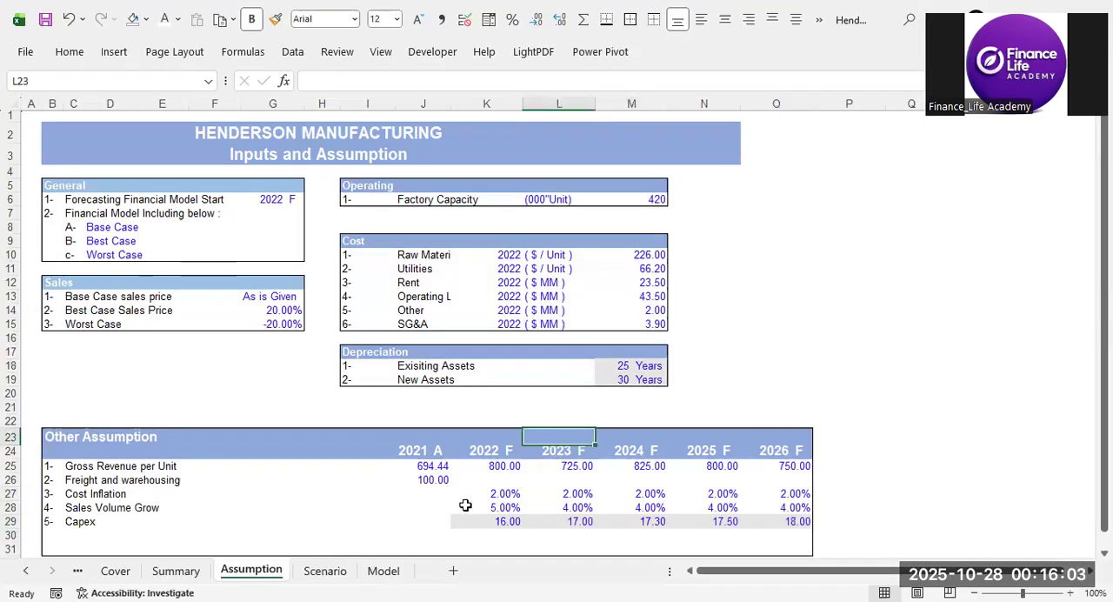
# Open the Model sheet at the Fixed Assets and Depreciation Schedule.
pyautogui.click(397, 578)
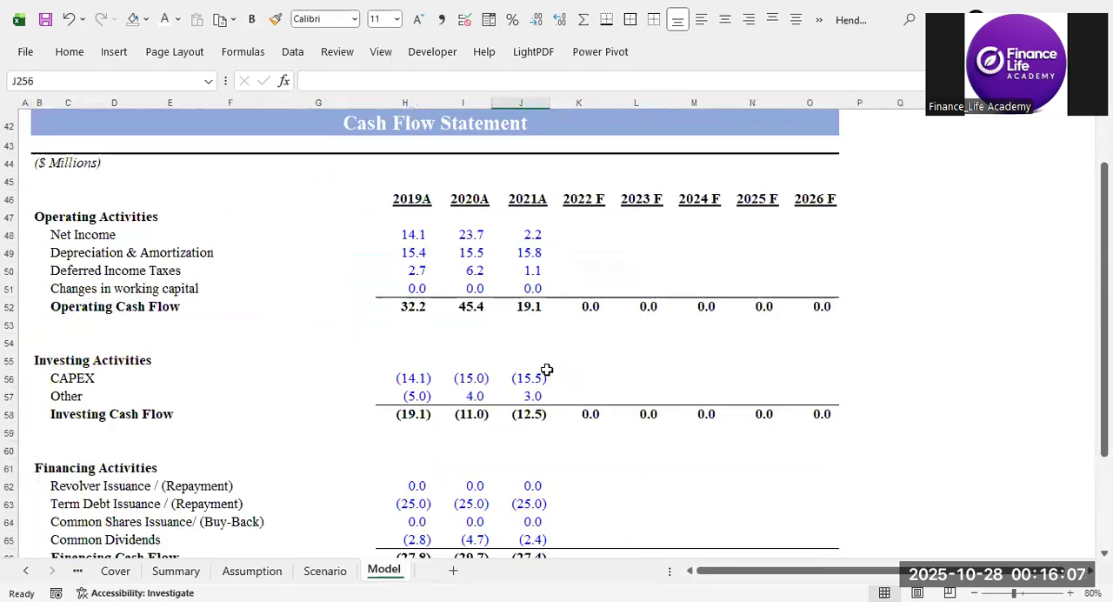
pyautogui.scroll(-10, 542, 369)
pyautogui.scroll(-15, 547, 369)
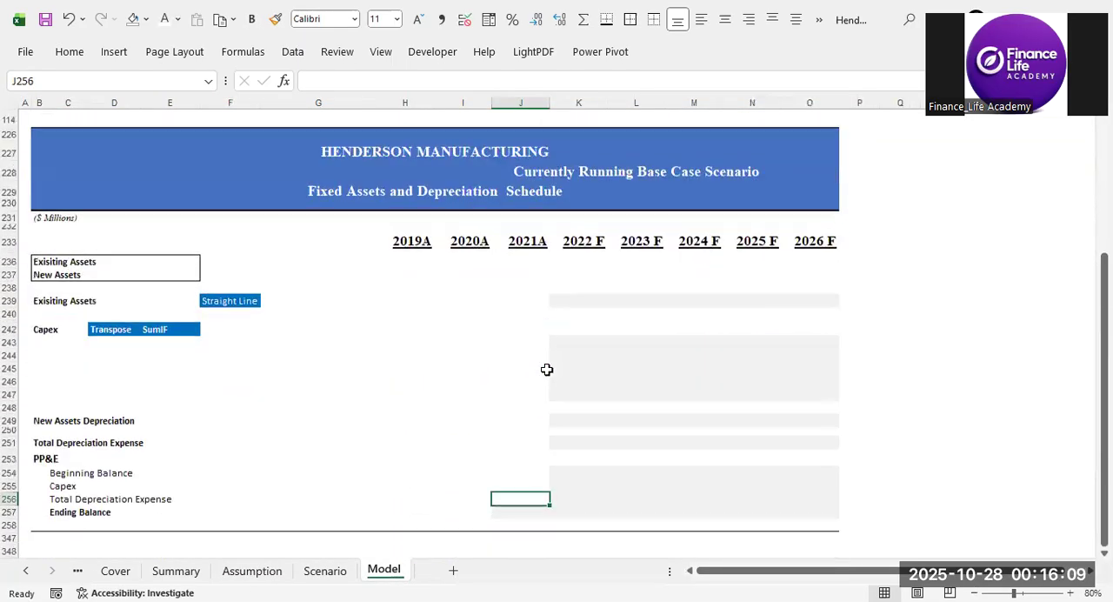
# Examine the layout of the Fixed Assets and Depreciation Schedule, from the asset-life box down to the PP&E roll-forward rows.
pyautogui.click(39, 135)
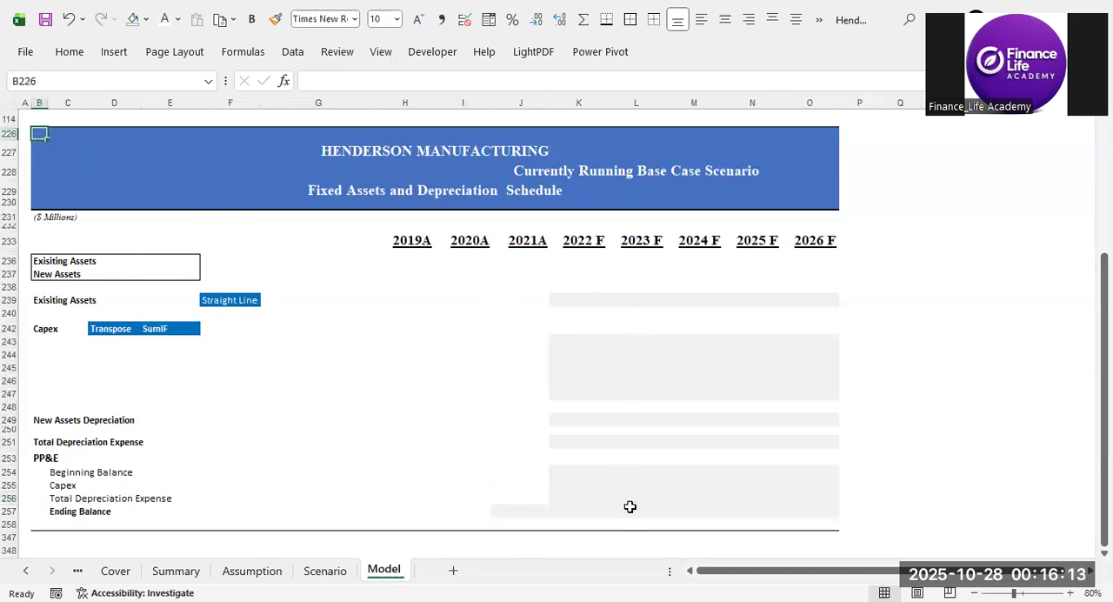
pyautogui.click(502, 510)
pyautogui.click(584, 501)
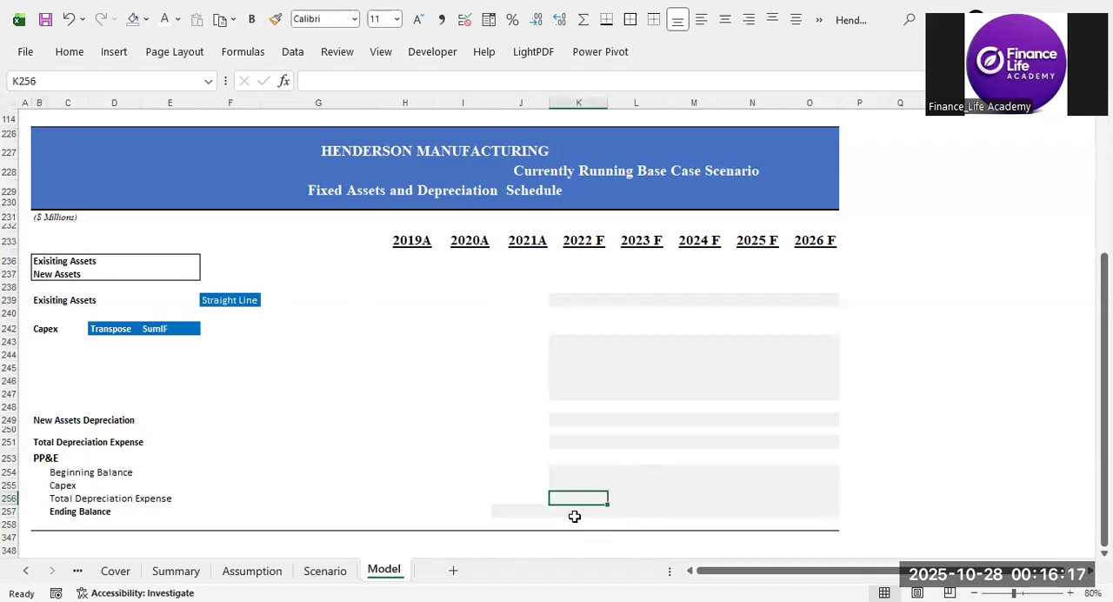
pyautogui.click(537, 513)
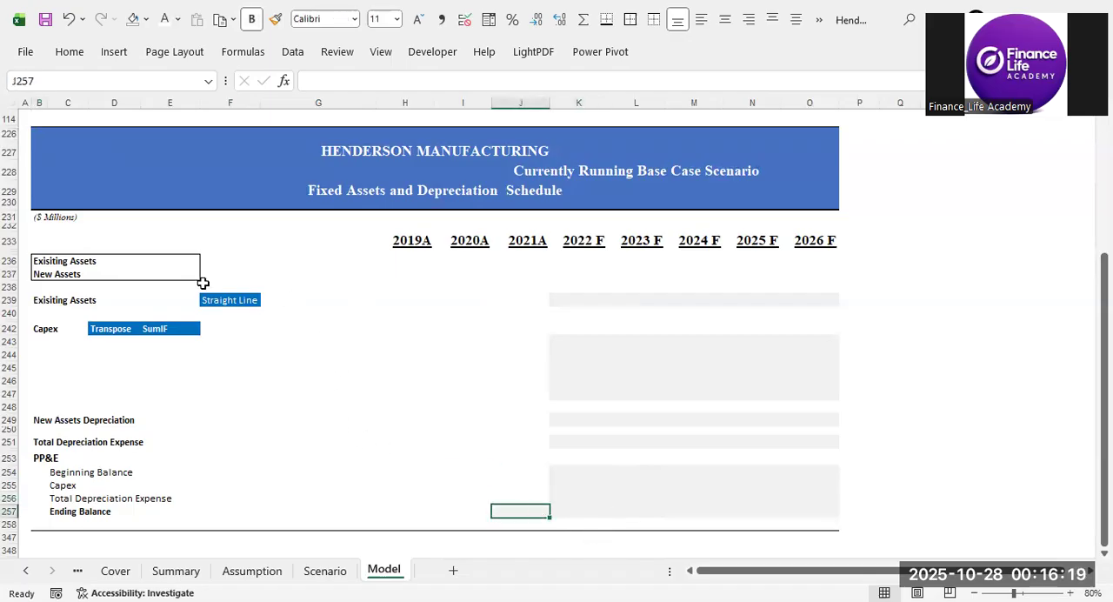
pyautogui.click(45, 253)
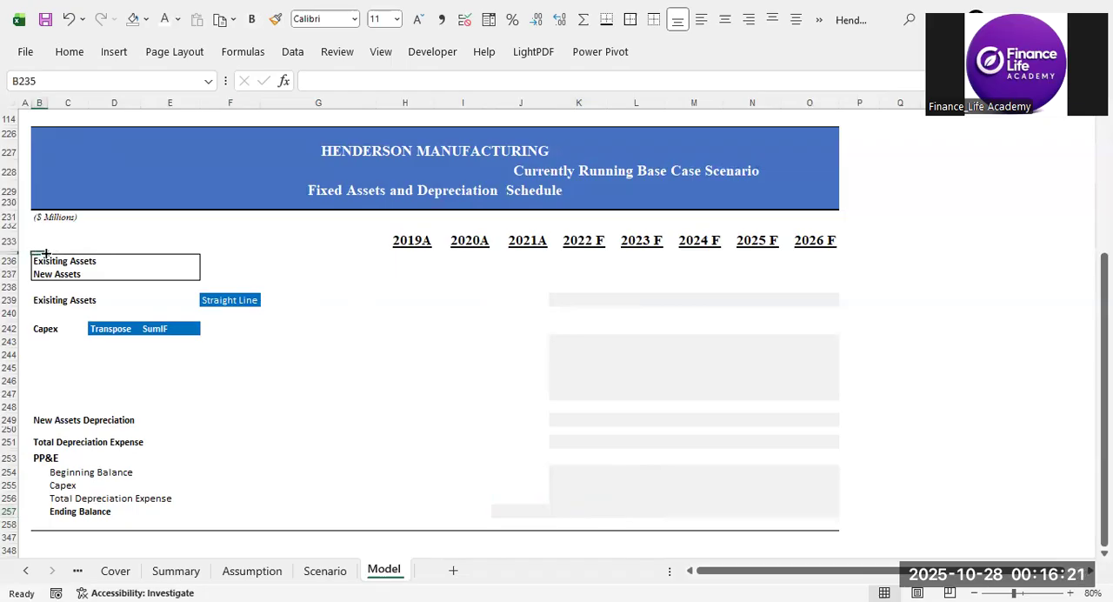
pyautogui.click(52, 457)
pyautogui.click(68, 514)
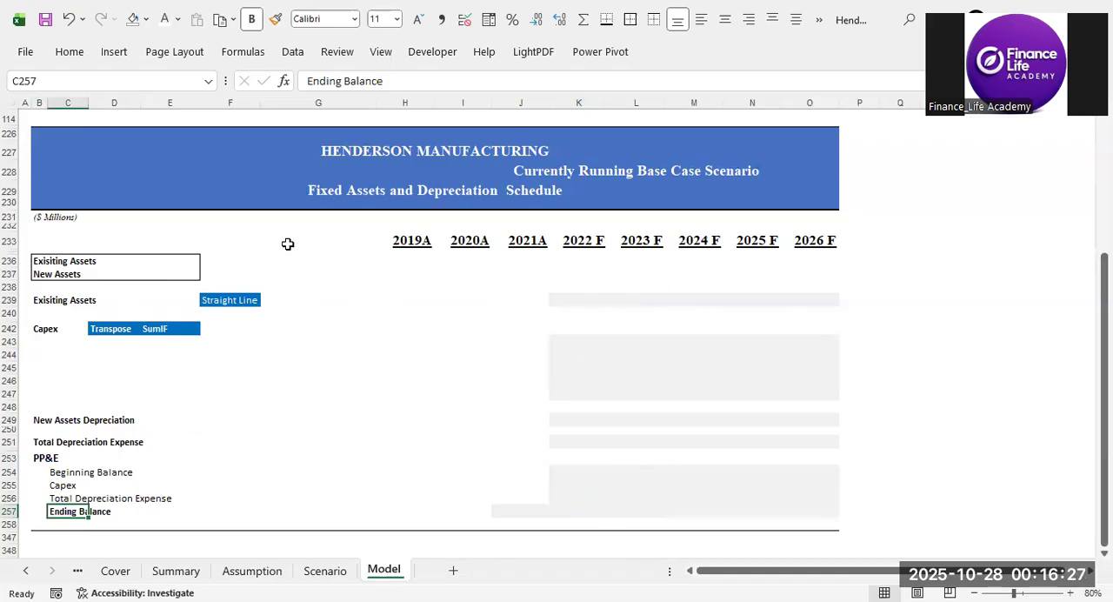
pyautogui.click(586, 299)
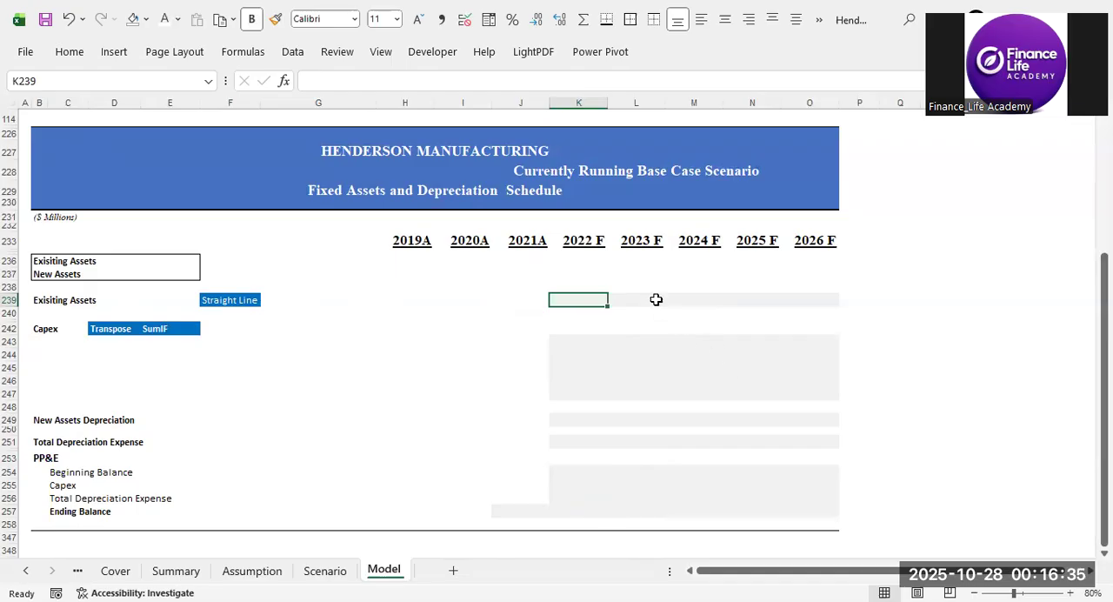
# Shade the 2022 F to 2026 F year headers of the depreciation schedule light blue.
pyautogui.moveTo(577, 240); pyautogui.dragTo(791, 242)
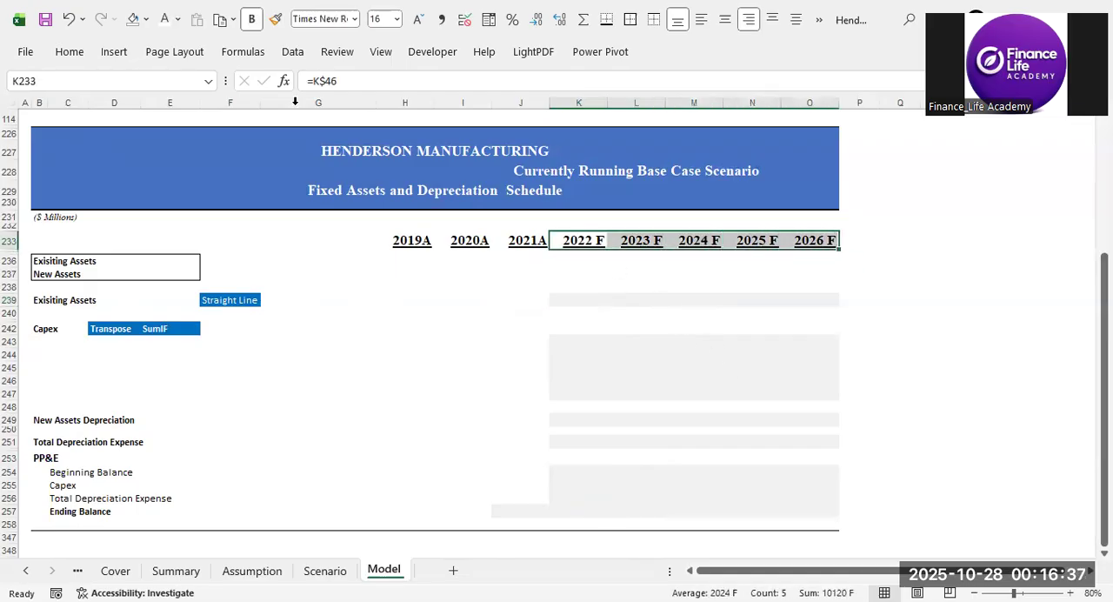
pyautogui.click(145, 24)
pyautogui.click(466, 331)
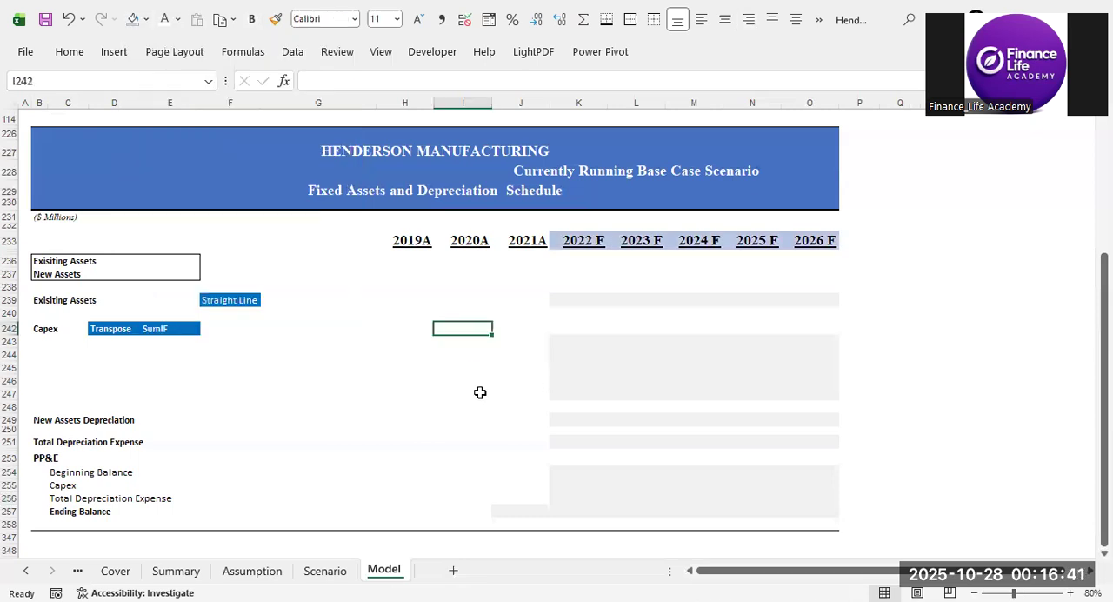
# Link the existing assets' useful life in E236 to the Existing Assets depreciation years on the Assumption sheet (M18).
pyautogui.click(178, 263)
pyautogui.write('=')
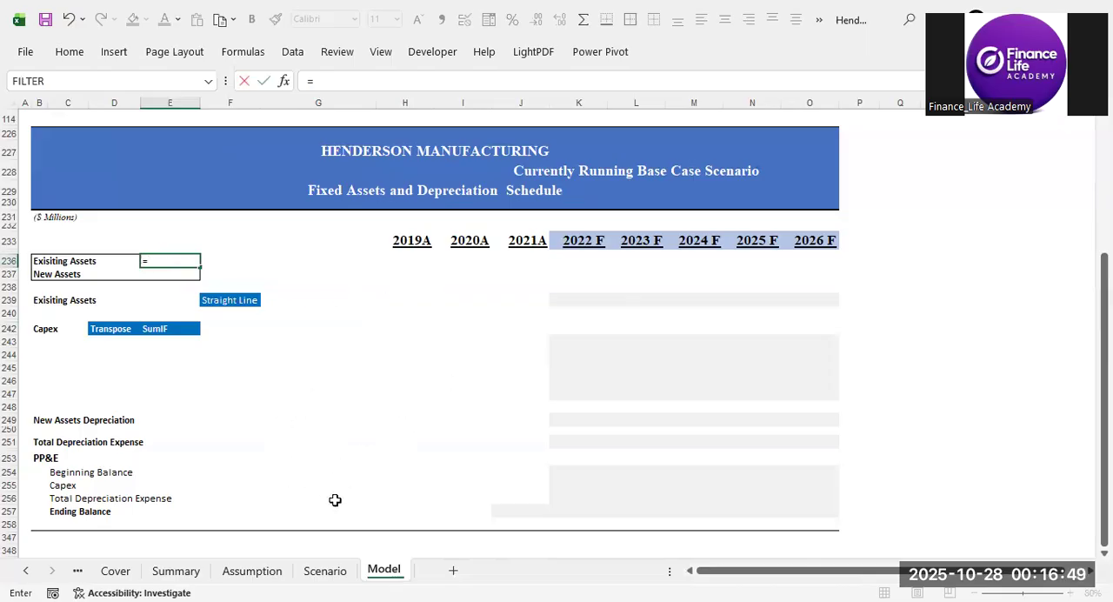
pyautogui.click(275, 578)
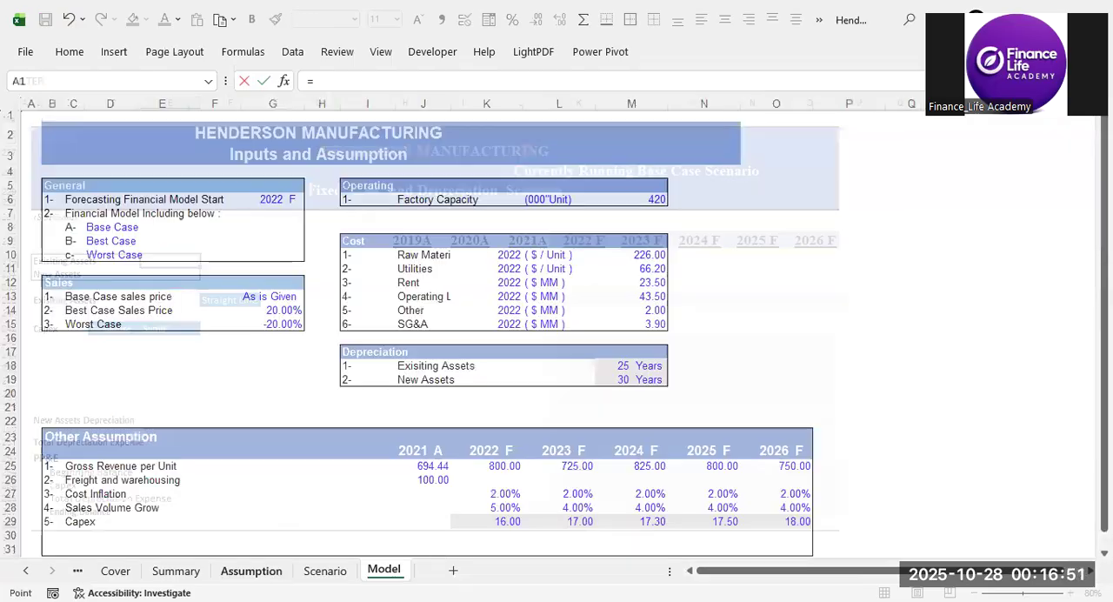
pyautogui.click(633, 365)
pyautogui.press('Return')
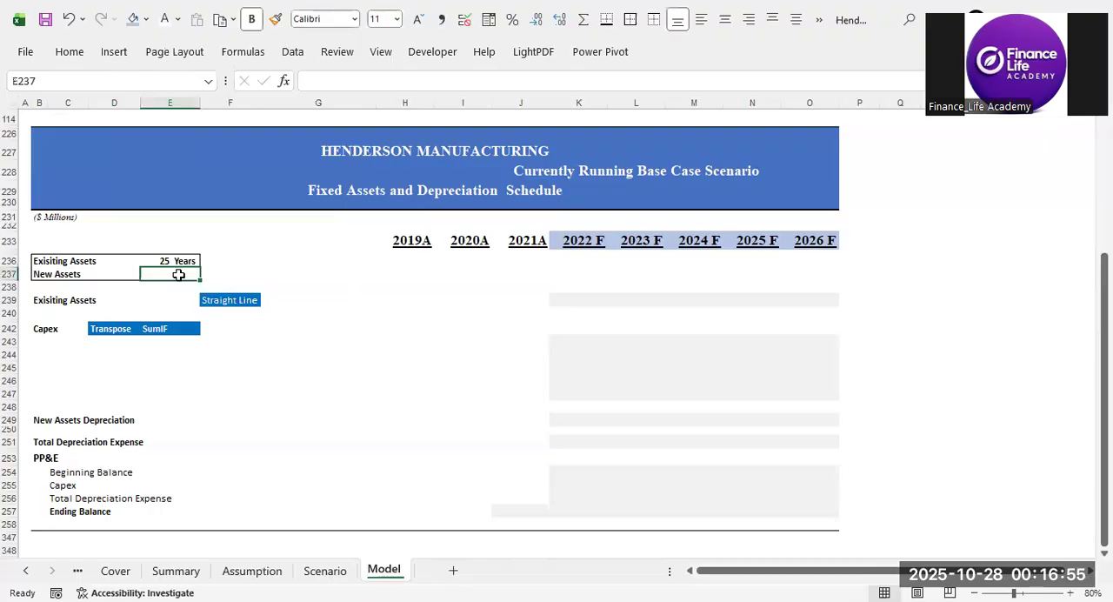
# Link the new assets' useful life in E237 to the New Assets depreciation years on the Assumption sheet (M19).
pyautogui.write('=')
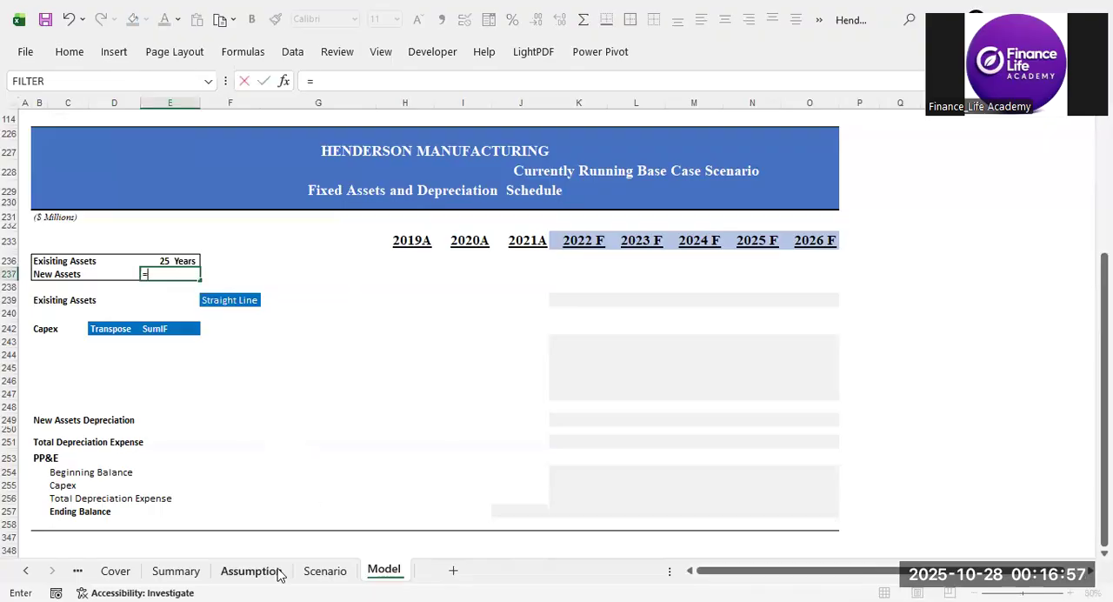
pyautogui.click(275, 573)
pyautogui.click(652, 379)
pyautogui.press('Return')
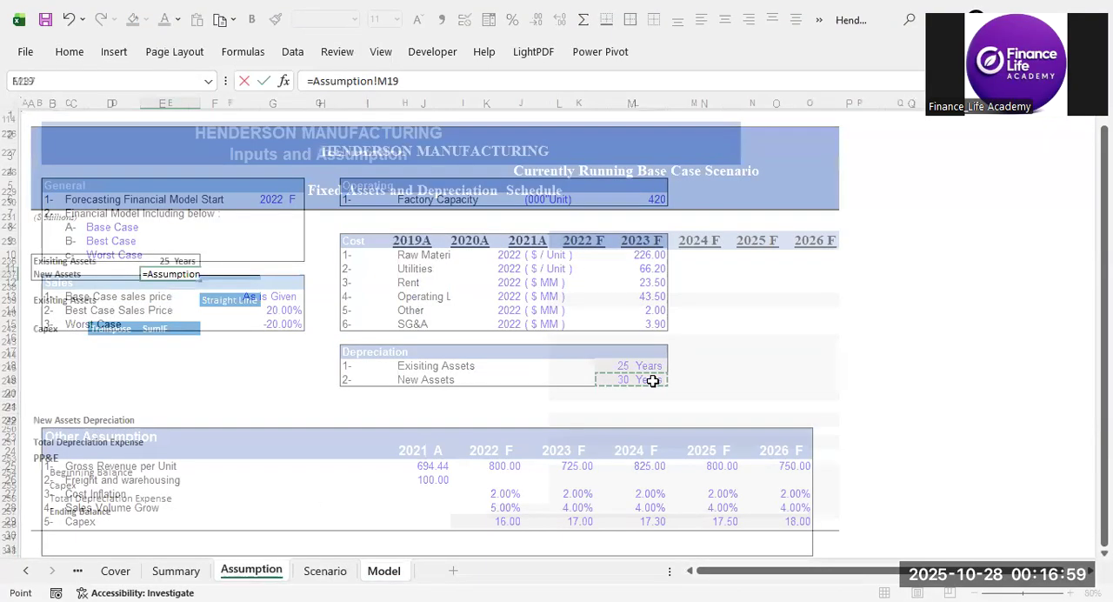
pyautogui.click(601, 368)
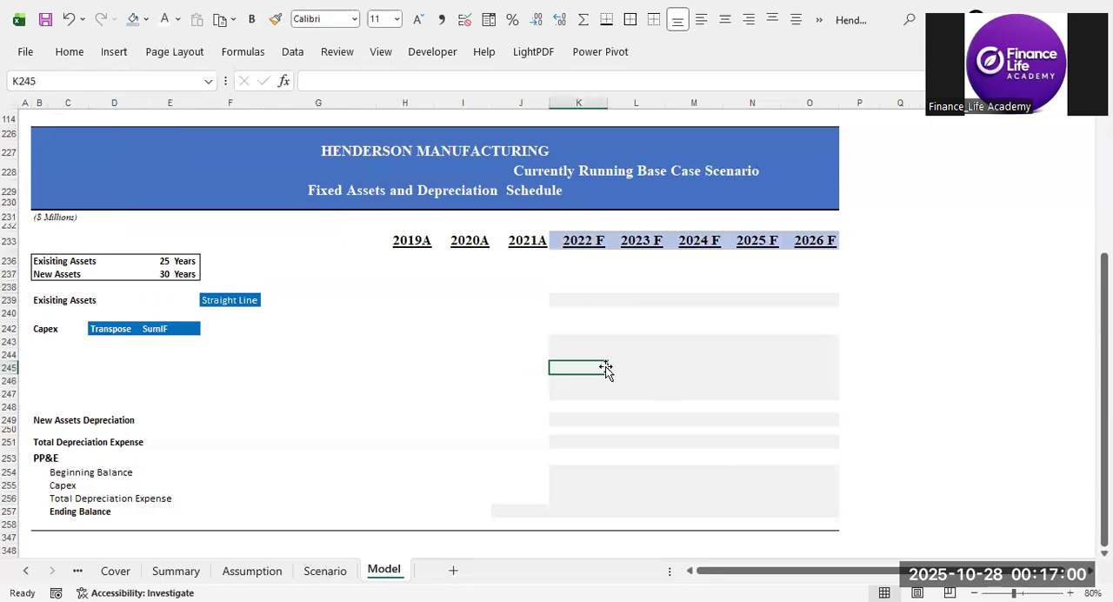
# Review the existing assets depreciation row, its Straight Line method label and the linked useful life.
pyautogui.click(580, 302)
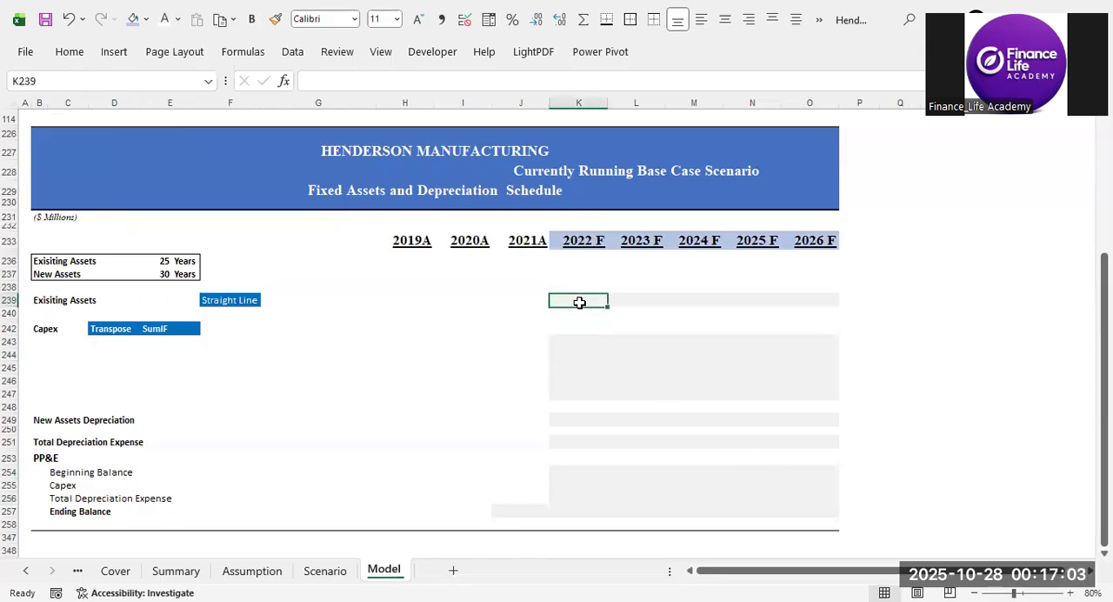
pyautogui.click(35, 301)
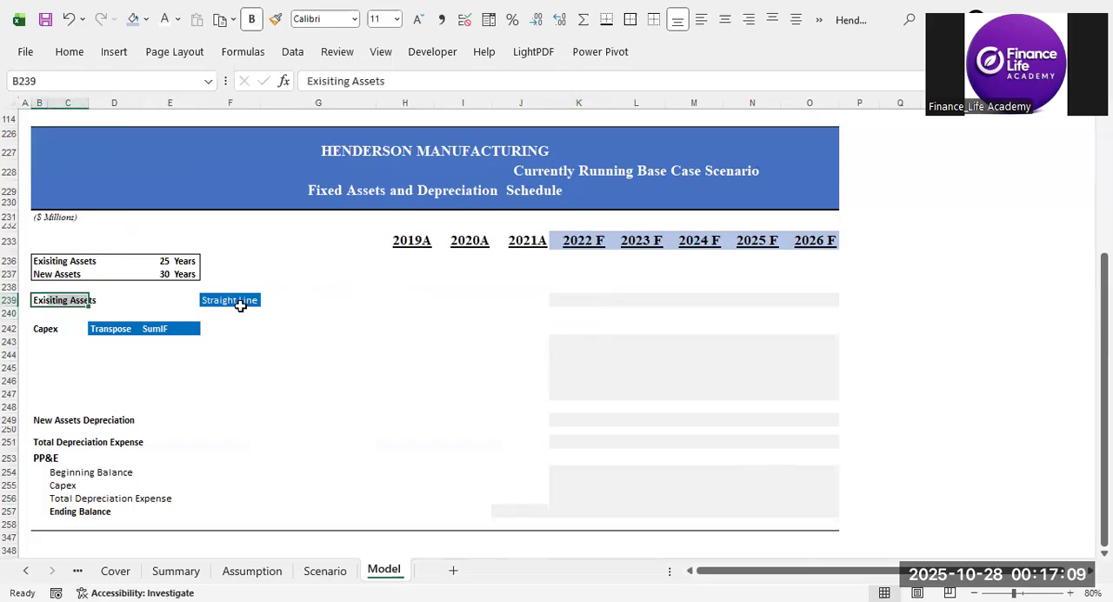
pyautogui.click(207, 300)
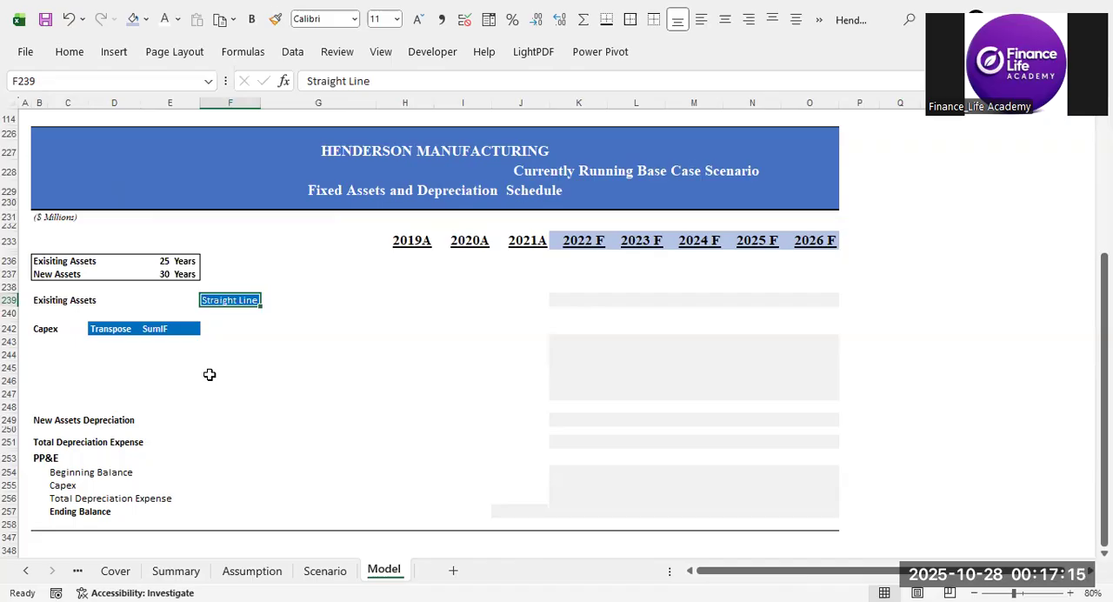
pyautogui.click(229, 366)
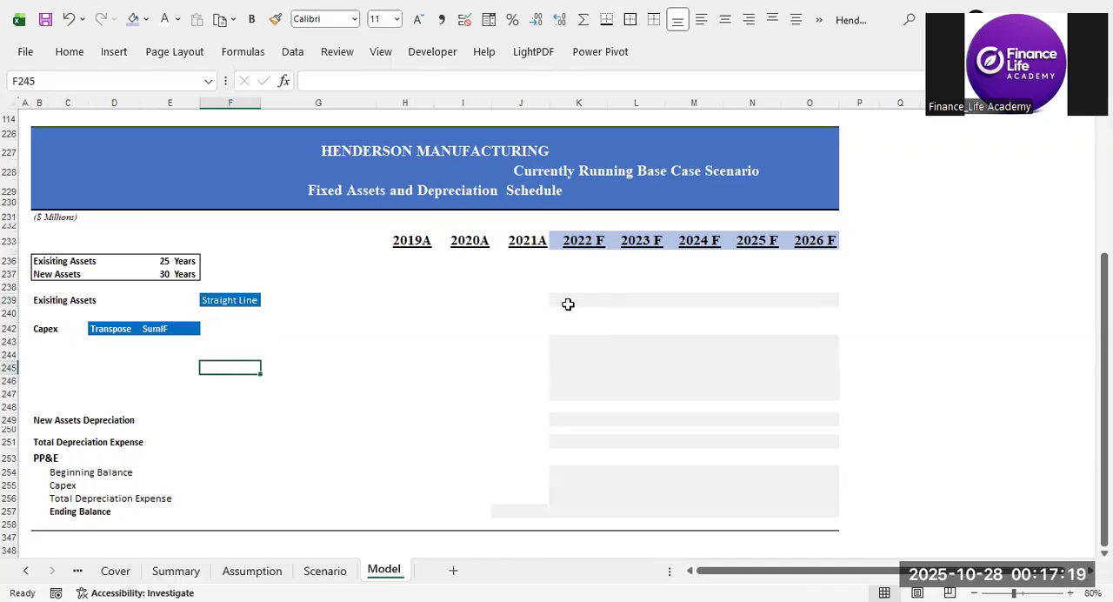
pyautogui.moveTo(573, 298); pyautogui.dragTo(797, 303)
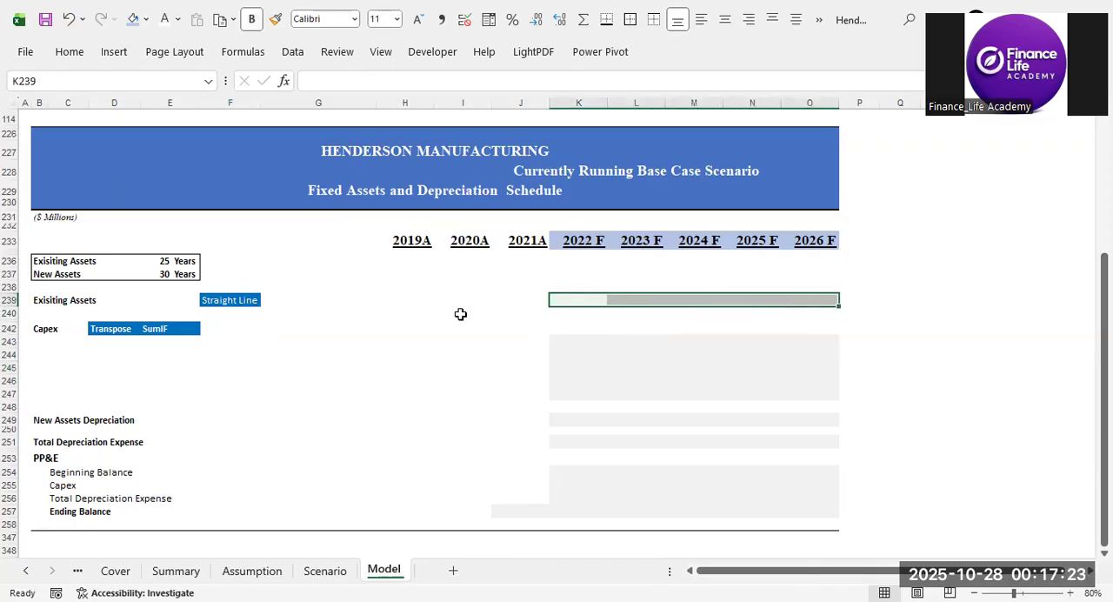
pyautogui.click(165, 263)
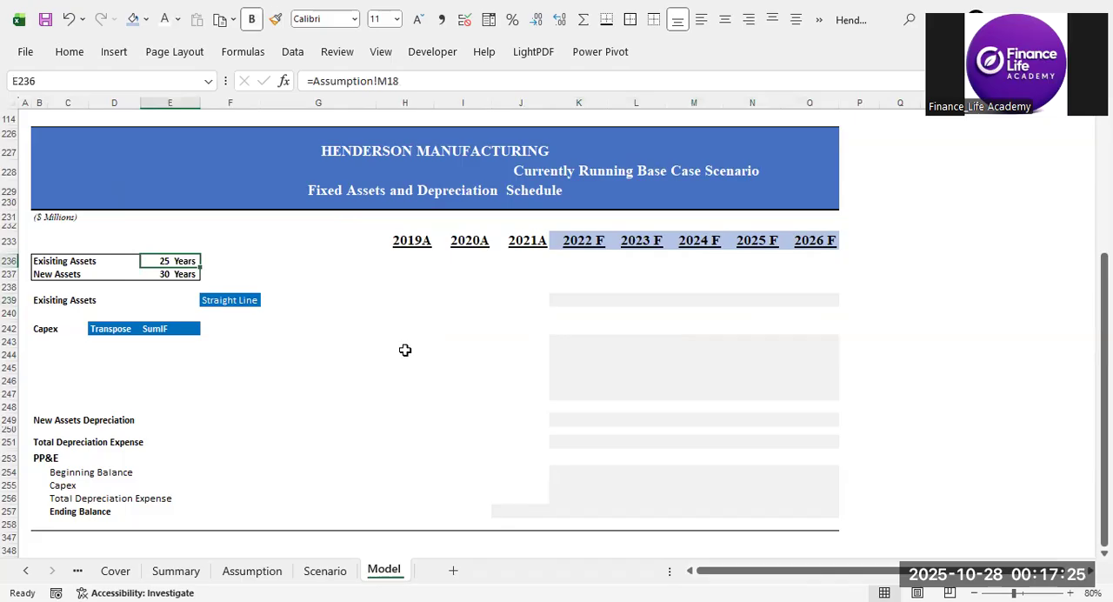
# Begin the 2022 F existing assets depreciation formula in K239 with an absolute reference to the 2021A Net PP&E, $J$89.
pyautogui.click(584, 298)
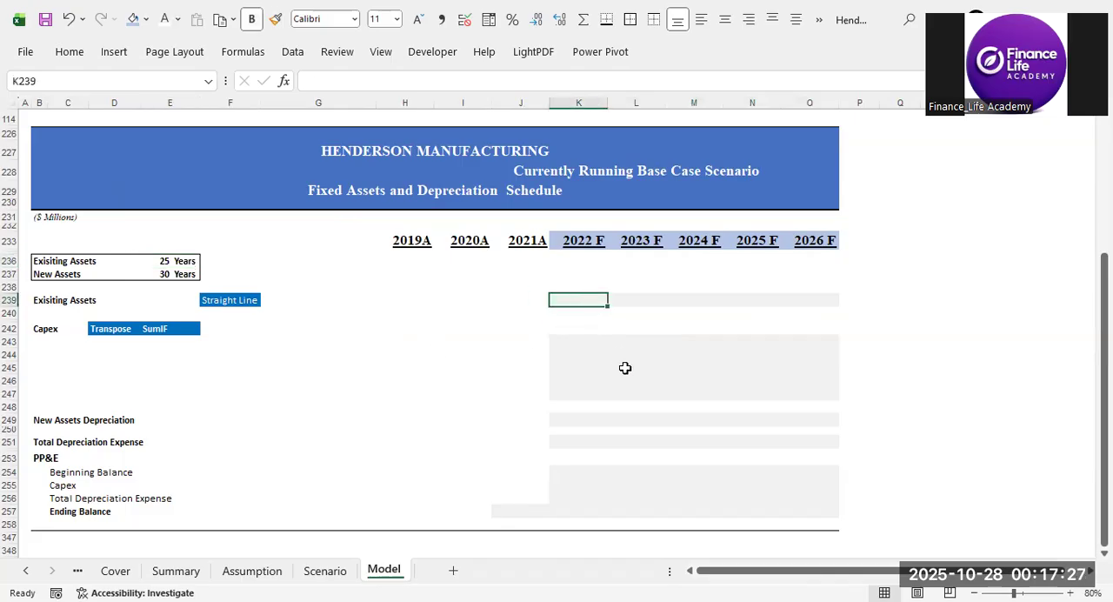
pyautogui.write('=')
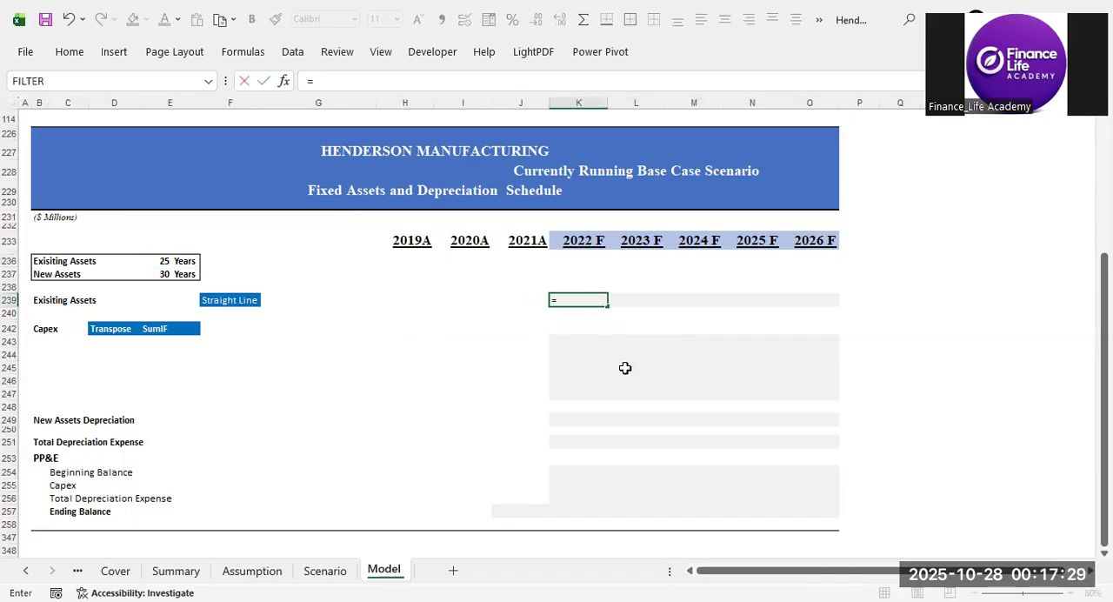
pyautogui.scroll(5, 578, 372)
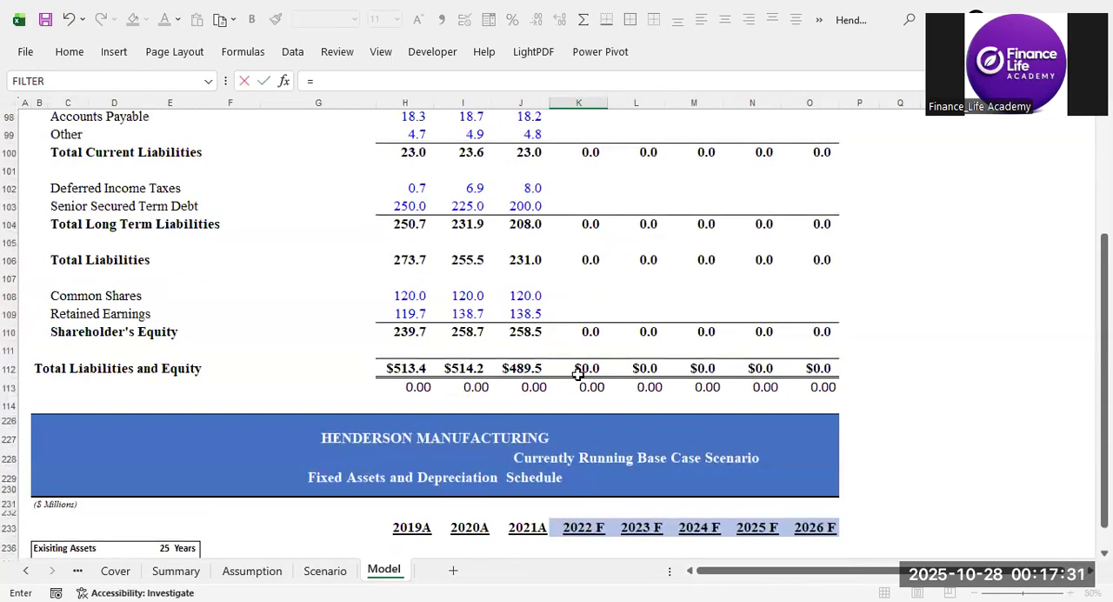
pyautogui.scroll(3, 577, 374)
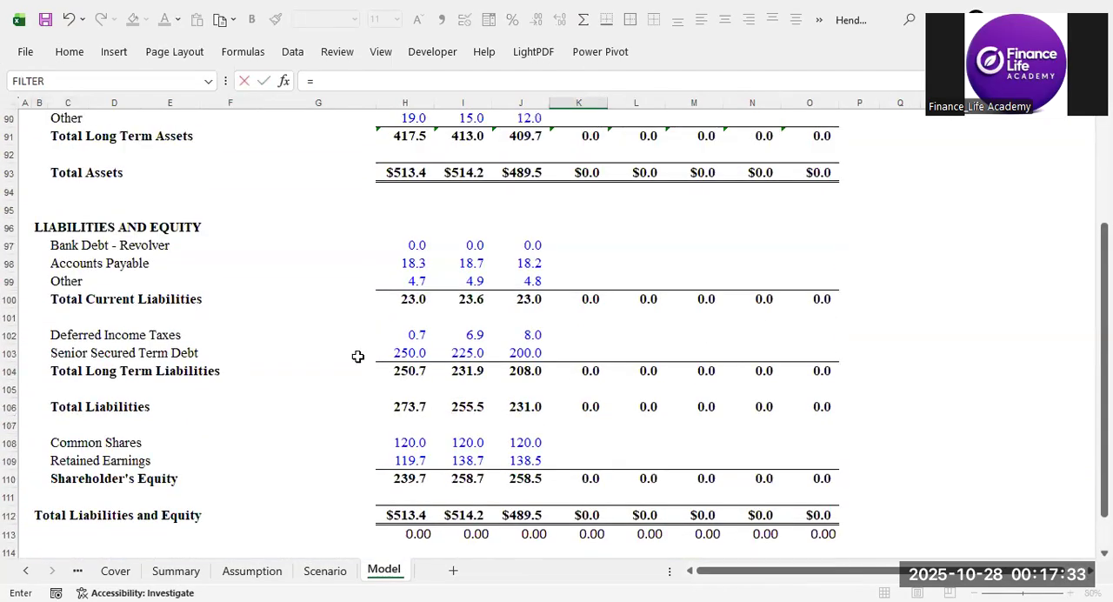
pyautogui.scroll(3, 479, 357)
pyautogui.scroll(3, 479, 356)
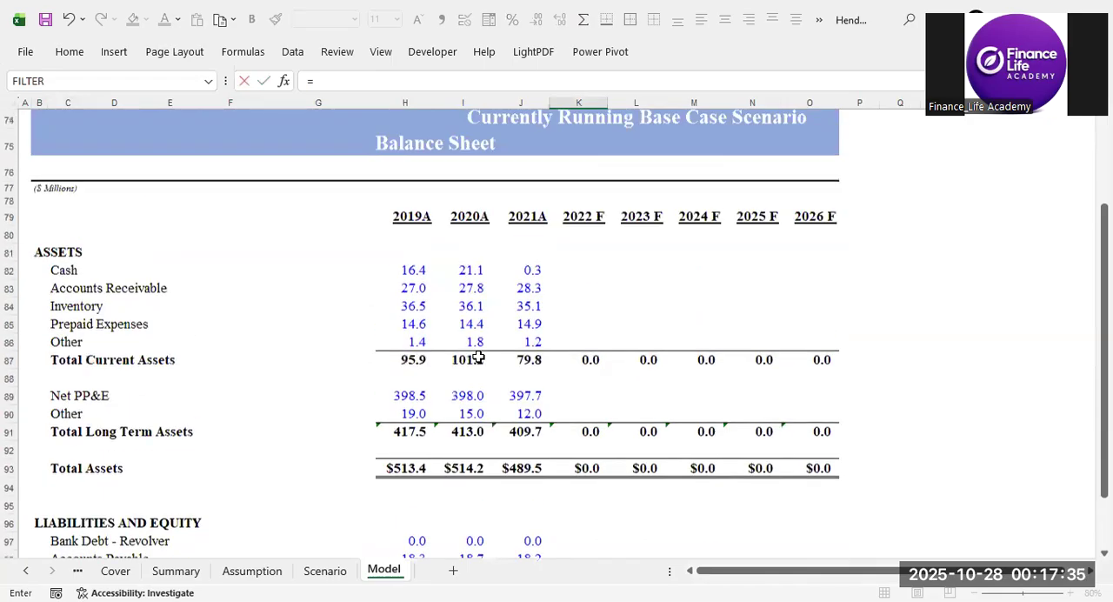
pyautogui.scroll(-3, 447, 387)
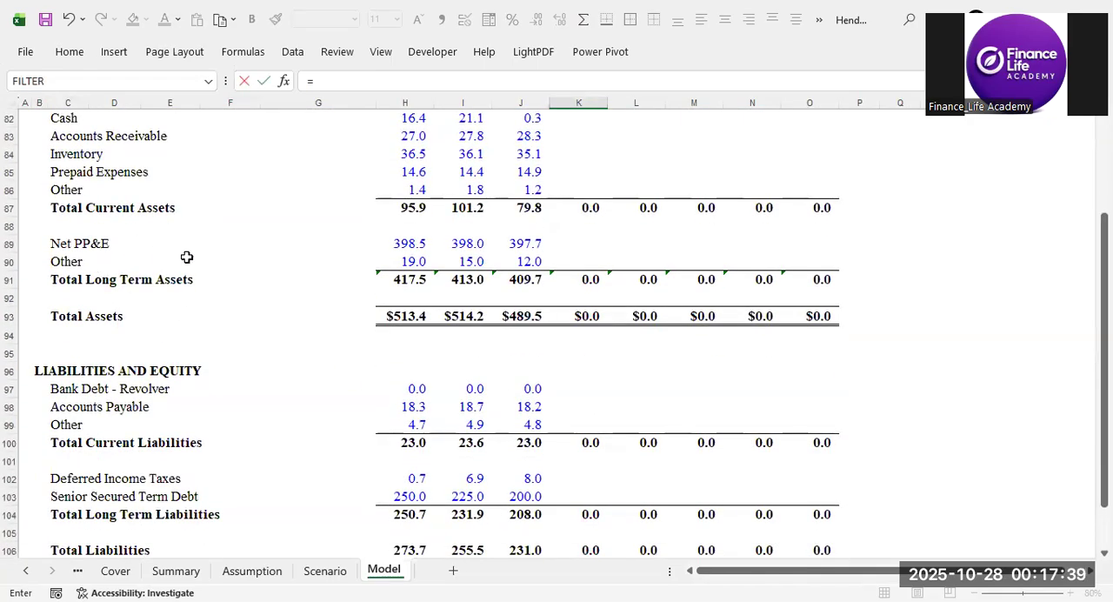
pyautogui.click(526, 244)
pyautogui.scroll(3, 526, 244)
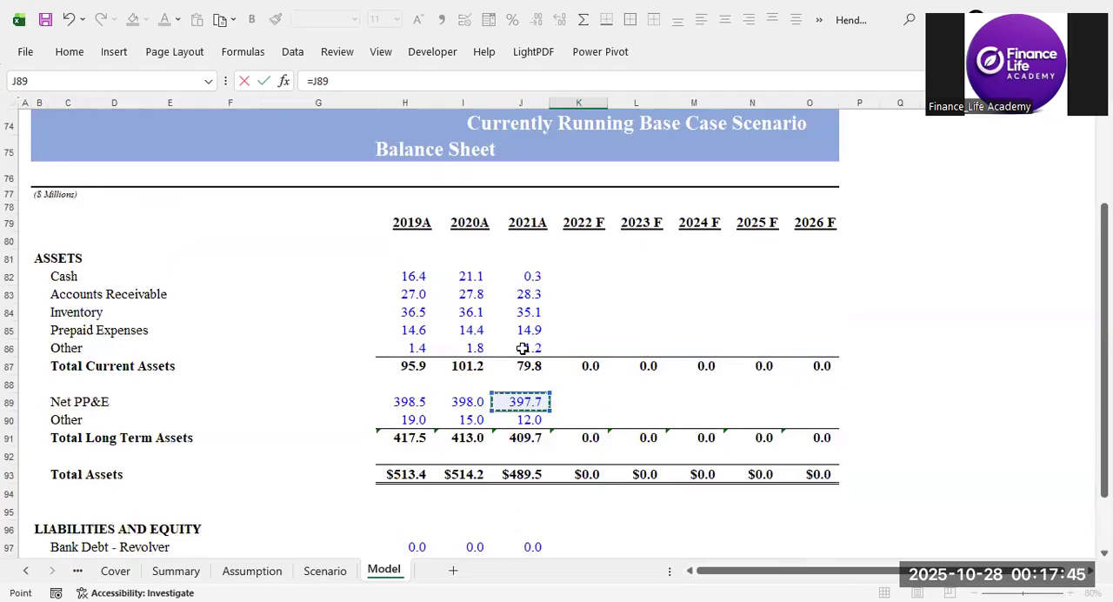
pyautogui.press('F4')
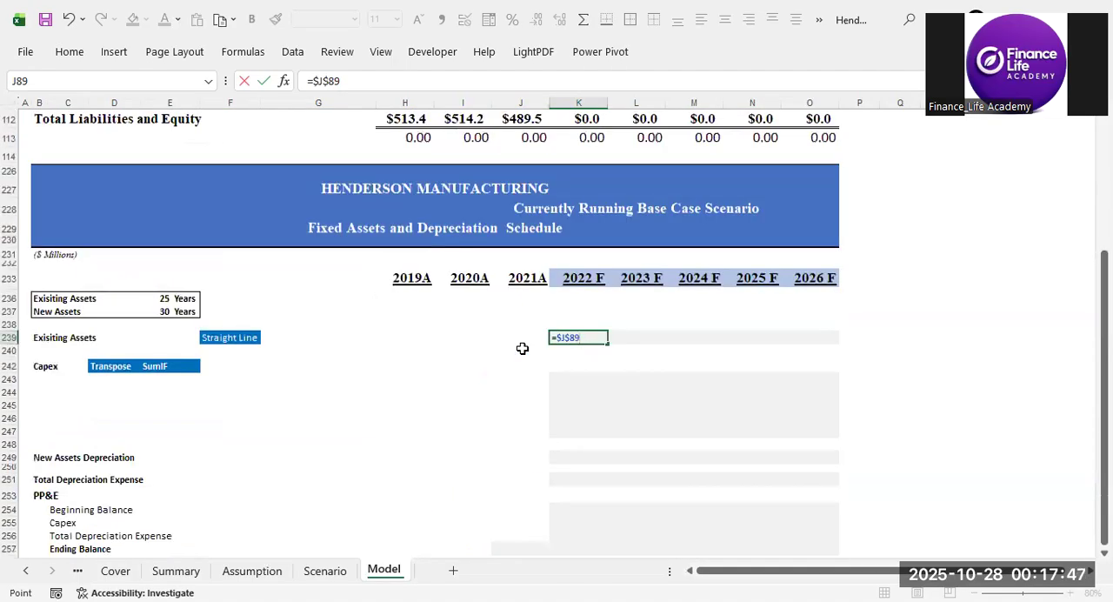
# Divide the Net PP&E reference by the existing assets' life as an absolute reference, completing =$J$89/$E$236 in K239.
pyautogui.write('/')
pyautogui.press('Left')
pyautogui.press('Left')
pyautogui.press('Left')
pyautogui.press('Left')
pyautogui.press('Left')
pyautogui.press('Left')
pyautogui.press('Up')
pyautogui.press('Up')
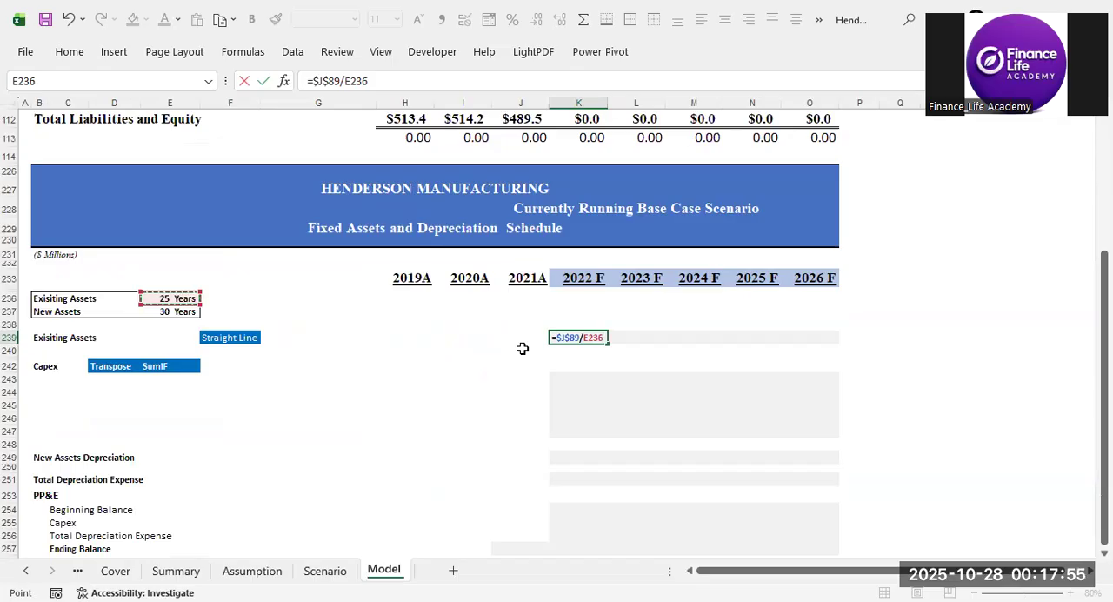
pyautogui.press('F4')
pyautogui.press('Return')
pyautogui.press('Up')
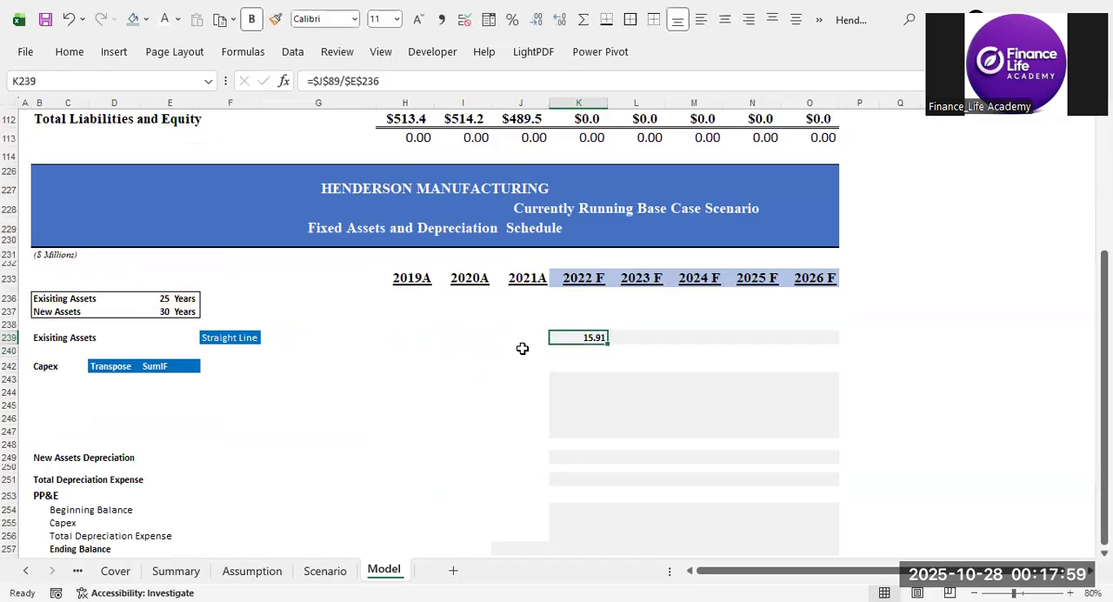
# Copy the 2022 F existing assets depreciation formula across 2023 F to 2026 F and clear the copy selection.
pyautogui.hotkey('shift', 'Right')
pyautogui.hotkey('shift', 'Right')
pyautogui.hotkey('shift', 'Right')
pyautogui.hotkey('shift', 'Right')
pyautogui.press('Left')
pyautogui.press('Right')
pyautogui.hotkey('ctrl', 'c')
pyautogui.hotkey('shift', 'Right')
pyautogui.hotkey('shift', 'Right')
pyautogui.hotkey('shift', 'Right')
pyautogui.hotkey('shift', 'Right')
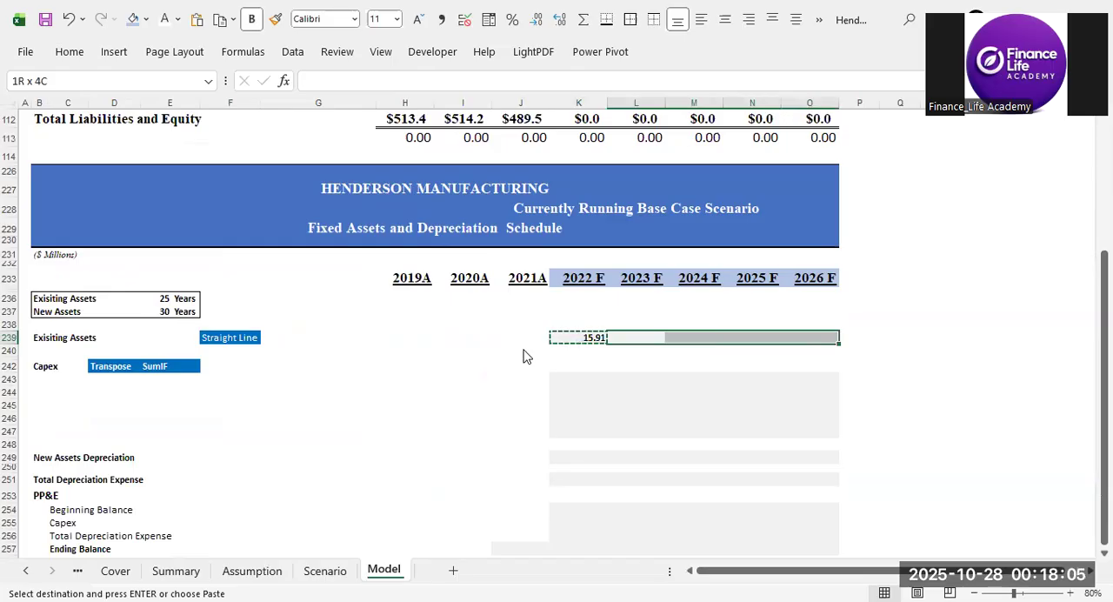
pyautogui.hotkey('ctrl', 'alt', 'v')
pyautogui.press('Return')
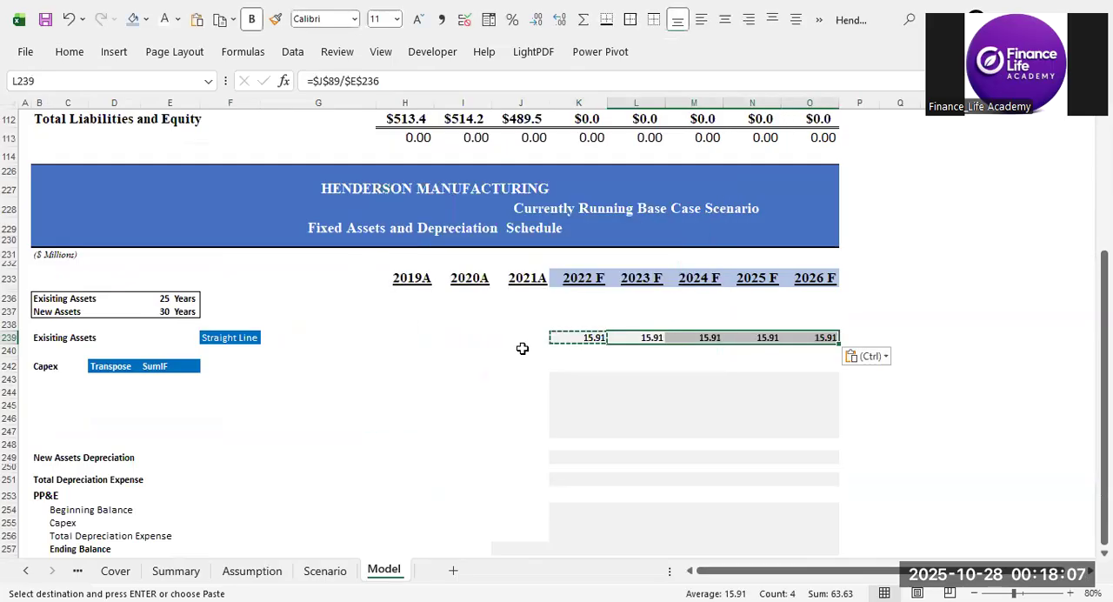
pyautogui.click(695, 365)
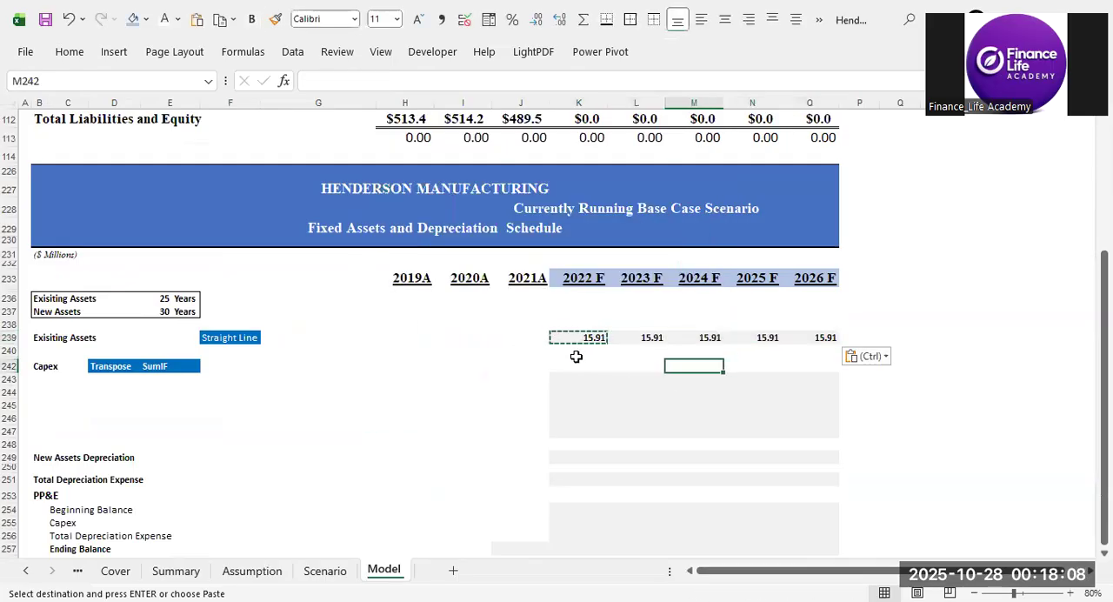
pyautogui.click(478, 374)
pyautogui.click(506, 394)
pyautogui.press('Escape')
# Link J238 under 2021A in the depreciation schedule to the balance sheet's 2021A Net PP&E with =J89.
pyautogui.click(522, 415)
pyautogui.click(520, 324)
pyautogui.write('=')
pyautogui.press('Up')
pyautogui.press('Up')
pyautogui.press('Up')
pyautogui.press('Up')
pyautogui.press('Up')
pyautogui.press('Up')
pyautogui.press('Up')
pyautogui.press('Up')
pyautogui.press('Up')
pyautogui.press('Up')
pyautogui.press('Up')
pyautogui.press('Up')
pyautogui.press('Up')
pyautogui.press('Up')
pyautogui.press('Up')
pyautogui.press('Up')
pyautogui.press('Up')
pyautogui.press('Up')
pyautogui.press('Up')
pyautogui.press('Up')
pyautogui.press('Up')
pyautogui.press('Up')
pyautogui.press('Up')
pyautogui.press('Up')
pyautogui.press('Up')
pyautogui.press('Up')
pyautogui.press('Up')
pyautogui.press('Up')
pyautogui.press('Up')
pyautogui.press('Up')
pyautogui.press('Up')
pyautogui.press('Up')
pyautogui.press('Up')
pyautogui.press('Up')
pyautogui.press('Up')
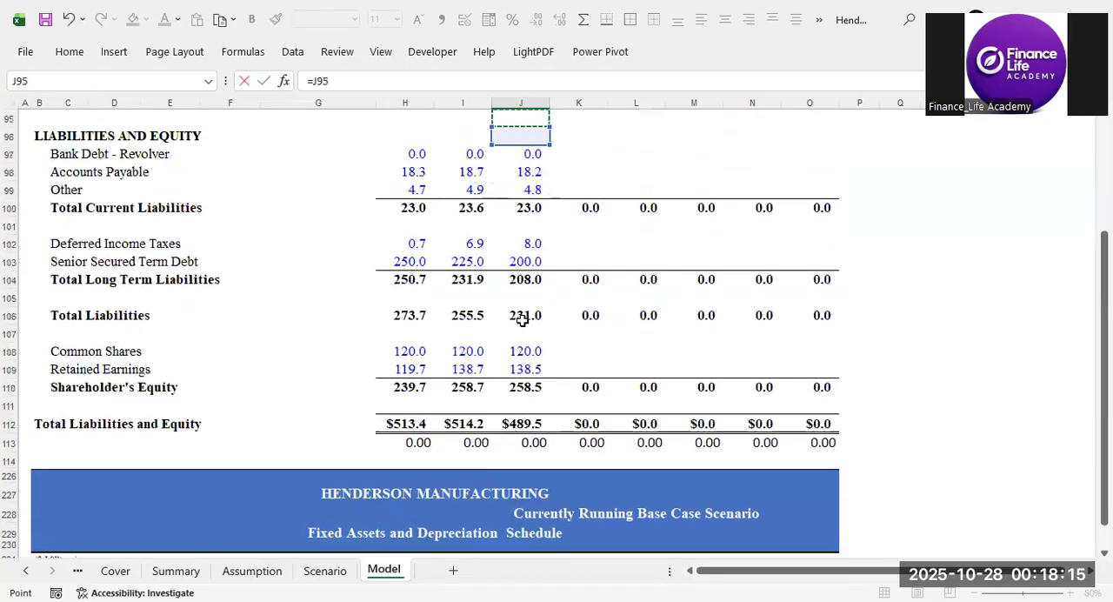
pyautogui.press('Up')
pyautogui.press('Up')
pyautogui.press('Up')
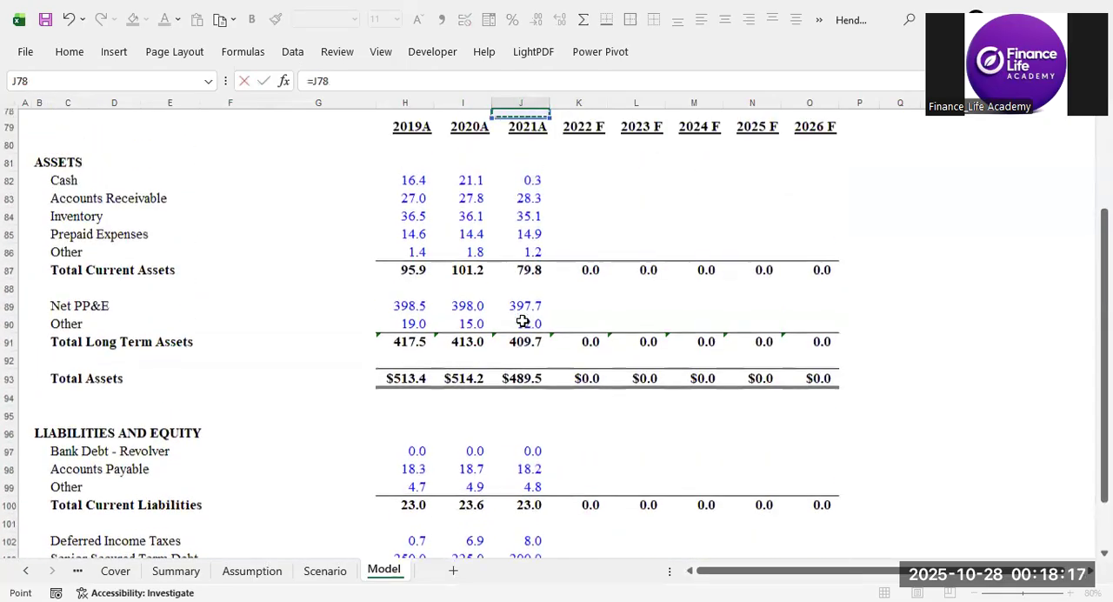
pyautogui.press('Down')
pyautogui.press('Down')
pyautogui.press('Down')
pyautogui.press('Down')
pyautogui.press('Down')
pyautogui.press('Down')
pyautogui.press('Down')
pyautogui.press('Down')
pyautogui.press('Down')
pyautogui.press('Down')
pyautogui.press('Down')
pyautogui.press('Down')
pyautogui.press('Down')
pyautogui.click(522, 322)
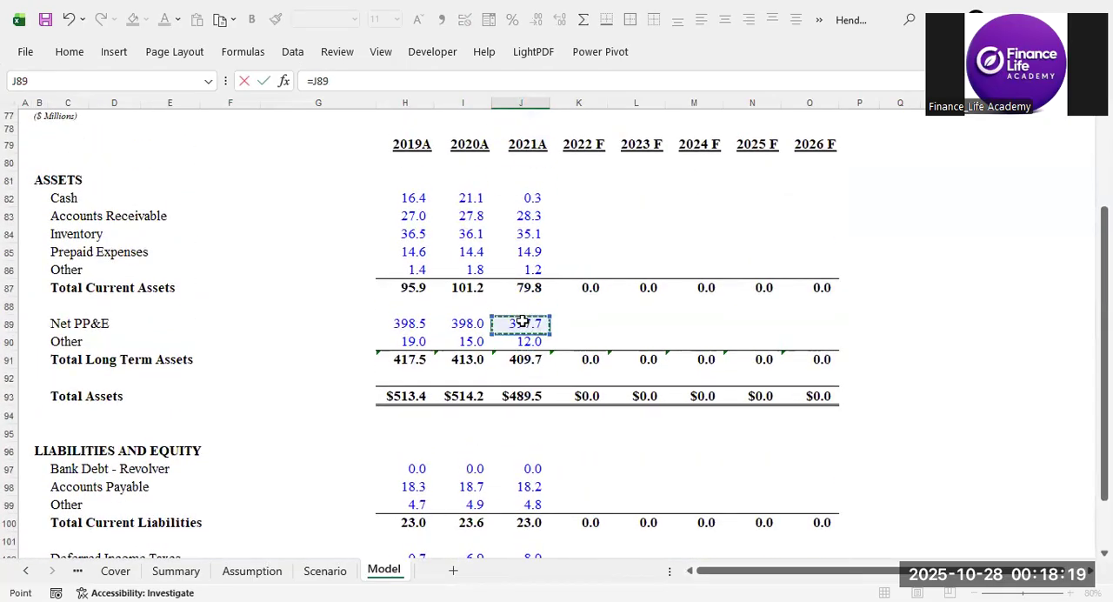
pyautogui.press('Return')
# Highlight the linked Net PP&E value in J238 with a light blue fill and bold text.
pyautogui.click(520, 520)
pyautogui.click(135, 19)
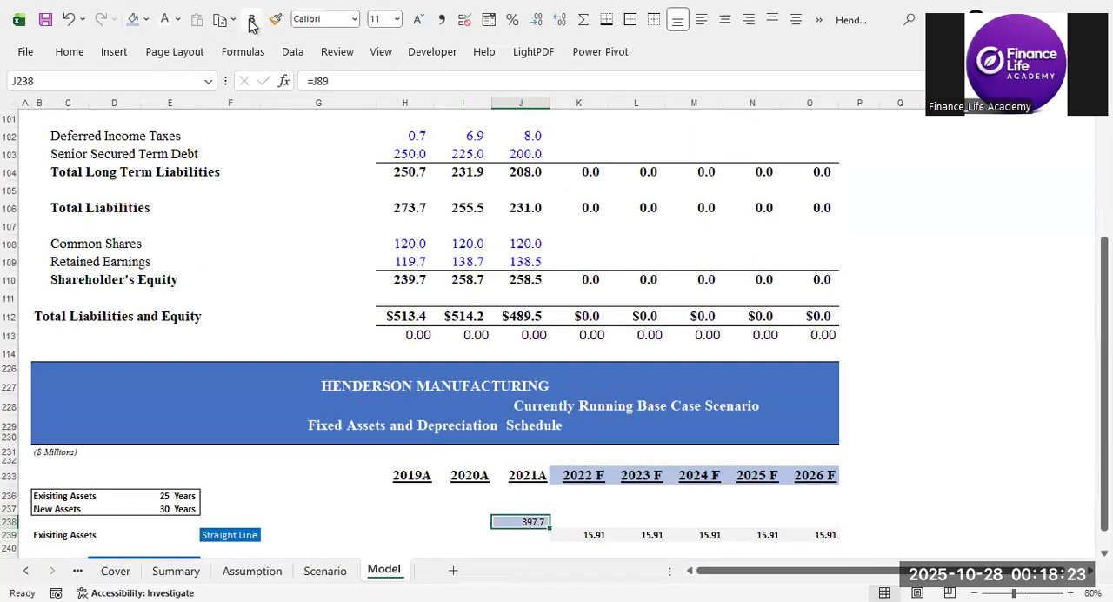
pyautogui.click(652, 454)
pyautogui.click(597, 533)
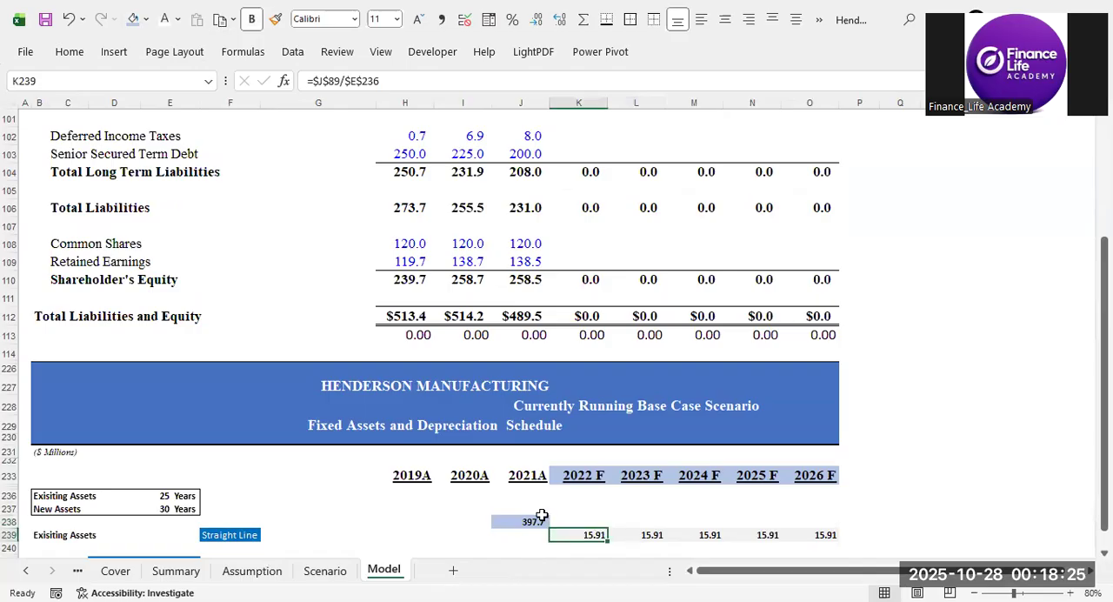
# Examine the existing assets depreciation from 2022 F to 2026 F, the empty Capex block and the forecast year headers.
pyautogui.click(524, 521)
pyautogui.click(594, 534)
pyautogui.scroll(-3, 638, 406)
pyautogui.click(598, 442)
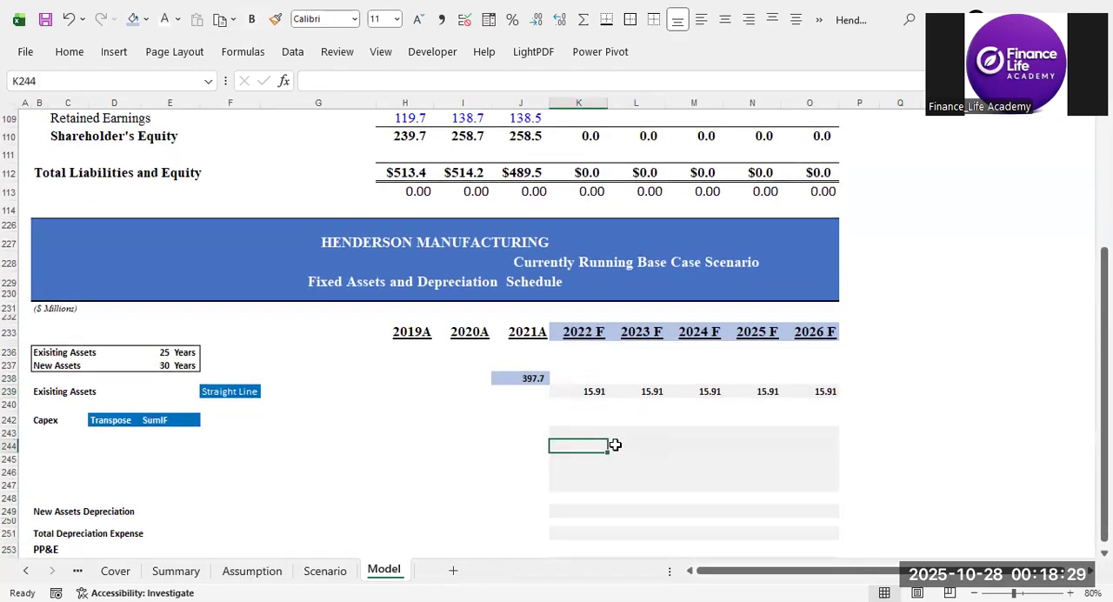
pyautogui.click(613, 420)
pyautogui.moveTo(585, 395); pyautogui.dragTo(828, 396)
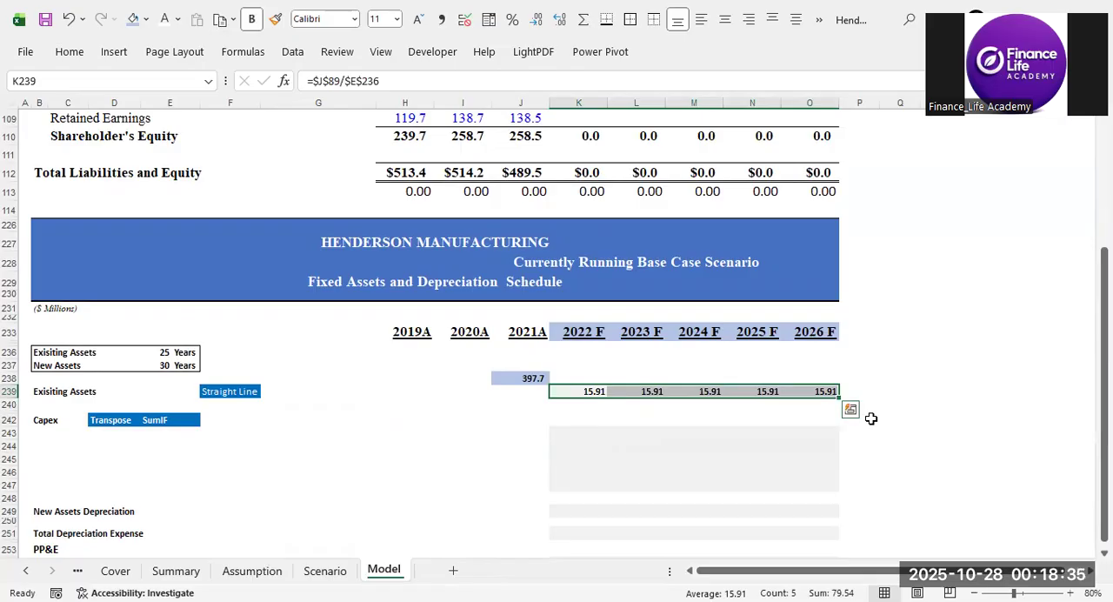
pyautogui.click(876, 430)
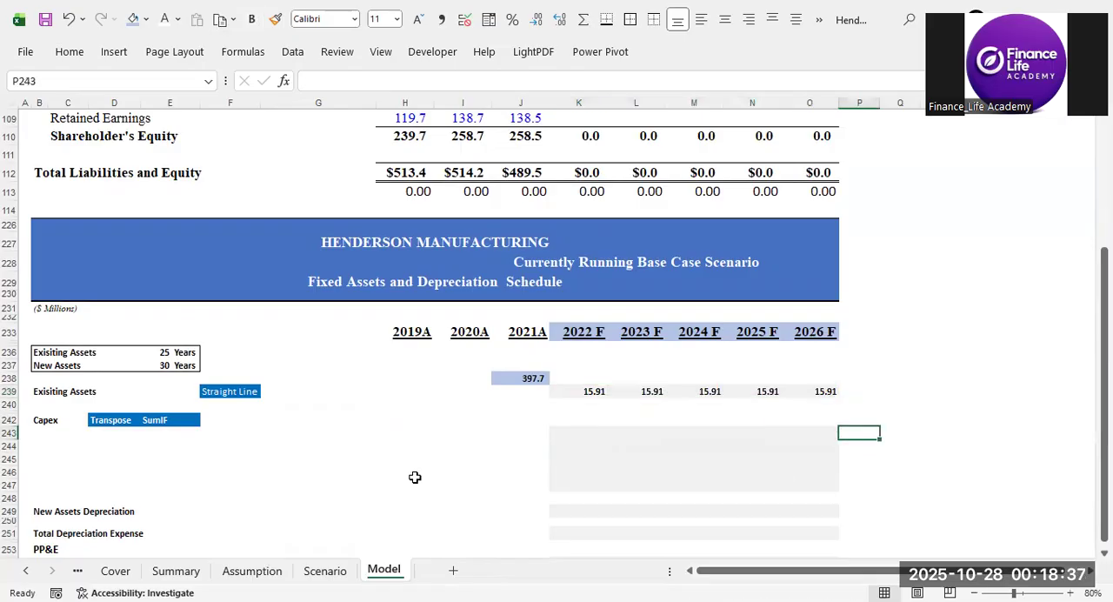
pyautogui.click(48, 421)
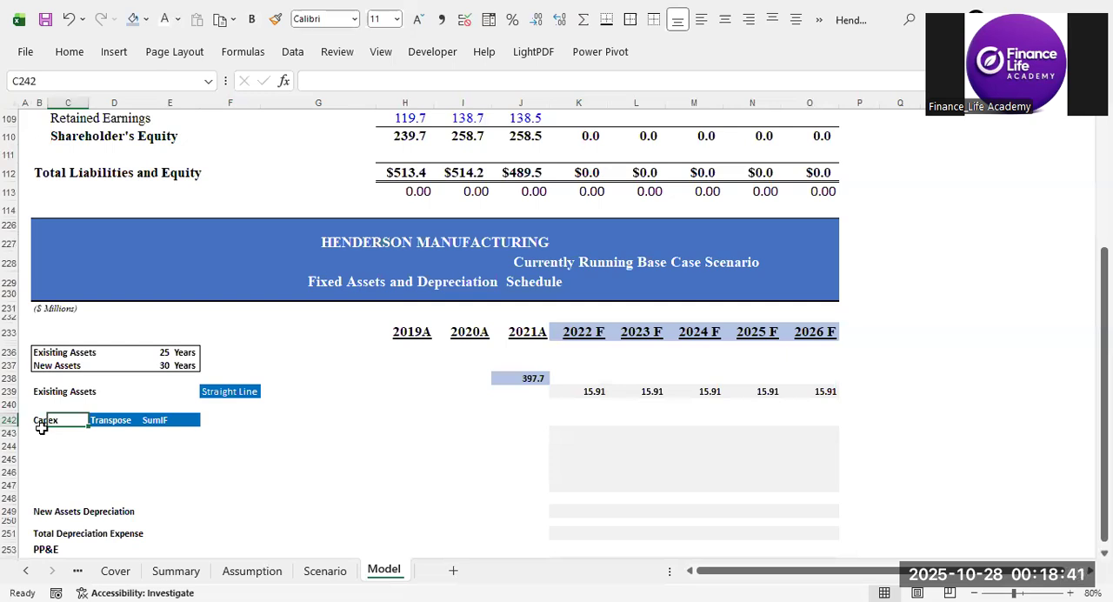
pyautogui.click(54, 435)
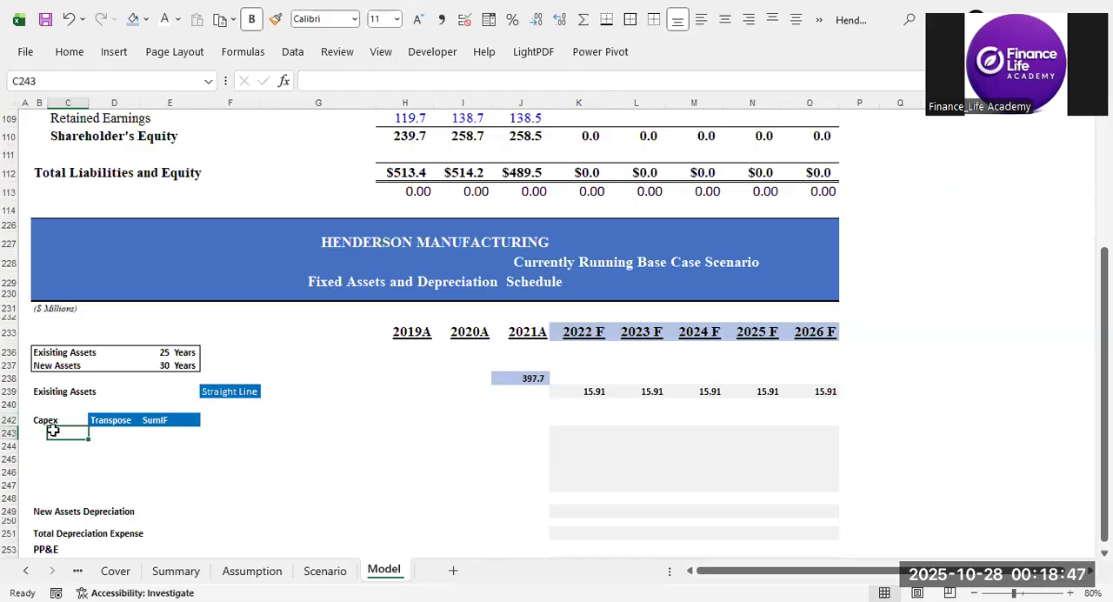
pyautogui.moveTo(579, 334); pyautogui.dragTo(822, 338)
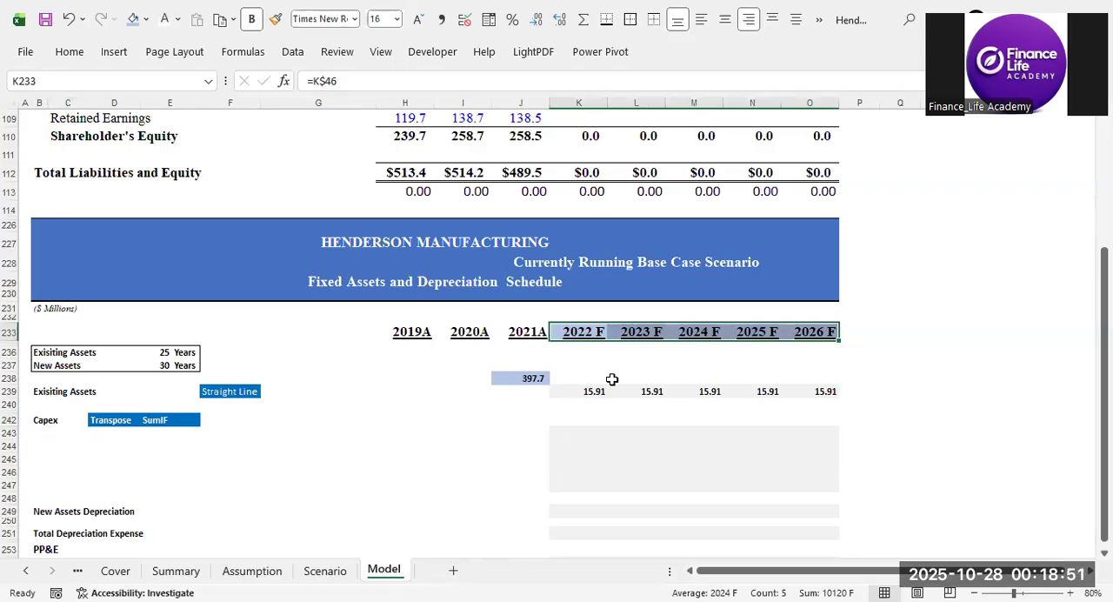
pyautogui.moveTo(579, 332); pyautogui.dragTo(794, 333)
pyautogui.moveTo(46, 432)
pyautogui.mouseDown()
pyautogui.moveTo(46, 469)
pyautogui.moveTo(64, 442)
pyautogui.mouseUp()
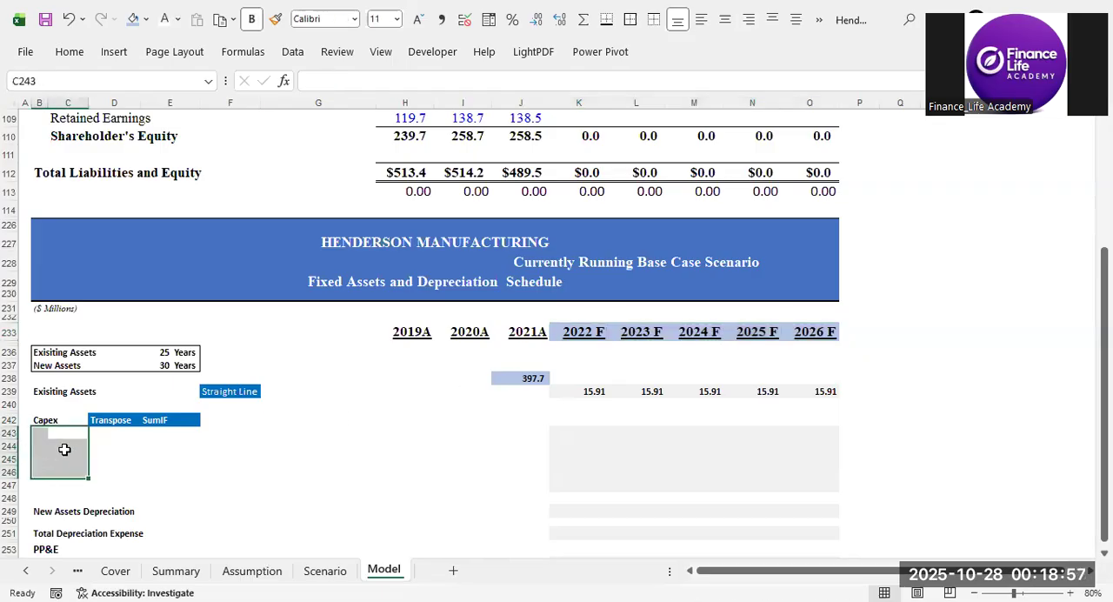
# Enter =TRANSPOSE(K233:O233) in C243 to list the forecast years vertically under Capex.
pyautogui.click(72, 434)
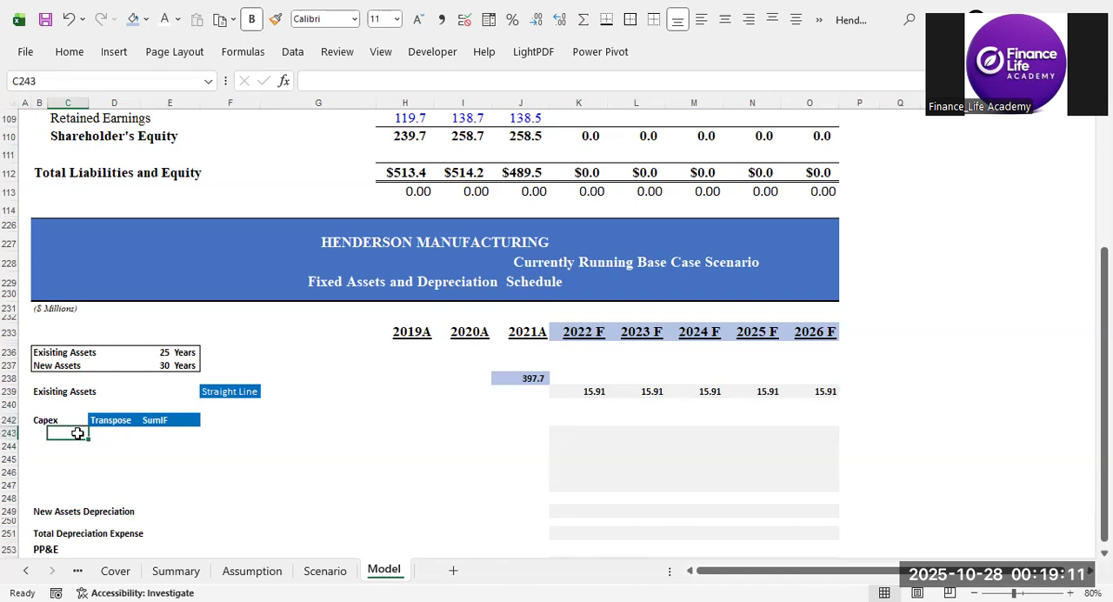
pyautogui.write('=r')
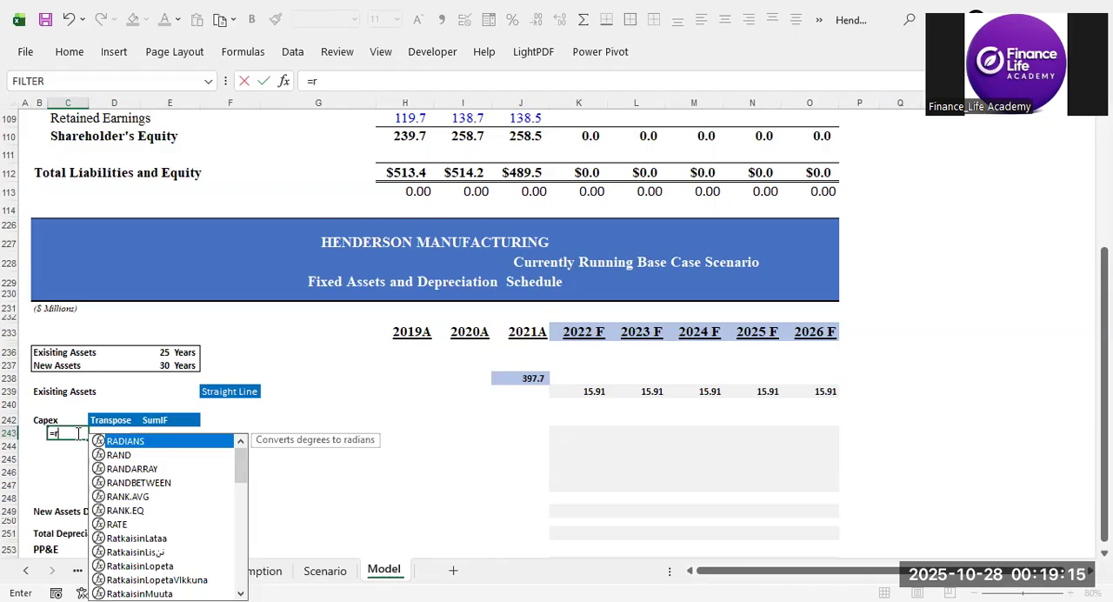
pyautogui.press('BackSpace')
pyautogui.write('tra')
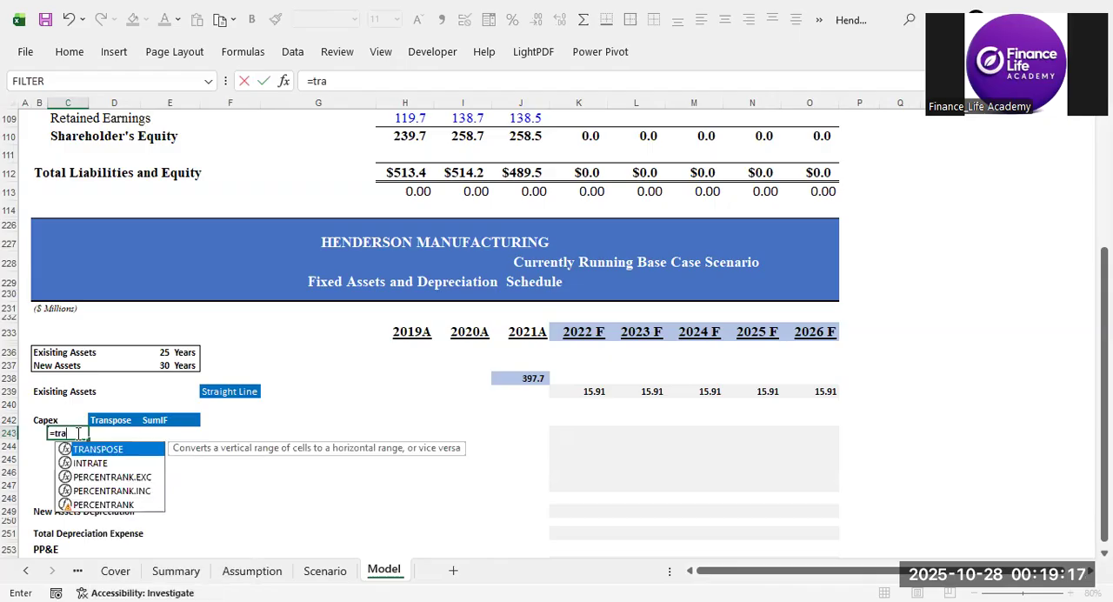
pyautogui.doubleClick(107, 450)
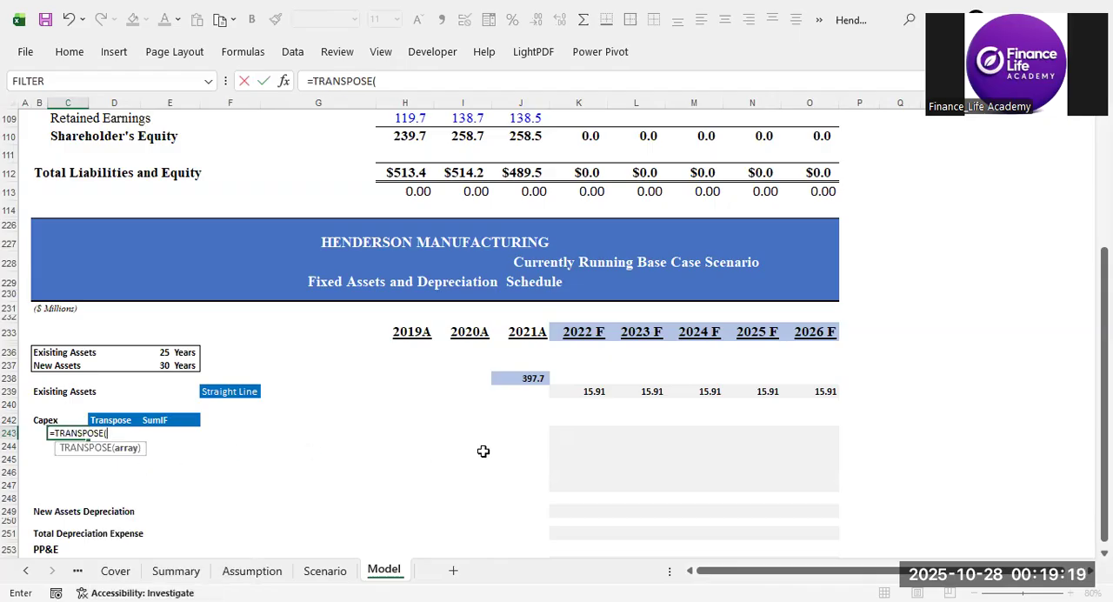
pyautogui.moveTo(590, 334); pyautogui.dragTo(663, 333)
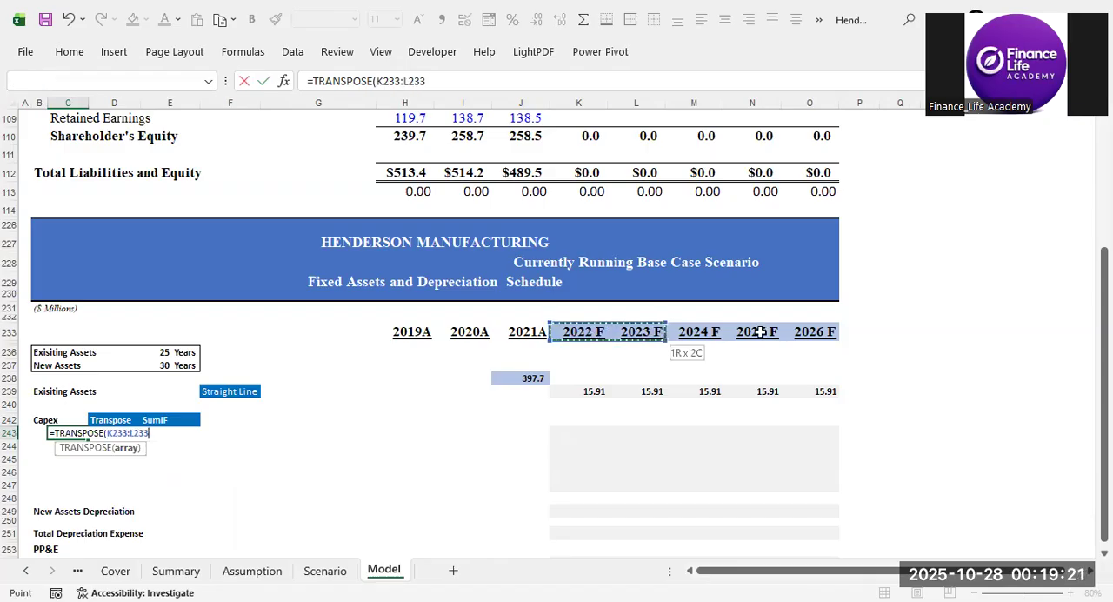
pyautogui.moveTo(789, 333); pyautogui.dragTo(833, 333)
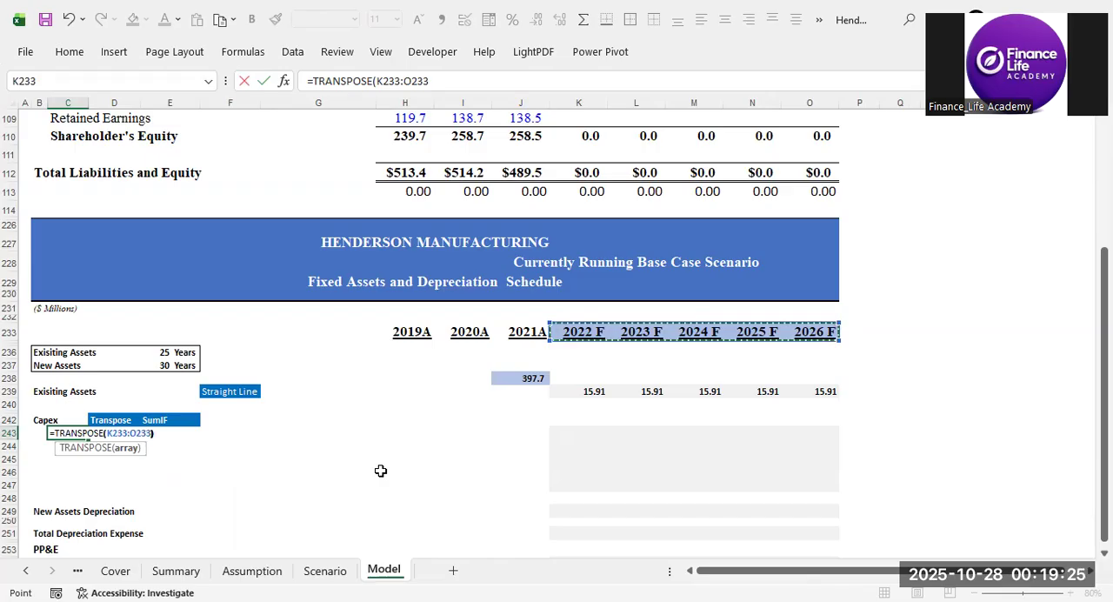
pyautogui.press('Return')
# Clear the transposed forecast years from C243:C247.
pyautogui.moveTo(62, 432); pyautogui.dragTo(61, 483)
pyautogui.click(145, 475)
pyautogui.moveTo(61, 433); pyautogui.dragTo(55, 484)
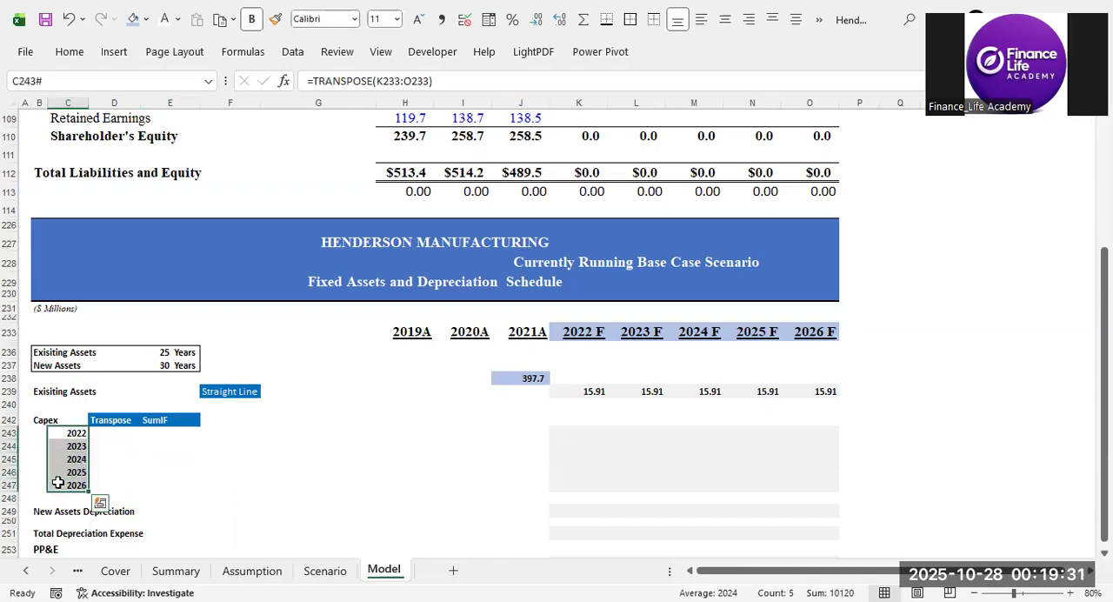
pyautogui.press('Delete')
# Transpose the 2022 F to 2026 F headers down the Capex rows with =TRANSPOSE(K233:O233) in C243.
pyautogui.write('=tr')
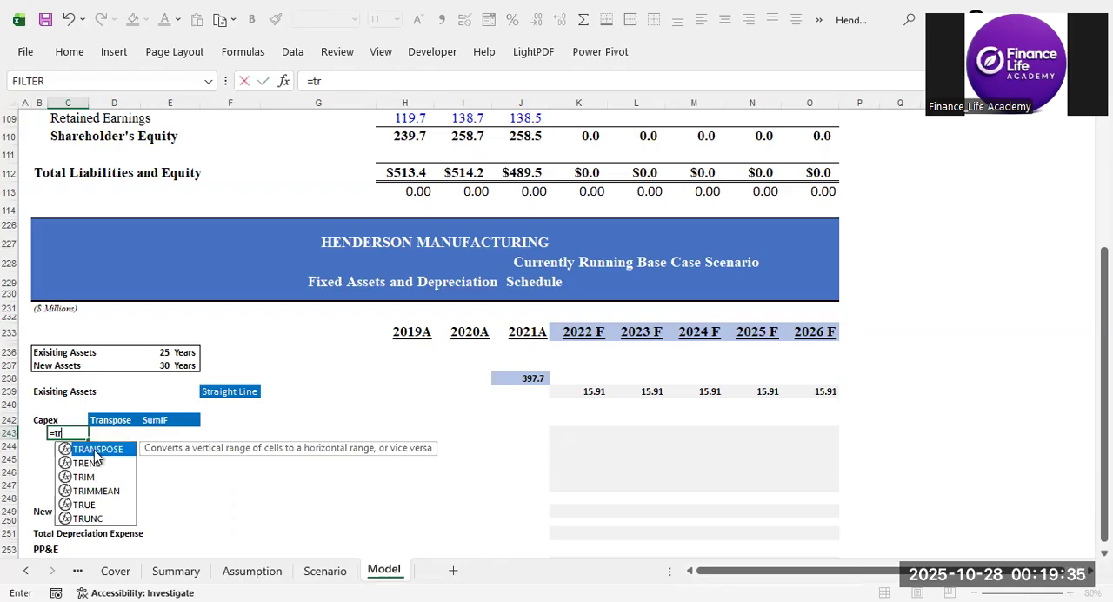
pyautogui.doubleClick(95, 453)
pyautogui.moveTo(578, 332); pyautogui.dragTo(676, 331)
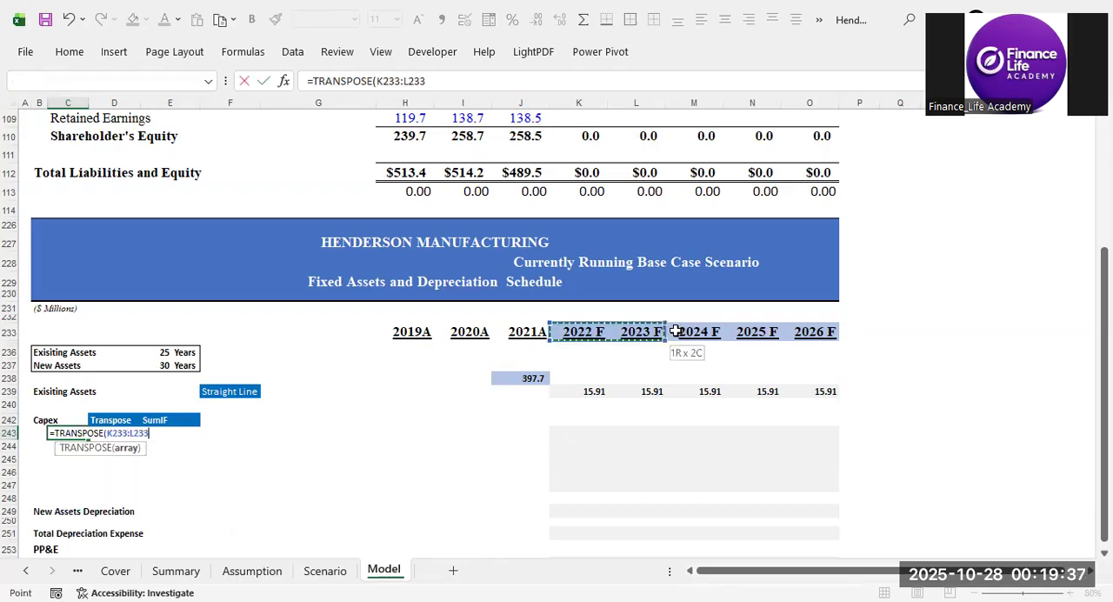
pyautogui.moveTo(782, 325); pyautogui.dragTo(784, 329)
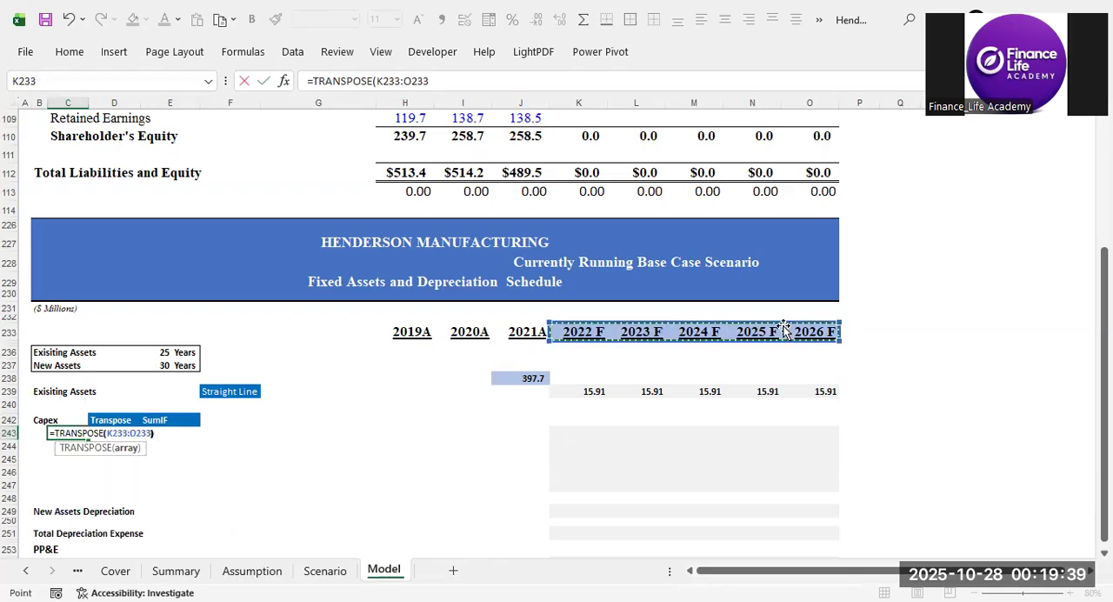
pyautogui.press('Return')
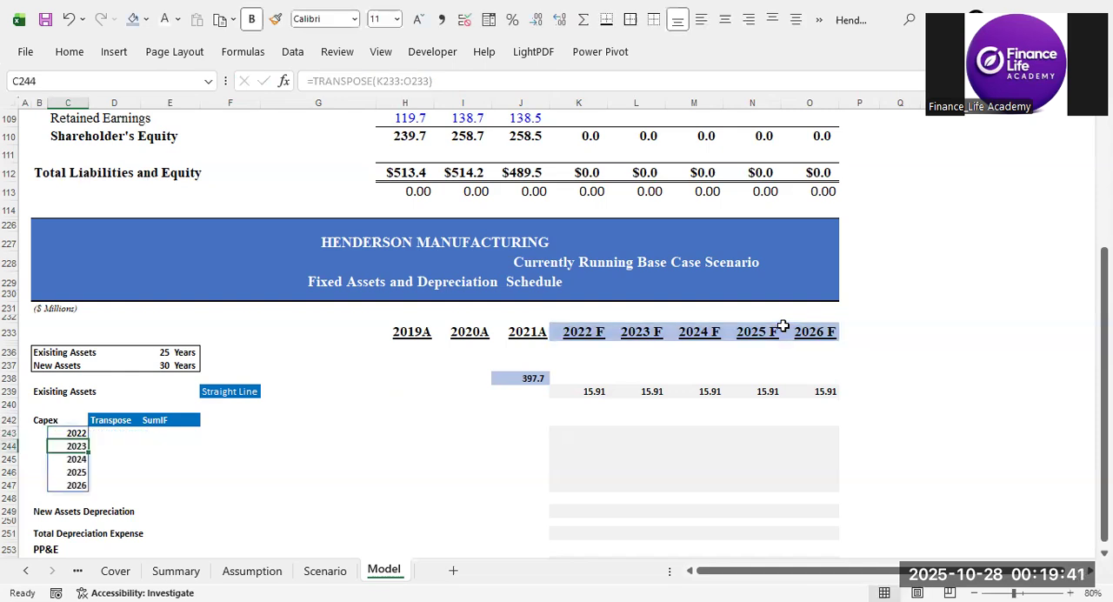
# Compare the Capex row for 2022 F to 2026 F on the Assumption sheet with the Model sheet's Transpose and SumIF columns.
pyautogui.click(122, 432)
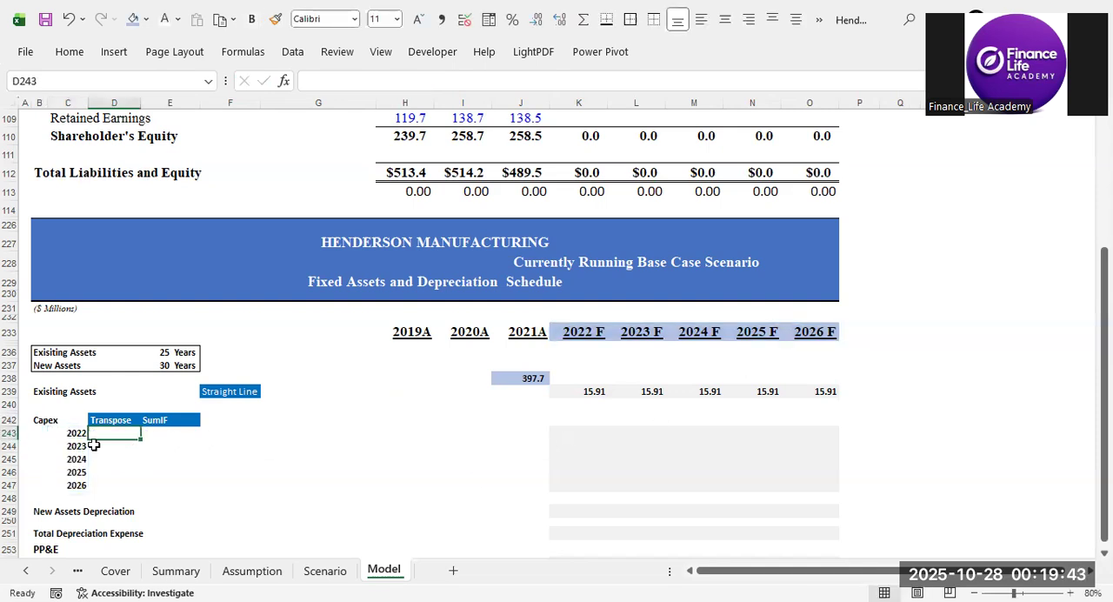
pyautogui.moveTo(57, 422); pyautogui.dragTo(69, 484)
pyautogui.click(252, 570)
pyautogui.moveTo(497, 522); pyautogui.dragTo(807, 522)
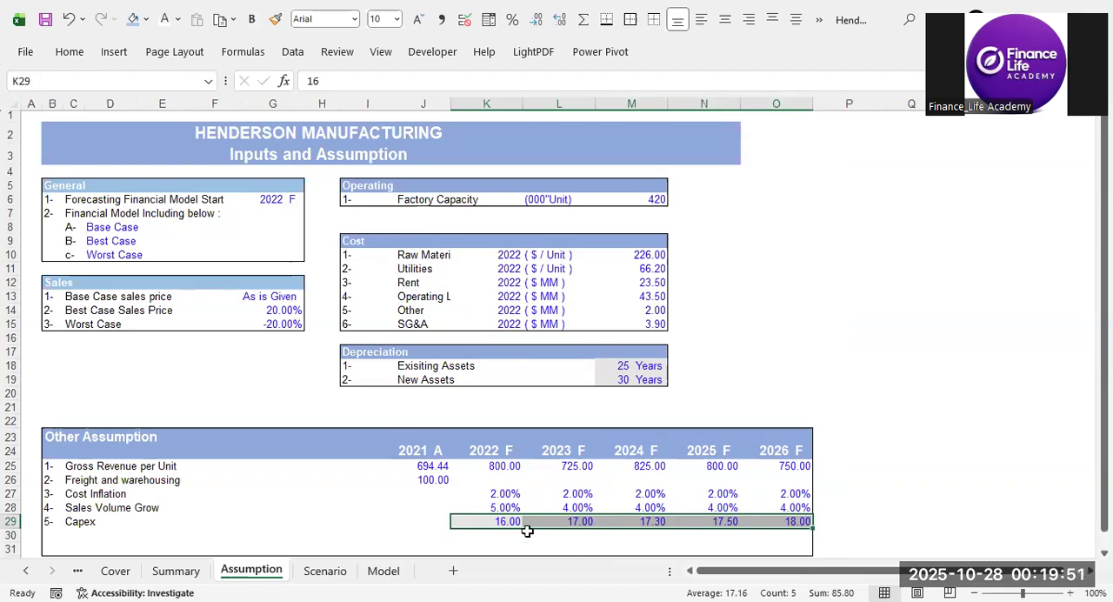
pyautogui.click(383, 571)
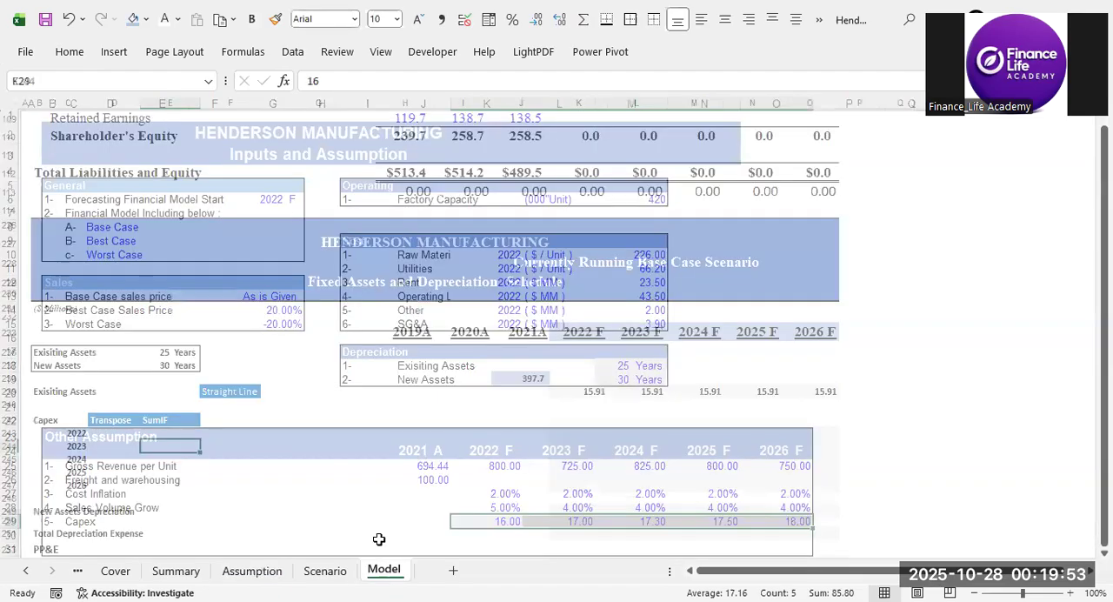
pyautogui.click(124, 434)
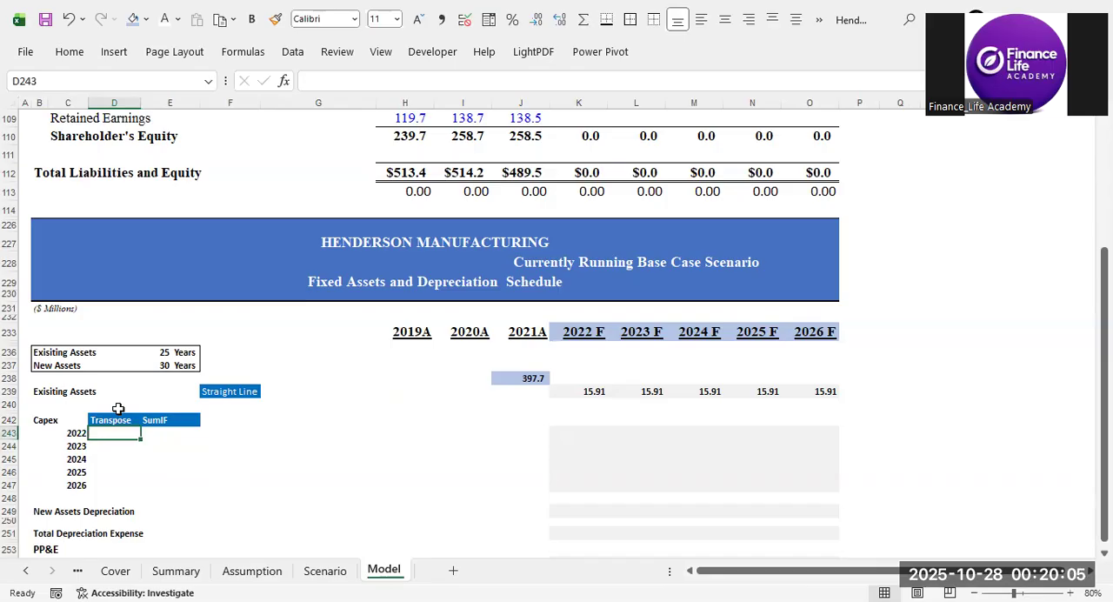
pyautogui.click(116, 420)
pyautogui.click(174, 419)
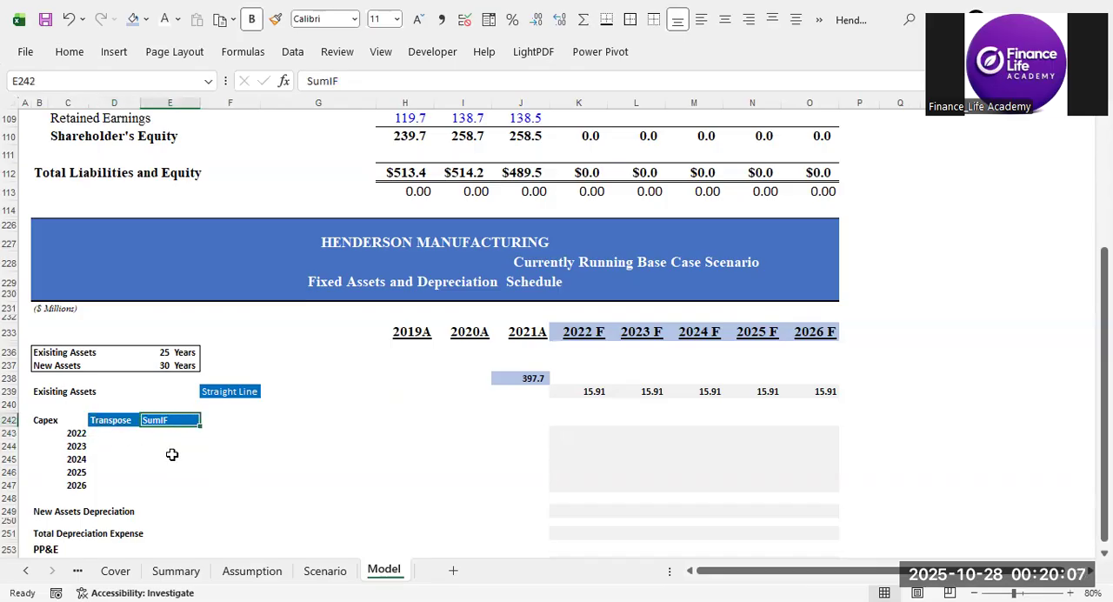
pyautogui.click(170, 453)
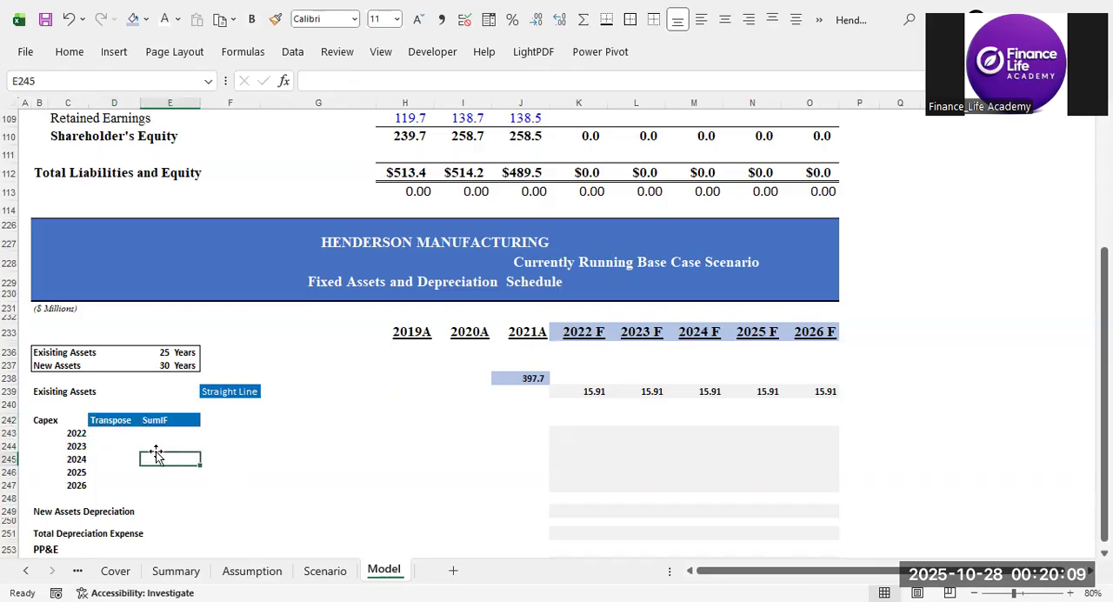
# Transpose the 2022 F to 2026 F Capex row from the Assumption sheet into D243 with =TRANSPOSE(Assumption!K29:O29).
pyautogui.click(111, 434)
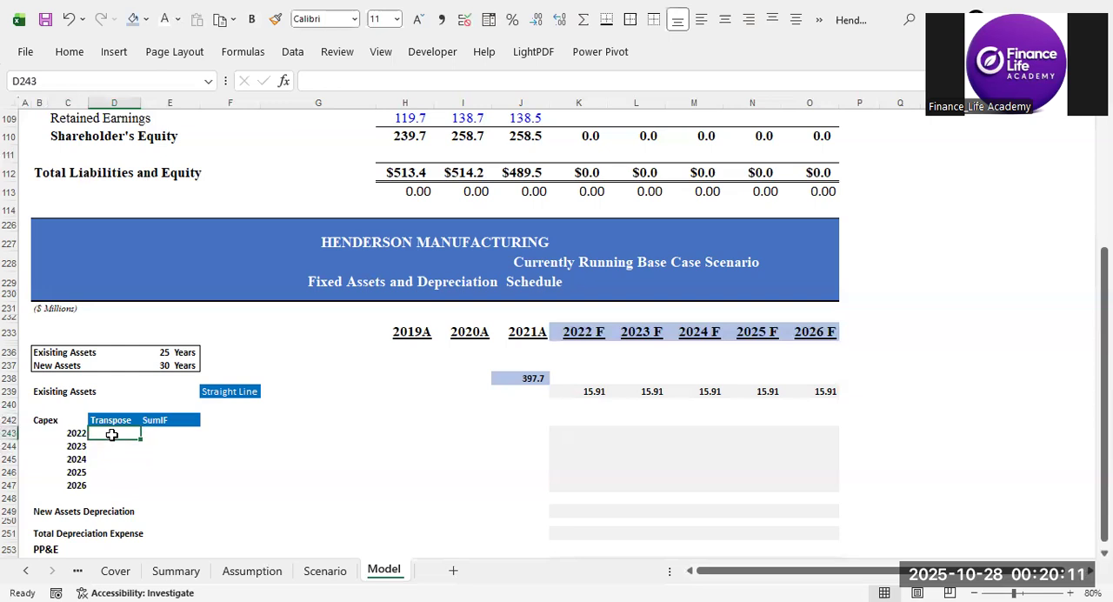
pyautogui.write('=')
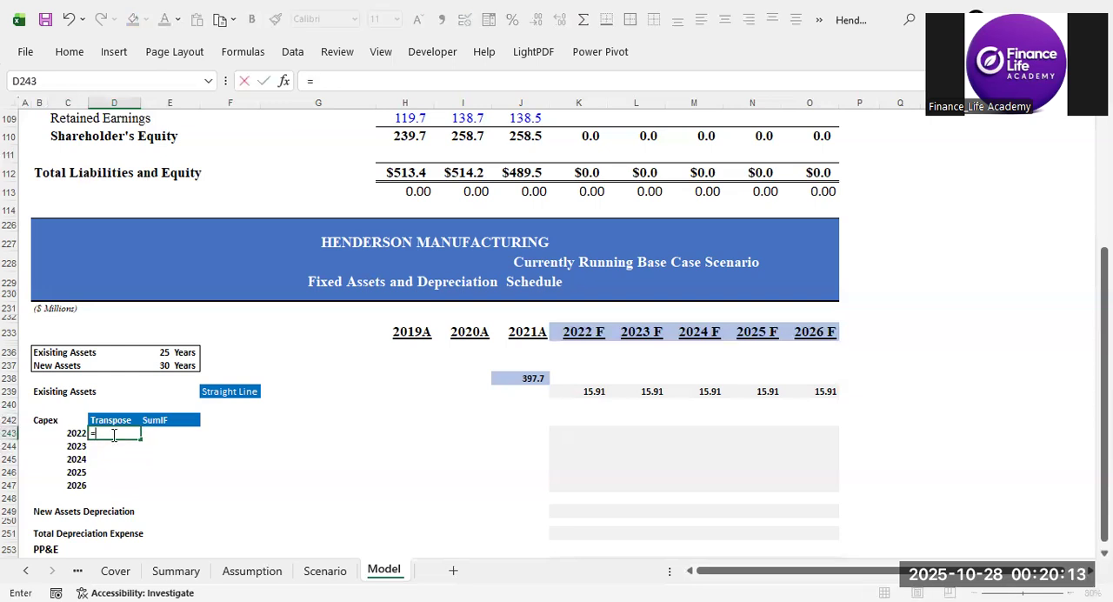
pyautogui.write('tr')
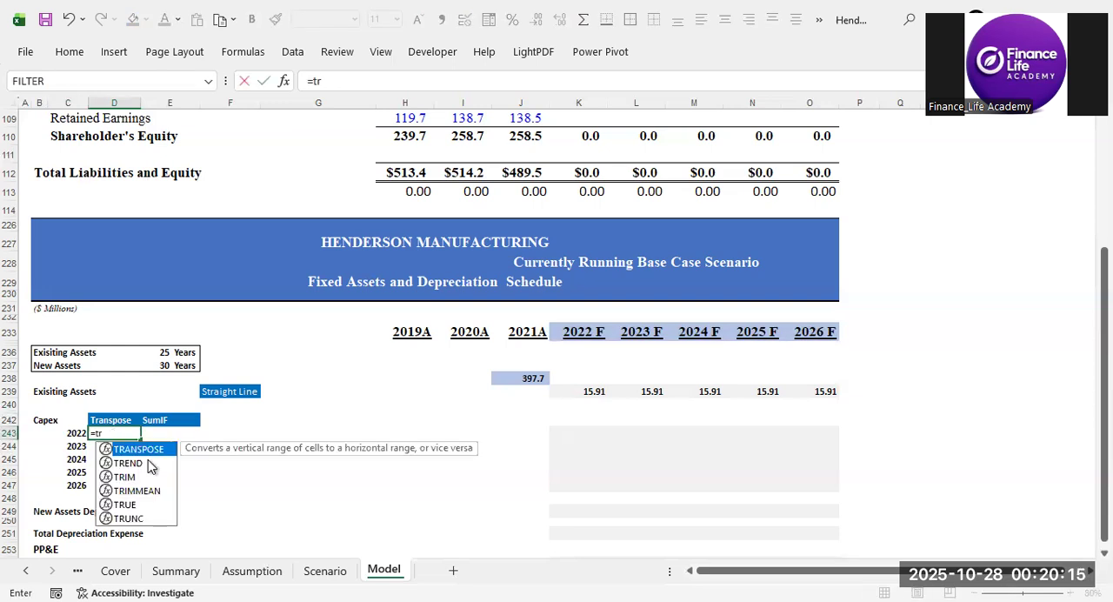
pyautogui.press('Tab')
pyautogui.click(266, 570)
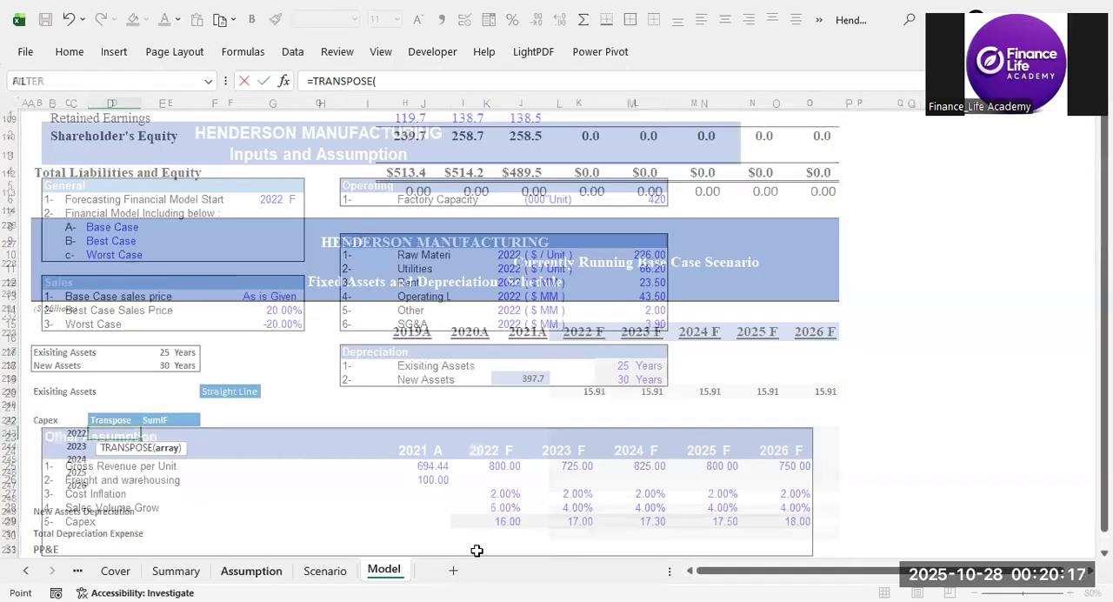
pyautogui.moveTo(491, 521); pyautogui.dragTo(764, 522)
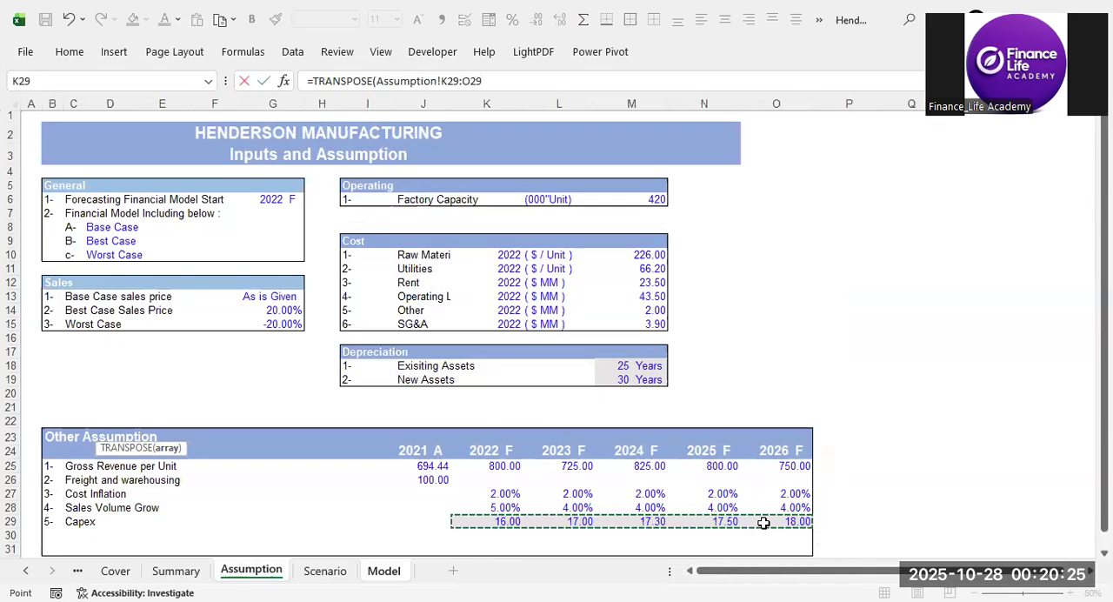
pyautogui.write(')')
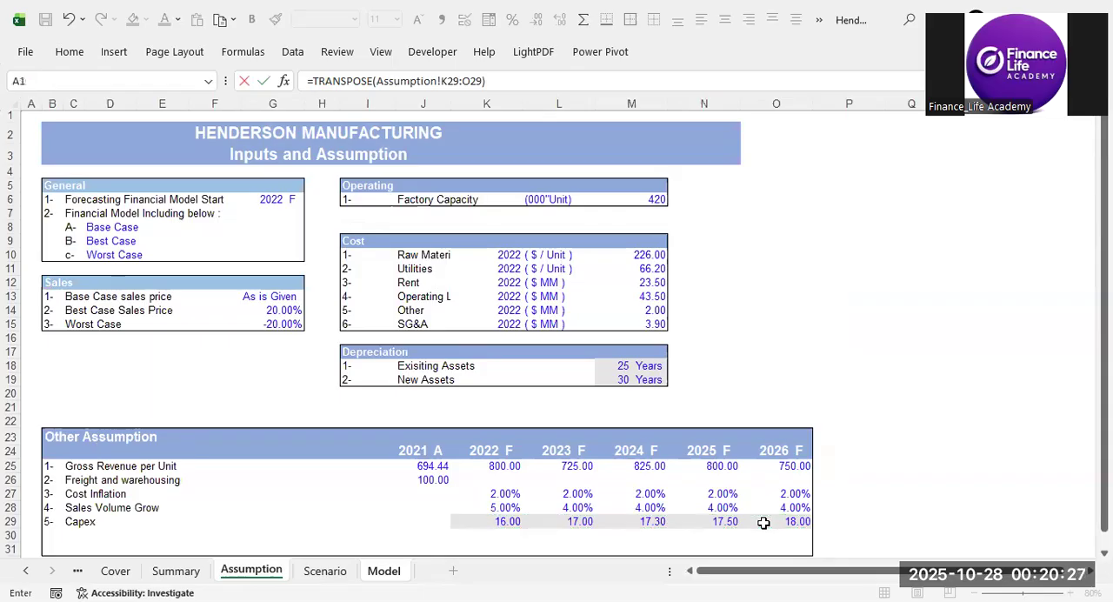
pyautogui.press('Return')
# Clear the transposed capex amounts from the Transpose column, D243:D247.
pyautogui.moveTo(128, 433); pyautogui.dragTo(127, 487)
pyautogui.click(231, 473)
pyautogui.moveTo(125, 433); pyautogui.dragTo(126, 493)
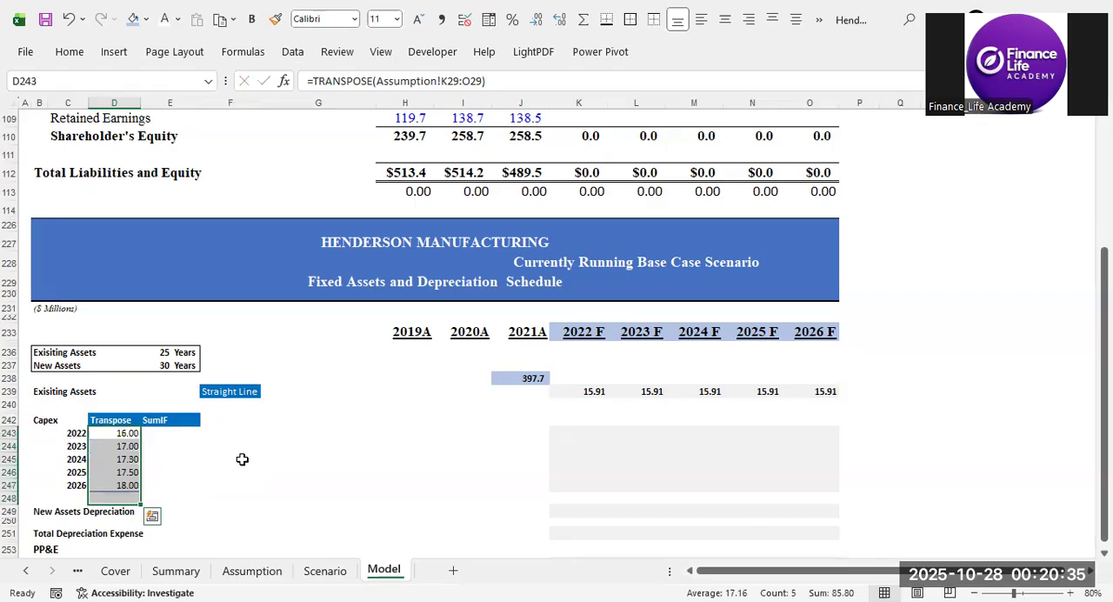
pyautogui.press('Delete')
# Enter =TRANSPOSE(Assumption!K29:O29) in D243 again to list the forecast capex down the Transpose column.
pyautogui.write('=')
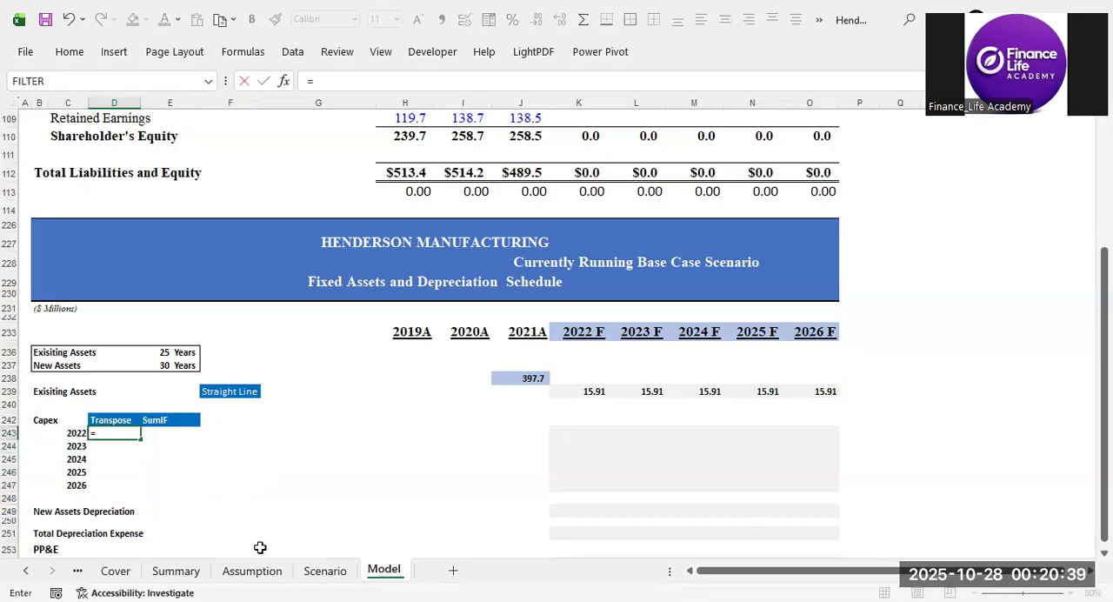
pyautogui.write('tr')
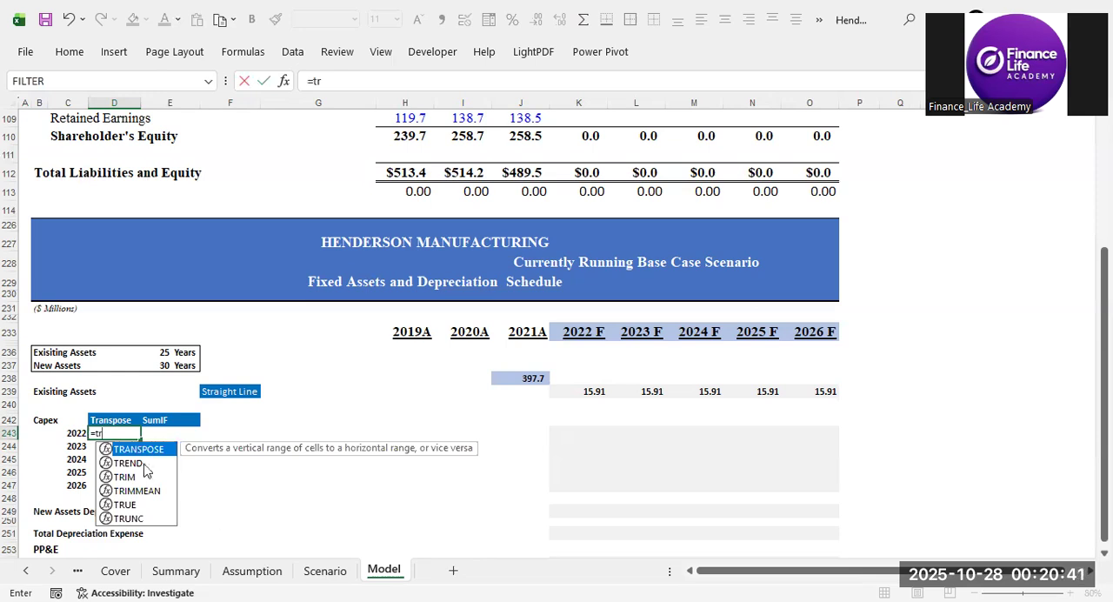
pyautogui.press('Tab')
pyautogui.click(261, 571)
pyautogui.moveTo(489, 520); pyautogui.dragTo(761, 521)
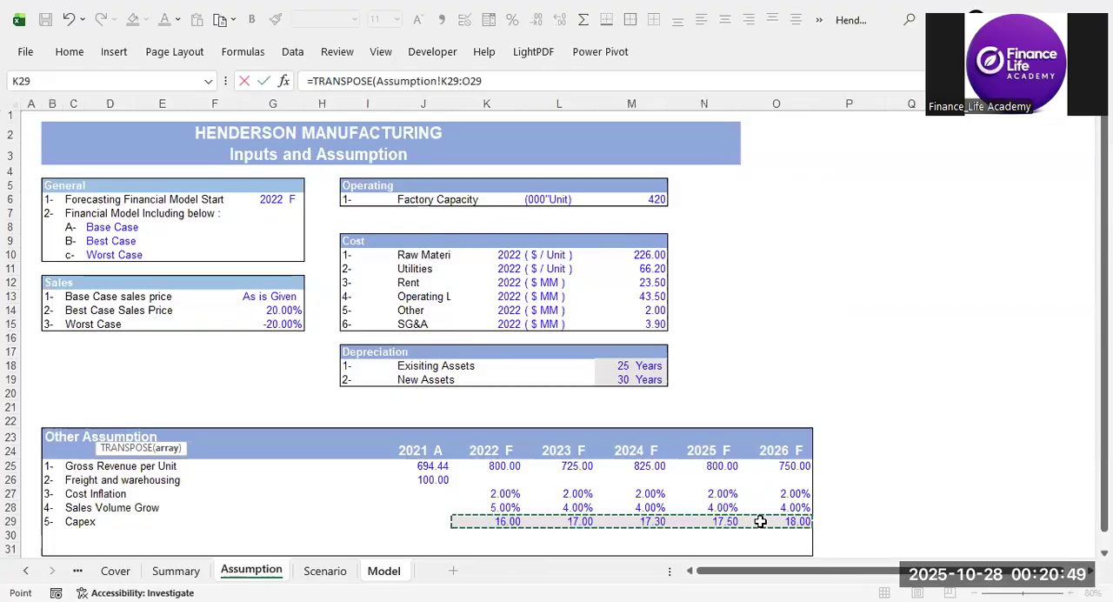
pyautogui.write(')')
pyautogui.press('Return')
pyautogui.click(233, 480)
pyautogui.click(174, 432)
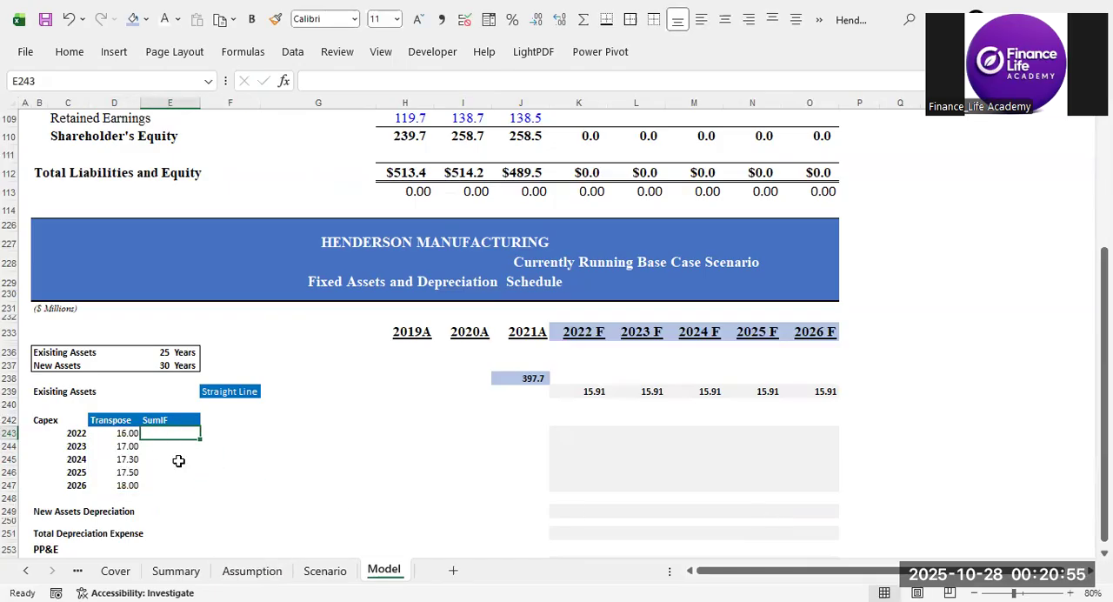
pyautogui.moveTo(113, 424); pyautogui.dragTo(179, 463)
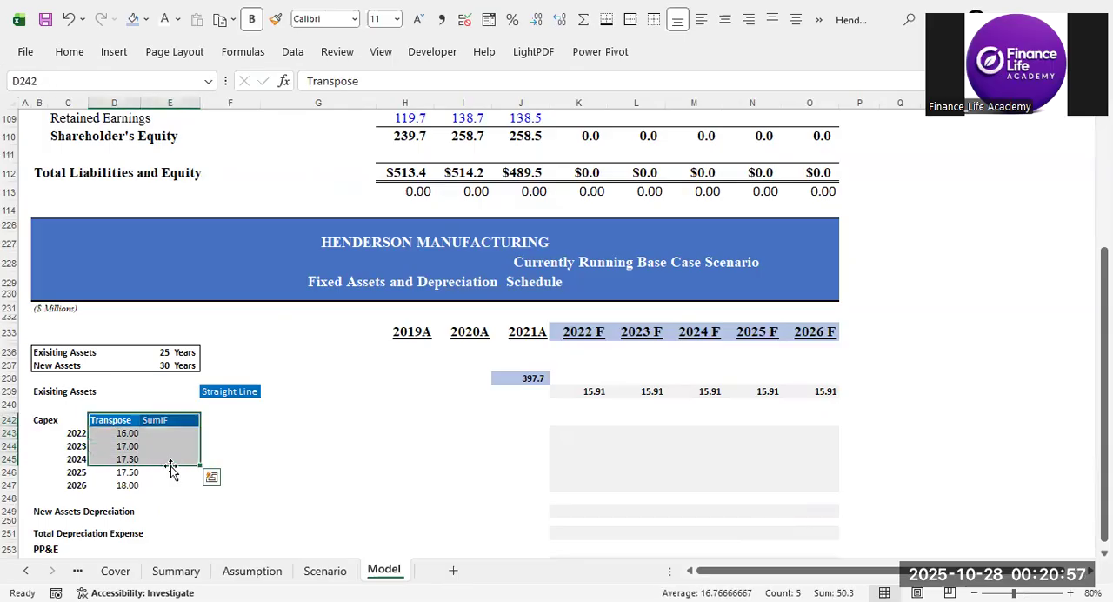
pyautogui.click(304, 446)
# Start a SUMIF formula in E243 using the Assumption sheet's forecast-year headers, $K$24:$O$24, as its absolute range.
pyautogui.click(174, 438)
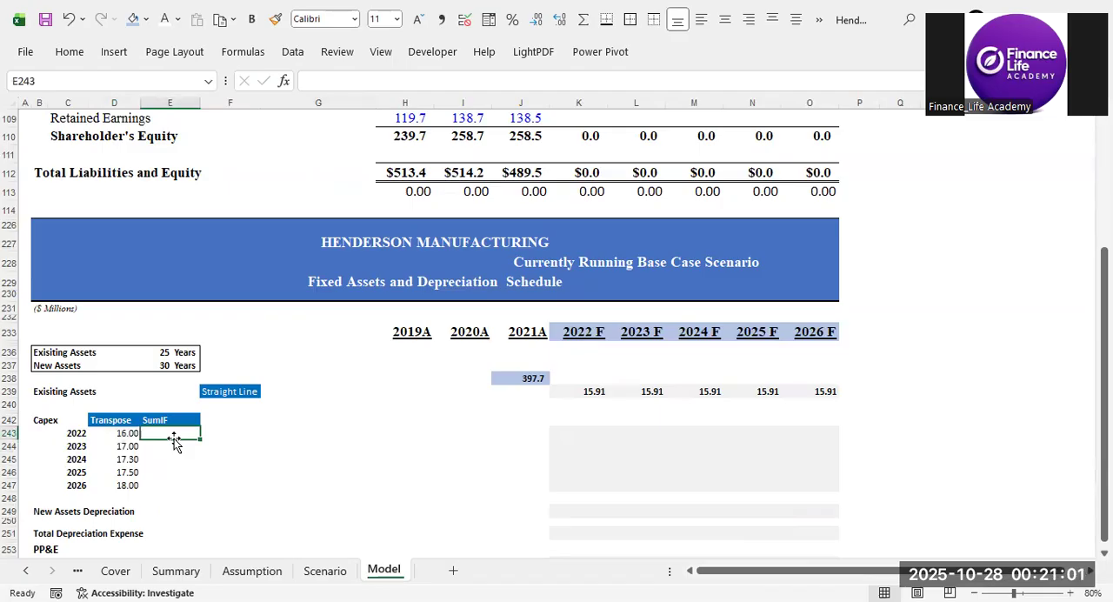
pyautogui.write('=')
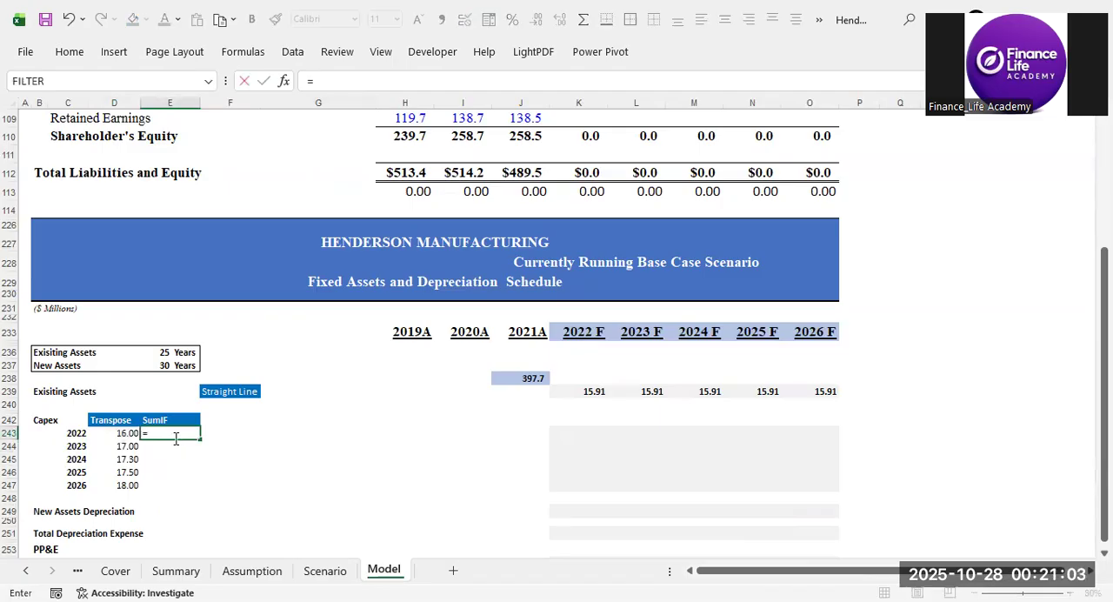
pyautogui.write('sum')
pyautogui.press('Down')
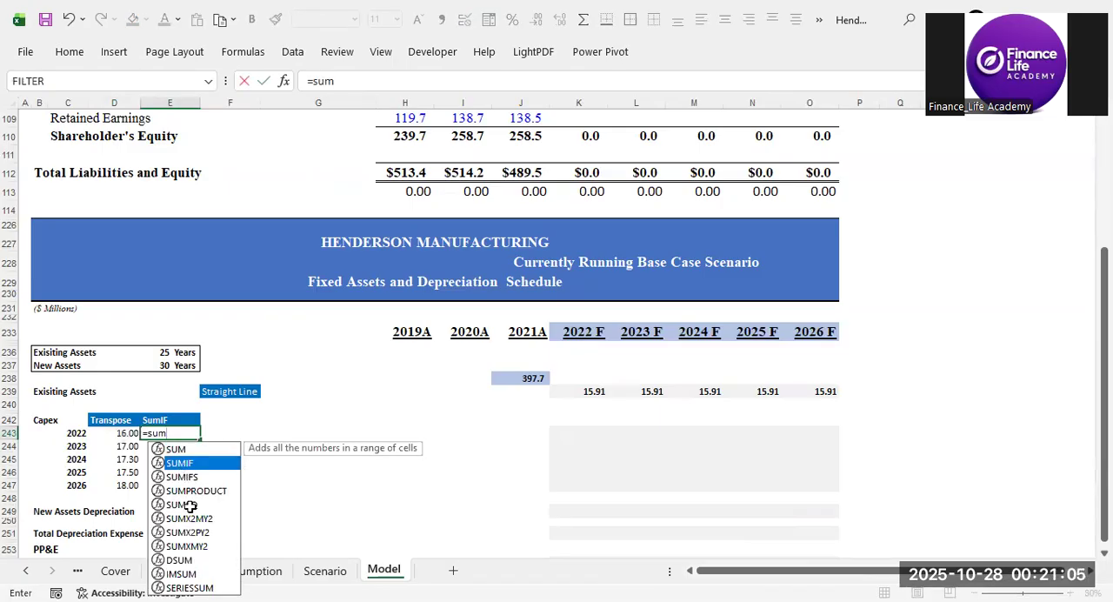
pyautogui.press('Tab')
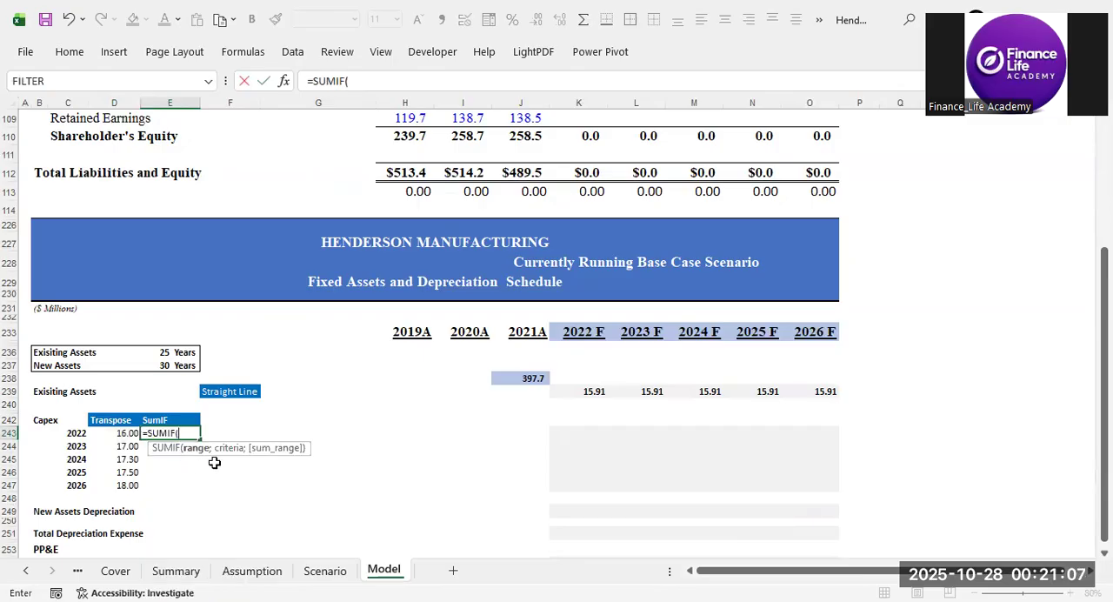
pyautogui.click(254, 576)
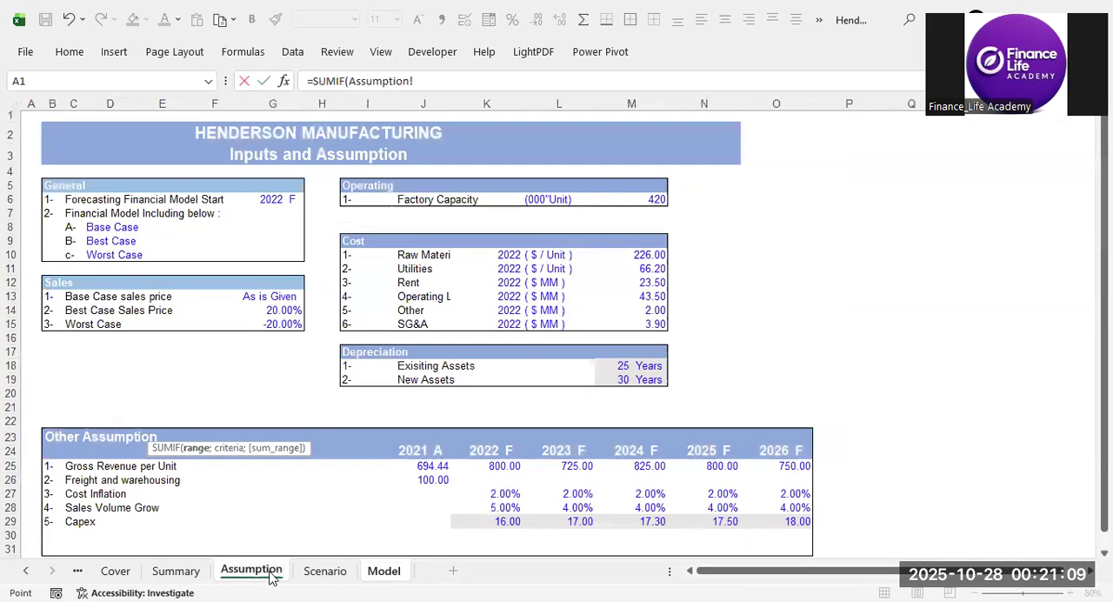
pyautogui.click(509, 451)
pyautogui.moveTo(512, 450); pyautogui.dragTo(749, 448)
pyautogui.press('F4')
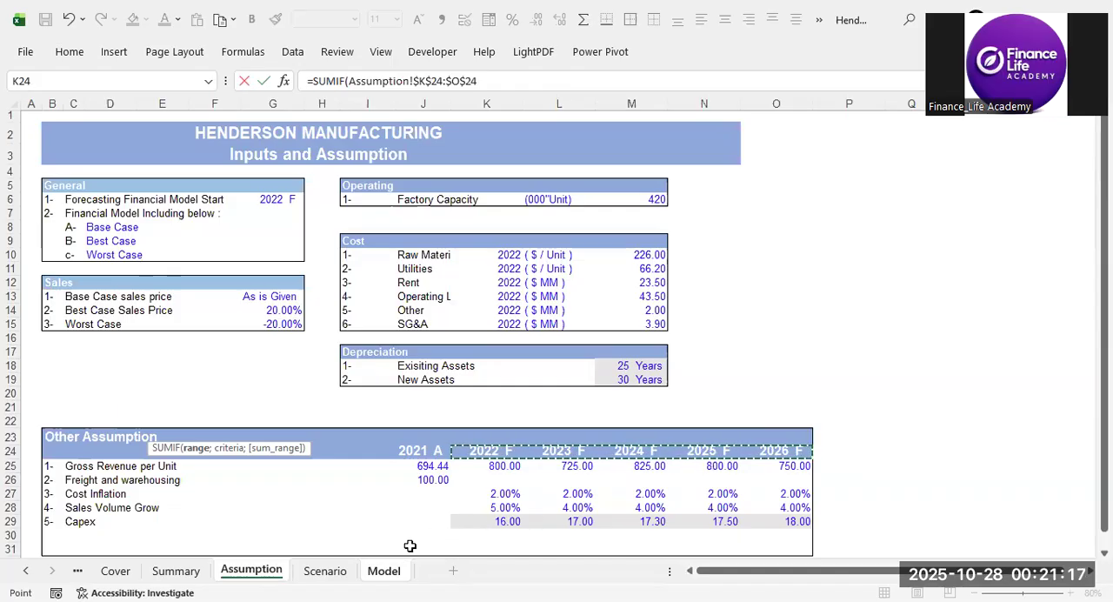
# Make the E243 SUMIF range absolute as 'Model '!$K$24:$O$24 and proceed to the criteria argument.
pyautogui.click(386, 570)
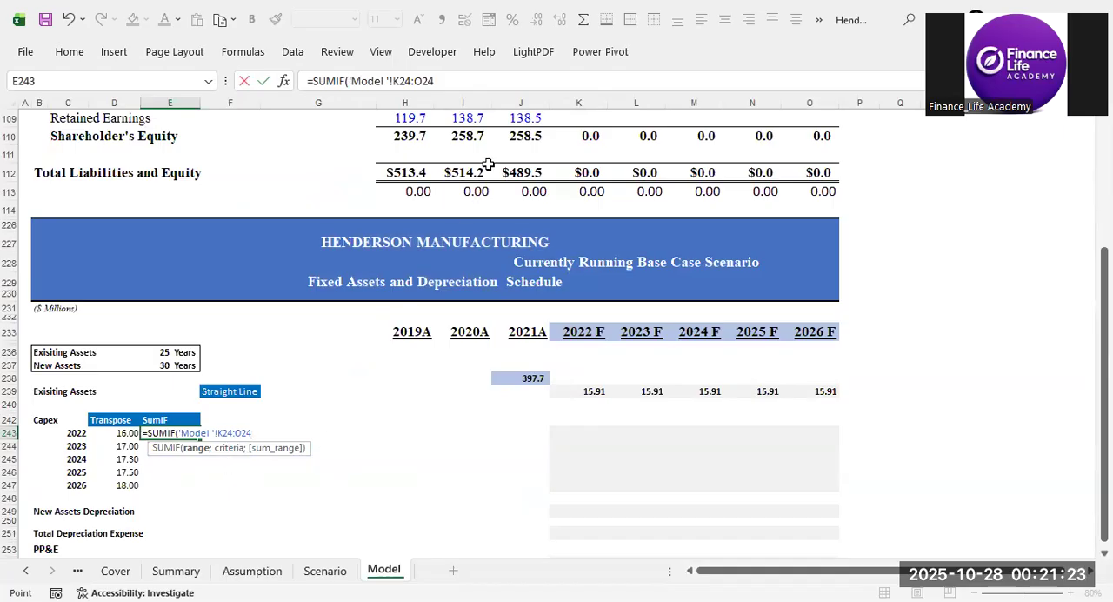
pyautogui.moveTo(477, 81); pyautogui.dragTo(355, 82)
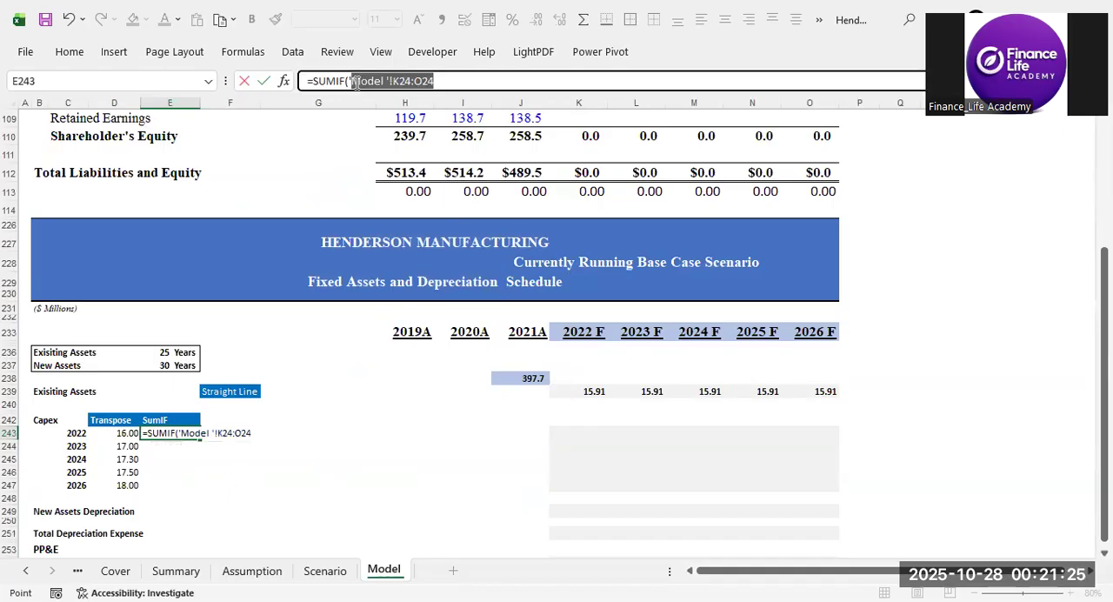
pyautogui.press('F4')
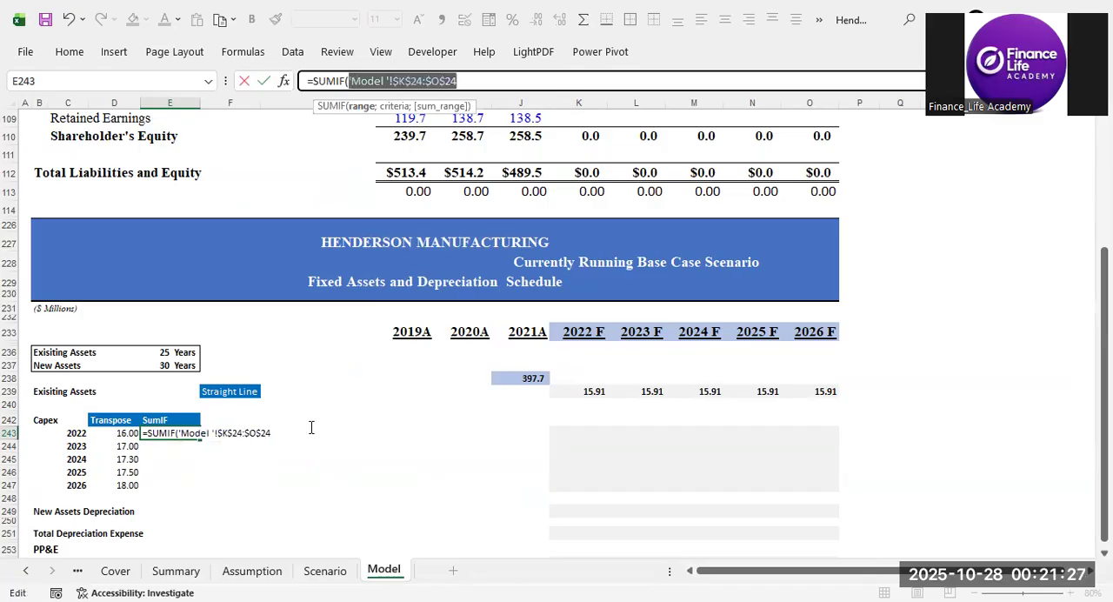
pyautogui.click(484, 81)
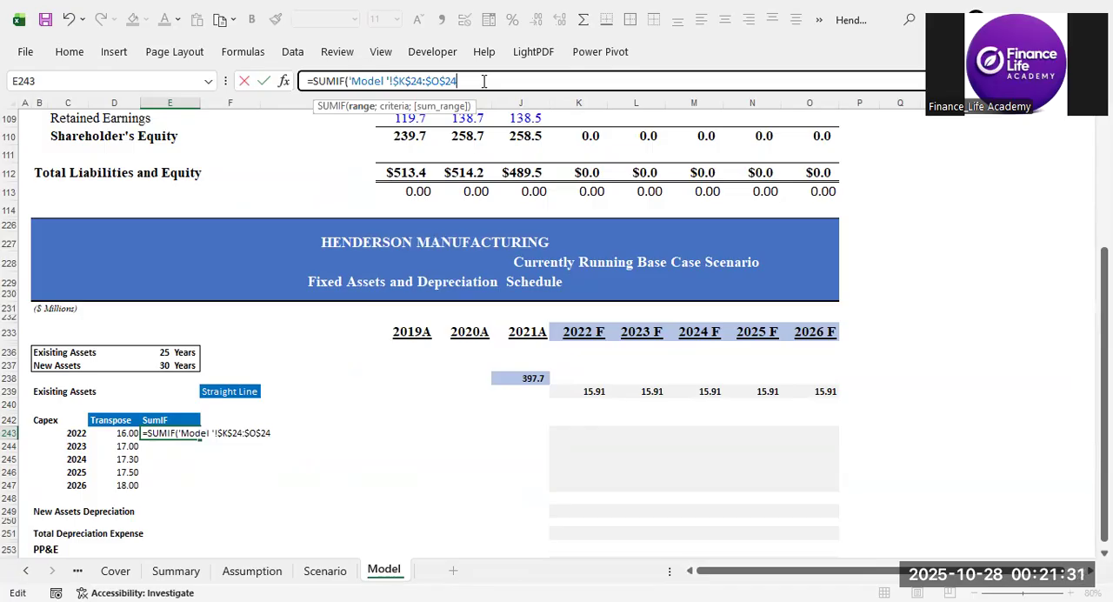
pyautogui.write(';')
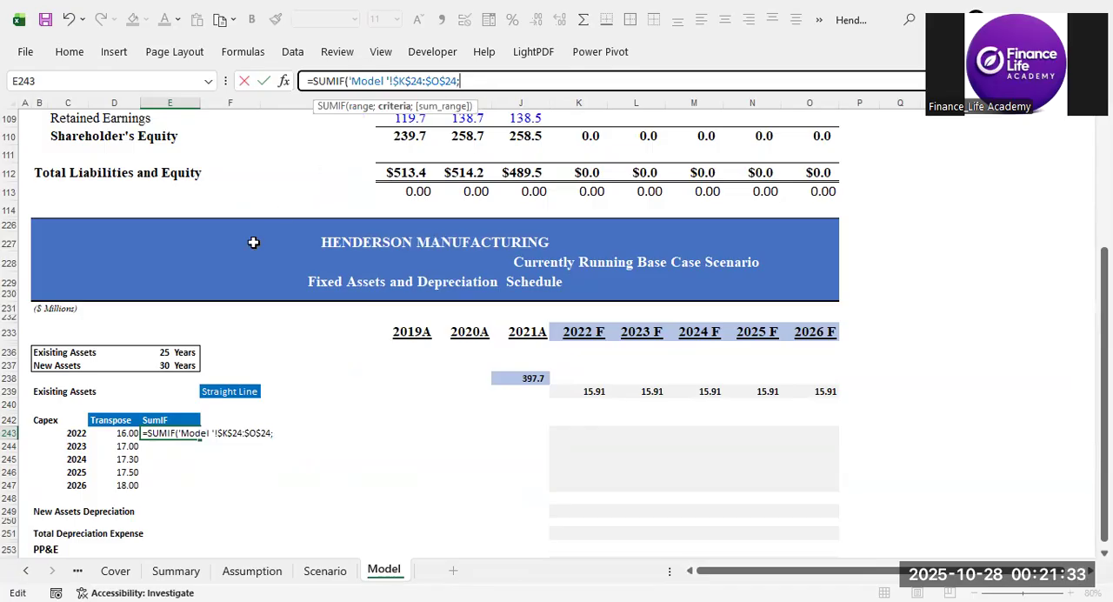
# Complete the E243 SUMIF with 'Model '!$C243 as the criterion and Assumption!$K$29:$O$29 as the sum range.
pyautogui.click(78, 434)
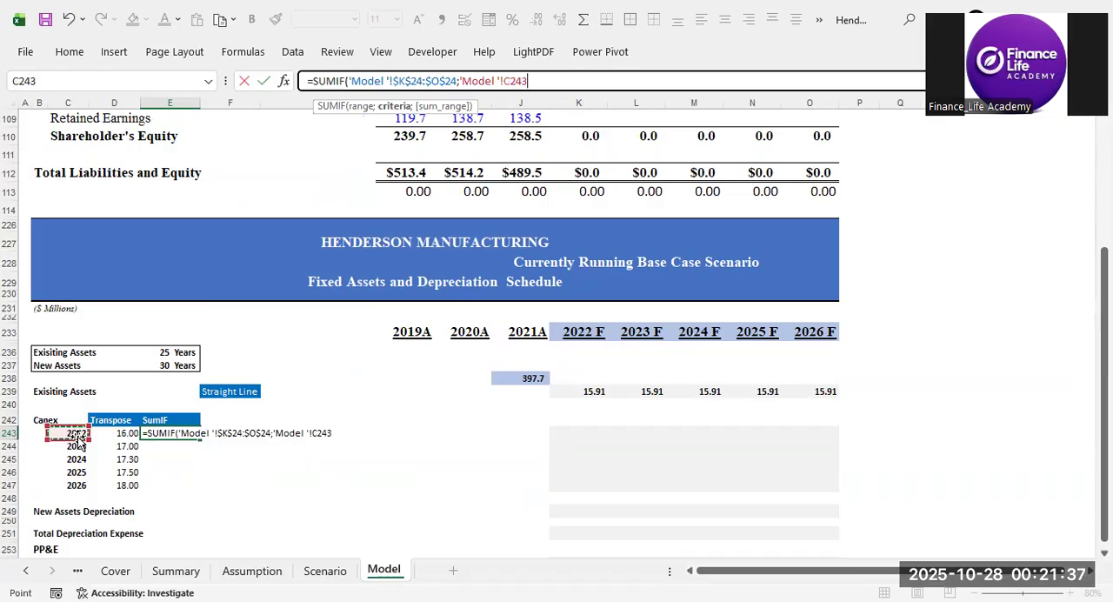
pyautogui.press('F4')
pyautogui.press('F4')
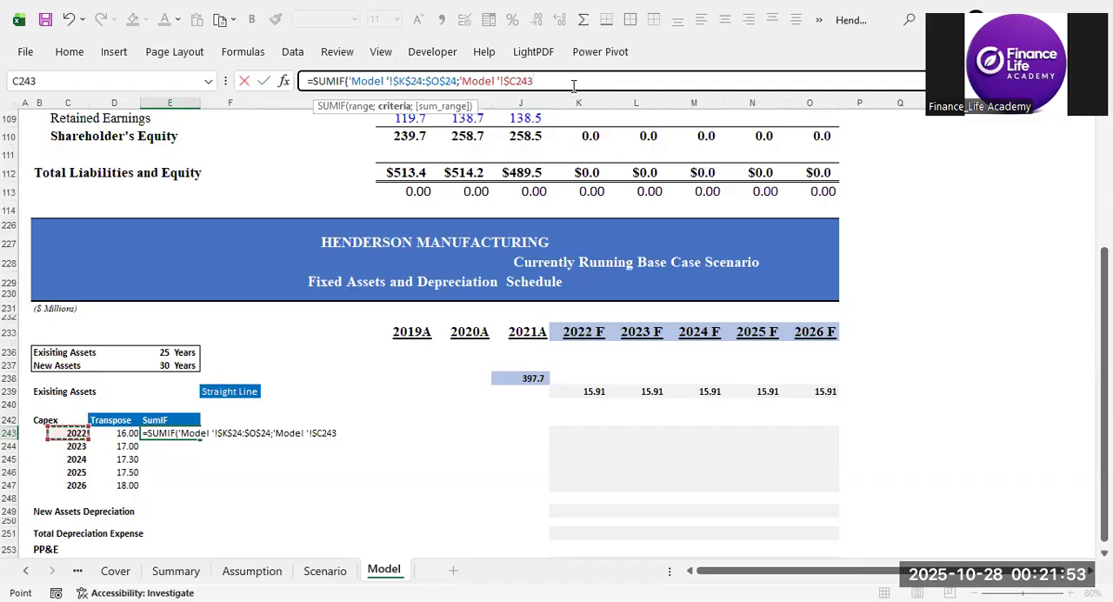
pyautogui.write(';')
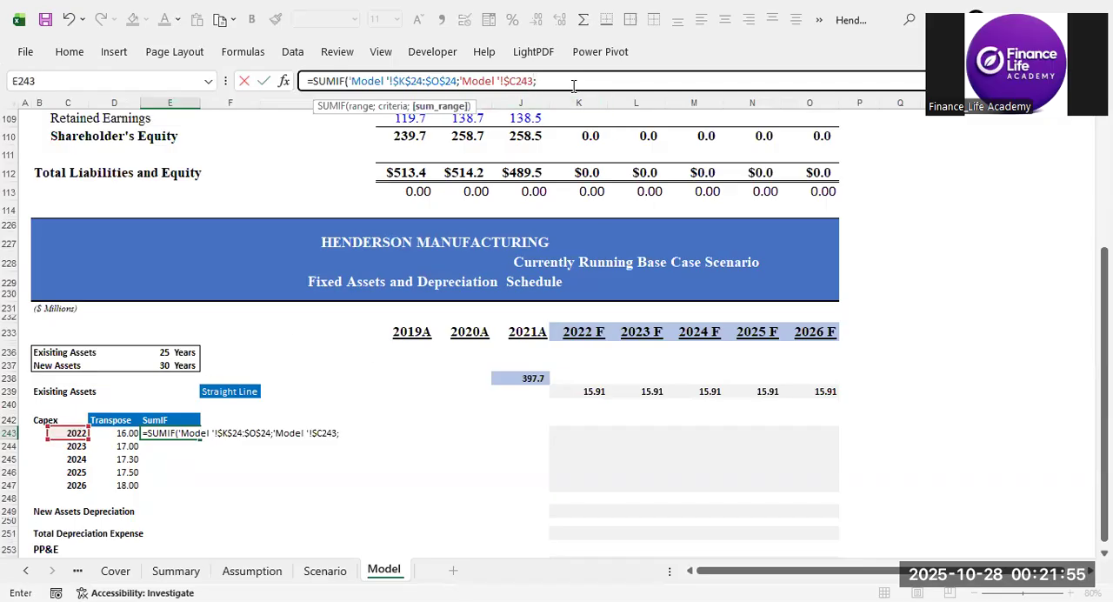
pyautogui.click(267, 575)
pyautogui.moveTo(489, 522); pyautogui.dragTo(771, 516)
pyautogui.press('F4')
pyautogui.write(')')
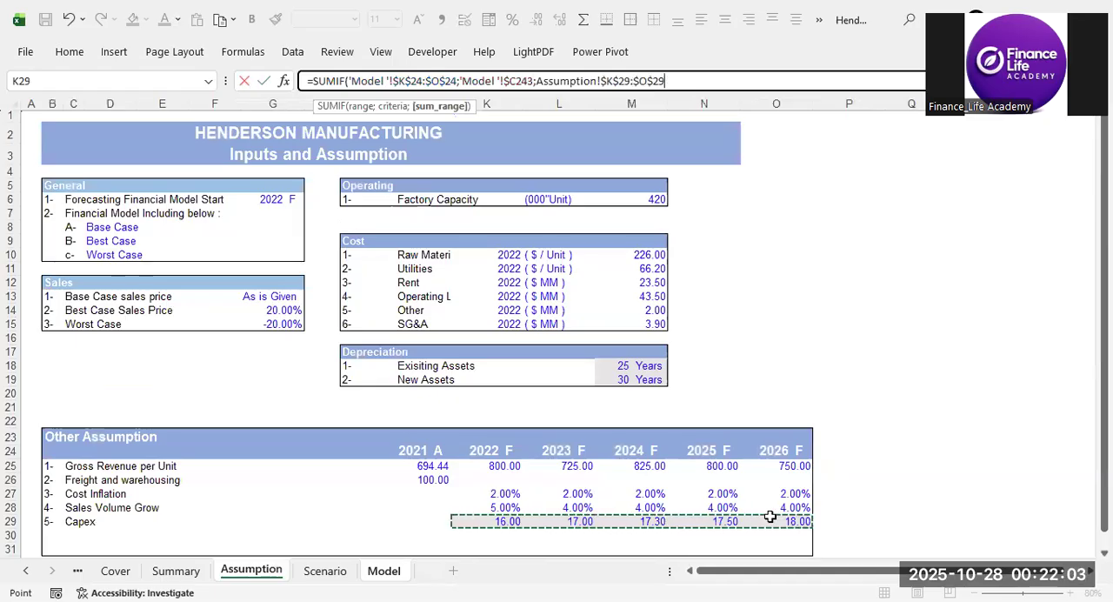
pyautogui.press('Return')
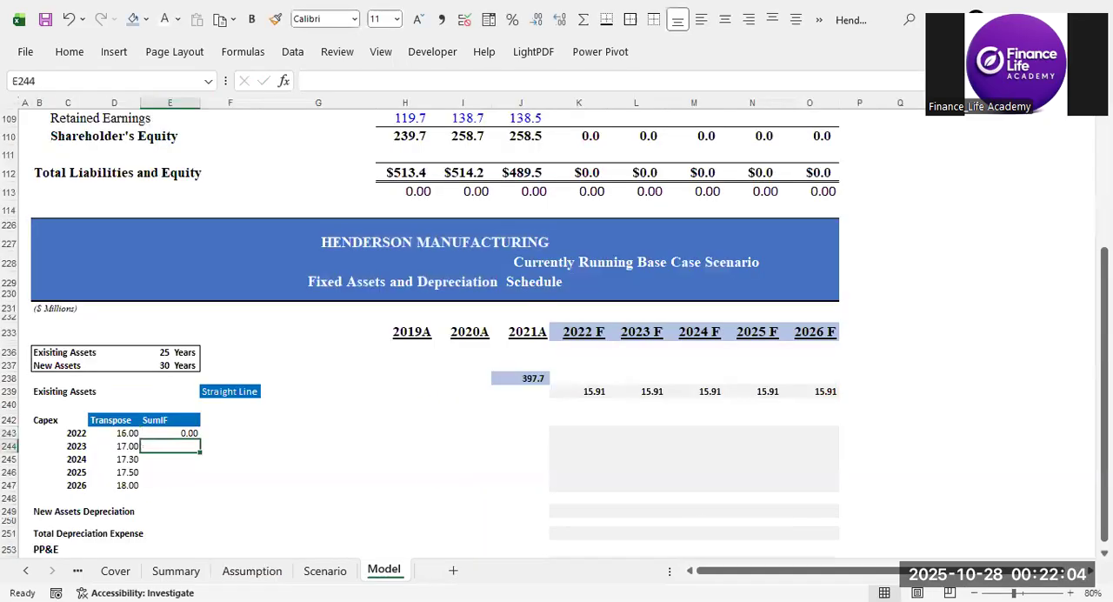
# Clear E243 and start a new SUMIF there with the forecast-year headers Assumption!$K$24:$O$24 as the absolute range.
pyautogui.click(167, 432)
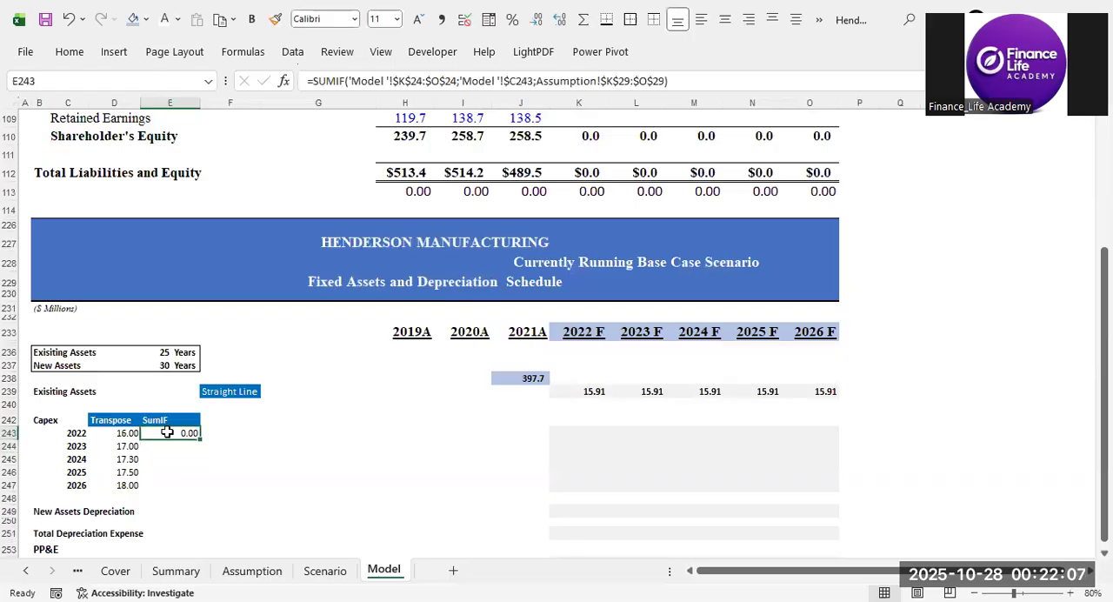
pyautogui.press('Delete')
pyautogui.write('=')
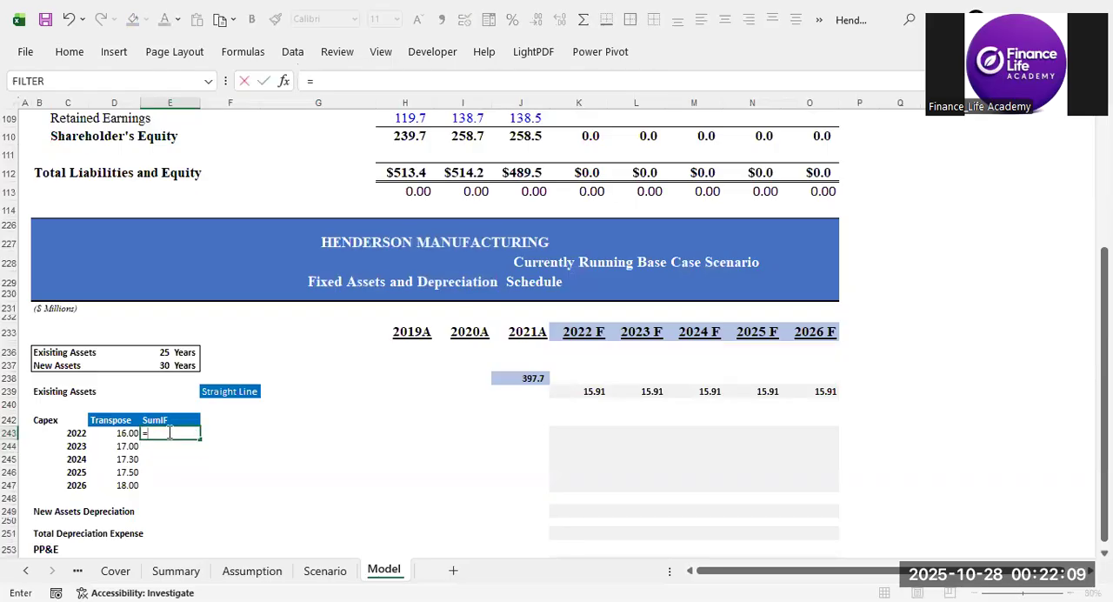
pyautogui.write('su')
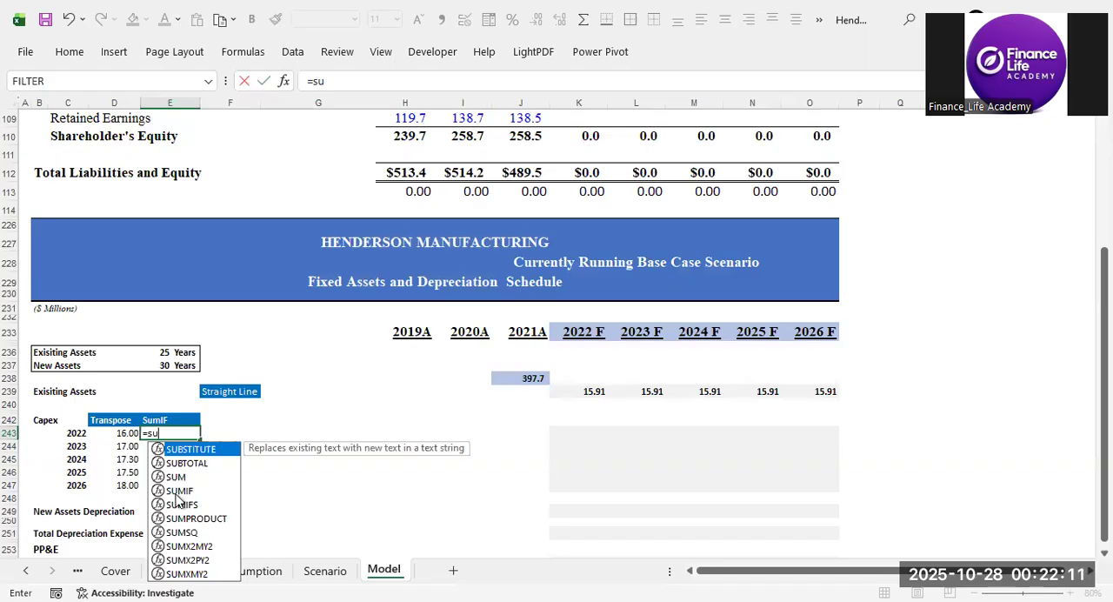
pyautogui.press('Down')
pyautogui.press('Down')
pyautogui.press('Down')
pyautogui.press('Tab')
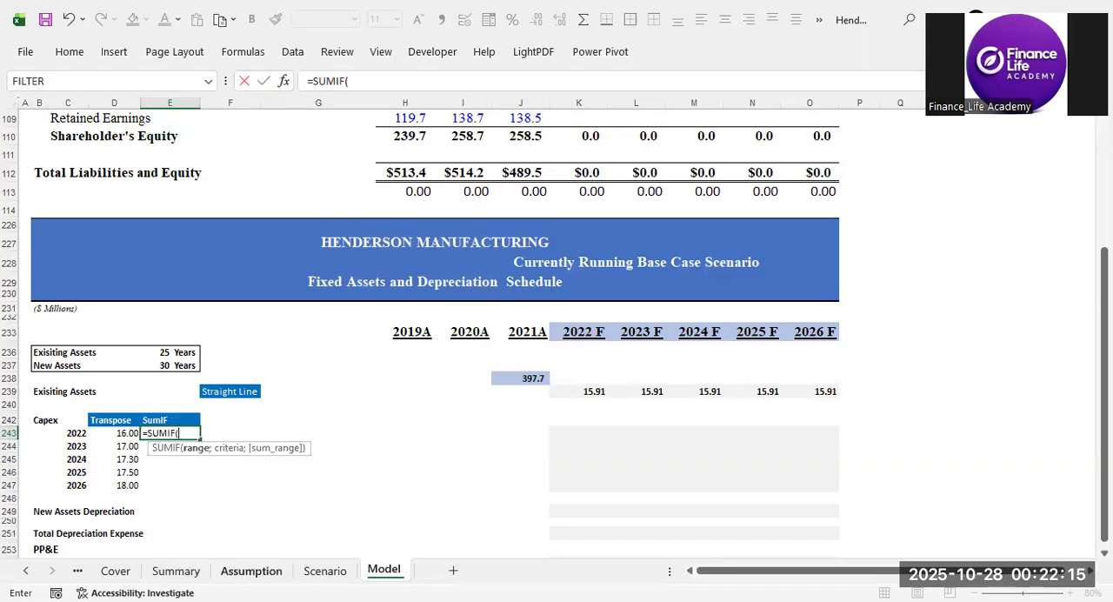
pyautogui.click(251, 570)
pyautogui.moveTo(510, 447); pyautogui.dragTo(767, 451)
pyautogui.press('F4')
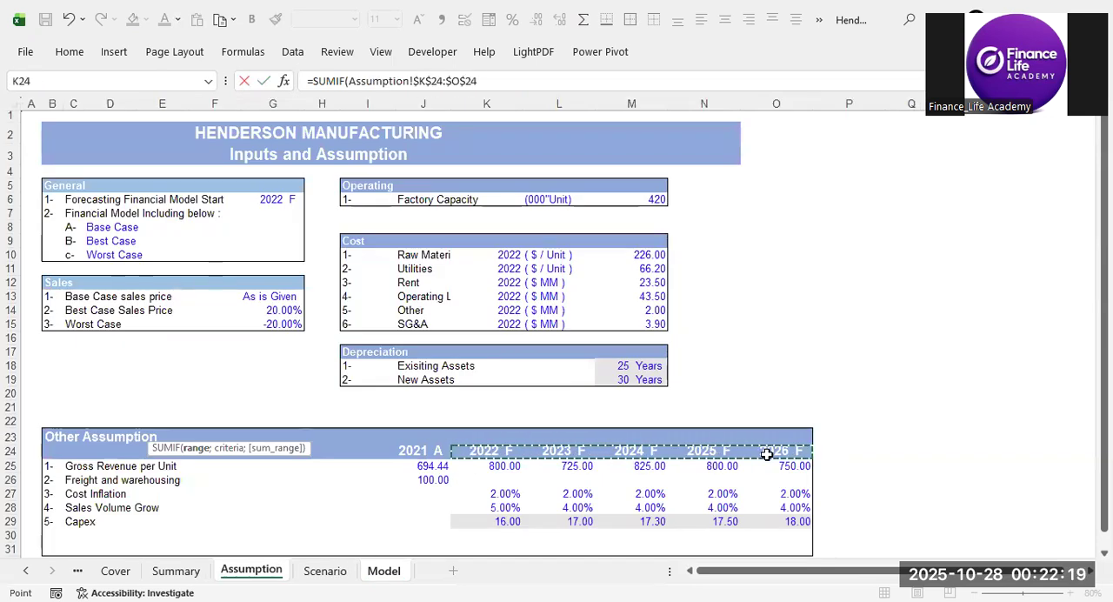
pyautogui.write(';')
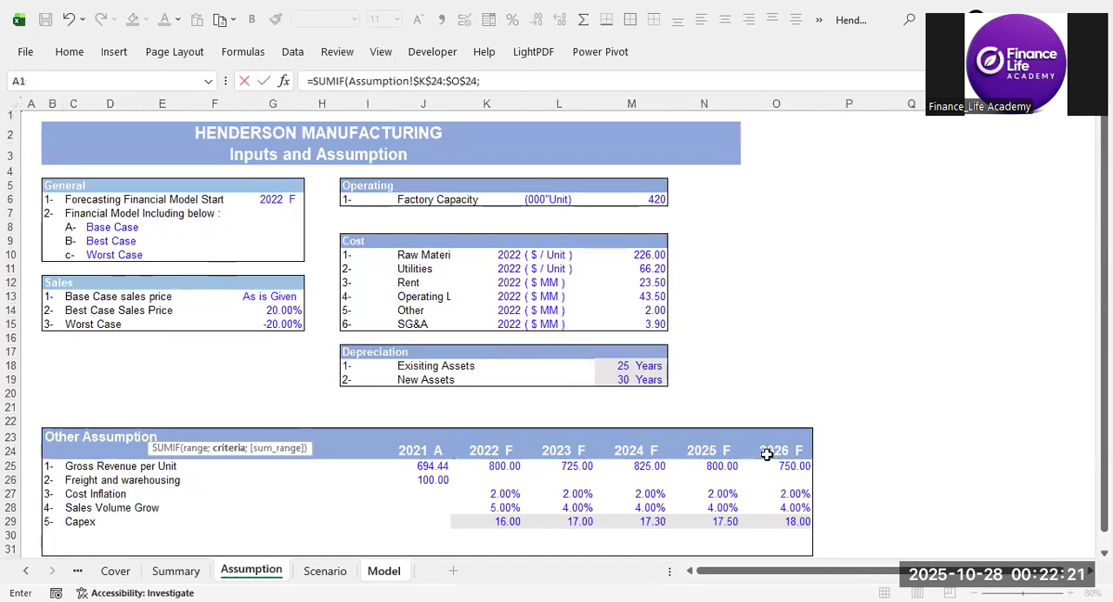
# Set the E243 SUMIF criterion to the capex year 'Model '!$C243 with only the column locked.
pyautogui.click(383, 571)
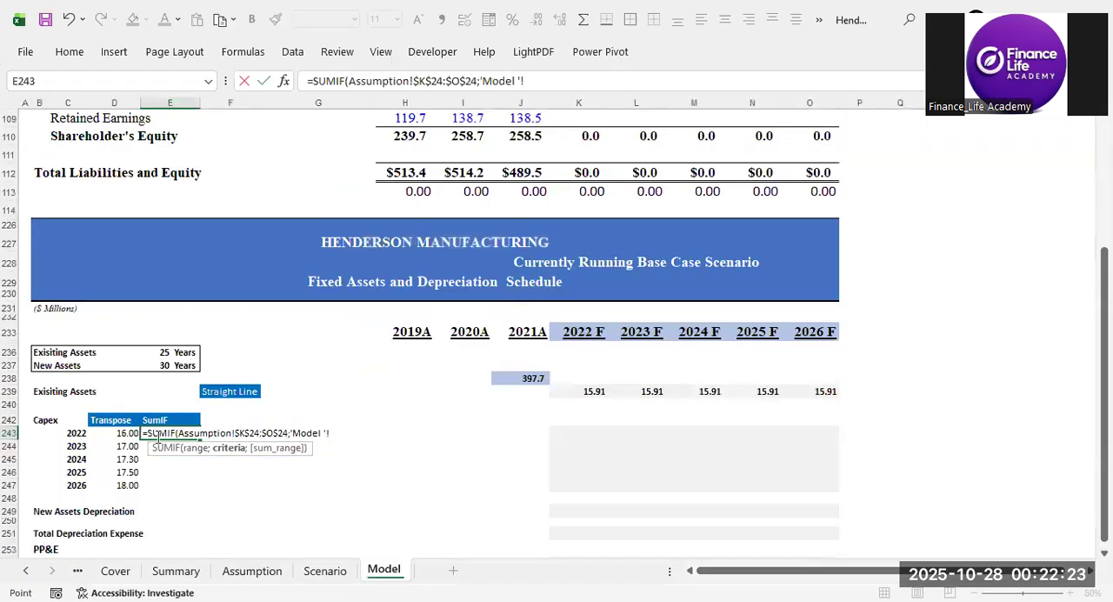
pyautogui.click(77, 433)
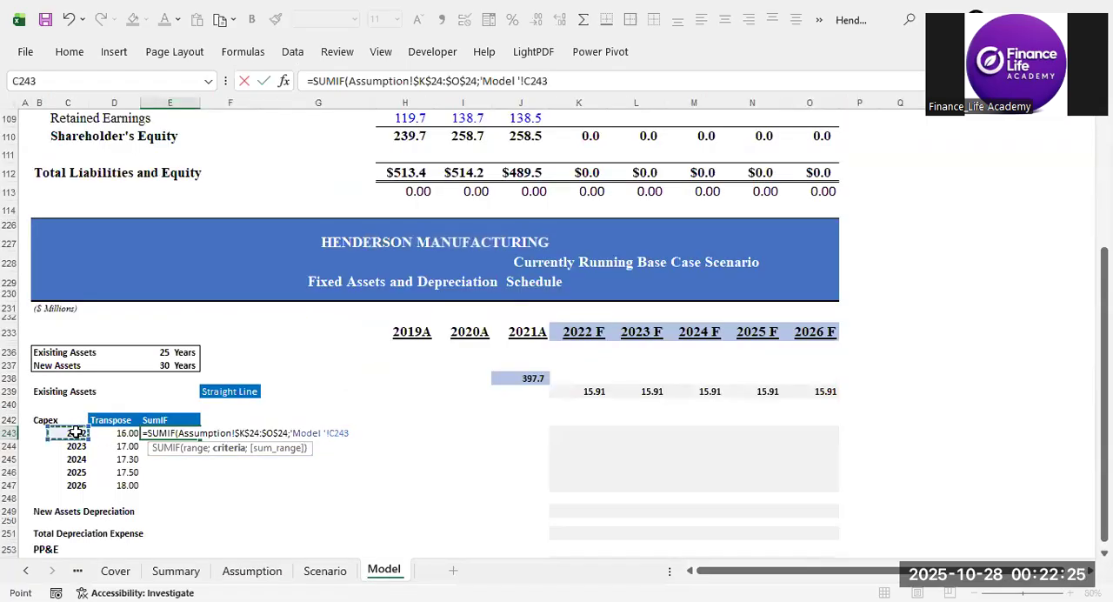
pyautogui.press('F4')
pyautogui.press('F4')
pyautogui.press('F4')
pyautogui.write(';')
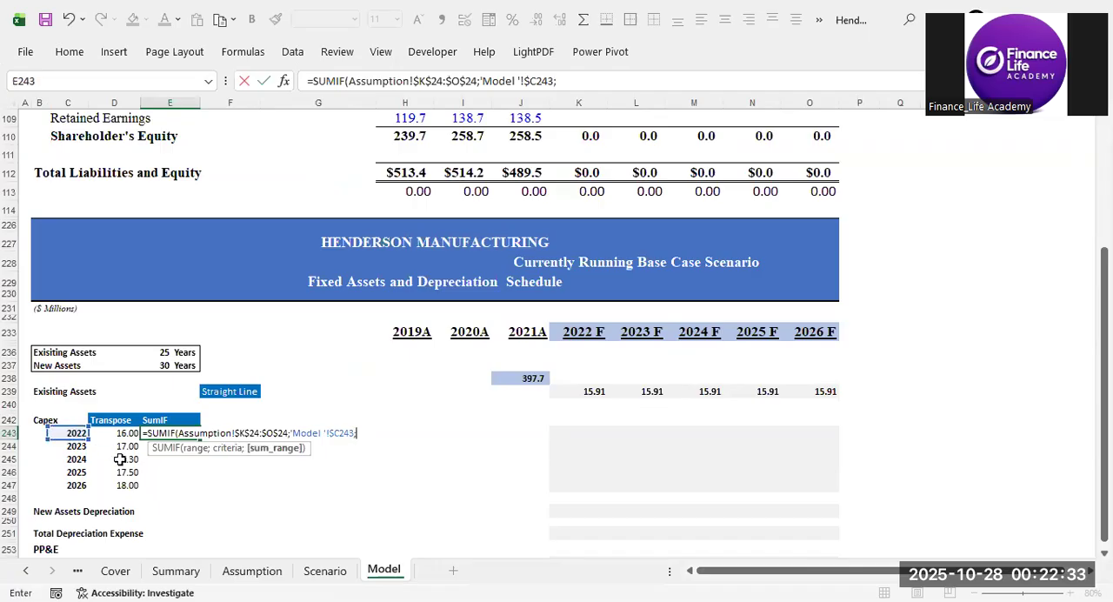
# Complete the E243 SUMIF with the capex row Assumption!$K$29:$O$29 as the absolute sum range.
pyautogui.click(251, 571)
pyautogui.moveTo(484, 521); pyautogui.dragTo(579, 522)
pyautogui.moveTo(728, 522); pyautogui.dragTo(744, 524)
pyautogui.press('F4')
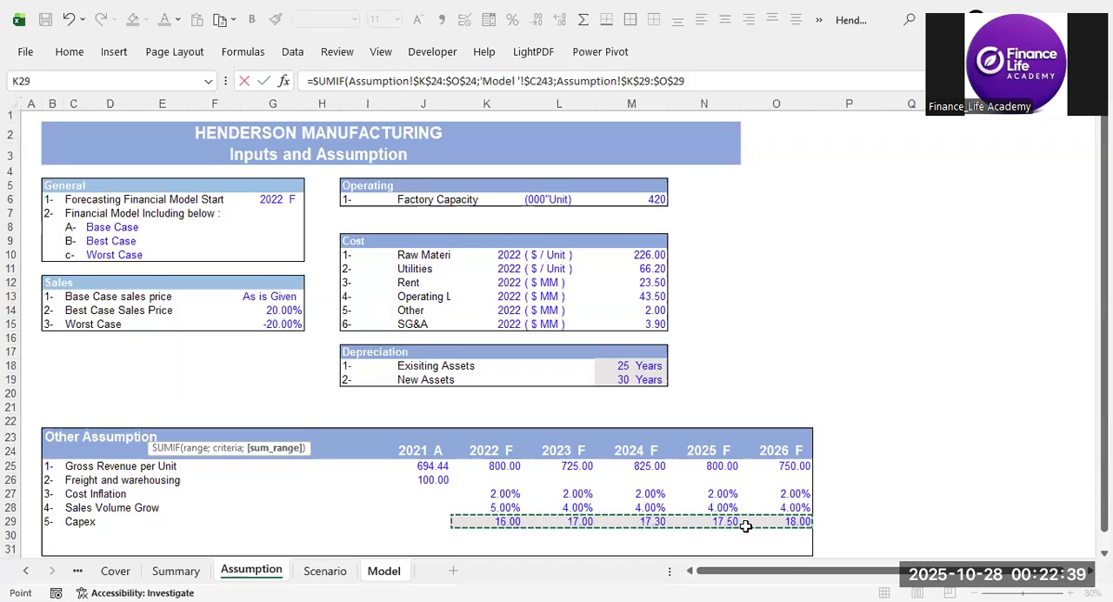
pyautogui.press('Return')
# Copy the E243 SUMIF into E244:E247, pasting formulas only, to fill the 2023 to 2026 capex.
pyautogui.click(186, 431)
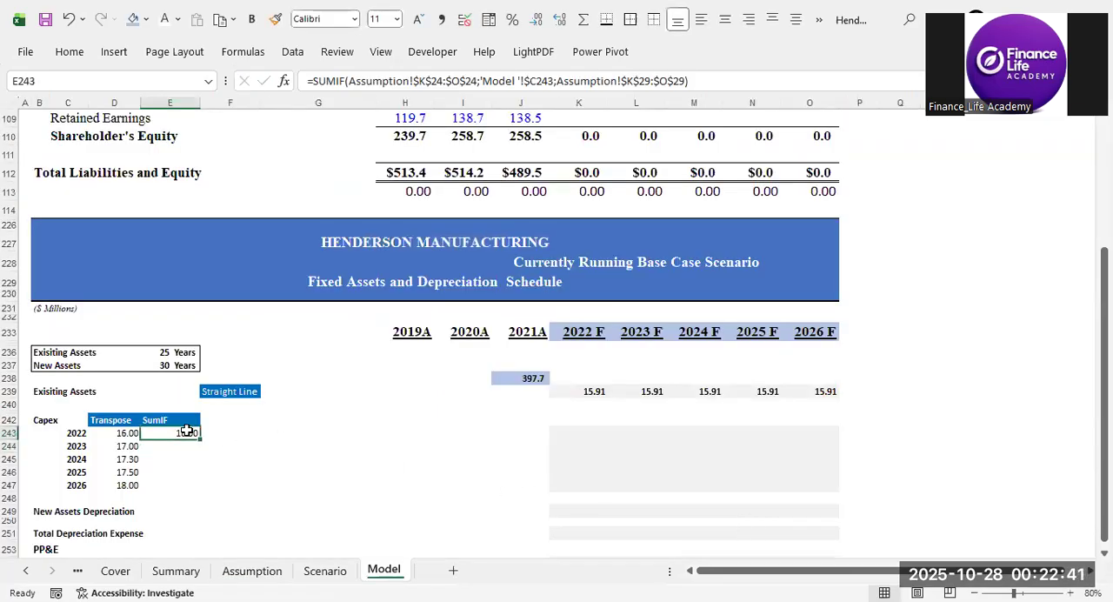
pyautogui.hotkey('ctrl', 'c')
pyautogui.press('Down')
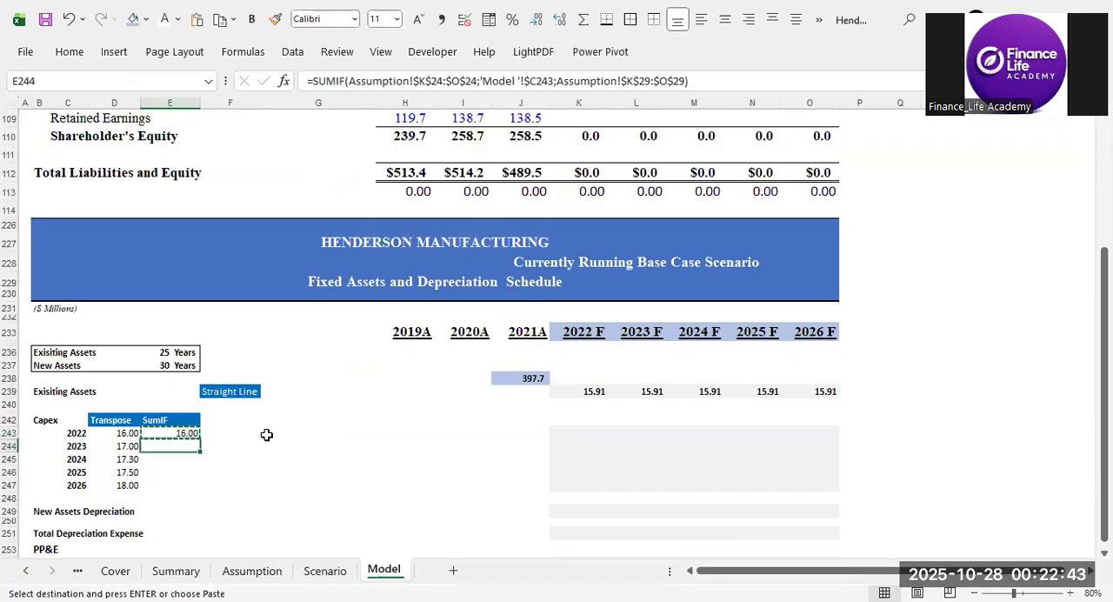
pyautogui.hotkey('shift', 'Down')
pyautogui.hotkey('shift', 'Down')
pyautogui.hotkey('shift', 'Down')
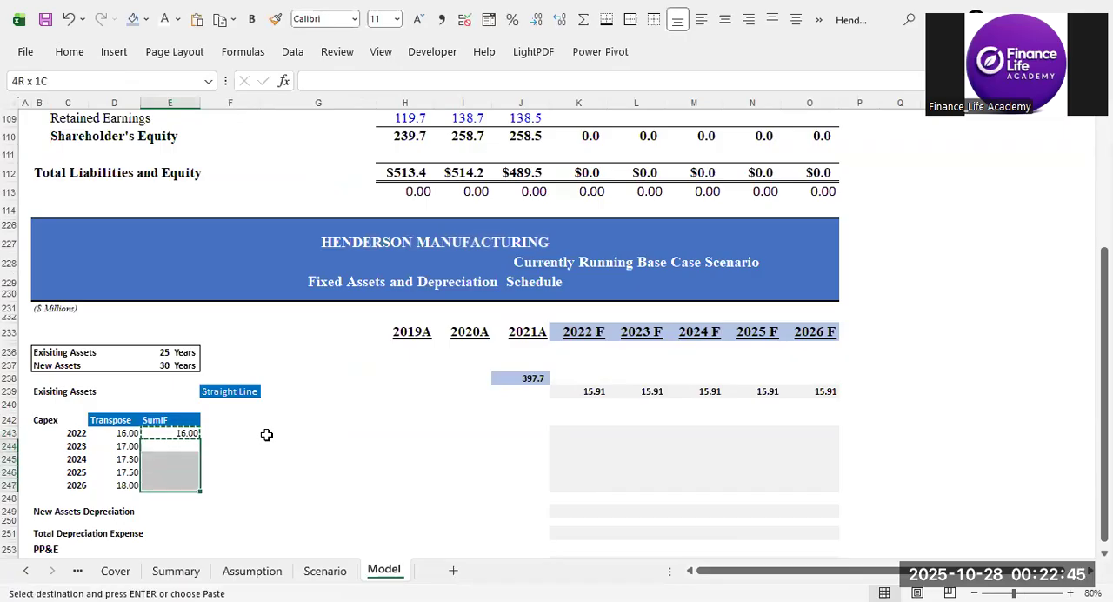
pyautogui.hotkey('ctrl', 'alt', 'v')
pyautogui.press('f')
pyautogui.press('Return')
pyautogui.click(264, 456)
# Compare the SumIF capex in E243:E247 with the Transpose capex in D243:D247, and end the copy mode.
pyautogui.moveTo(178, 433); pyautogui.dragTo(172, 484)
pyautogui.click(249, 458)
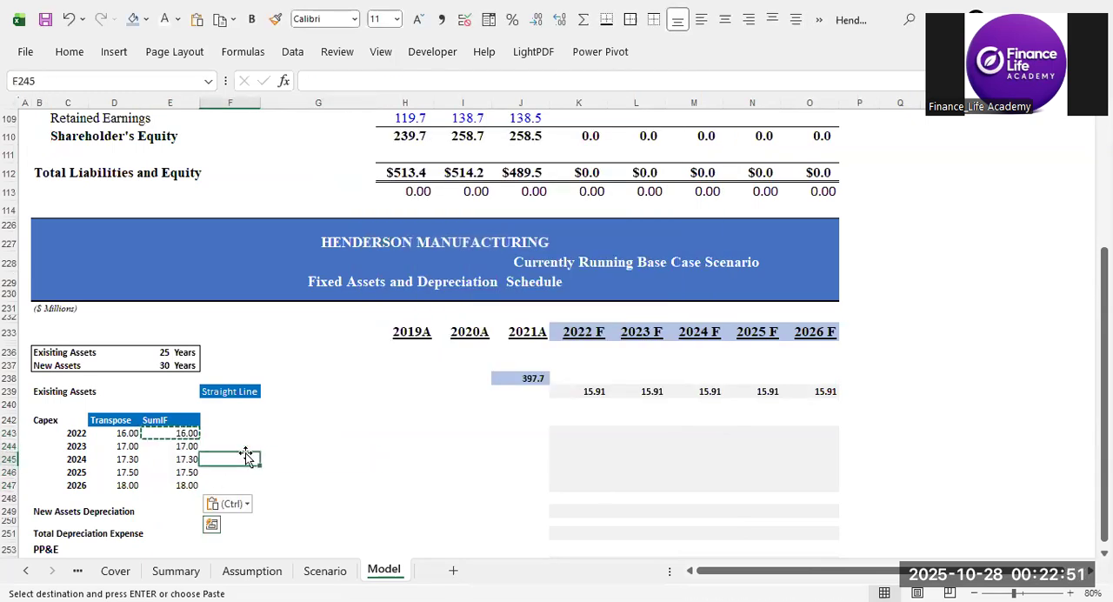
pyautogui.doubleClick(271, 453)
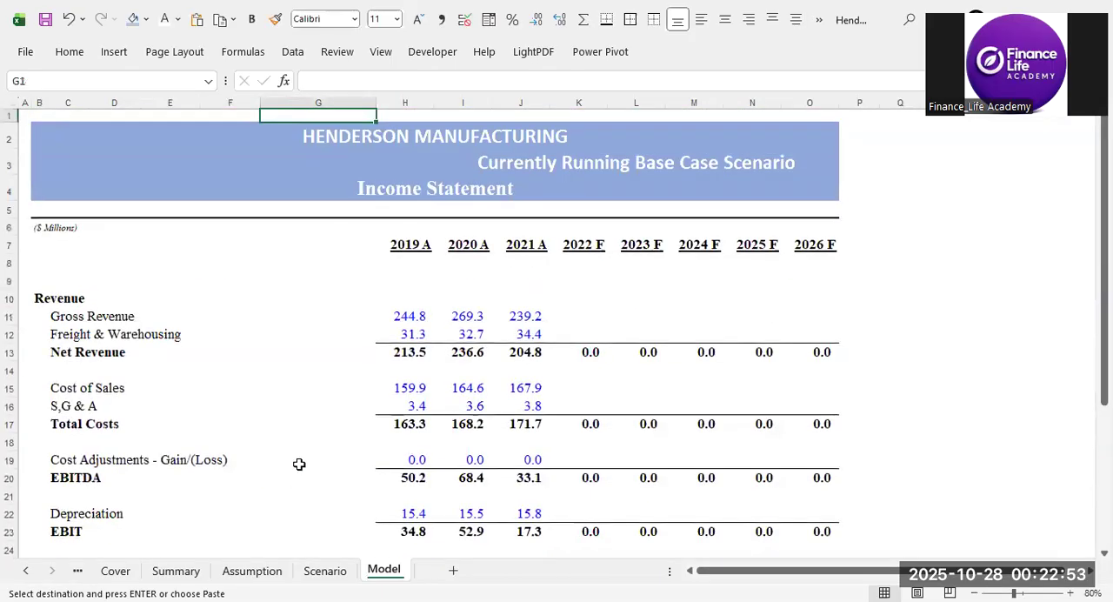
pyautogui.scroll(-20, 299, 463)
pyautogui.scroll(-3, 299, 464)
pyautogui.click(255, 372)
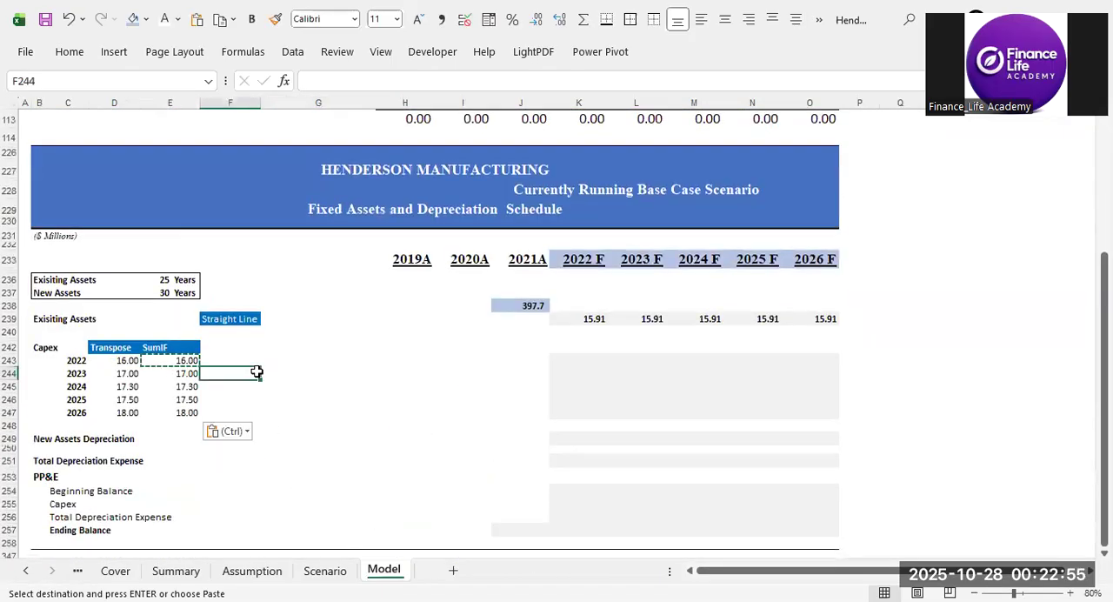
pyautogui.press('Escape')
pyautogui.click(263, 400)
pyautogui.moveTo(130, 361); pyautogui.dragTo(125, 409)
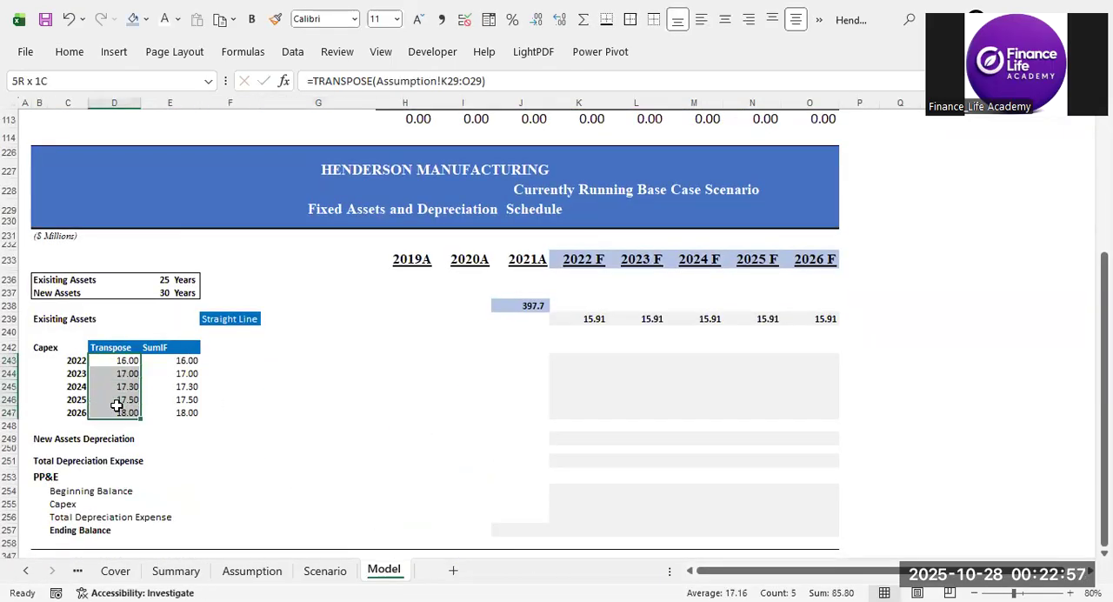
pyautogui.click(288, 403)
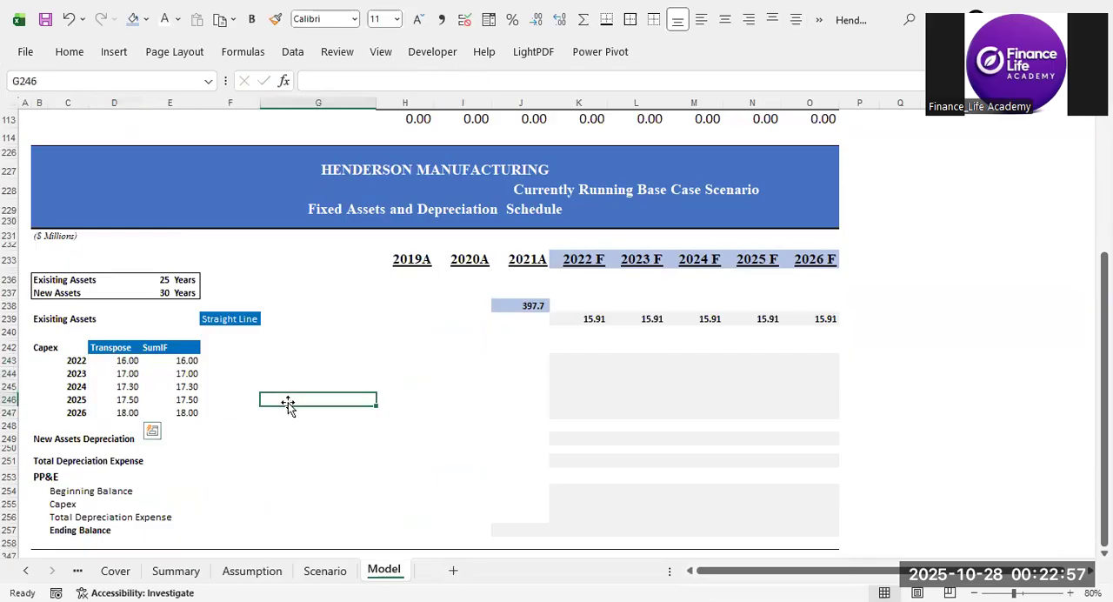
# Examine the capex years and amounts in C243:D247 against the empty 2022 F depreciation cell K243.
pyautogui.click(232, 356)
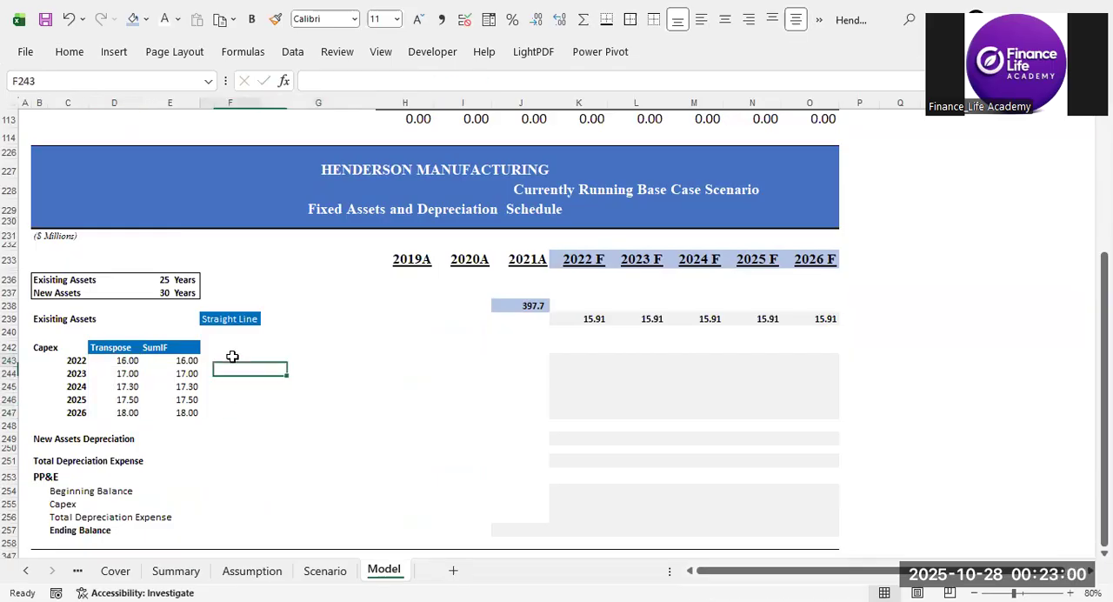
pyautogui.click(388, 398)
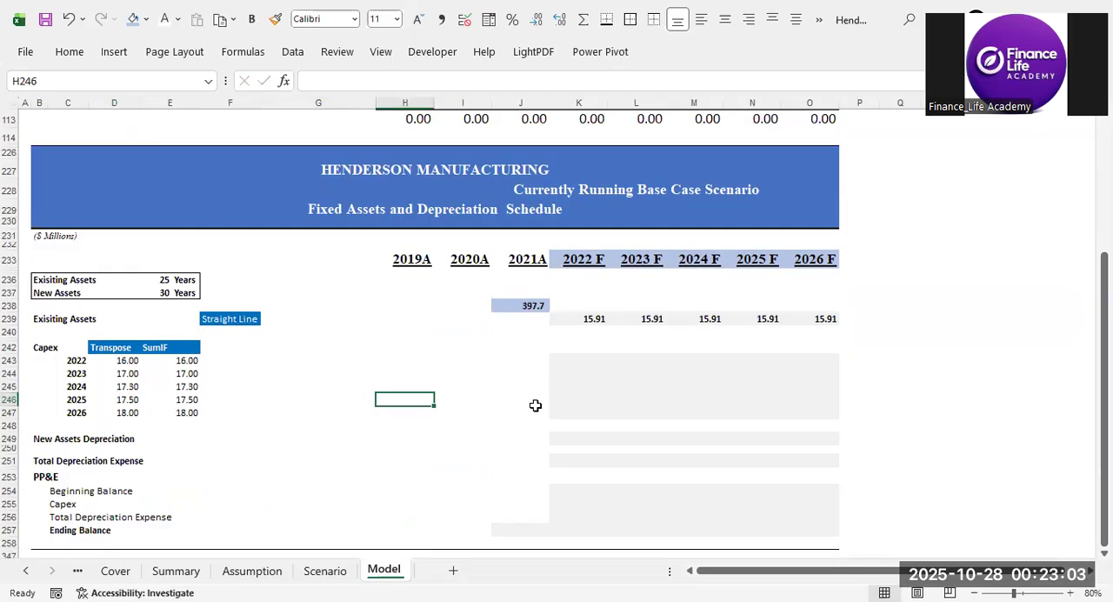
pyautogui.click(79, 363)
pyautogui.moveTo(79, 364); pyautogui.dragTo(127, 415)
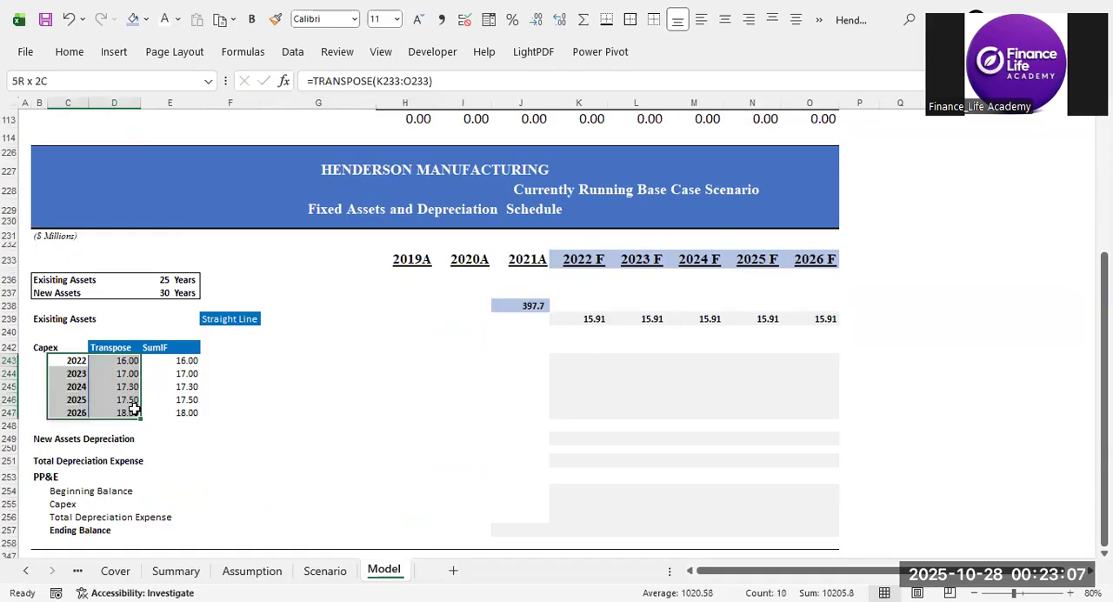
pyautogui.click(564, 364)
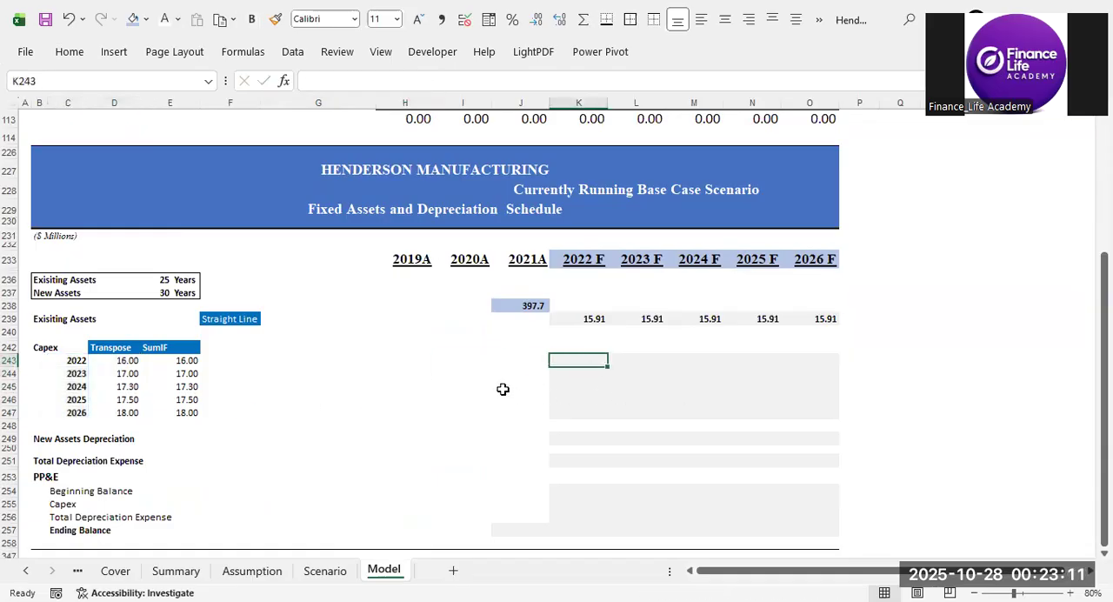
pyautogui.click(111, 360)
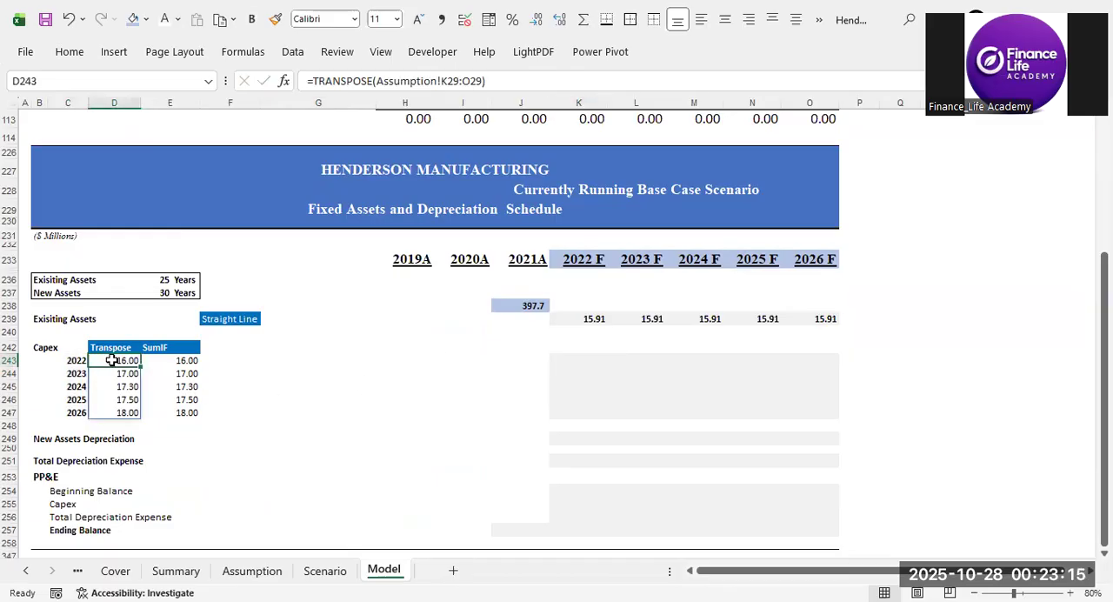
pyautogui.click(74, 364)
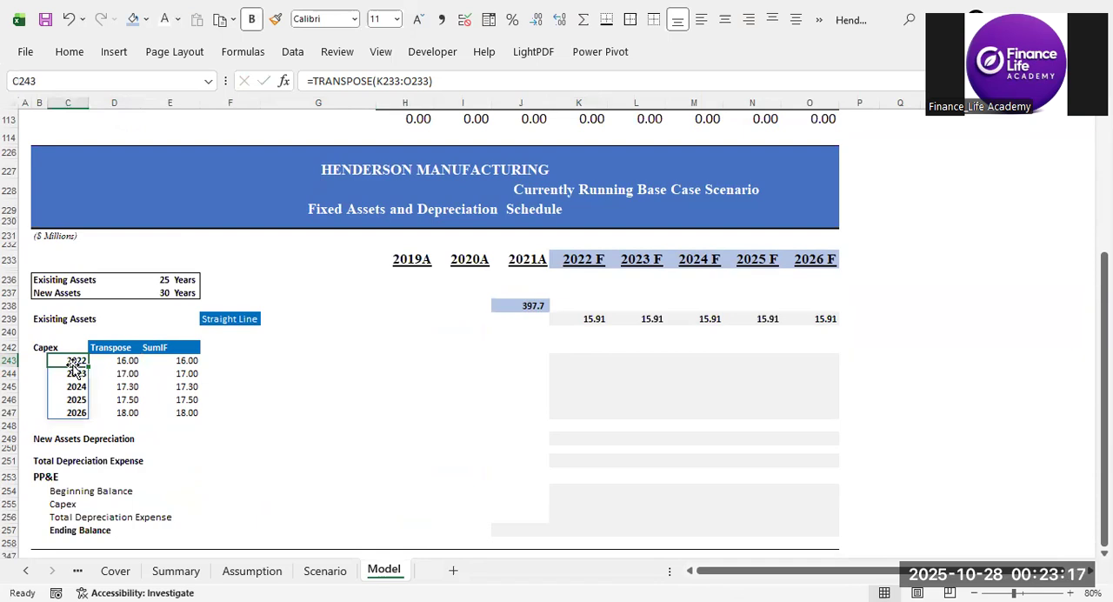
pyautogui.click(581, 361)
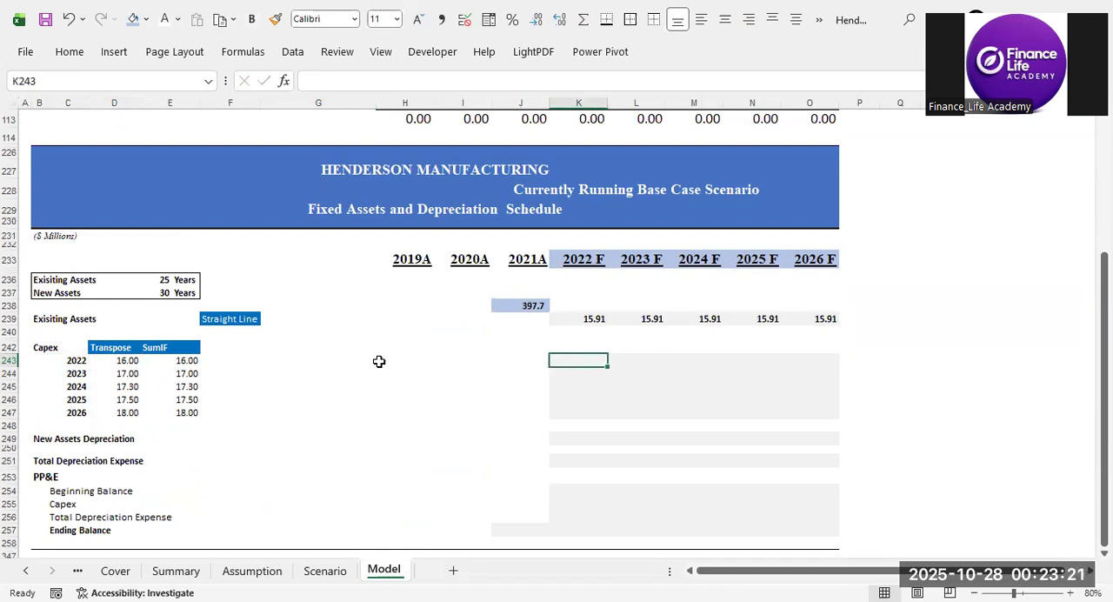
# Enter =D243/E237 in G243 to calculate a full year's straight-line depreciation on the 2022 capex.
pyautogui.click(339, 360)
pyautogui.write('=')
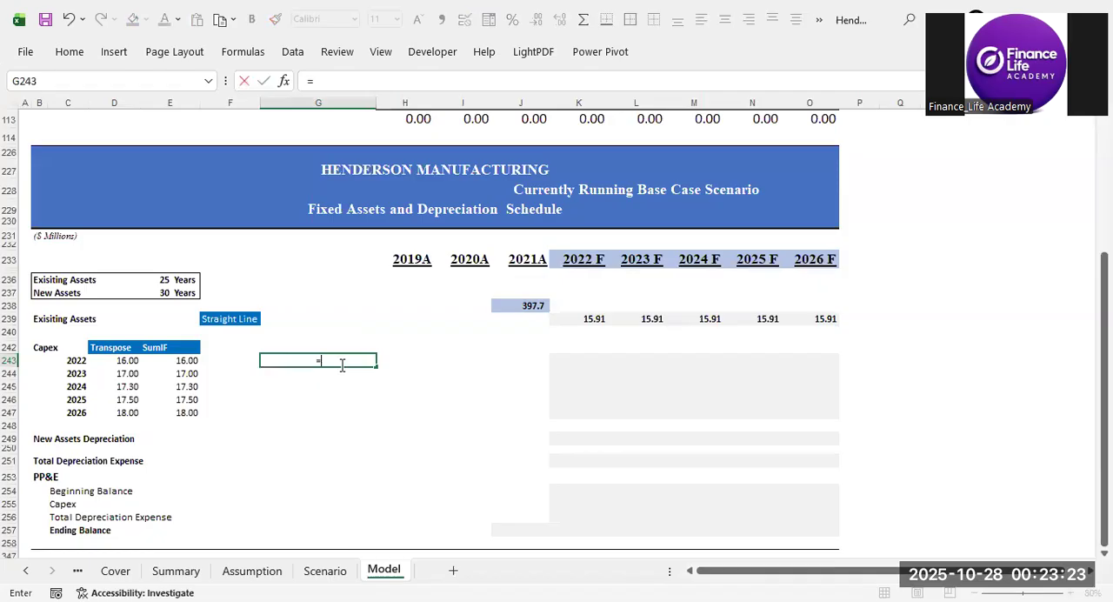
pyautogui.press('Left')
pyautogui.press('Left')
pyautogui.press('Left')
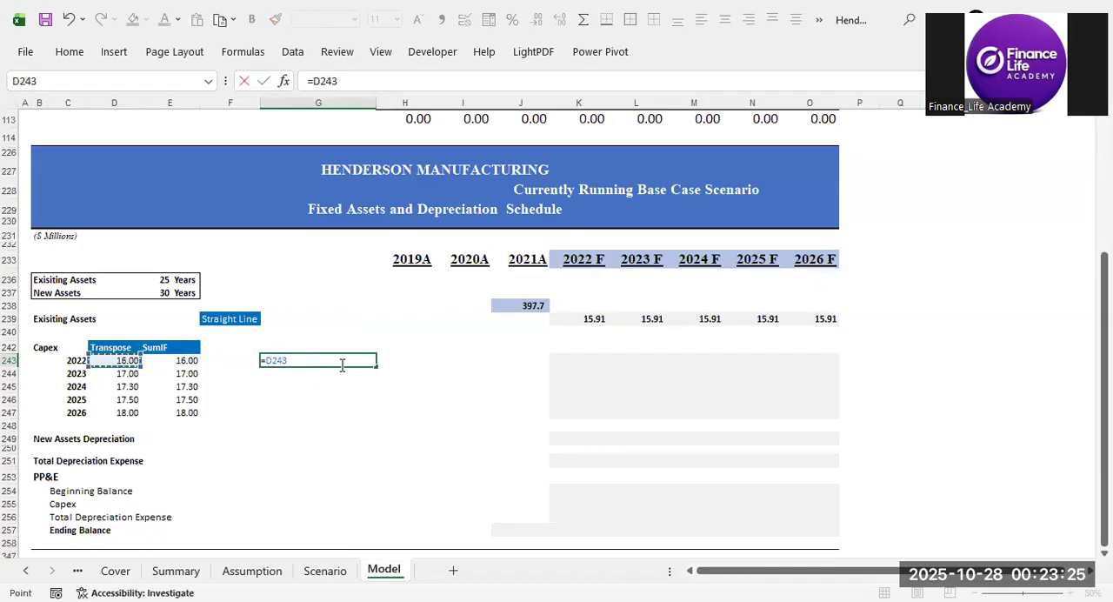
pyautogui.write('/')
pyautogui.press('Up')
pyautogui.press('Up')
pyautogui.press('Up')
pyautogui.press('Up')
pyautogui.press('Up')
pyautogui.press('Up')
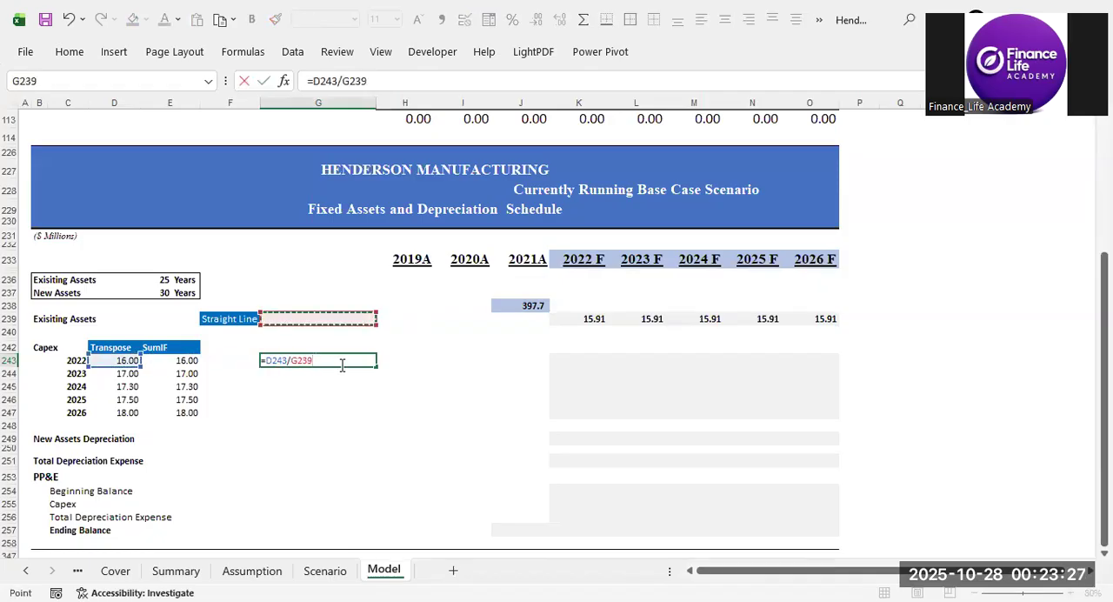
pyautogui.press('Left')
pyautogui.press('Left')
pyautogui.hotkey('ctrl', 'Return')
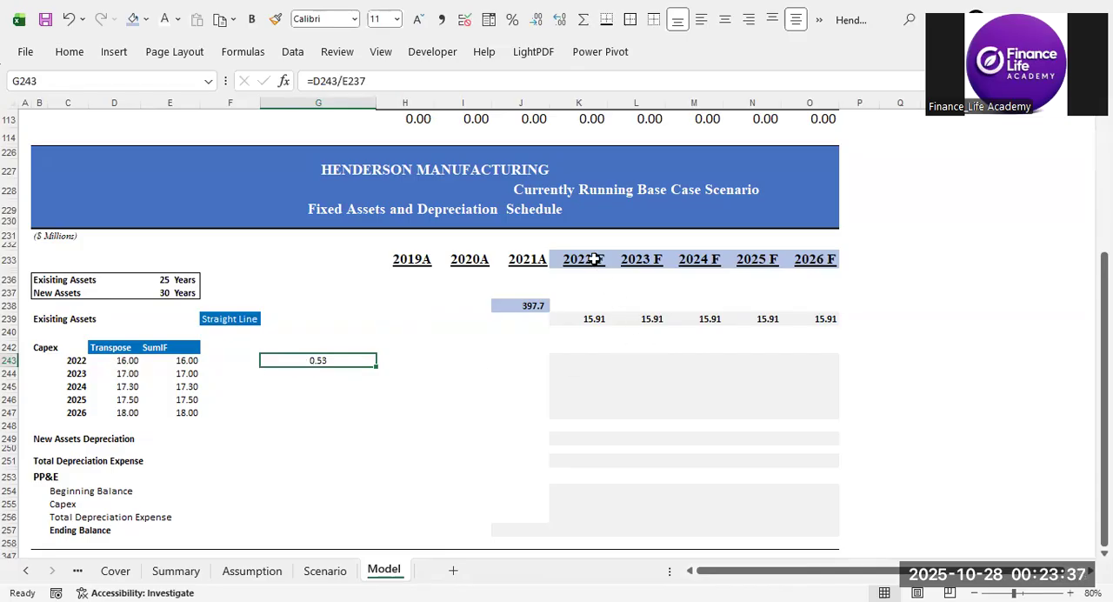
# Change the G243 formula to =D243/E237/2 to take half a year's depreciation on the 2022 capex.
pyautogui.click(588, 360)
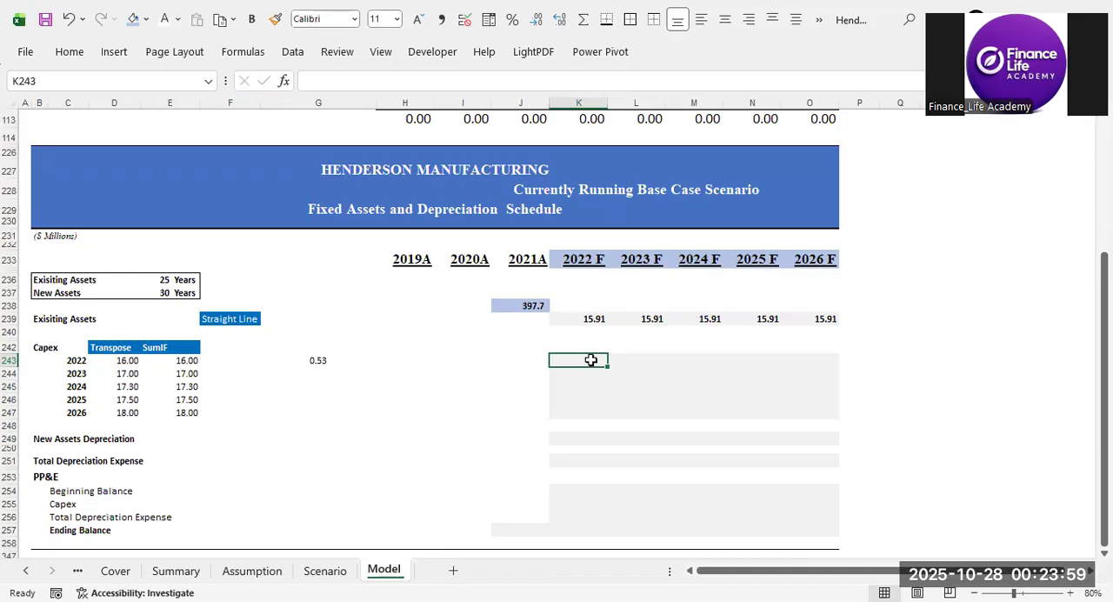
pyautogui.click(317, 359)
pyautogui.click(384, 84)
pyautogui.press('F4')
pyautogui.press('Return')
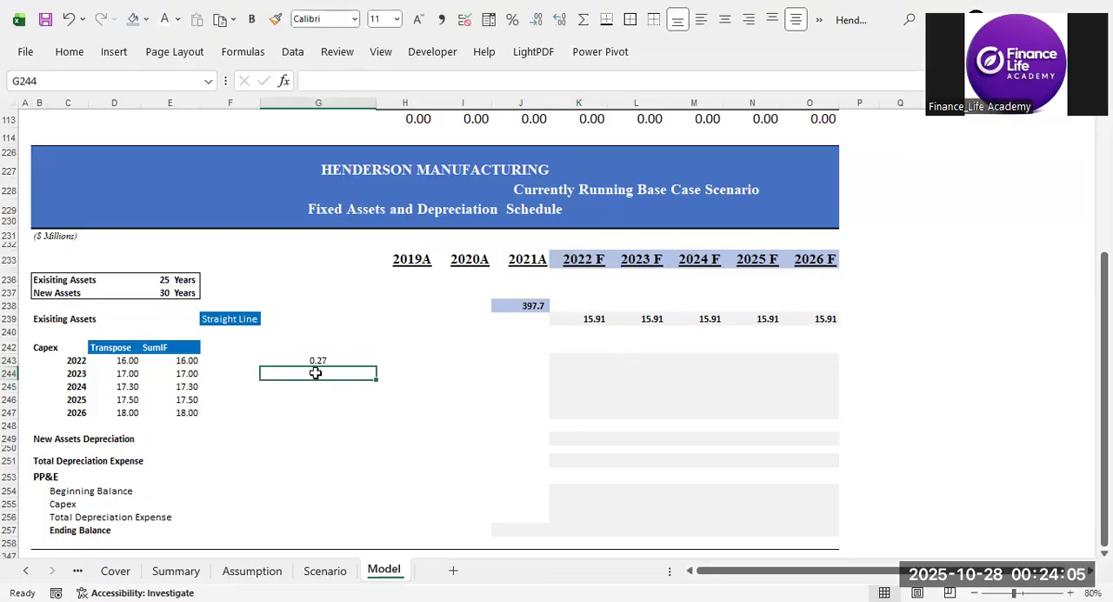
pyautogui.click(310, 359)
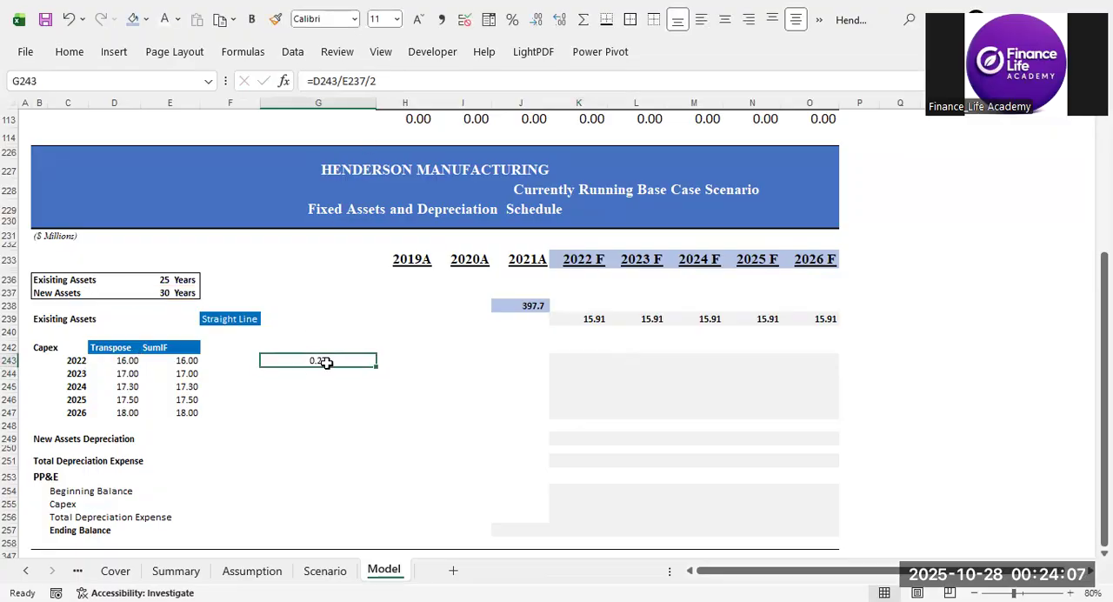
pyautogui.click(63, 361)
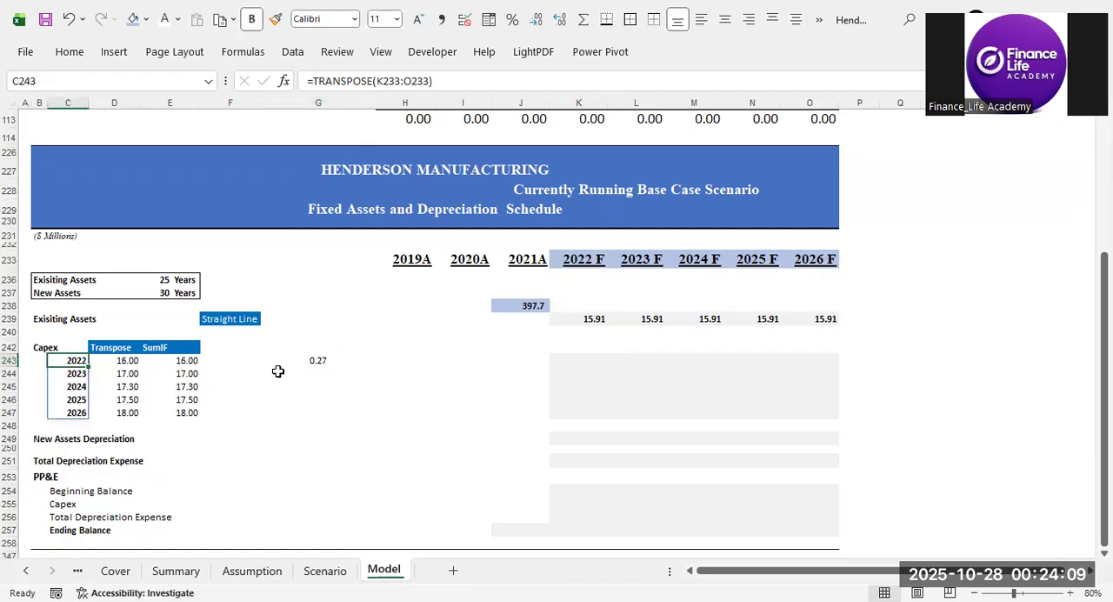
pyautogui.click(320, 362)
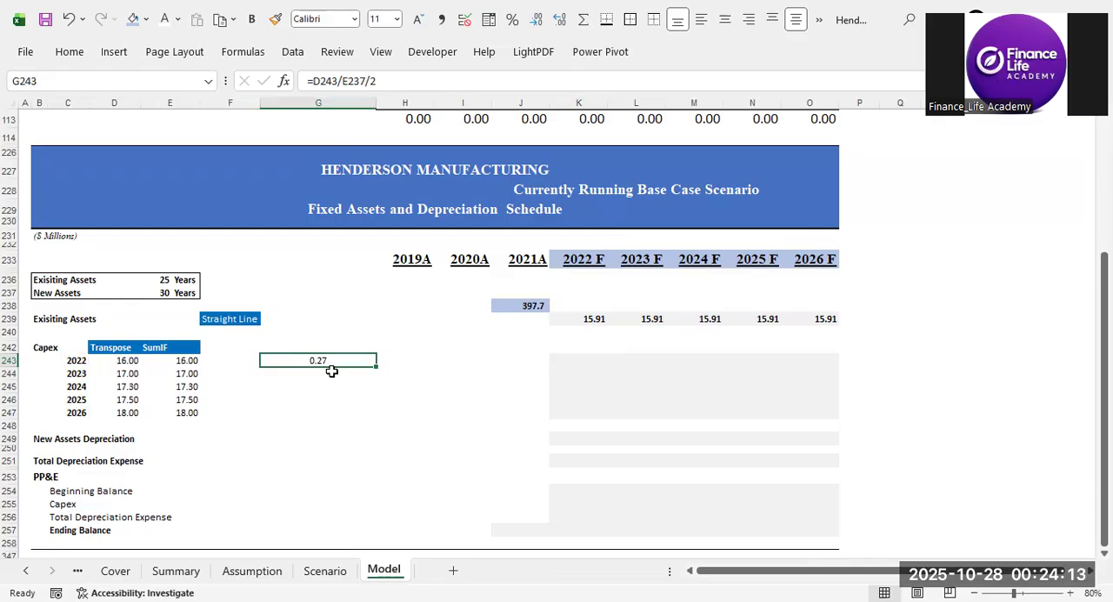
pyautogui.click(397, 359)
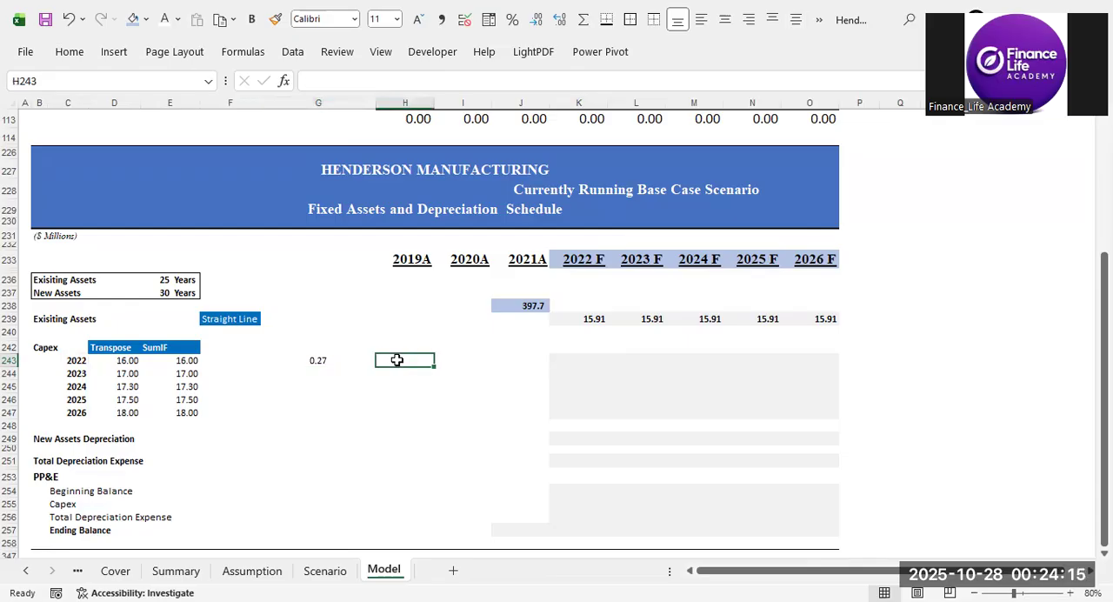
# Enter =D243/E237 in H243 to calculate a full year's depreciation on the 2022 capex beside the half-year amount.
pyautogui.click(359, 360)
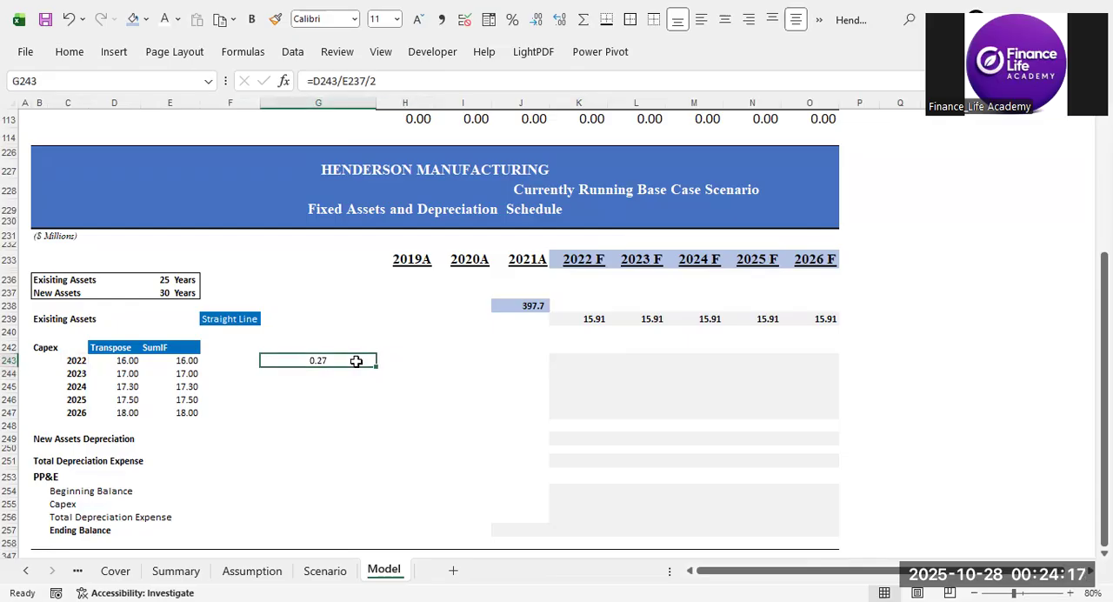
pyautogui.click(390, 366)
pyautogui.write('=')
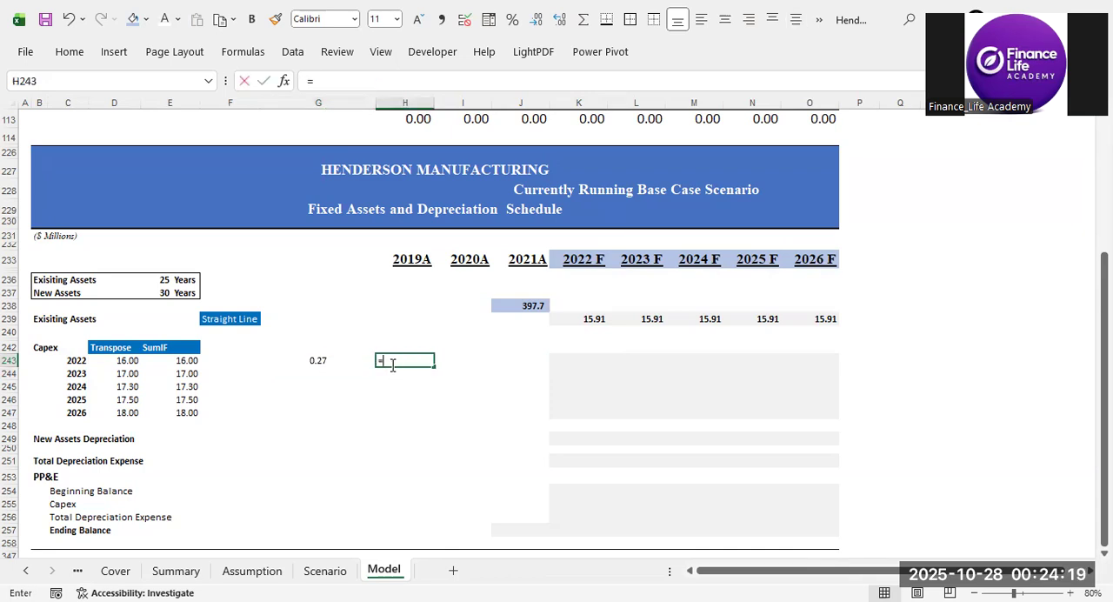
pyautogui.press('Left')
pyautogui.press('Left')
pyautogui.press('Left')
pyautogui.press('Left')
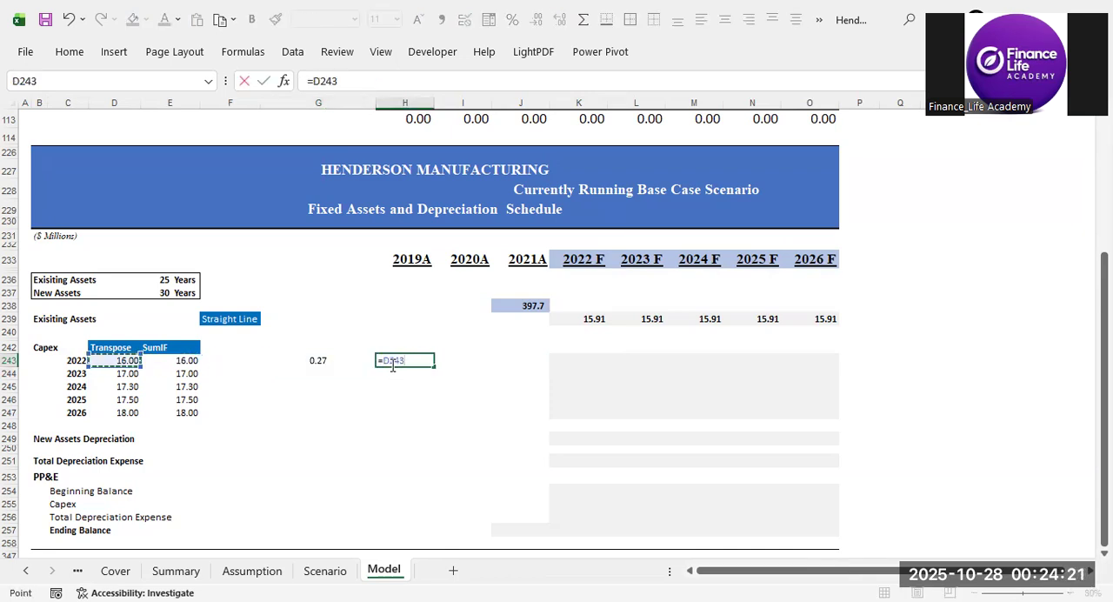
pyautogui.write('/')
pyautogui.press('Up')
pyautogui.press('Up')
pyautogui.press('Up')
pyautogui.press('Up')
pyautogui.press('Up')
pyautogui.press('Up')
pyautogui.press('Left')
pyautogui.press('Left')
pyautogui.press('Left')
pyautogui.press('Return')
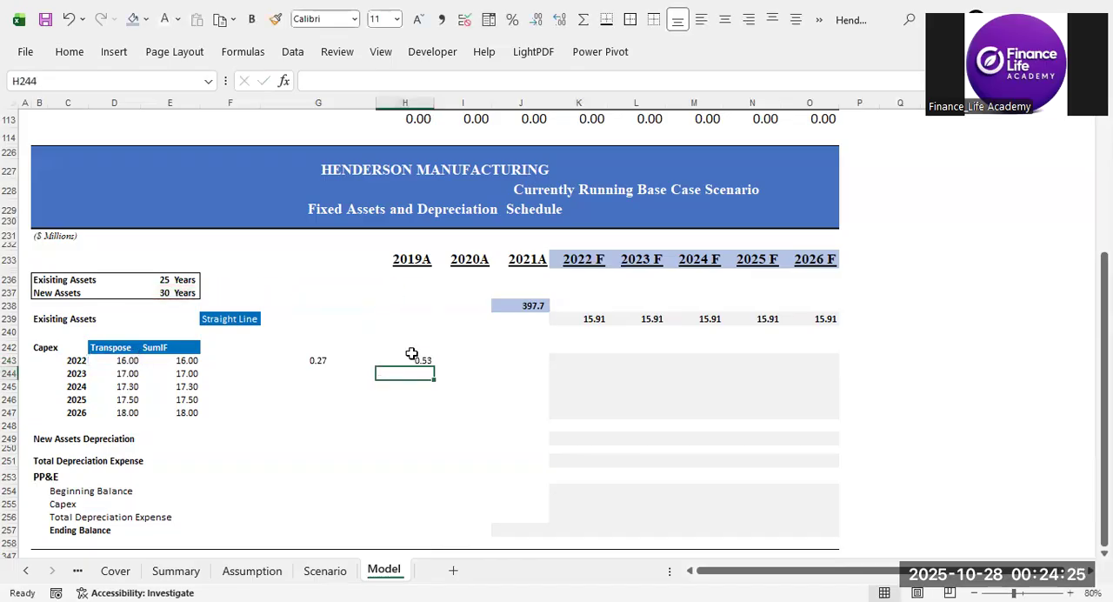
# Compare the half-year and full-year trial calculations in G243:H243, and clear both cells.
pyautogui.click(423, 362)
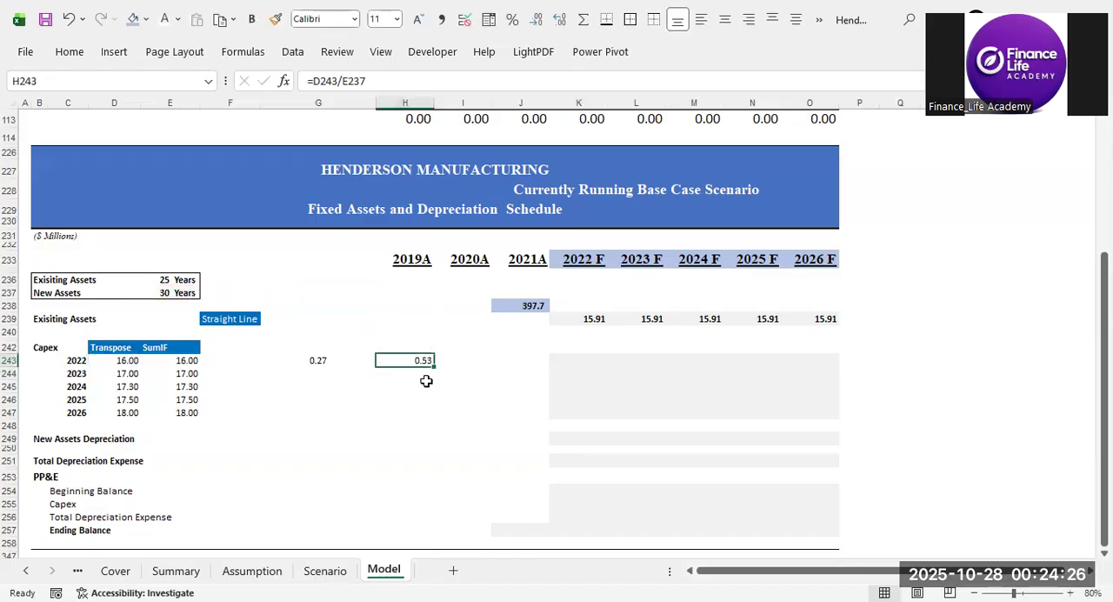
pyautogui.click(319, 365)
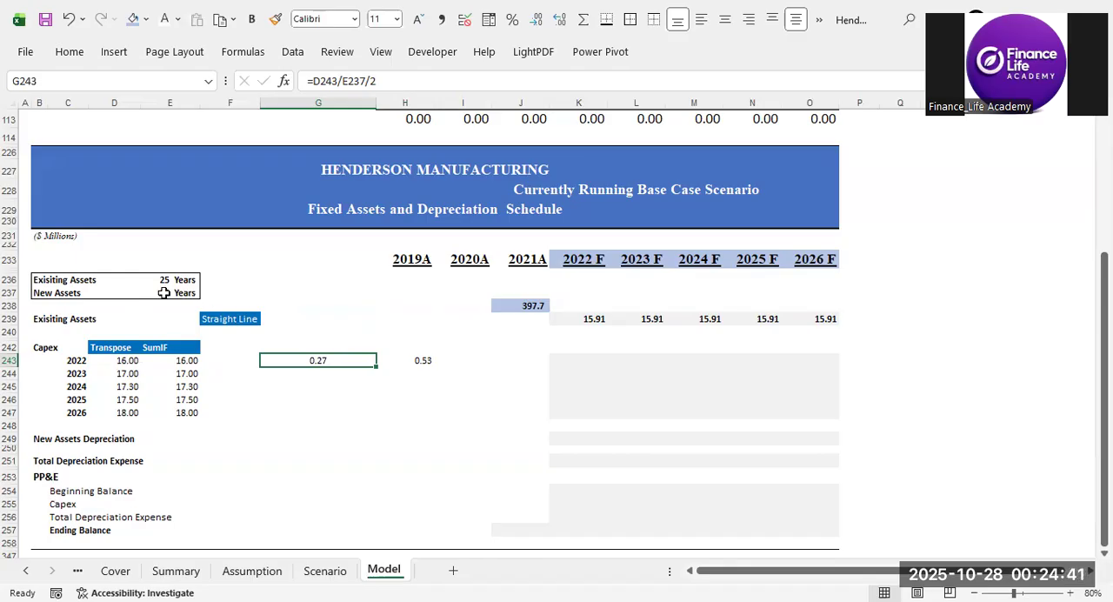
pyautogui.moveTo(294, 358); pyautogui.dragTo(427, 355)
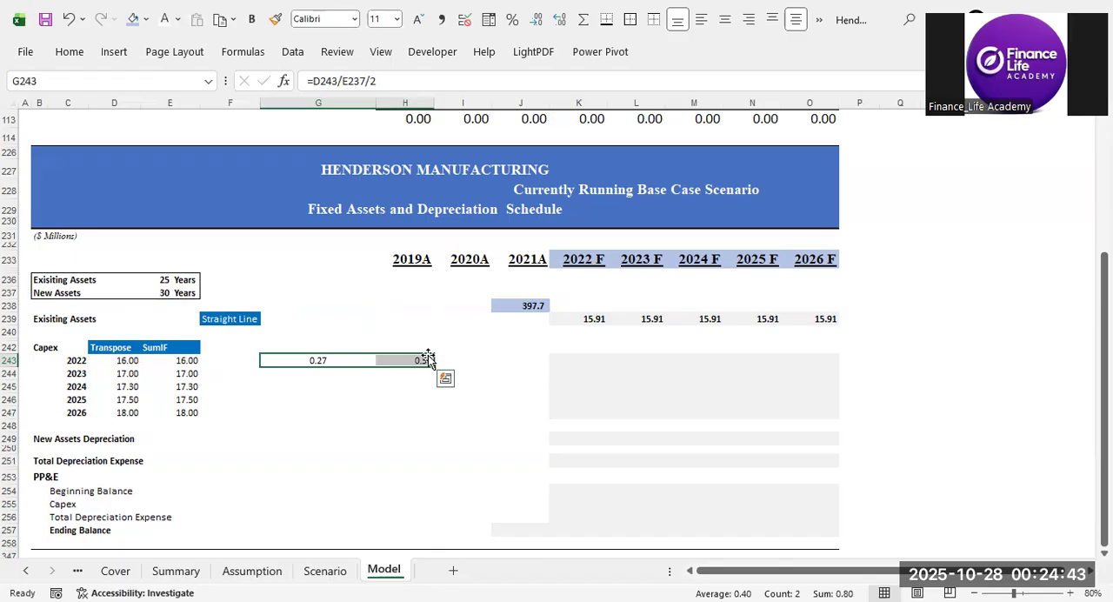
pyautogui.press('Delete')
# Start an IF formula in K243 that tests whether the forecast year equals the capex year, using K$233=$C243.
pyautogui.click(600, 364)
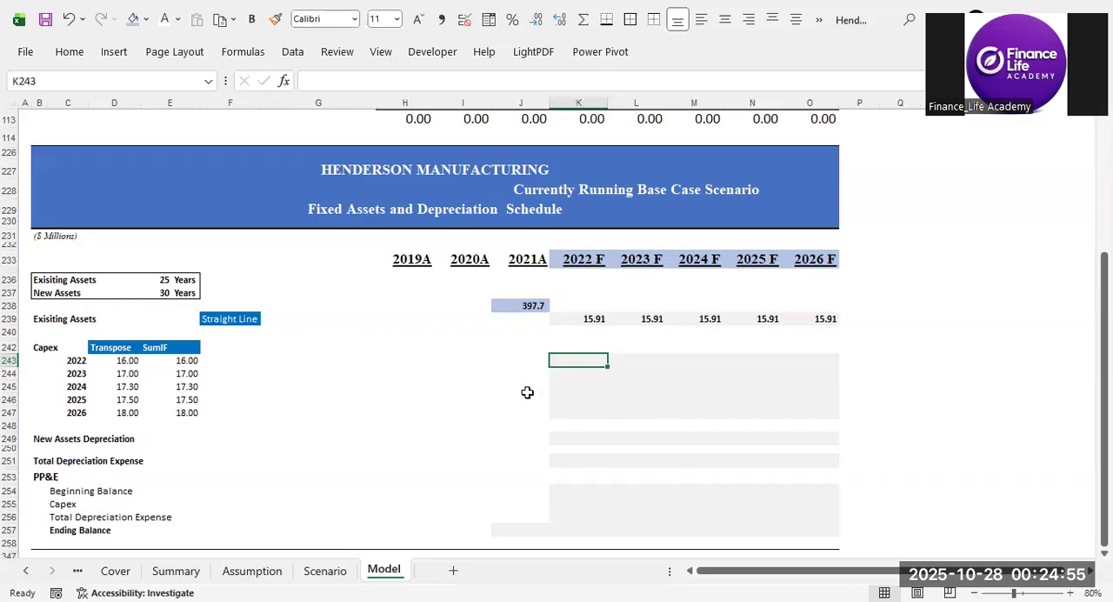
pyautogui.write('=')
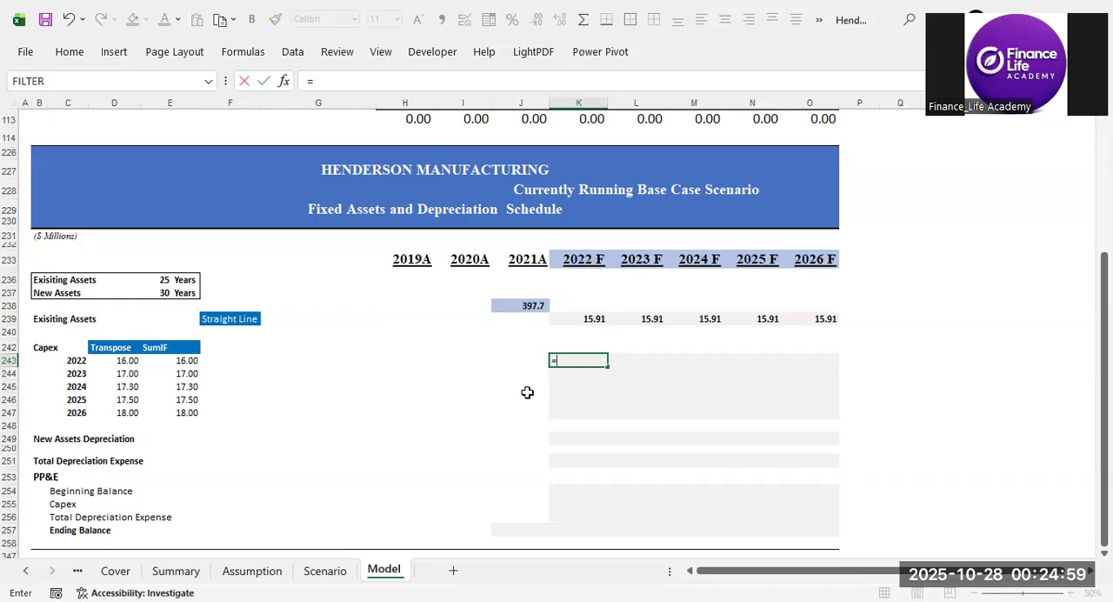
pyautogui.write('if')
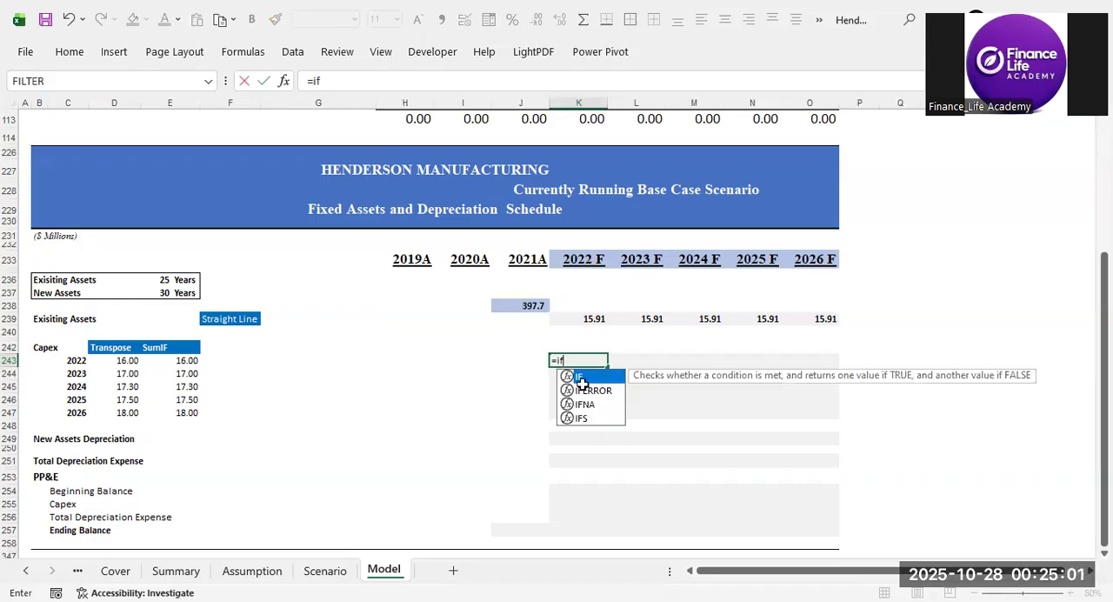
pyautogui.doubleClick(587, 379)
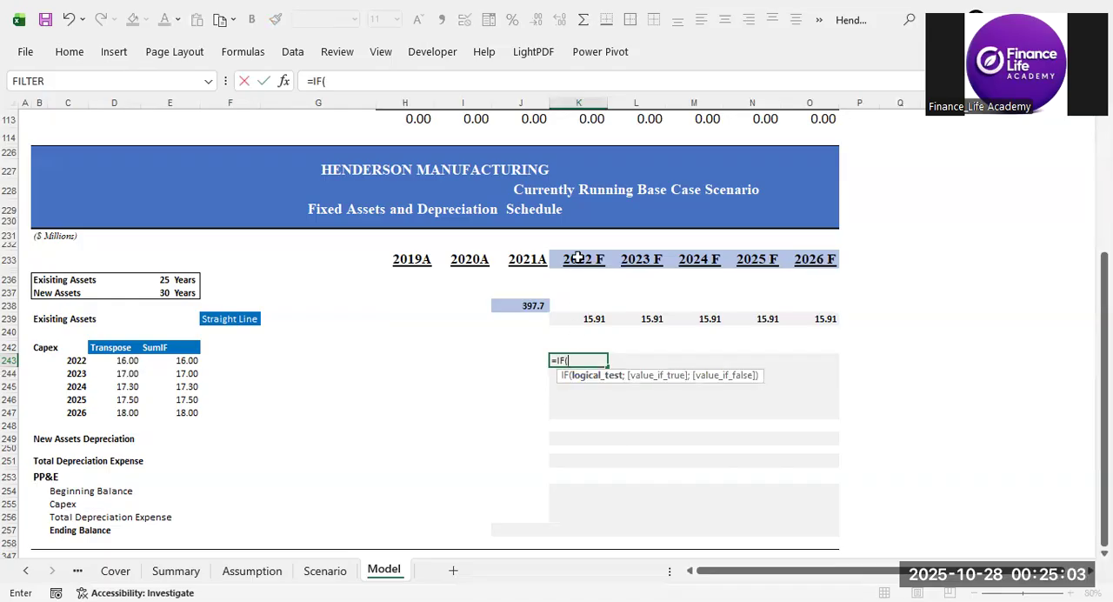
pyautogui.click(580, 256)
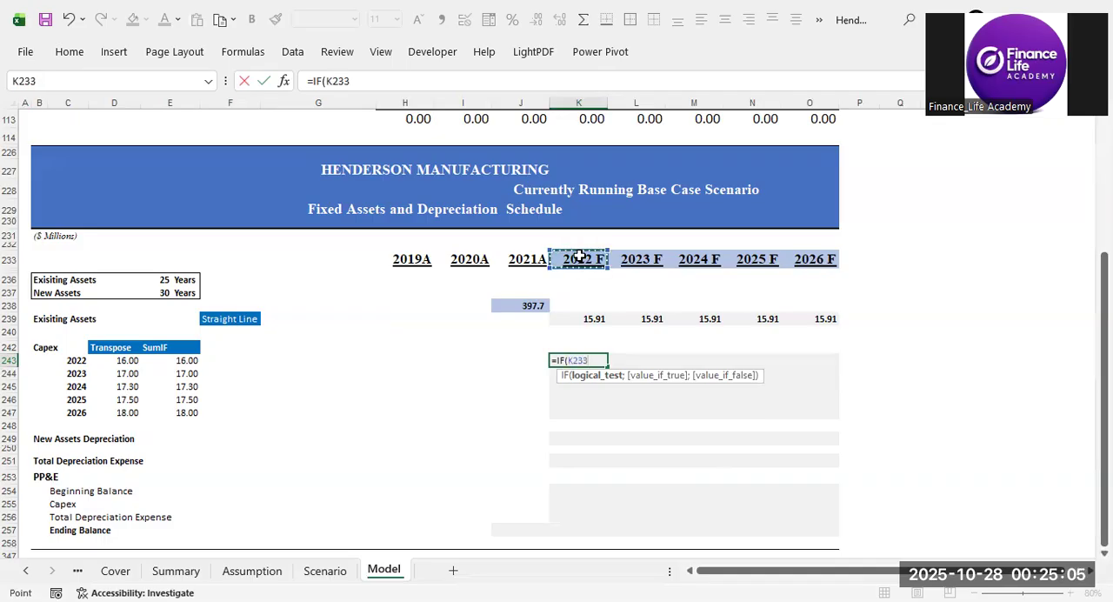
pyautogui.press('F4')
pyautogui.press('F4')
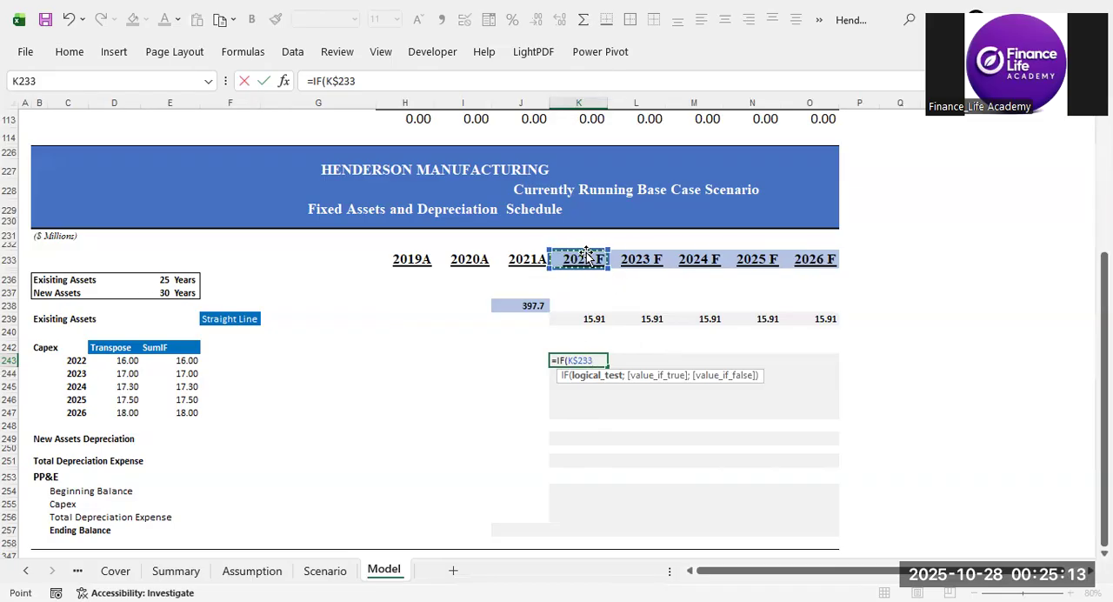
pyautogui.write('=')
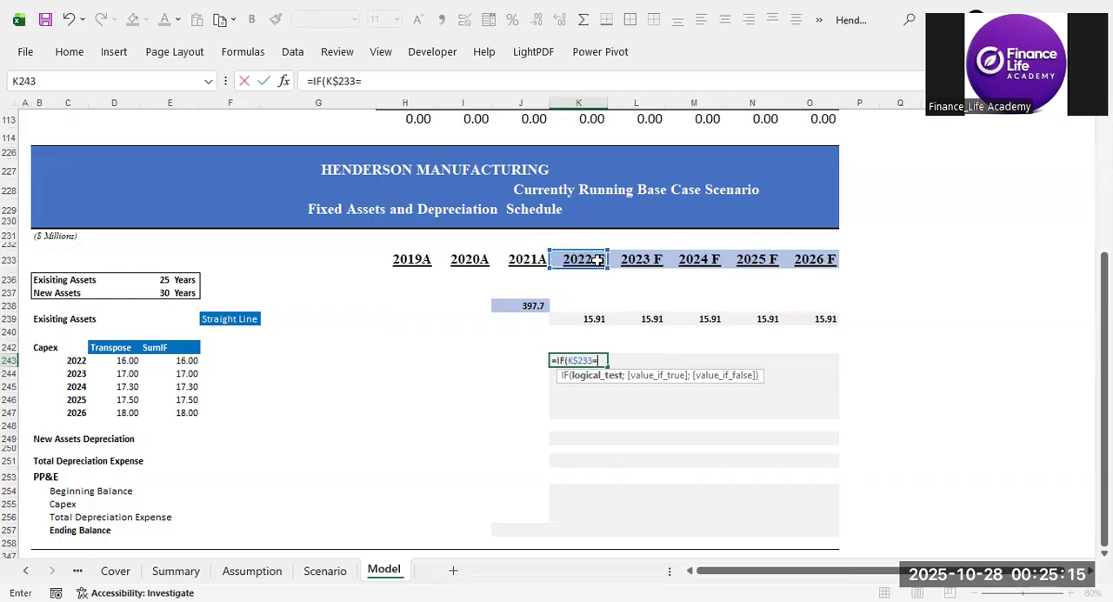
pyautogui.click(66, 366)
pyautogui.press('F4')
pyautogui.press('F4')
pyautogui.press('F4')
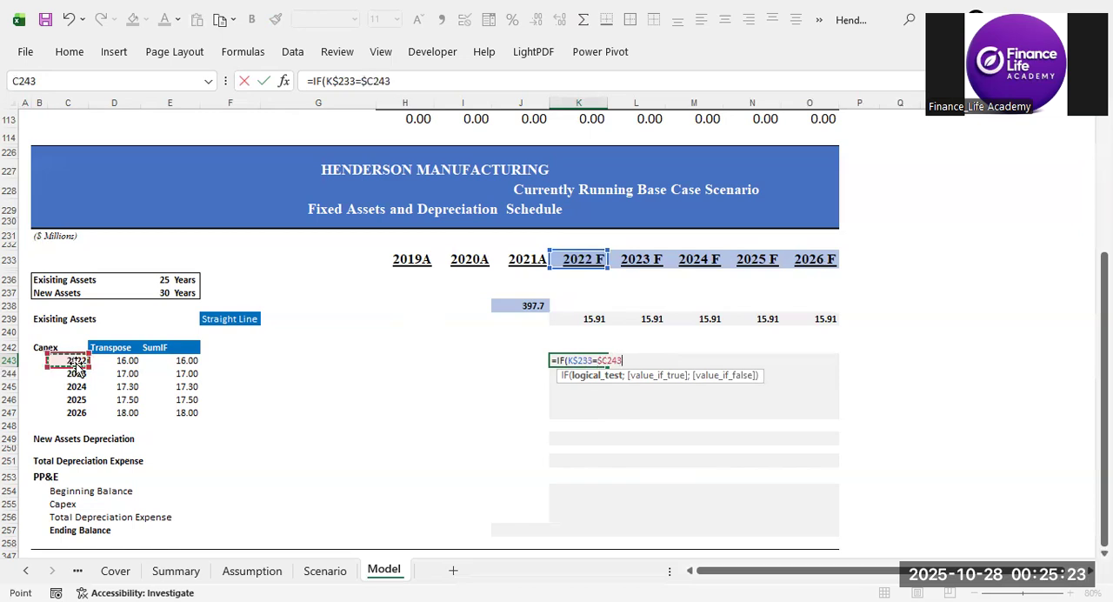
# Add ($D243/$E$237)/(2) as the K243 formula's value if true, giving half a year's depreciation in the purchase year.
pyautogui.write(';')
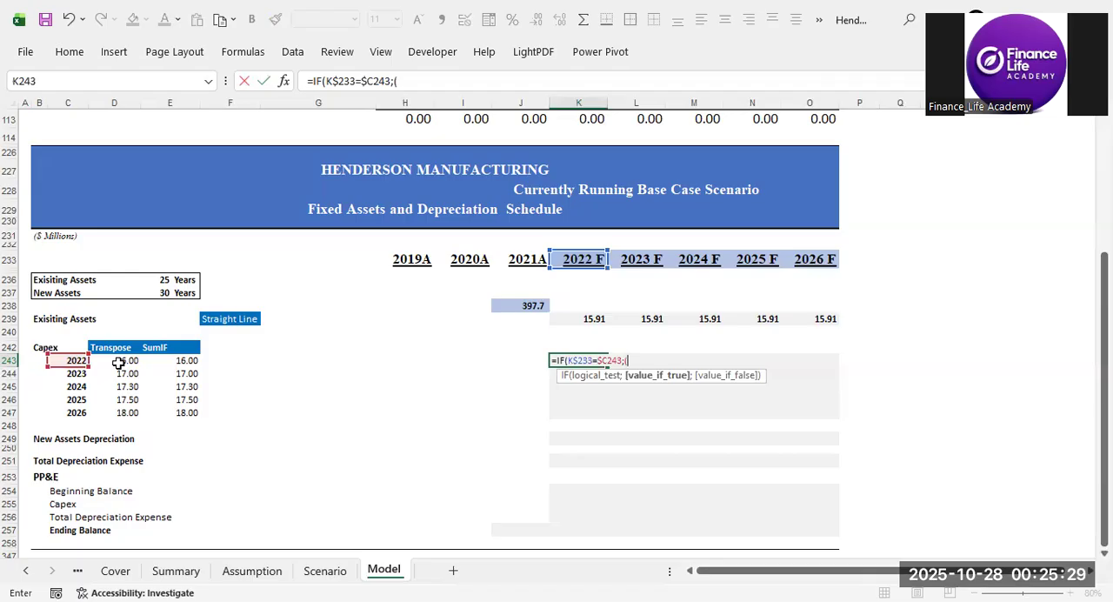
pyautogui.write('(')
pyautogui.click(118, 363)
pyautogui.press('F4')
pyautogui.press('F4')
pyautogui.press('F4')
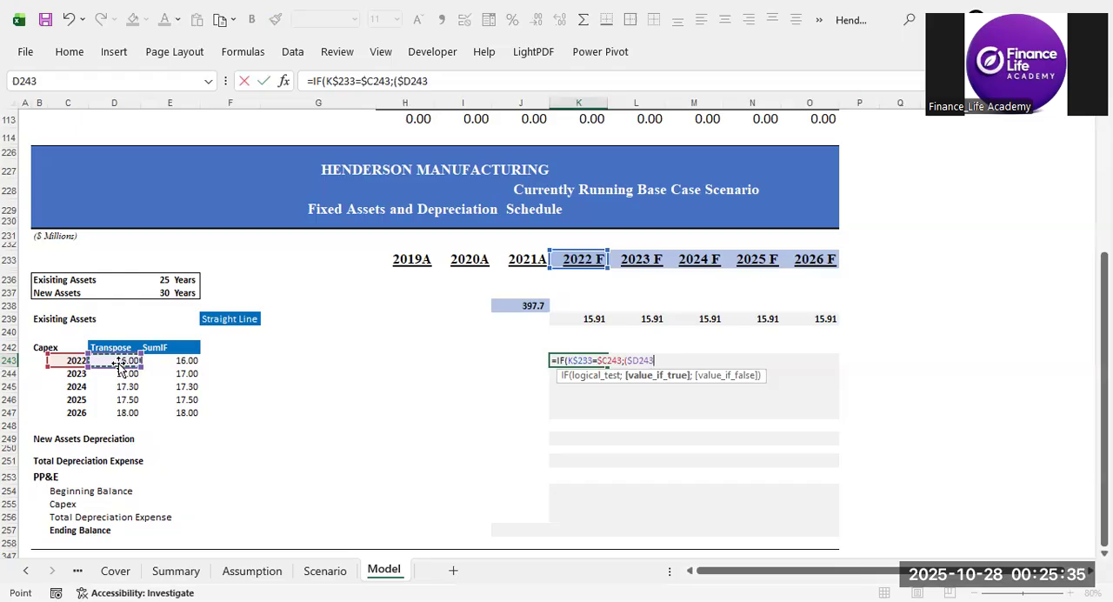
pyautogui.write('/')
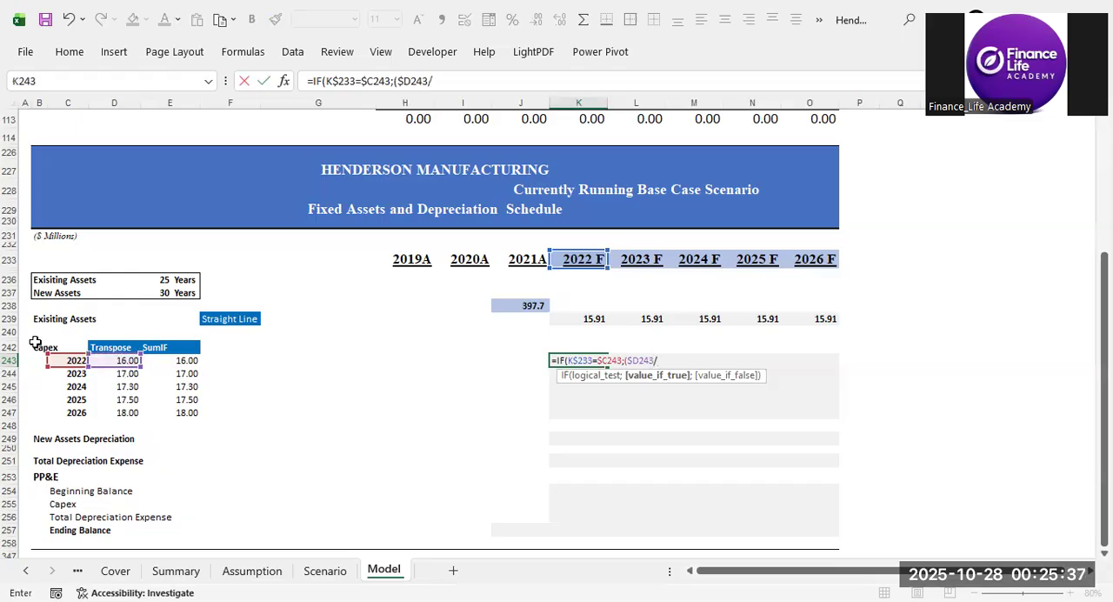
pyautogui.click(165, 293)
pyautogui.press('F4')
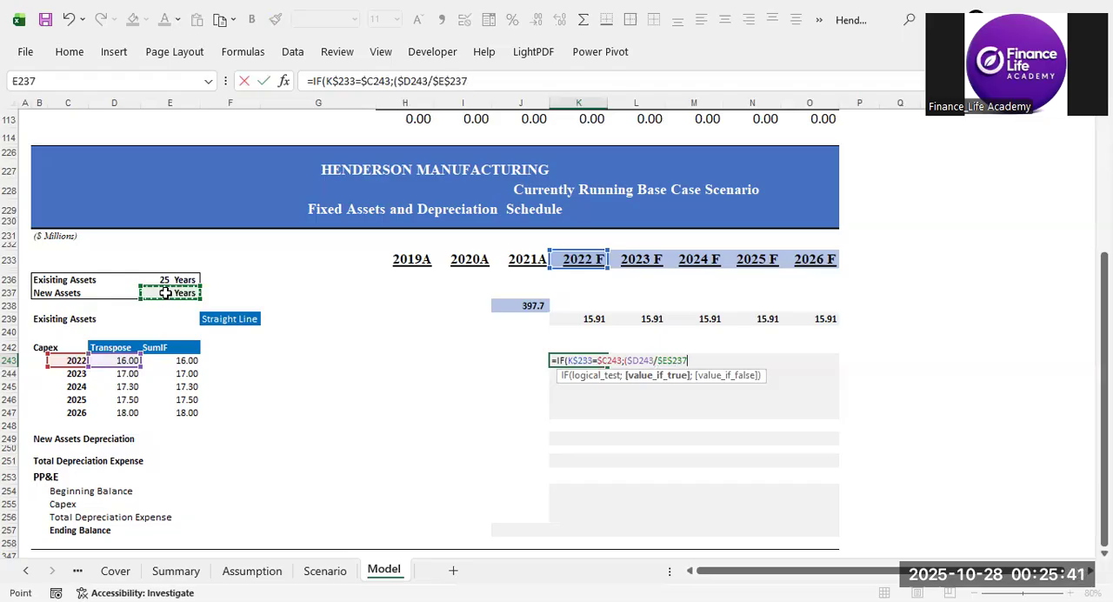
pyautogui.write('/(2')
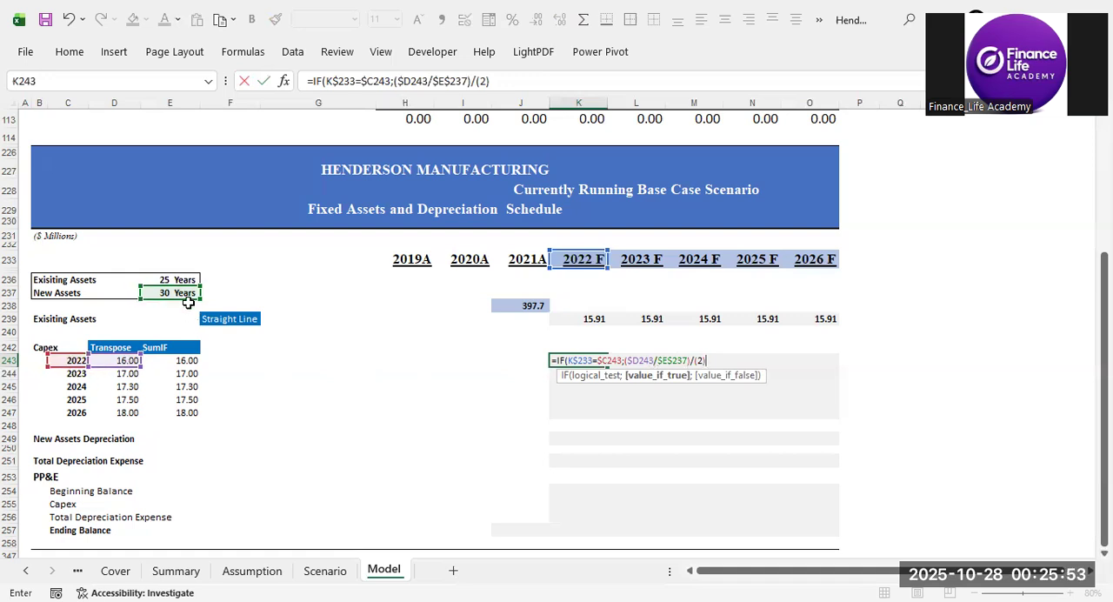
# Complete the K243 formula with ($D243/$E$237) as the value if false, giving a full year's depreciation in other years.
pyautogui.write(';')
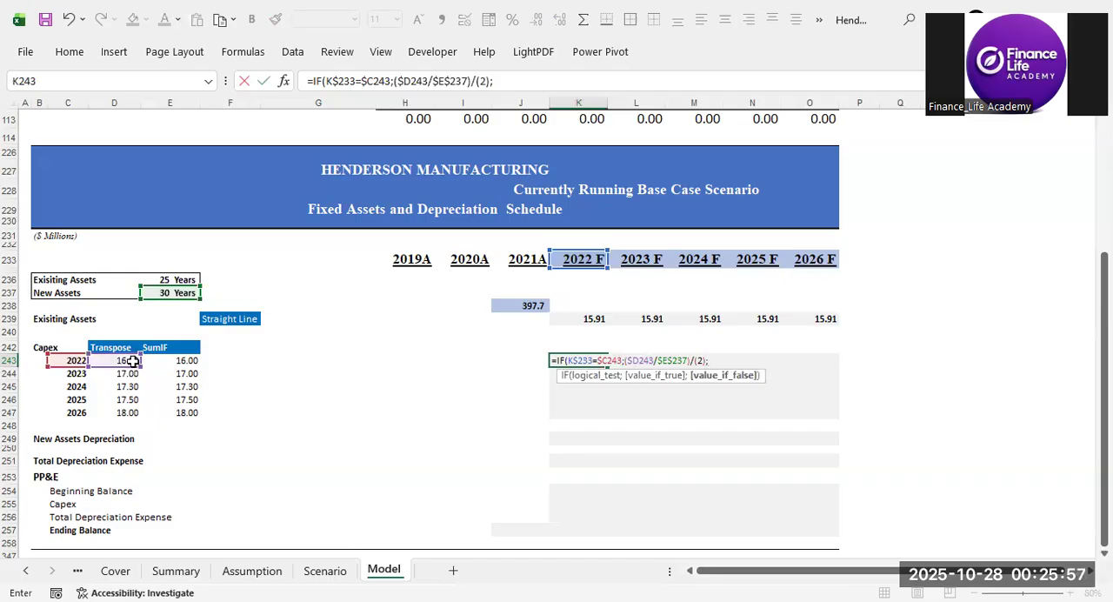
pyautogui.write('(')
pyautogui.click(132, 360)
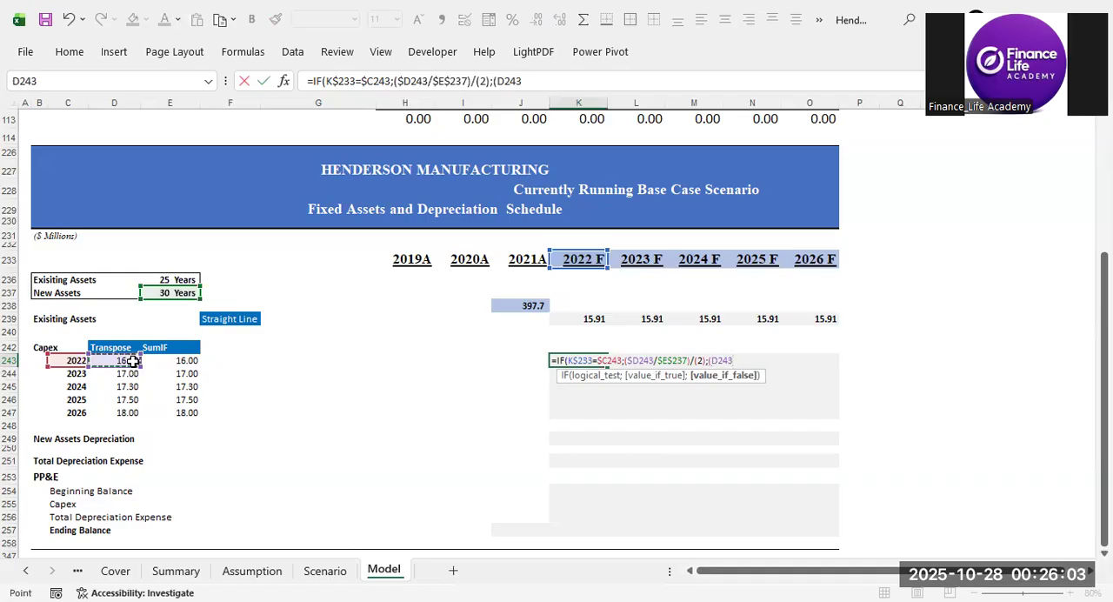
pyautogui.press('F4')
pyautogui.press('F4')
pyautogui.press('F4')
pyautogui.write('/')
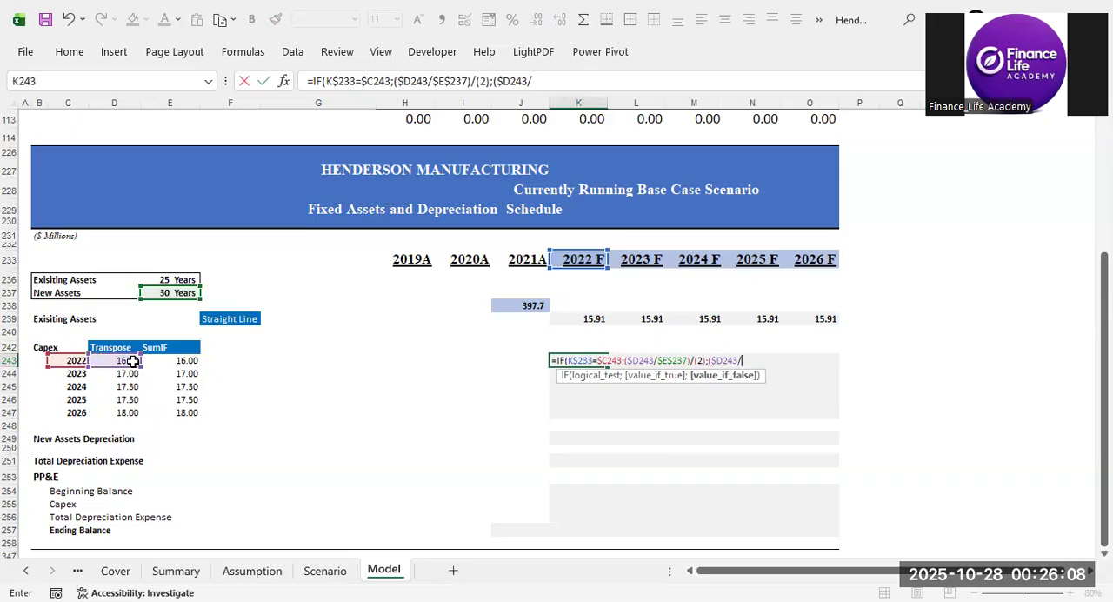
pyautogui.click(170, 292)
pyautogui.press('F4')
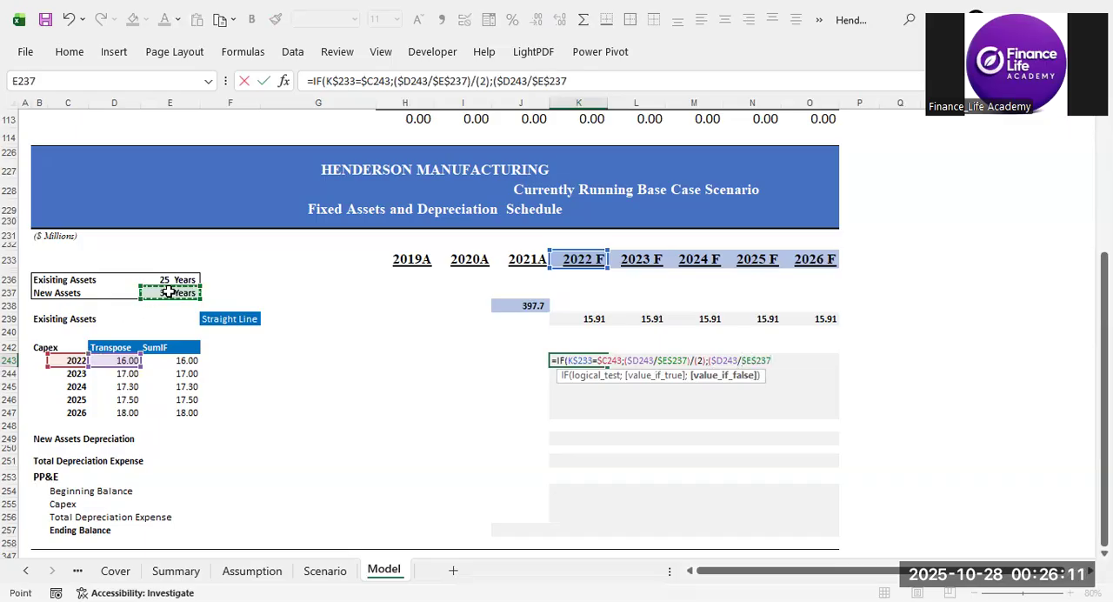
pyautogui.write(')')
pyautogui.press('Return')
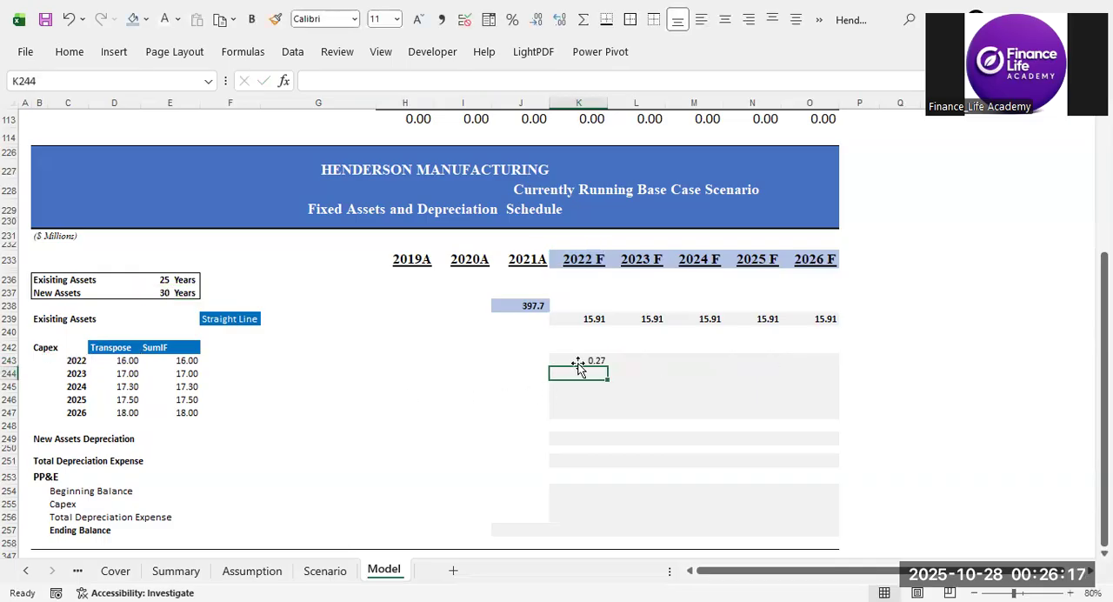
# Review the K243 depreciation formula, copy it into L243 for 2023 F, and check it against the 2022 capex.
pyautogui.click(577, 357)
pyautogui.click(600, 81)
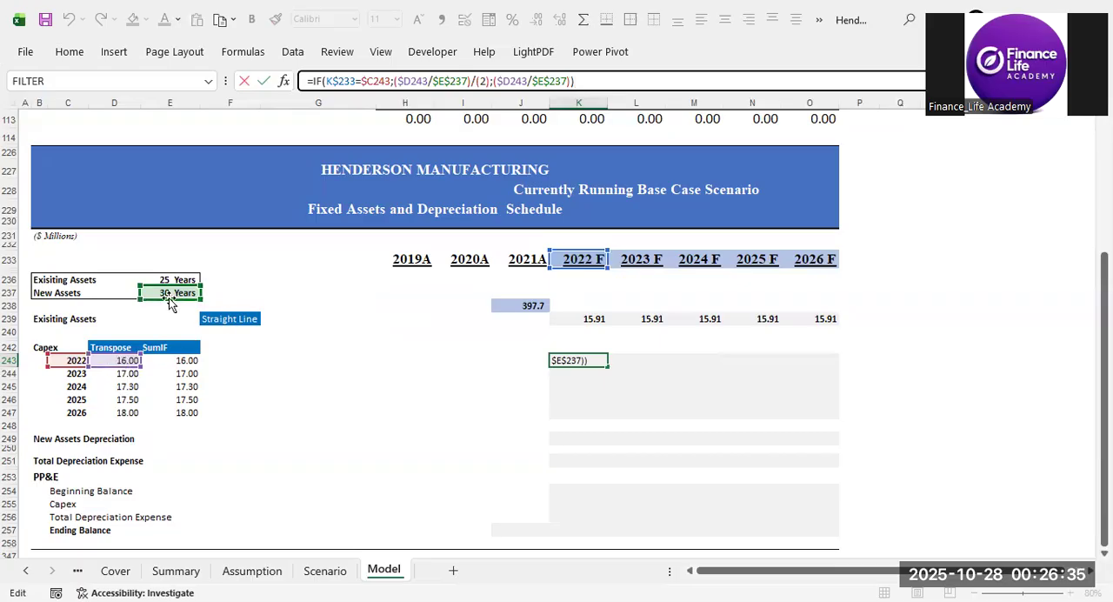
pyautogui.hotkey('ctrl', 'Return')
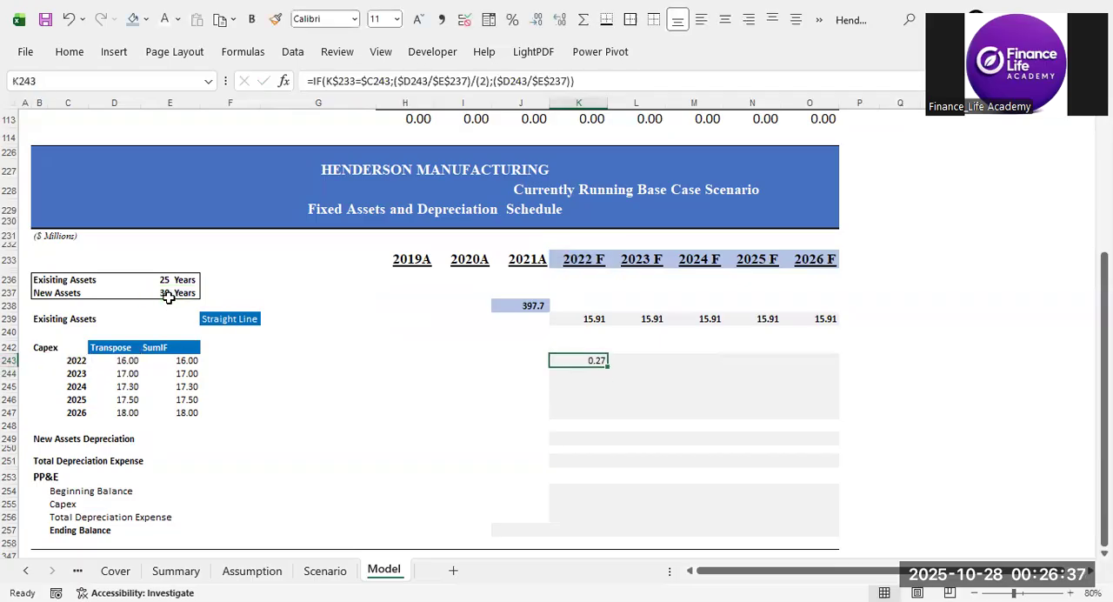
pyautogui.press('Right')
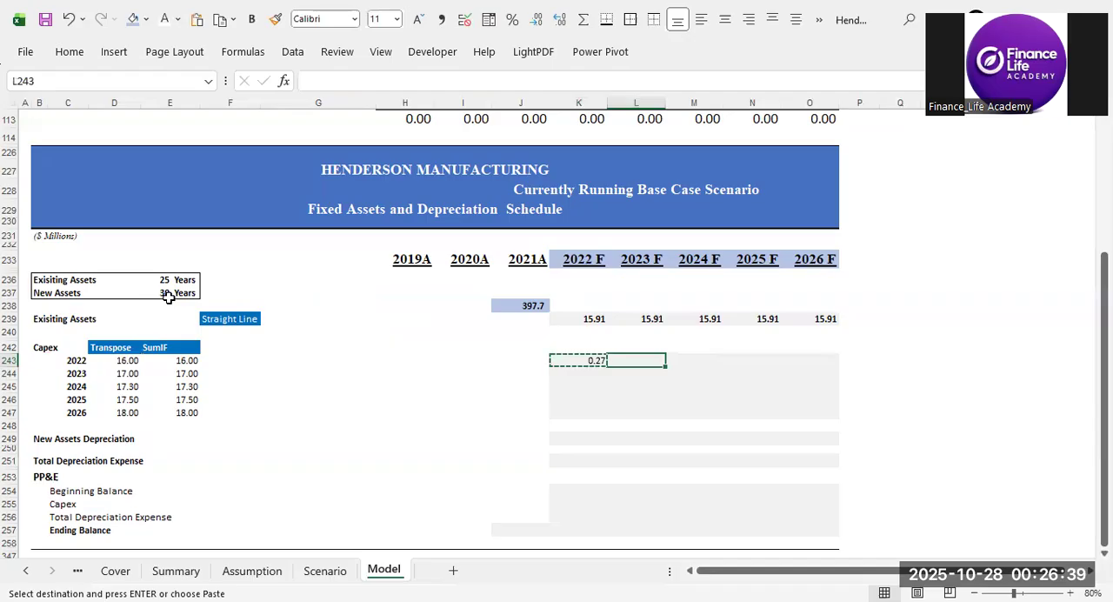
pyautogui.hotkey('ctrl', 'v')
pyautogui.press('Right')
pyautogui.press('Left')
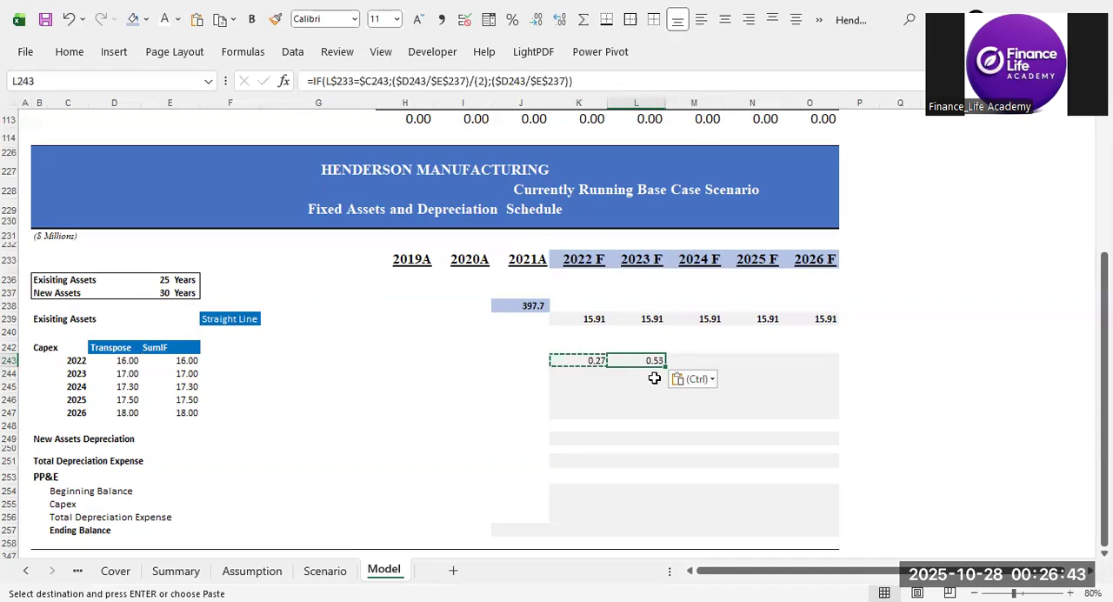
pyautogui.click(115, 363)
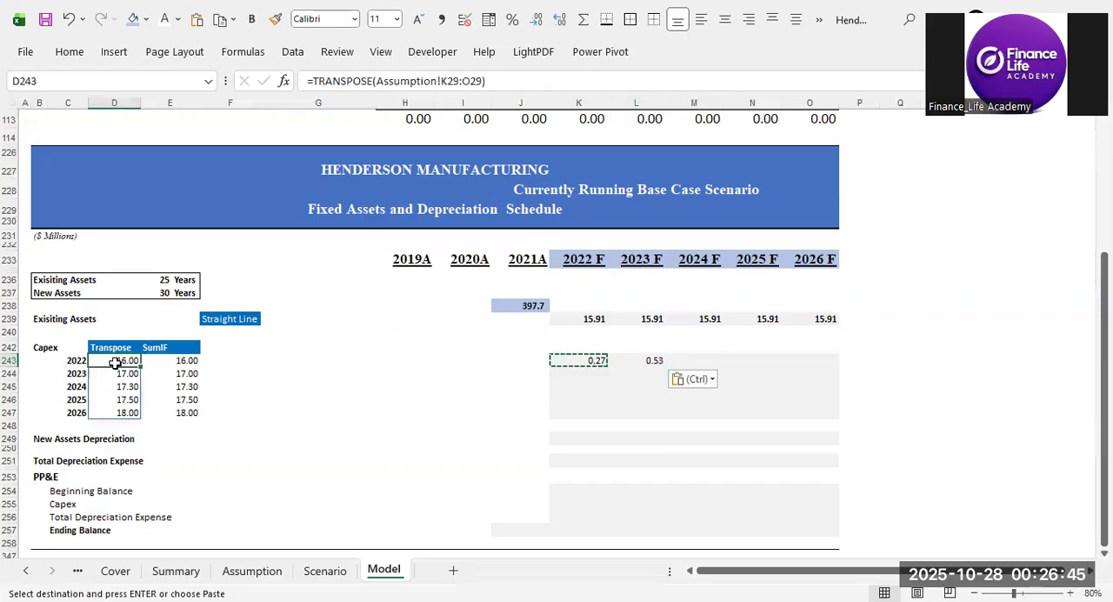
pyautogui.click(654, 358)
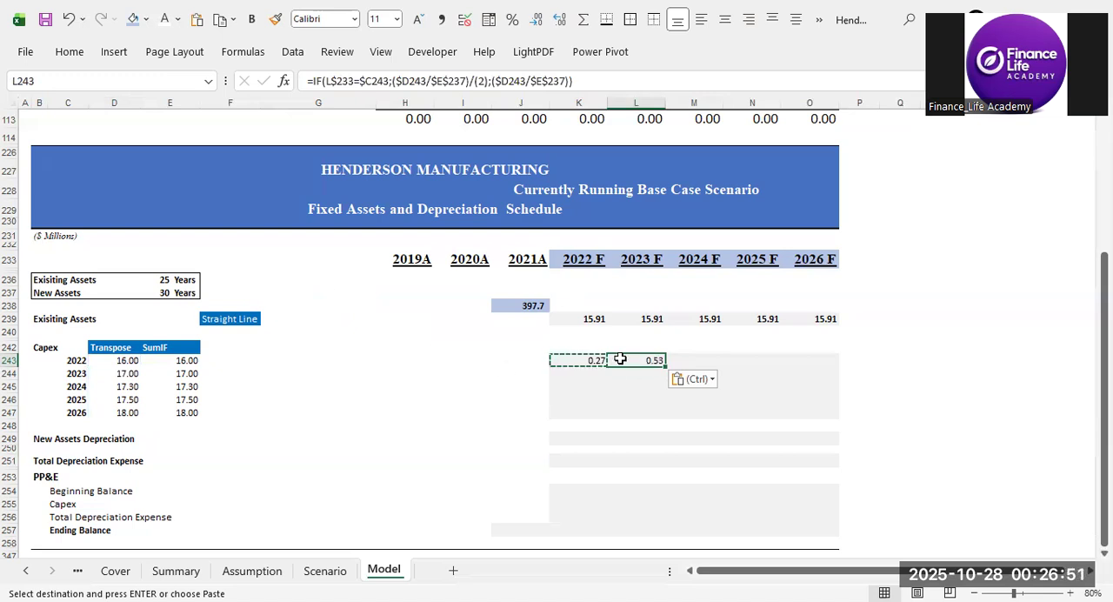
pyautogui.click(576, 360)
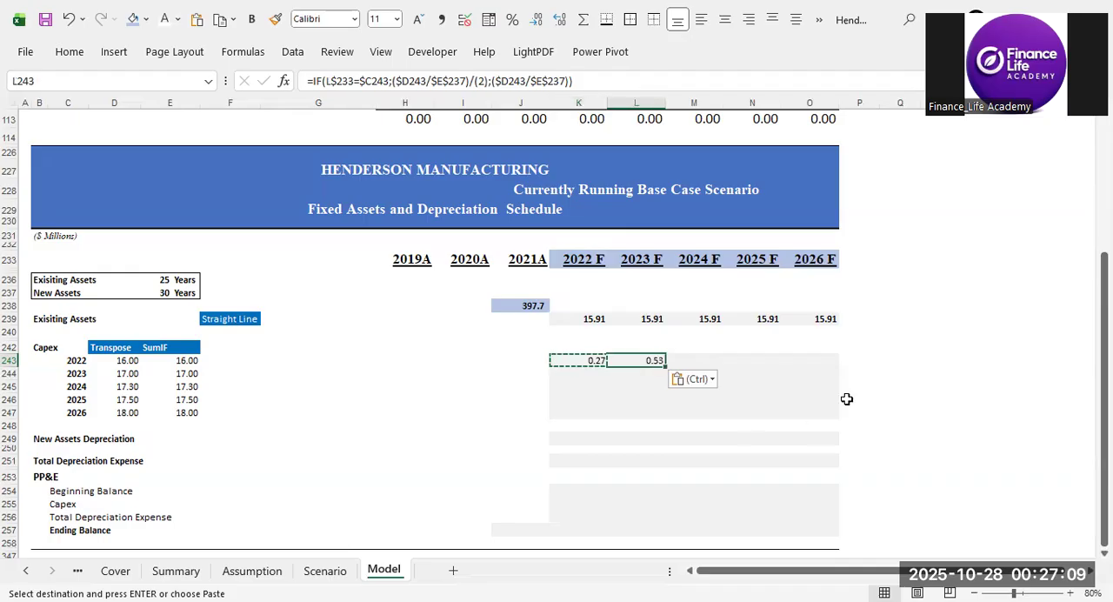
# Copy the L243 depreciation formula and paste it as formulas only into M243:O243 for 2024 F to 2026 F.
pyautogui.hotkey('ctrl', 'c')
pyautogui.press('Right')
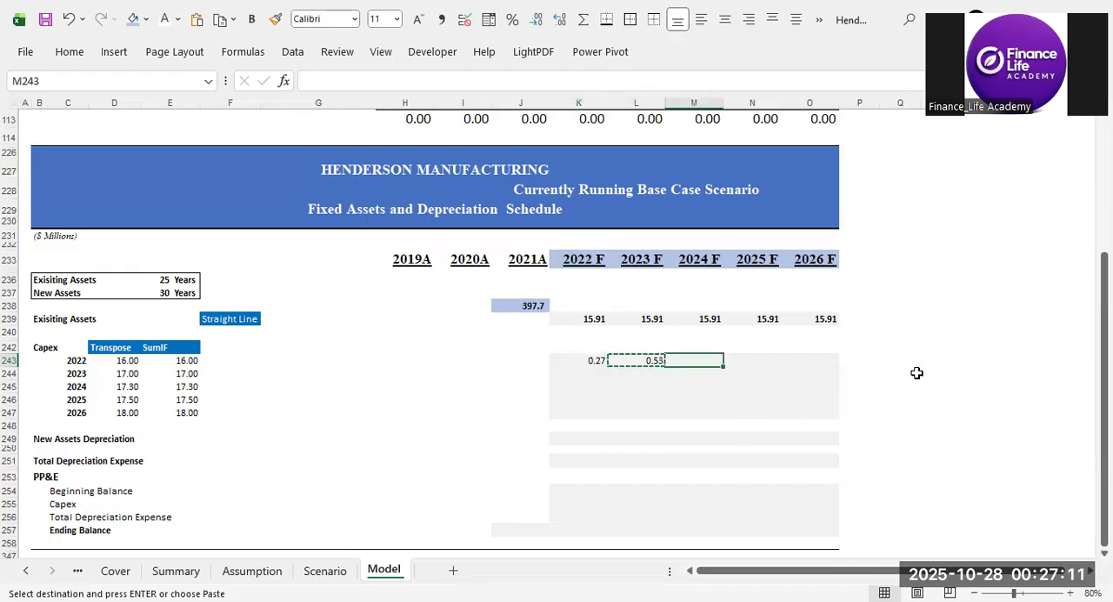
pyautogui.hotkey('shift', 'Right')
pyautogui.hotkey('shift', 'Right')
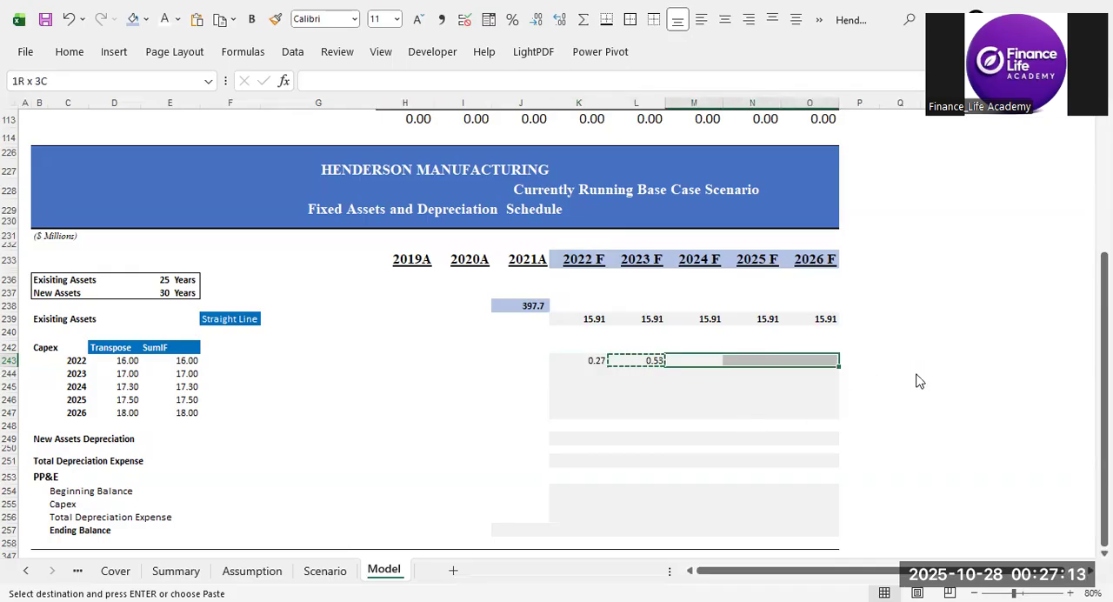
pyautogui.hotkey('ctrl', 'alt', 'v')
pyautogui.press('f')
pyautogui.press('Return')
pyautogui.click(939, 423)
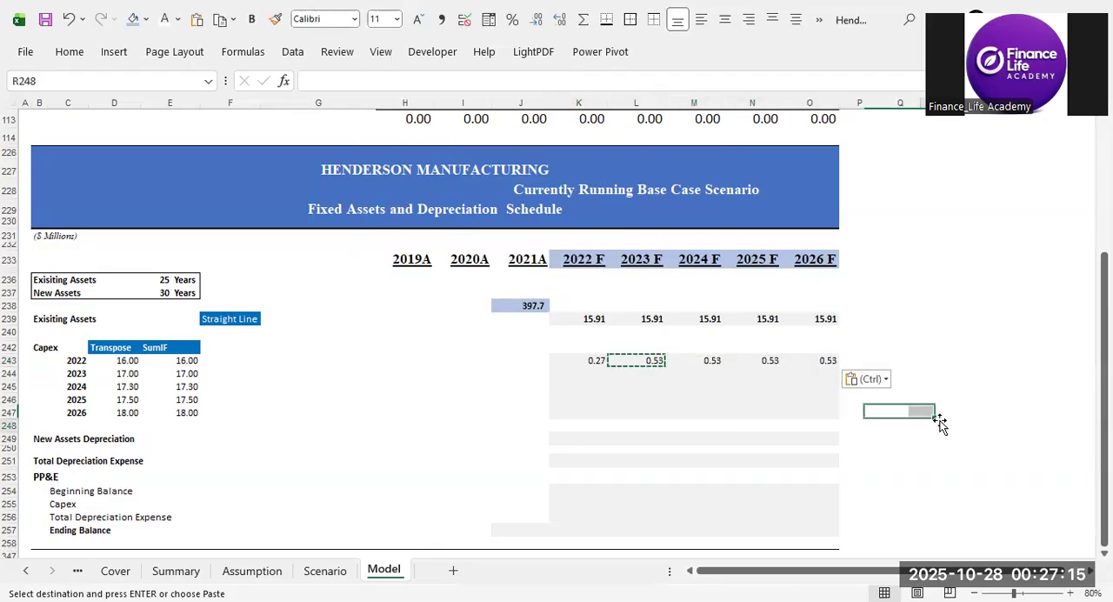
# Check the 2022 capex depreciation across K243:O243 against the capex amounts for 2022 and 2023 in D243 and D244.
pyautogui.hotkey('ctrl', 'Up')
pyautogui.scroll(-20, 894, 442)
pyautogui.doubleClick(872, 427)
pyautogui.click(981, 491)
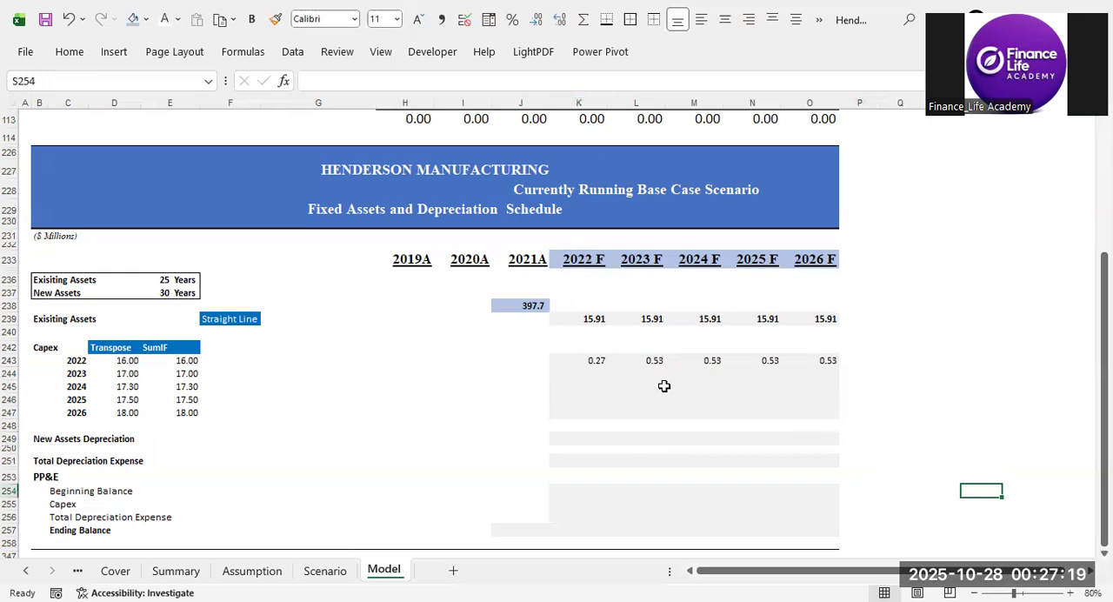
pyautogui.moveTo(597, 360); pyautogui.dragTo(791, 360)
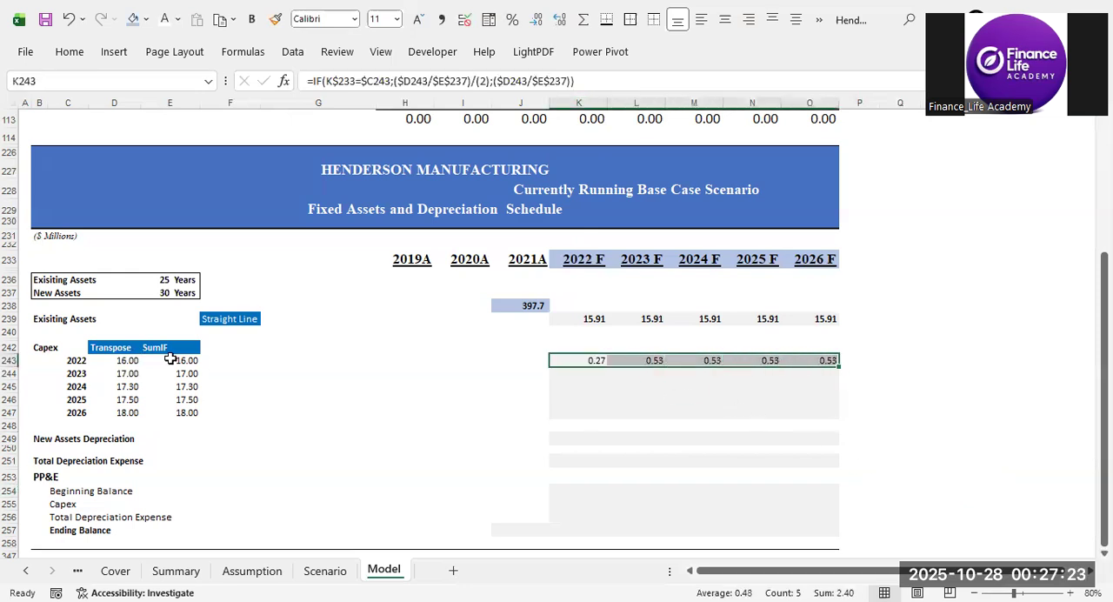
pyautogui.click(123, 360)
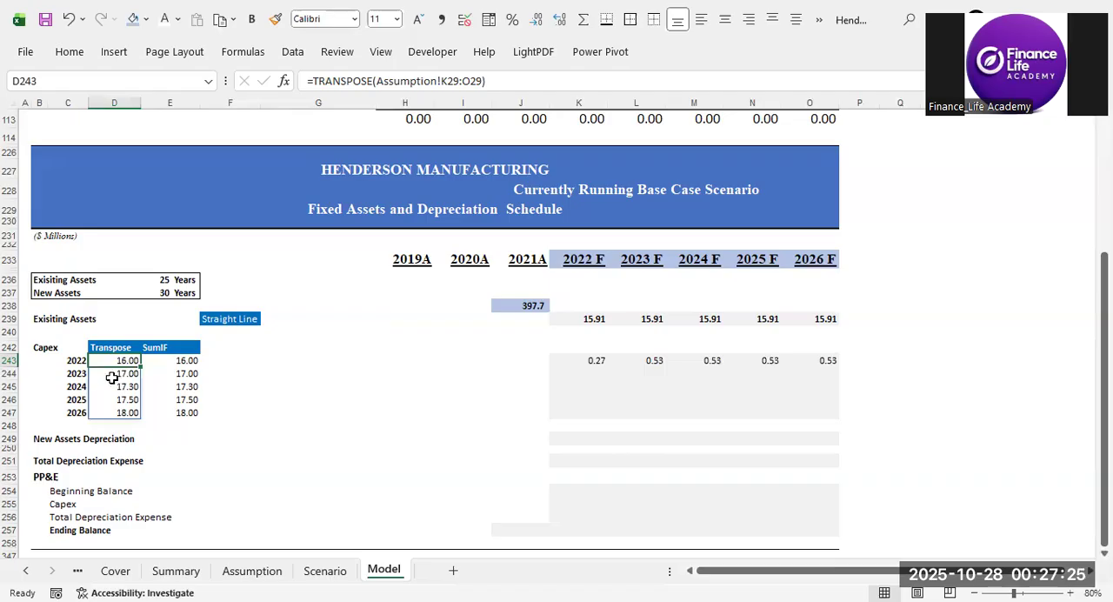
pyautogui.click(110, 377)
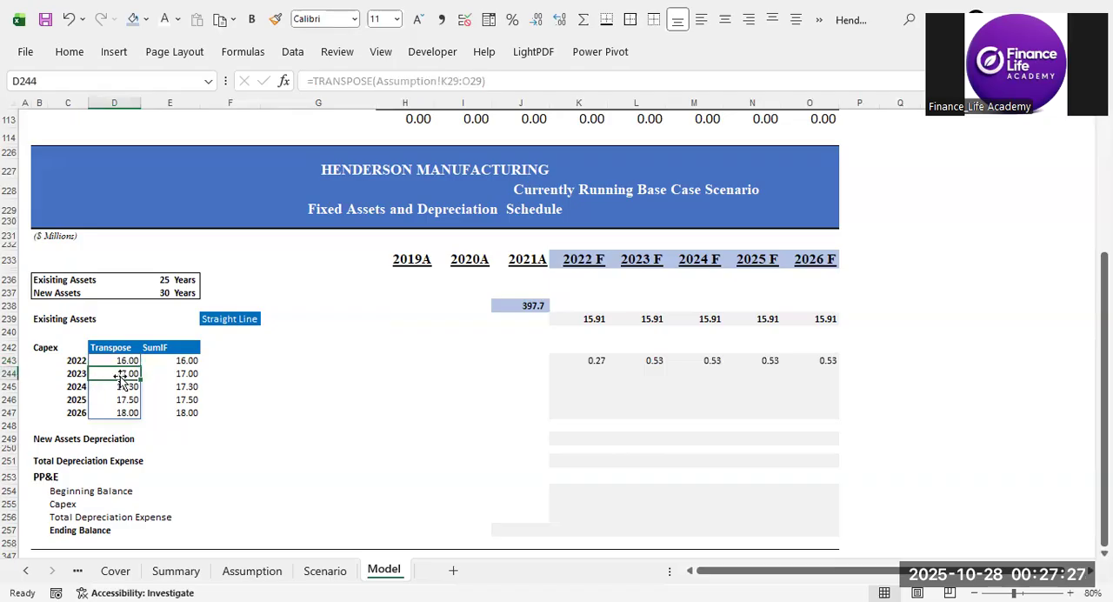
pyautogui.click(599, 371)
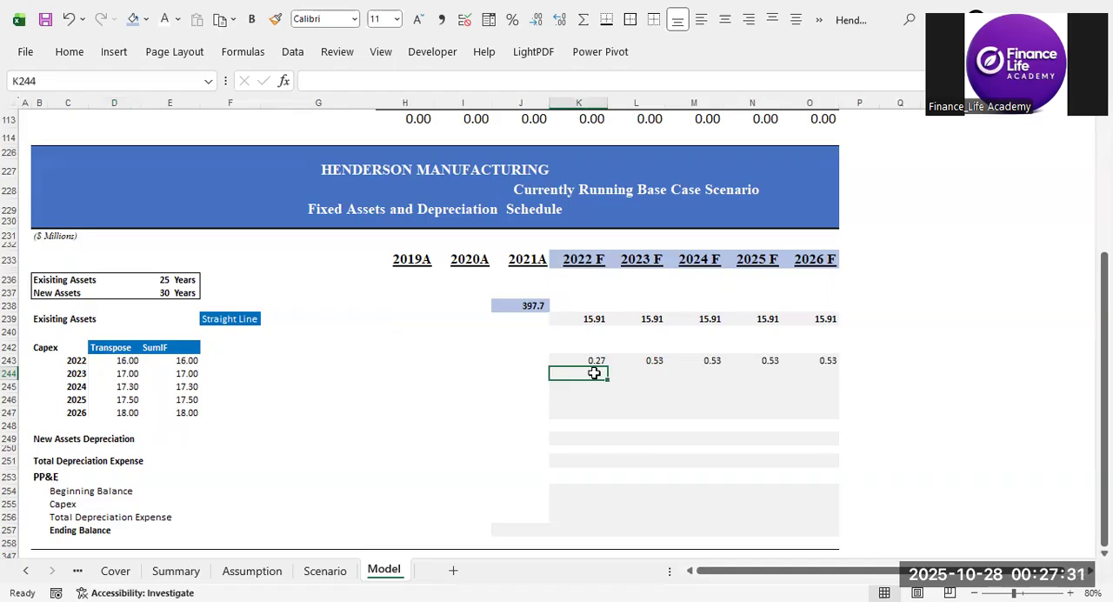
# Start an IF formula in L244 that tests whether the year heading L$233 equals the capex year $C244.
pyautogui.click(651, 374)
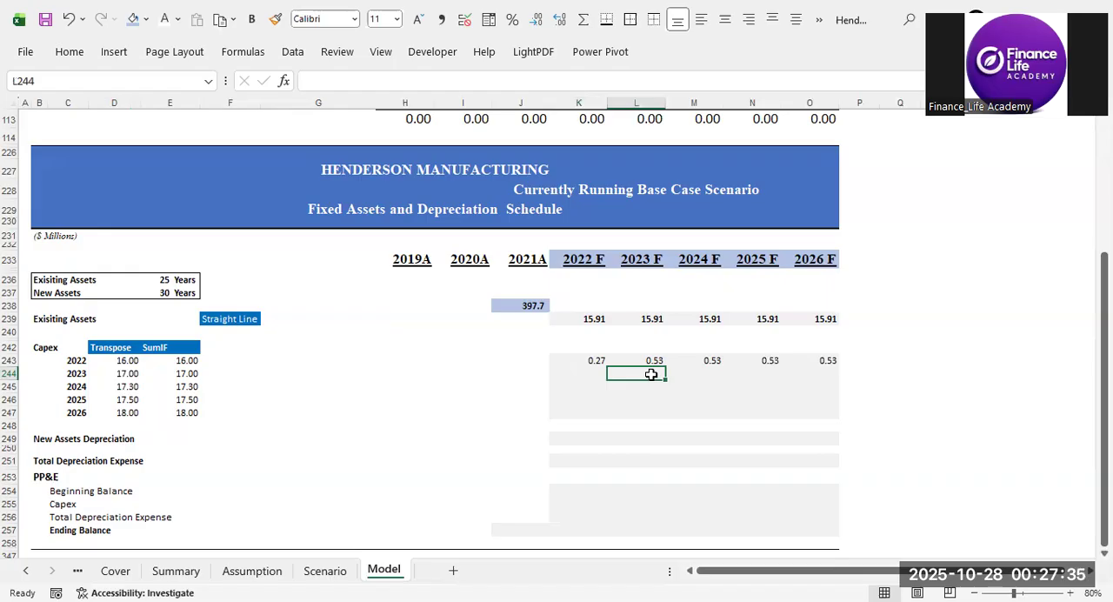
pyautogui.write('=')
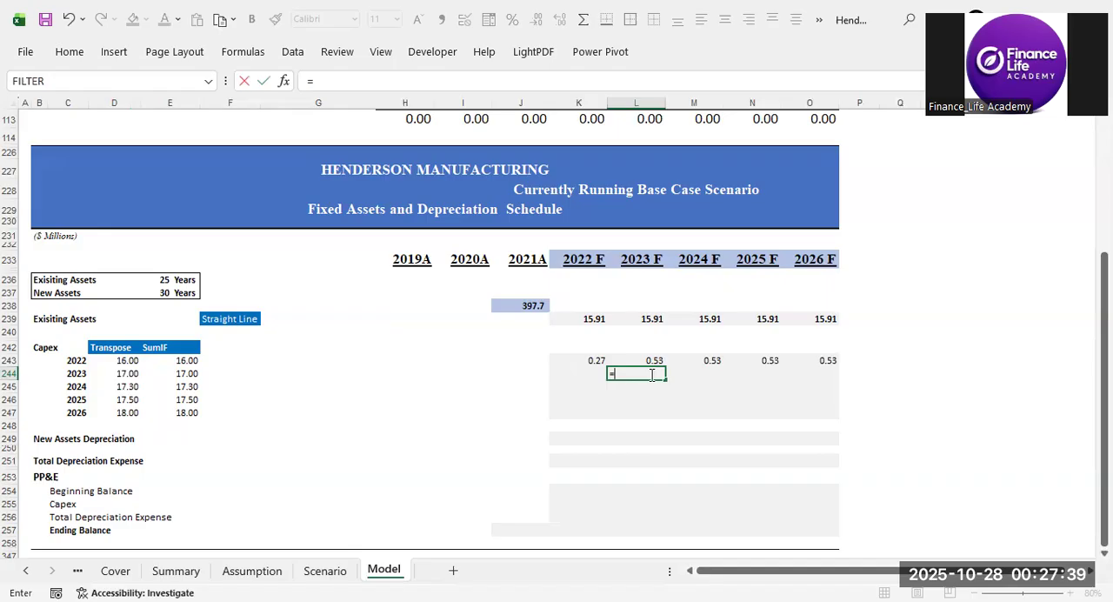
pyautogui.write('if')
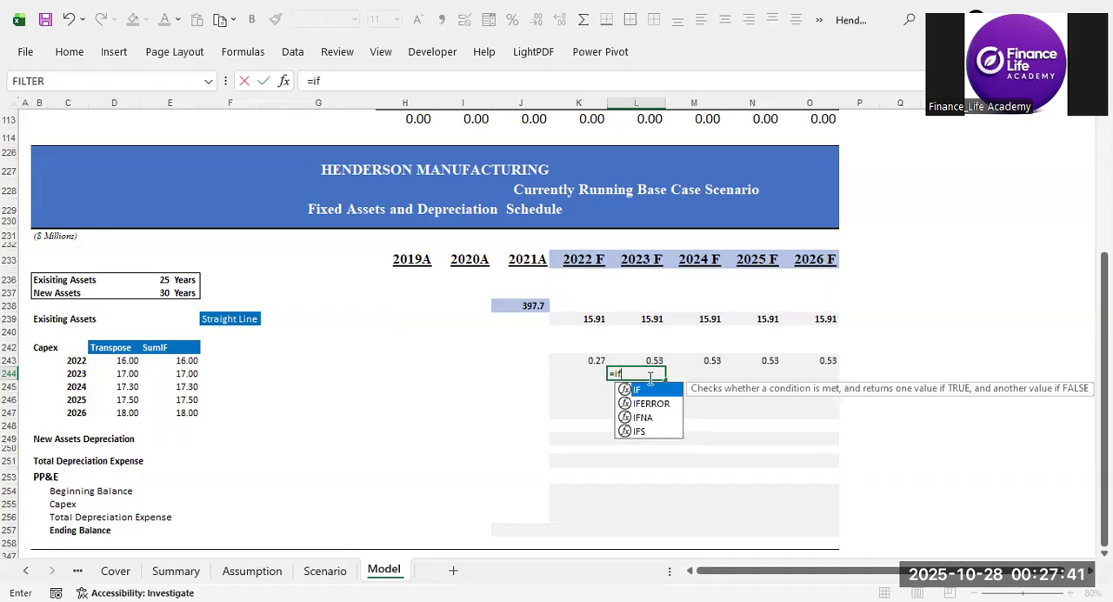
pyautogui.doubleClick(648, 393)
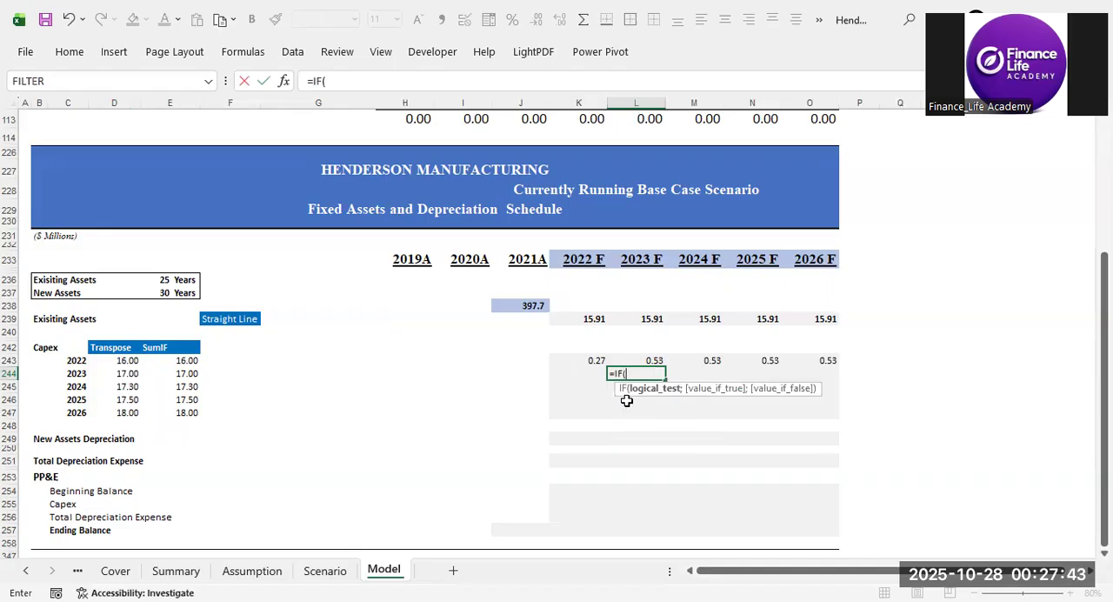
pyautogui.click(632, 259)
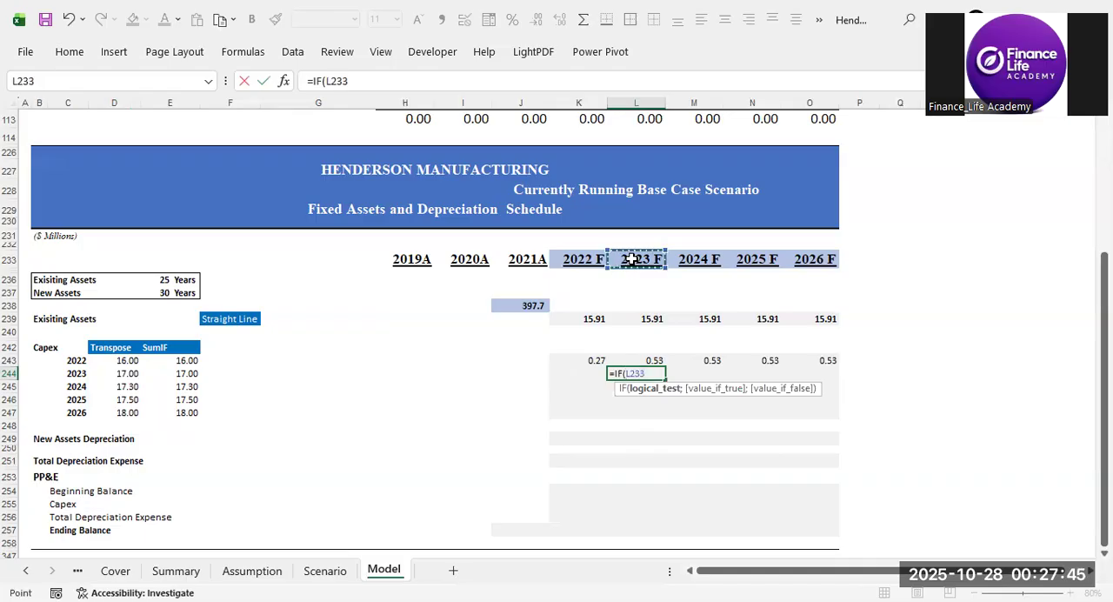
pyautogui.press('F4')
pyautogui.press('F4')
pyautogui.write('=')
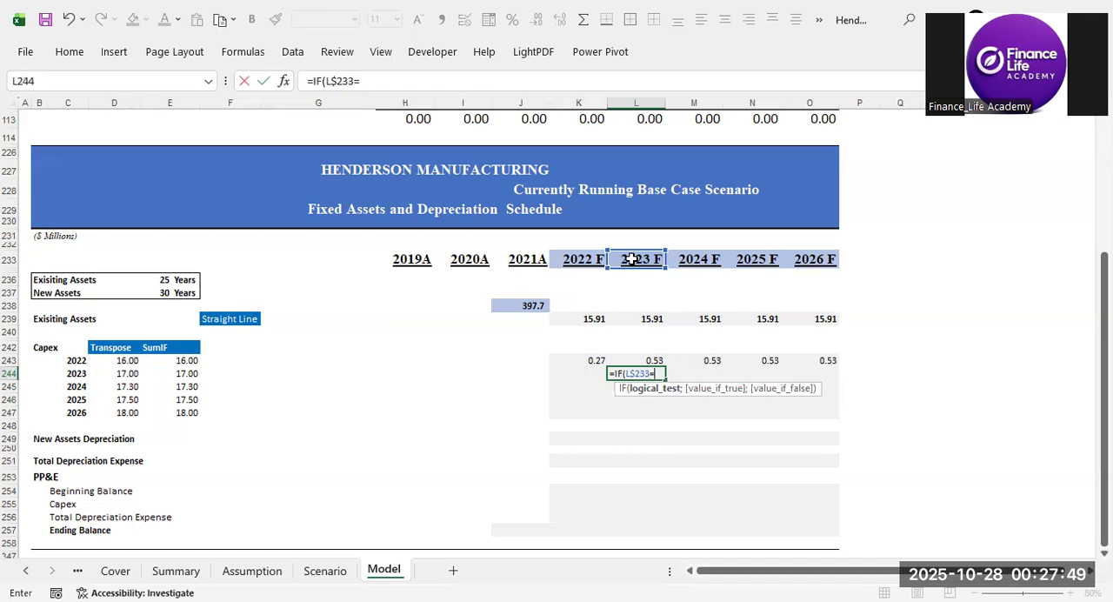
pyautogui.press('Left')
pyautogui.press('Left')
pyautogui.press('Left')
pyautogui.press('Left')
pyautogui.press('Left')
pyautogui.press('Left')
pyautogui.press('Left')
pyautogui.press('Left')
pyautogui.press('Left')
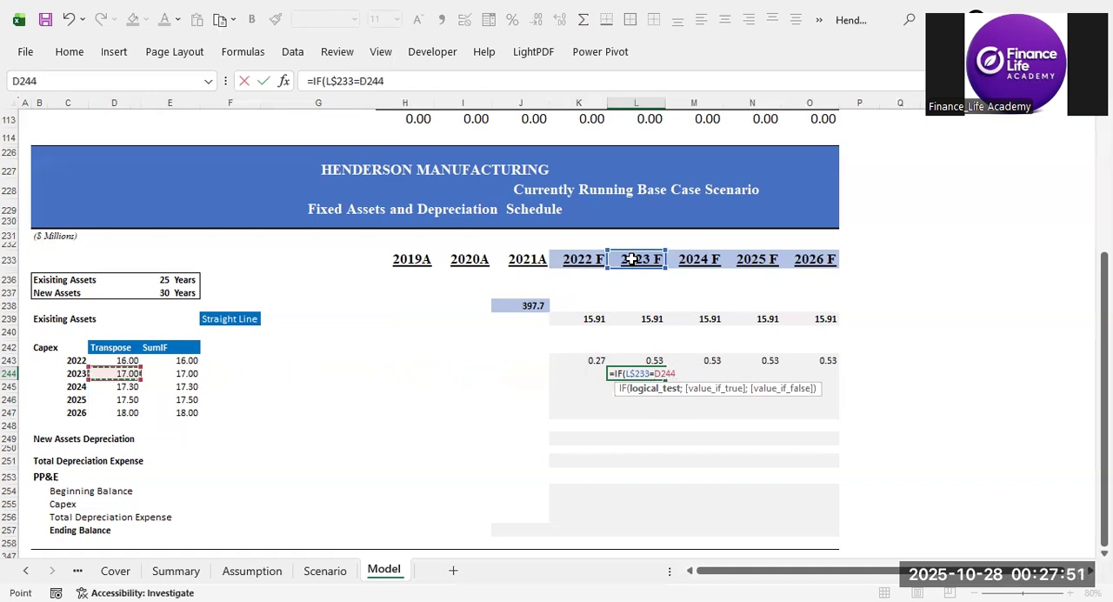
pyautogui.press('F4')
pyautogui.press('F4')
pyautogui.press('F4')
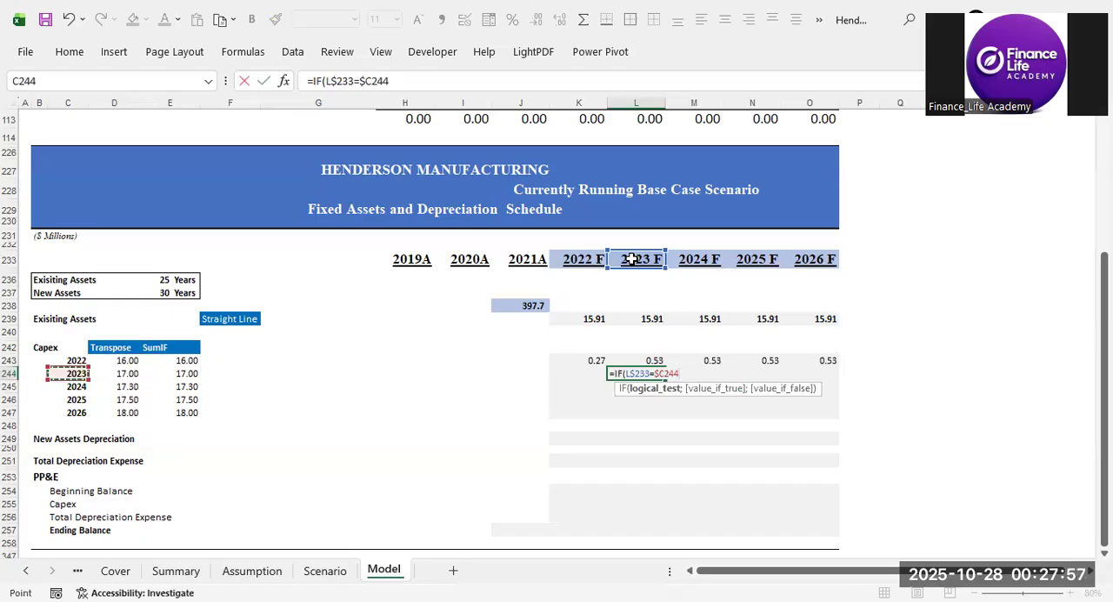
# Add ($D244/$E$237)/(2) as the L244 formula's value if true, giving half a year's depreciation on the 2023 capex.
pyautogui.write(';(')
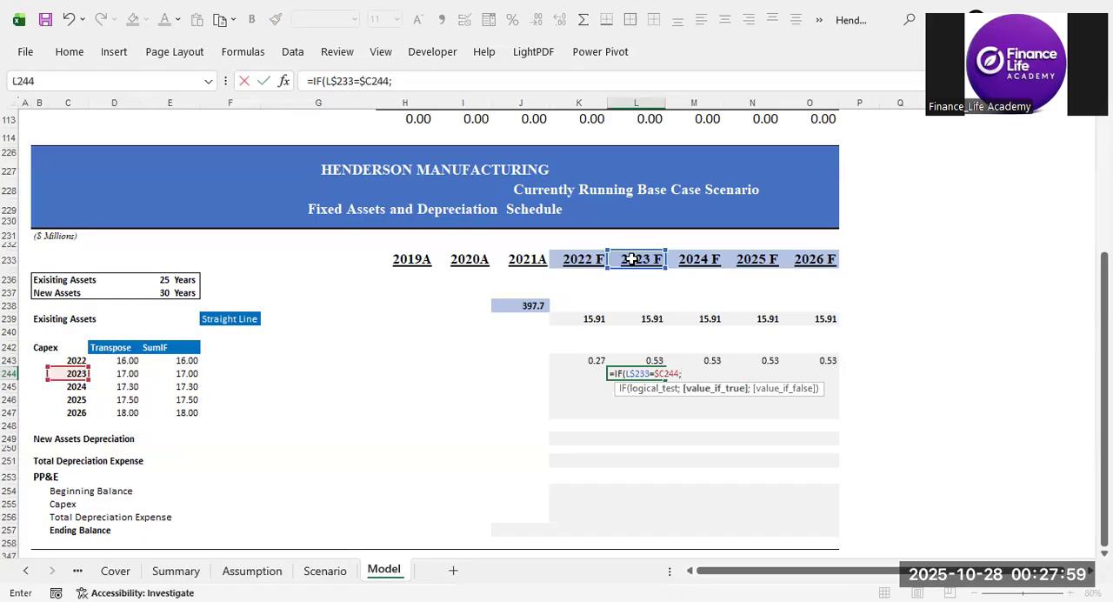
pyautogui.click(119, 373)
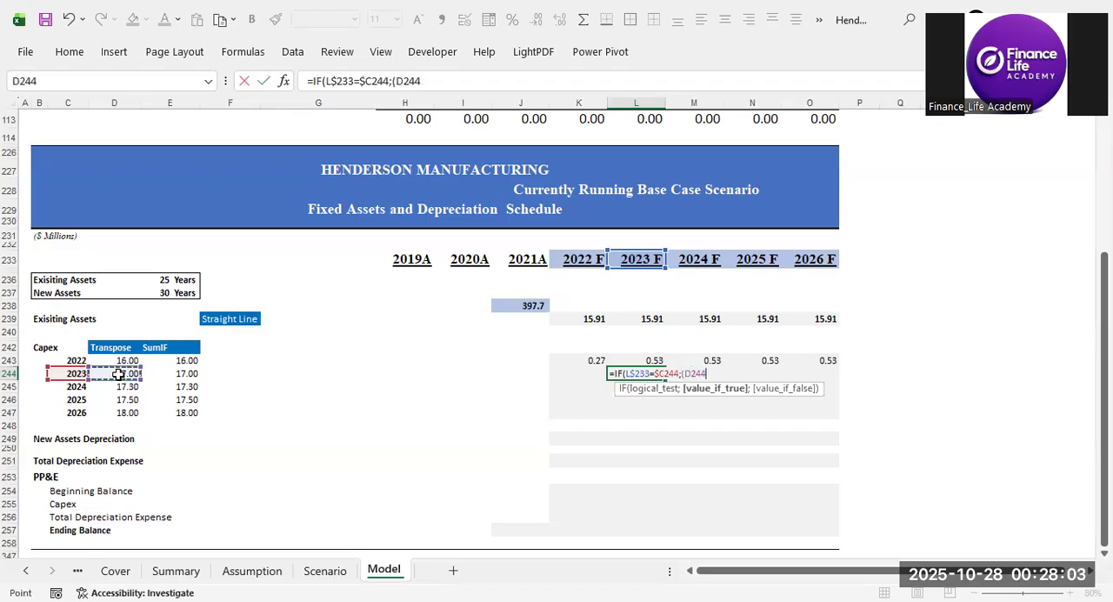
pyautogui.press('F4')
pyautogui.press('F4')
pyautogui.press('F4')
pyautogui.write('/')
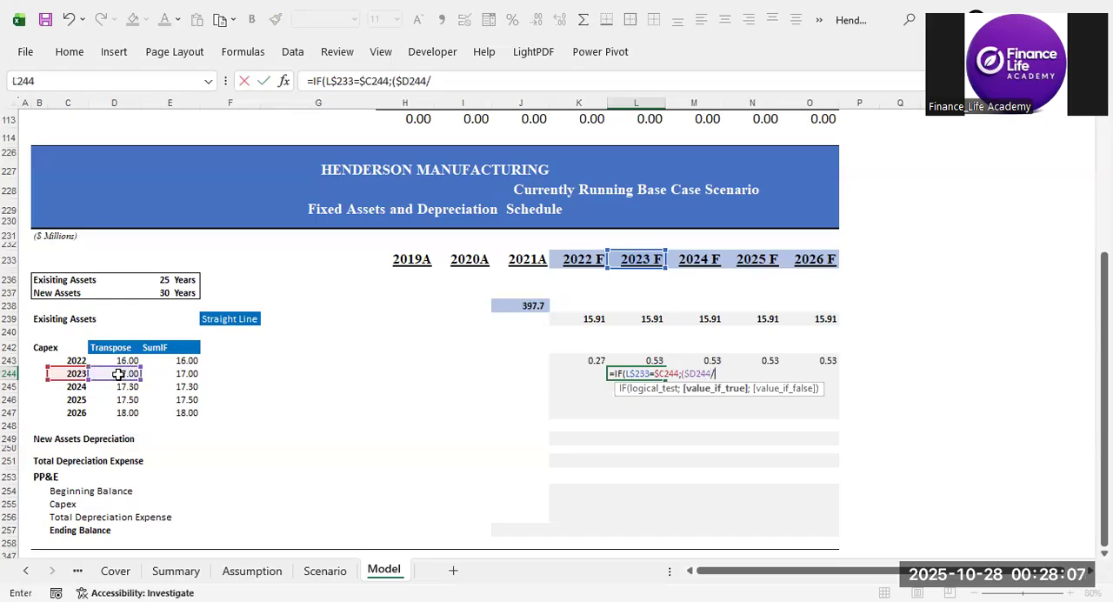
pyautogui.click(177, 293)
pyautogui.press('F4')
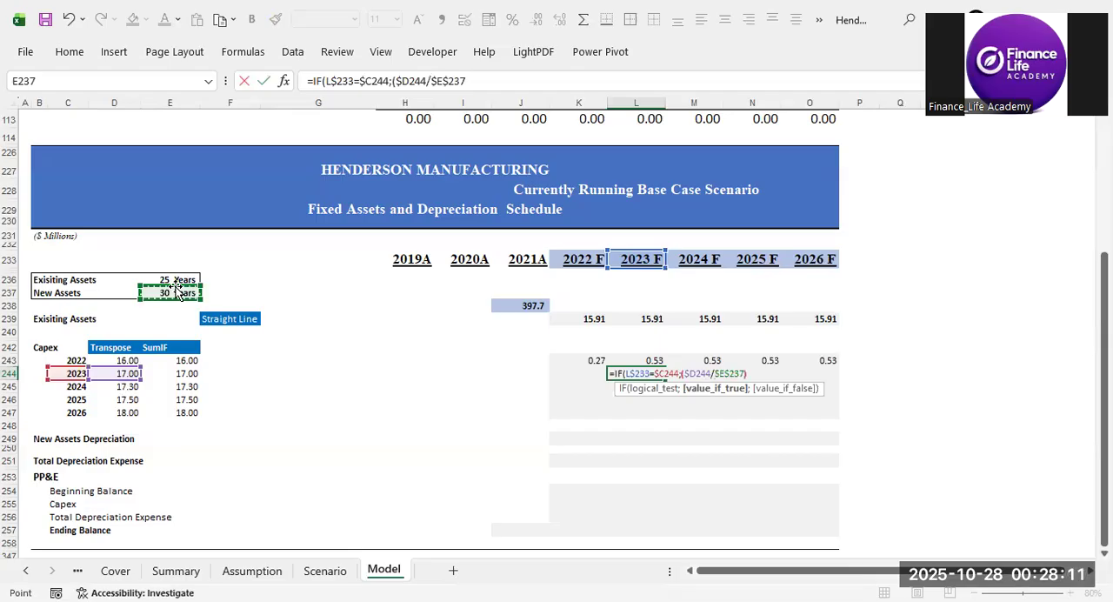
pyautogui.write(')/(2')
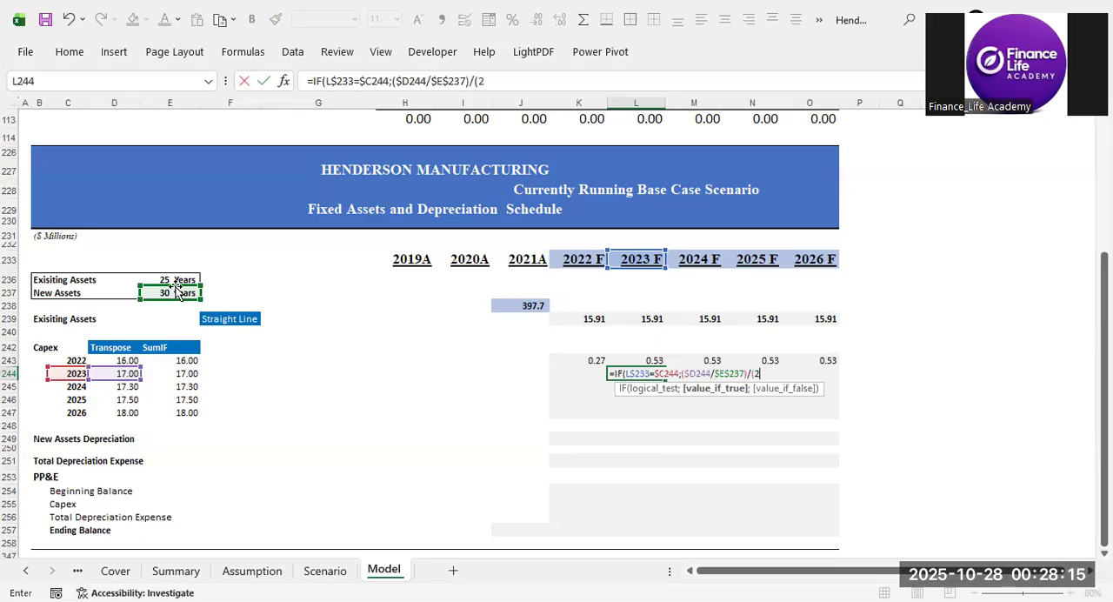
pyautogui.write(');')
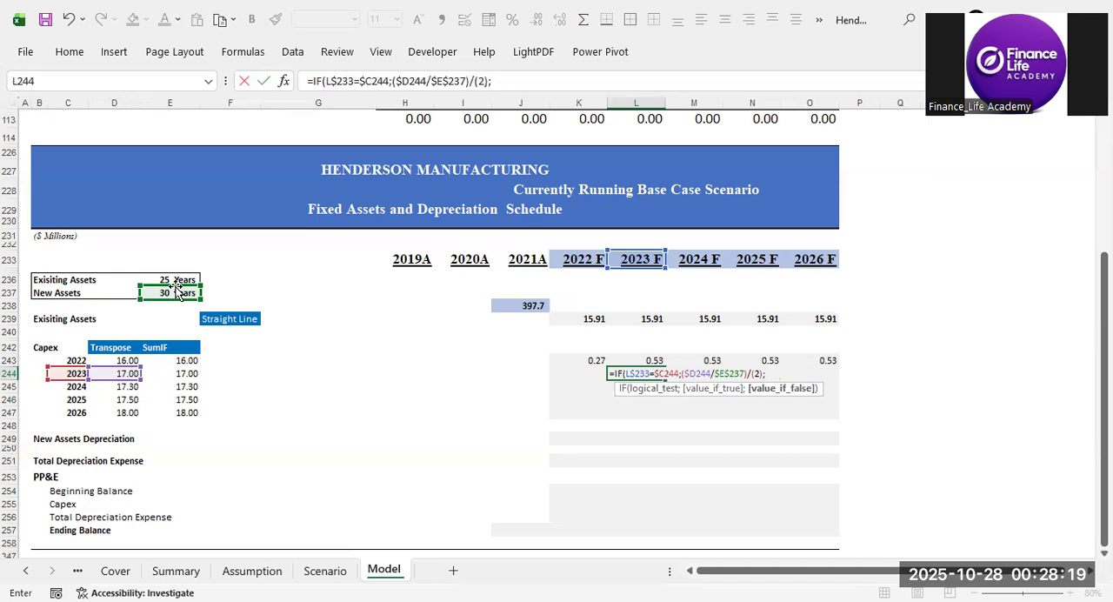
pyautogui.write('(')
# Complete the L244 formula with ($D244/$E$237) as the value if false, giving a full year's depreciation in other years.
pyautogui.click(126, 373)
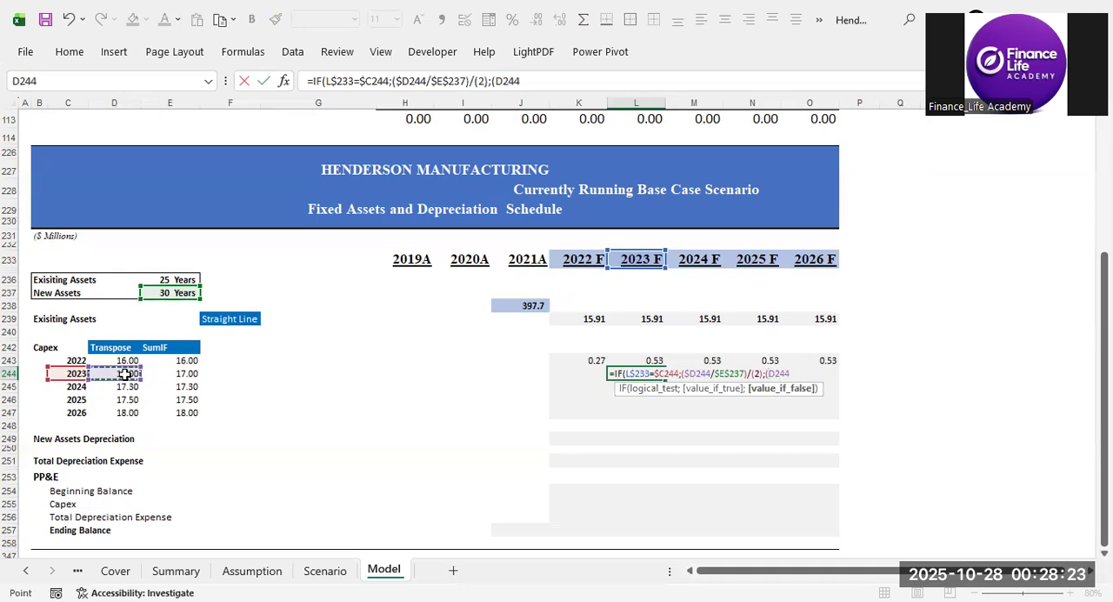
pyautogui.press('F4')
pyautogui.press('F4')
pyautogui.press('F4')
pyautogui.write('/')
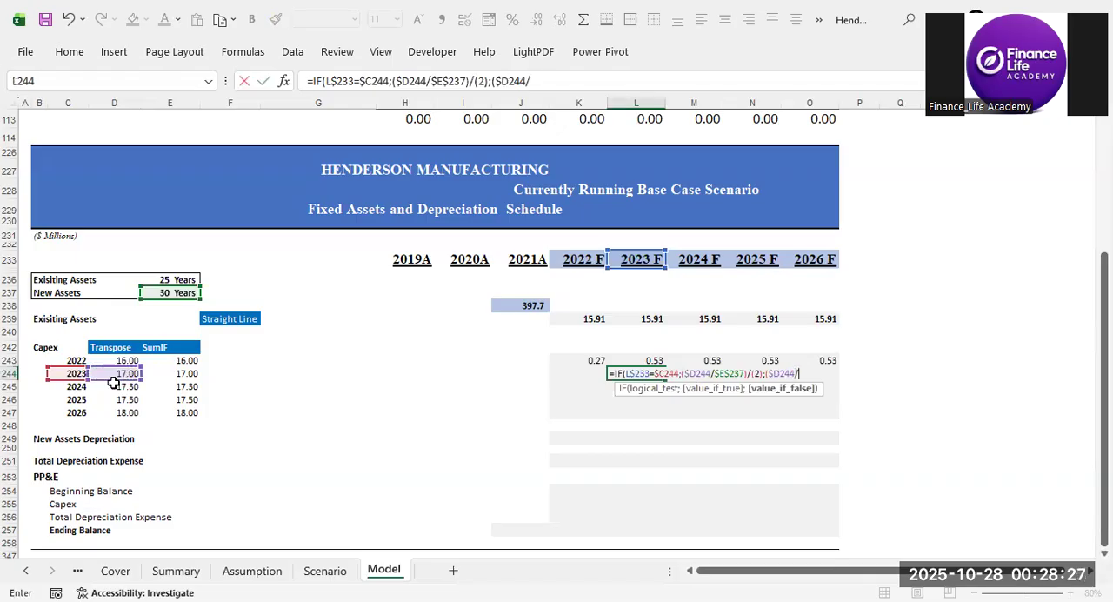
pyautogui.click(153, 295)
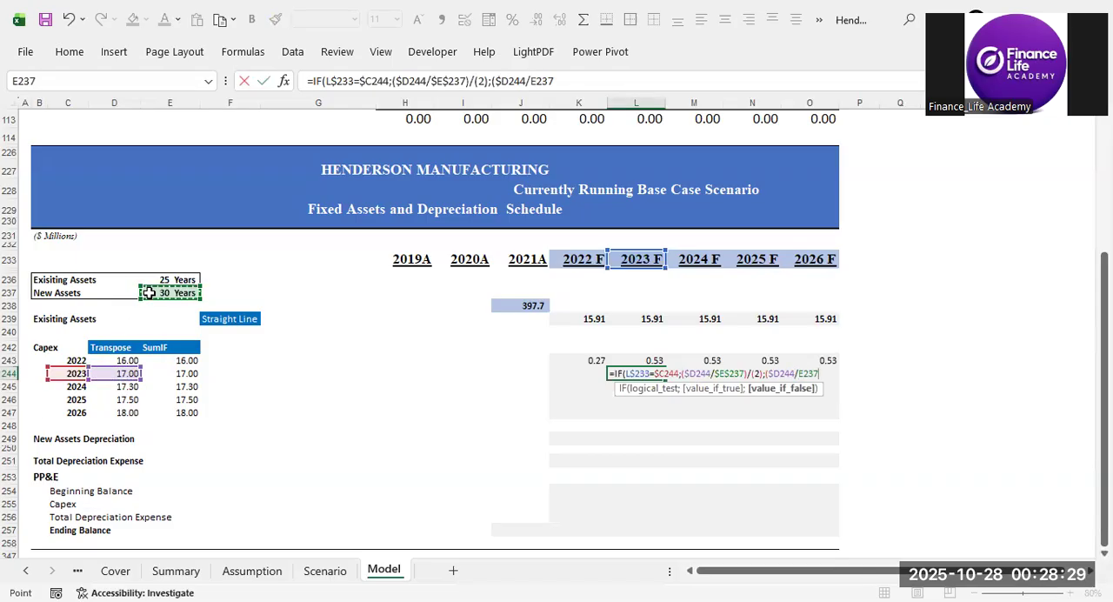
pyautogui.press('F4')
pyautogui.write(')')
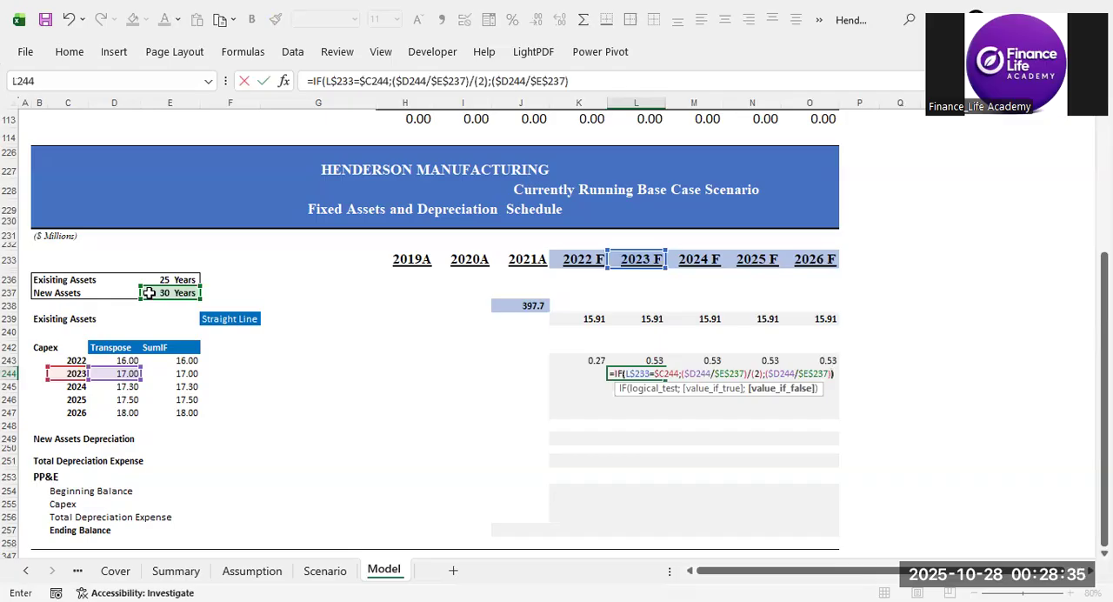
pyautogui.write(')')
pyautogui.hotkey('ctrl', 'Return')
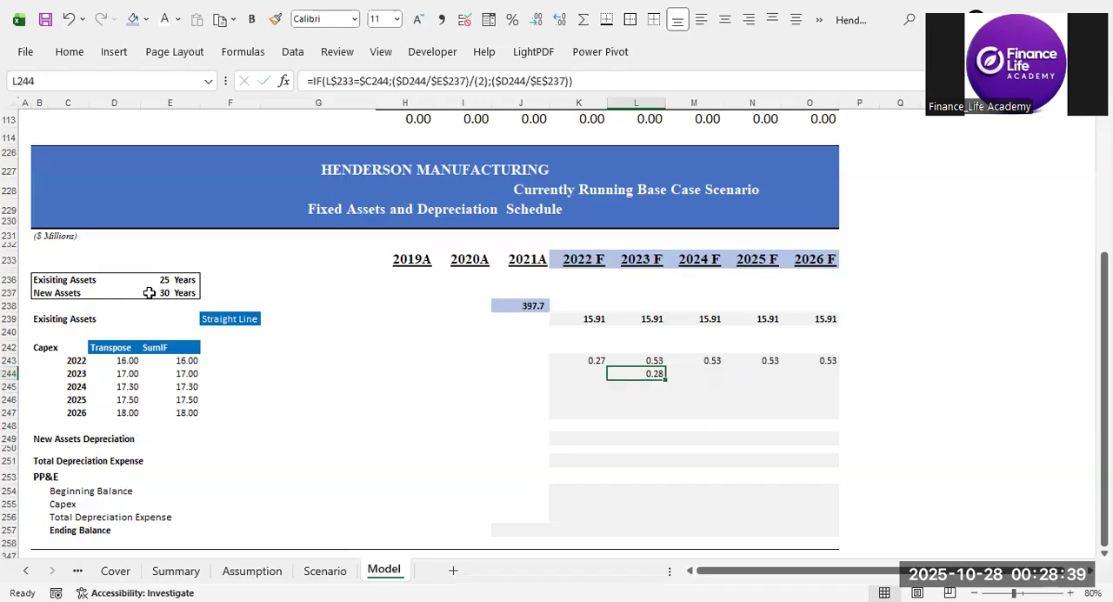
# Copy the L244 depreciation formula and paste it as formulas only into M244:O244 for 2024 F to 2026 F.
pyautogui.hotkey('ctrl', 'c')
pyautogui.press('Right')
pyautogui.hotkey('shift', 'Right')
pyautogui.hotkey('shift', 'Right')
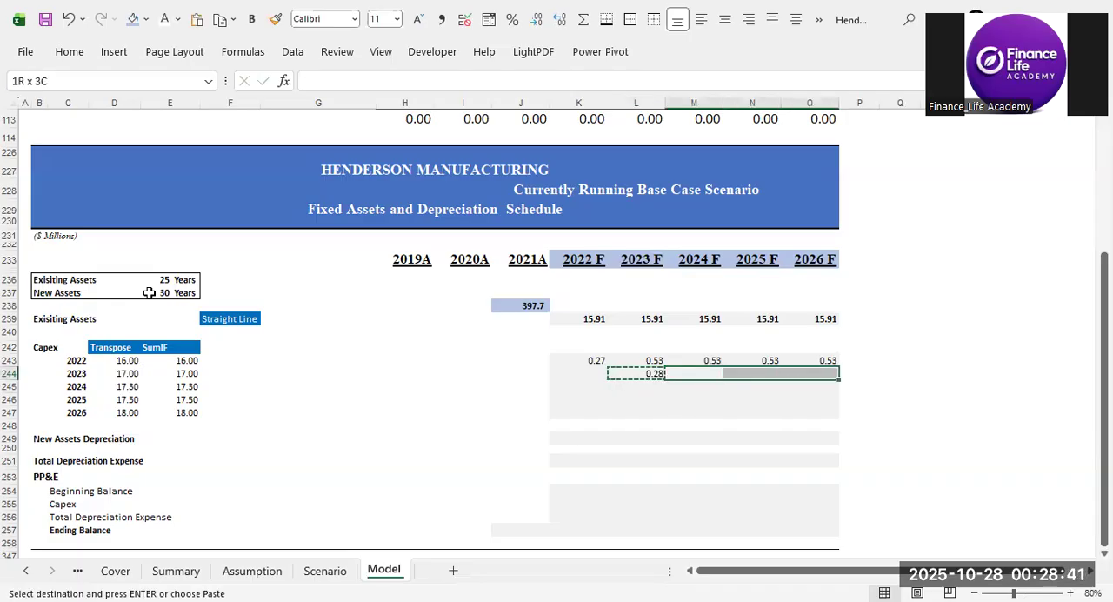
pyautogui.hotkey('ctrl', 'alt', 'v')
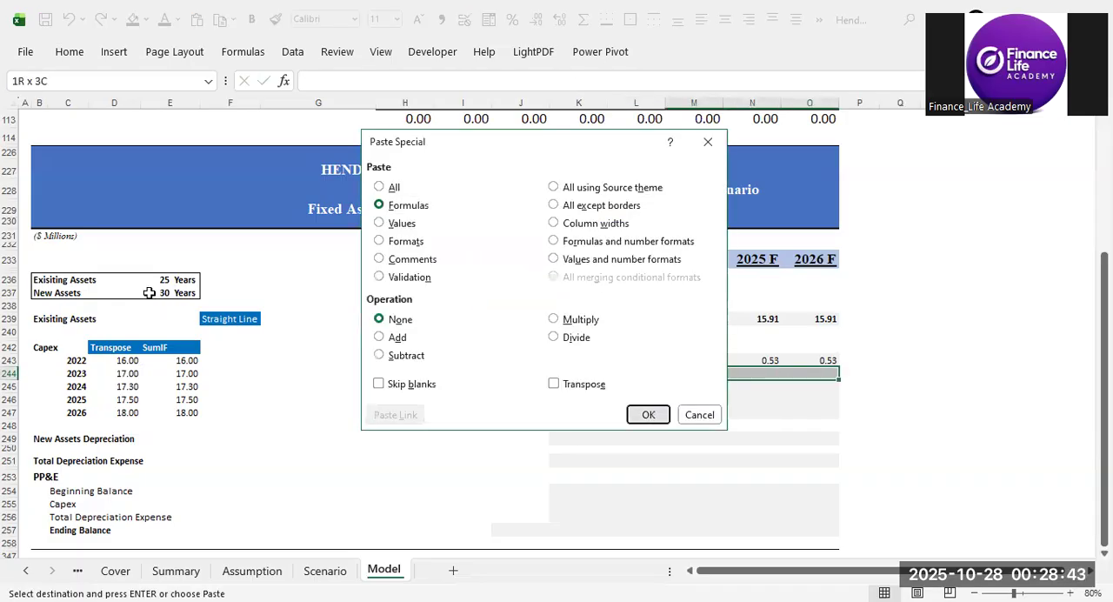
pyautogui.press('Return')
pyautogui.press('Down')
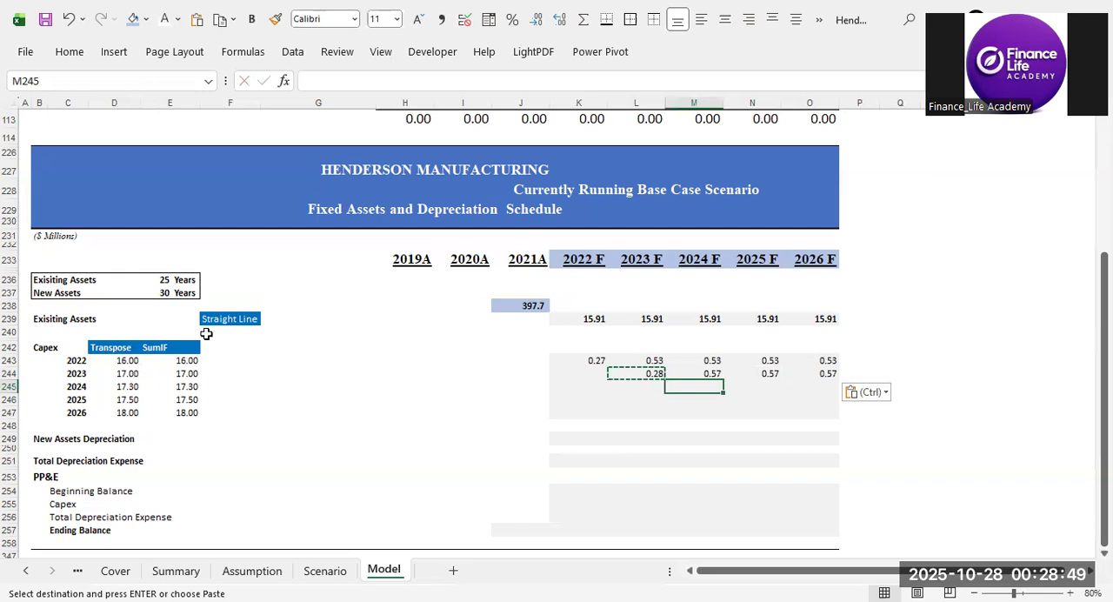
# Review the half-year and full-year depreciation formulas in L244 and K243 against the capex years in column C.
pyautogui.doubleClick(859, 359)
pyautogui.click(680, 390)
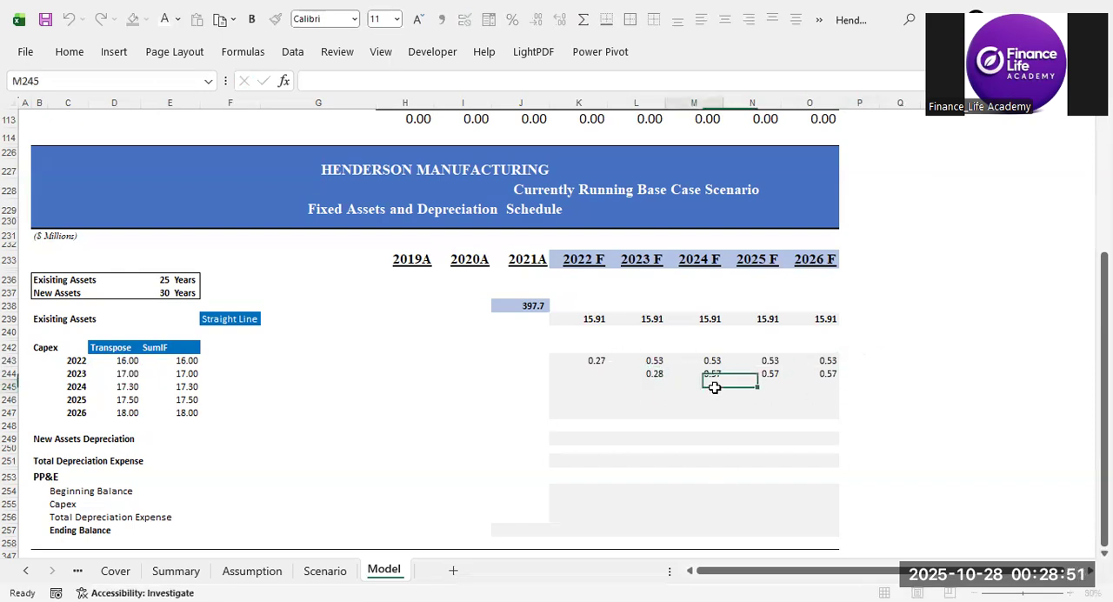
pyautogui.click(654, 372)
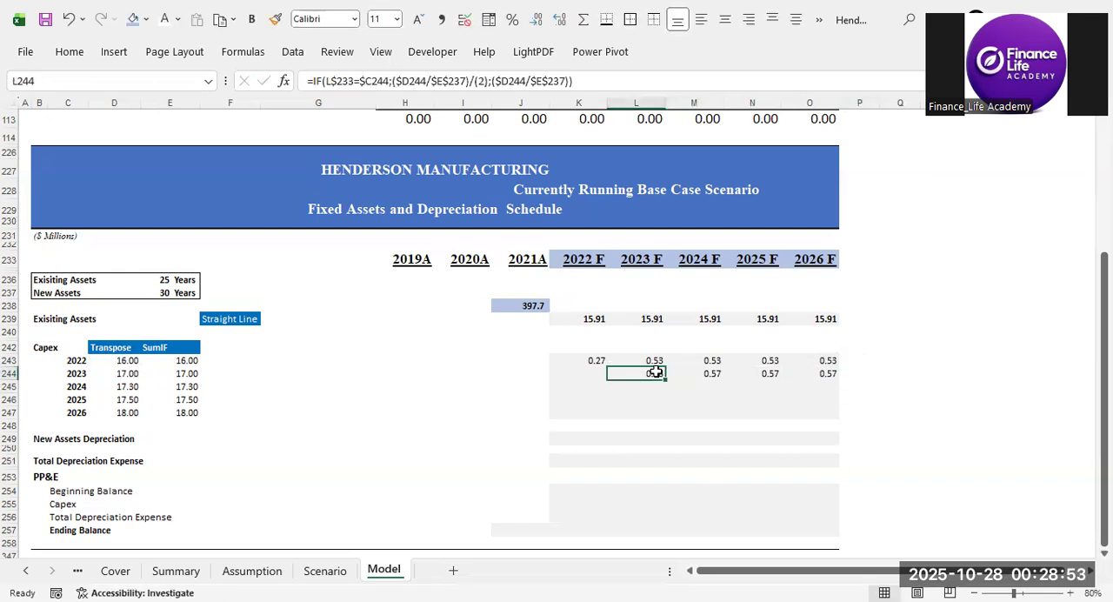
pyautogui.click(597, 360)
pyautogui.click(594, 264)
pyautogui.click(595, 360)
pyautogui.click(86, 359)
pyautogui.click(597, 360)
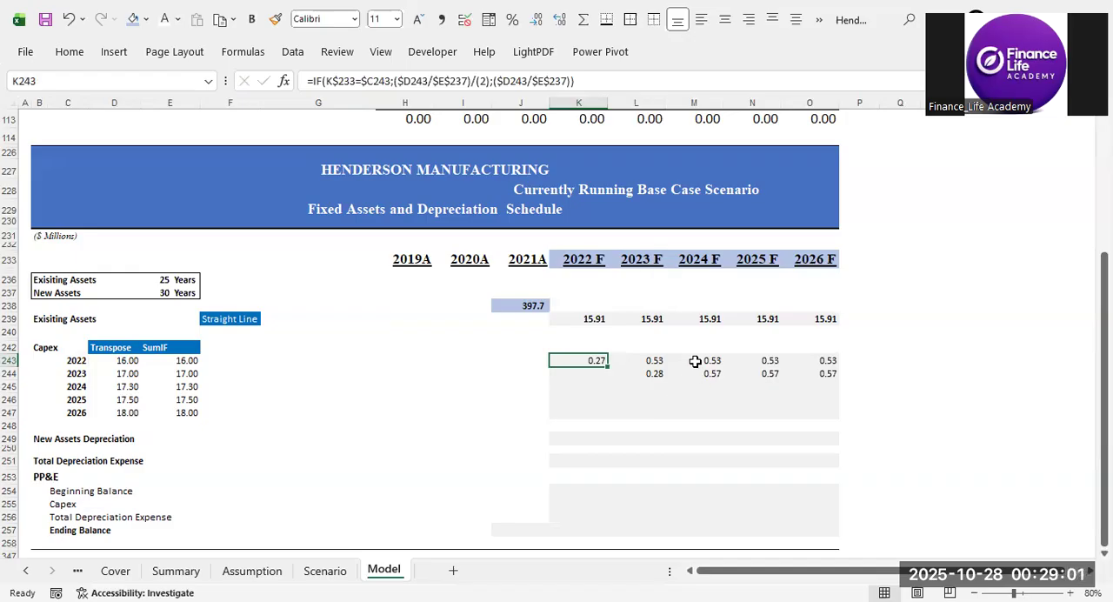
pyautogui.click(77, 386)
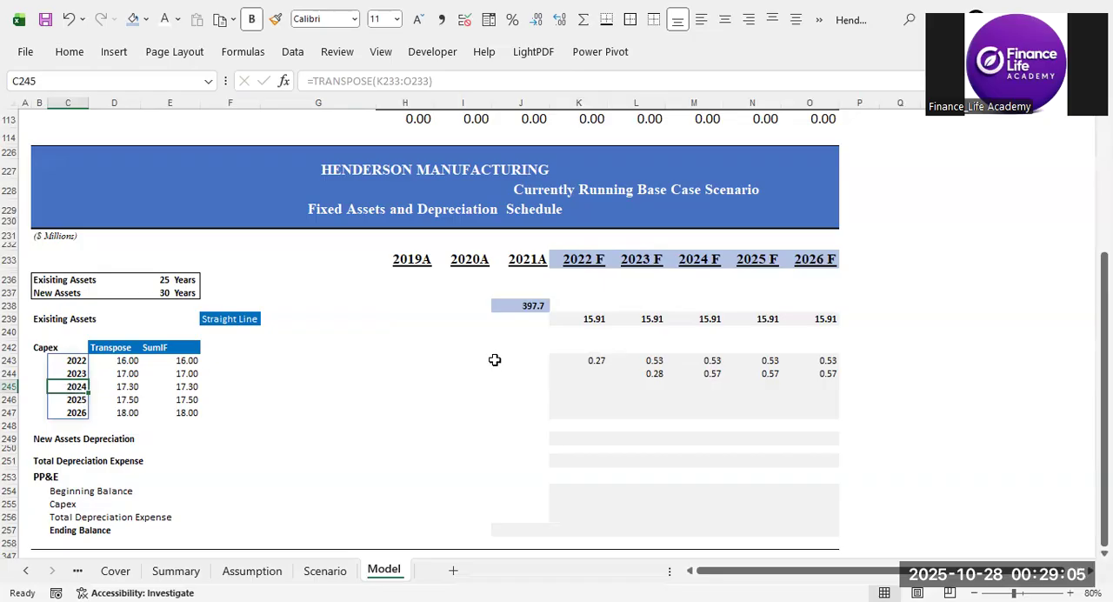
# Copy the M244 depreciation formula into M245:O245 to depreciate the 2024 capex from 2024 F to 2026 F.
pyautogui.moveTo(659, 388); pyautogui.dragTo(585, 386)
pyautogui.click(711, 392)
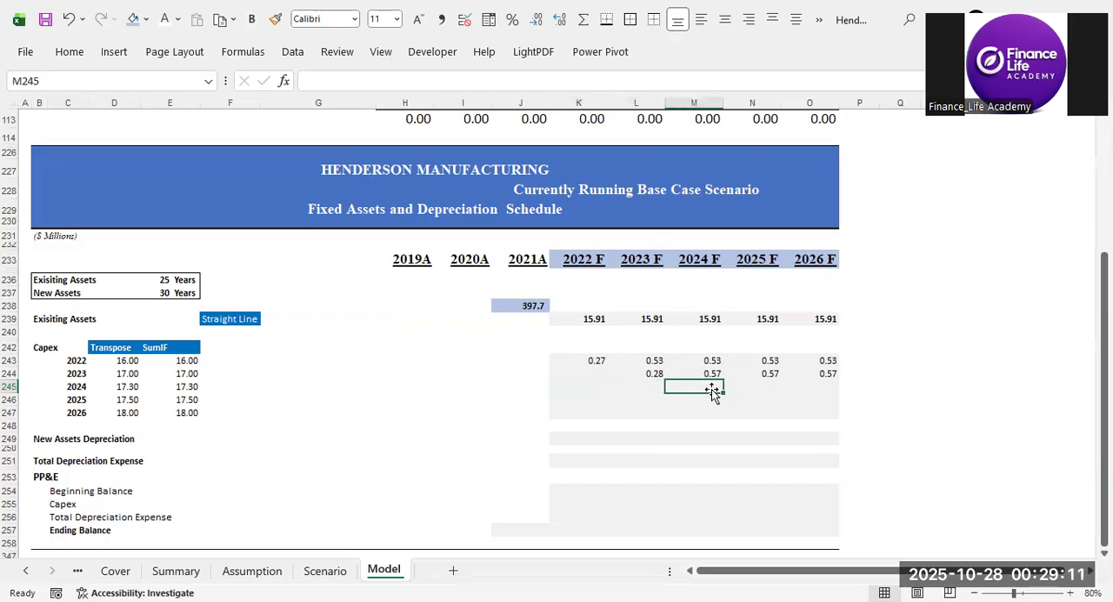
pyautogui.press('Up')
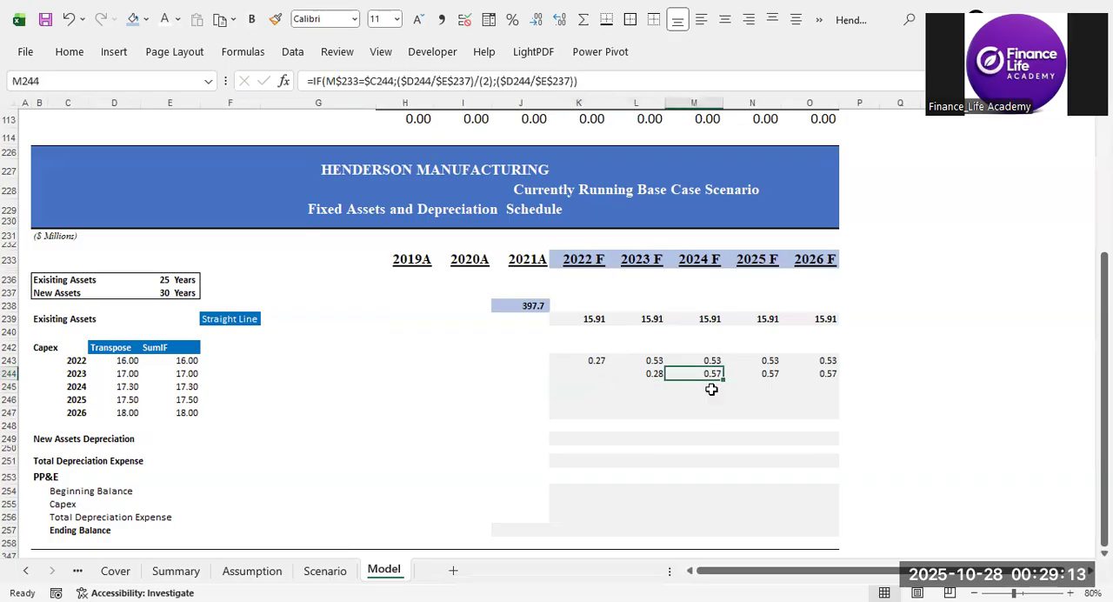
pyautogui.hotkey('ctrl', 'c')
pyautogui.click(711, 389)
pyautogui.hotkey('ctrl', 'v')
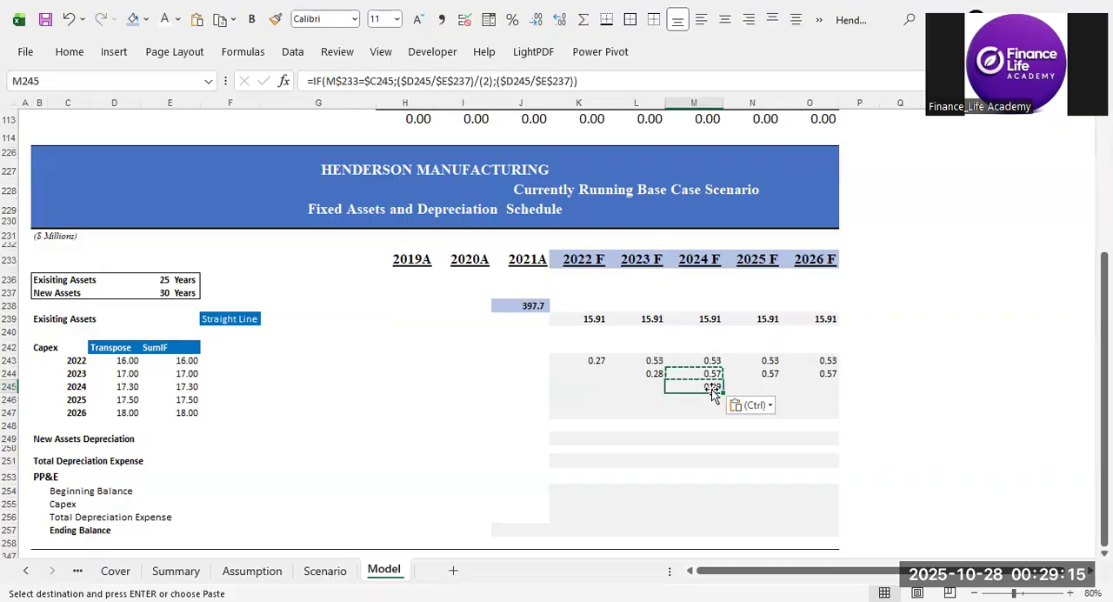
pyautogui.press('Right')
pyautogui.hotkey('shift', 'Right')
pyautogui.hotkey('ctrl', 'v')
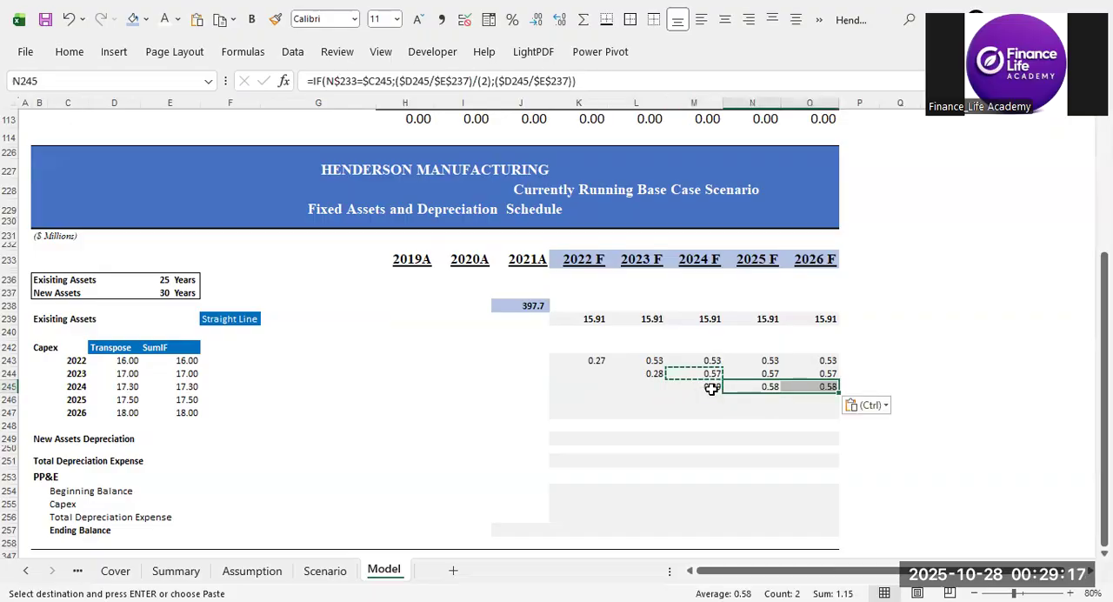
# Paste the copied depreciation formula into N246:O246 for the 2025 capex and into O247 for the 2026 capex.
pyautogui.press('Down')
pyautogui.hotkey('shift', 'Right')
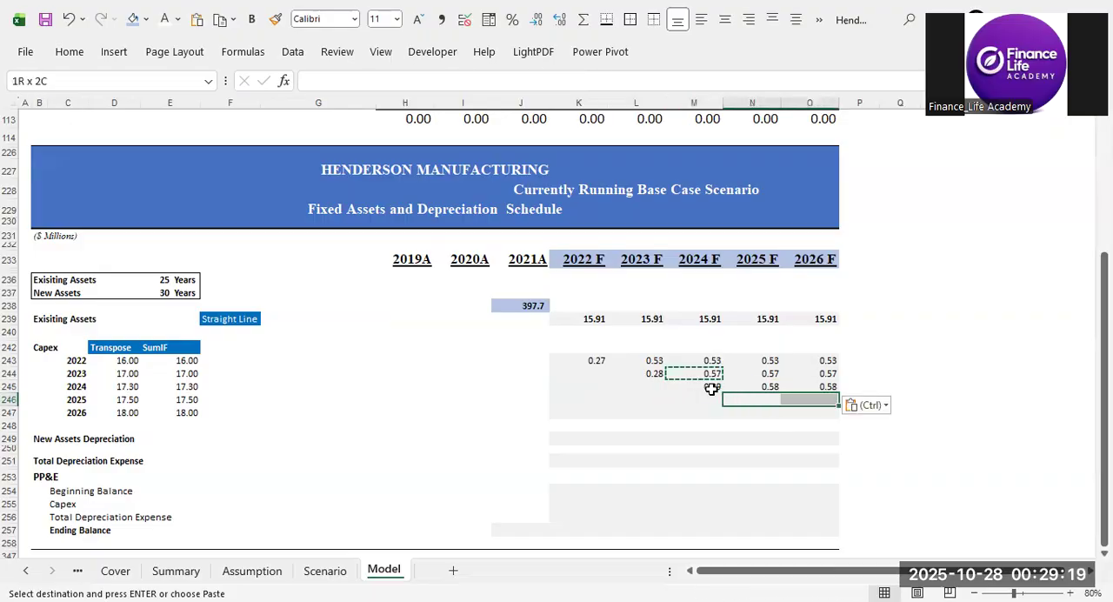
pyautogui.hotkey('ctrl', 'v')
pyautogui.press('Down')
pyautogui.press('Right')
pyautogui.hotkey('ctrl', 'v')
pyautogui.press('Down')
pyautogui.hotkey('ctrl', 'v')
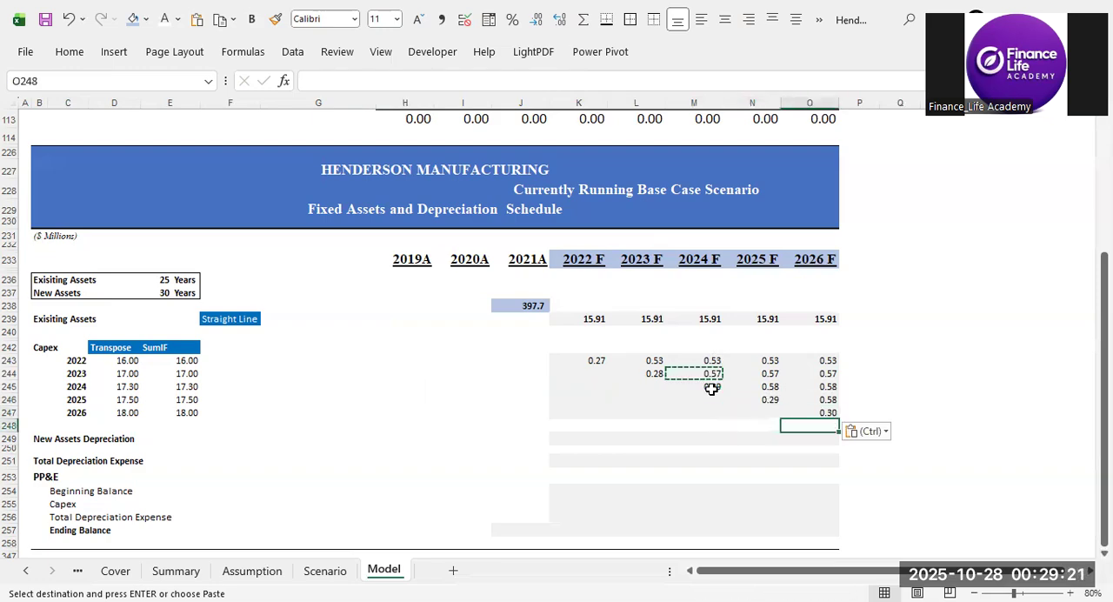
# Examine the depreciation formulas in K243:O247 against the 2022 F to 2026 F year headings.
pyautogui.click(932, 360)
pyautogui.hotkey('ctrl', 'Up')
pyautogui.scroll(-20, 921, 387)
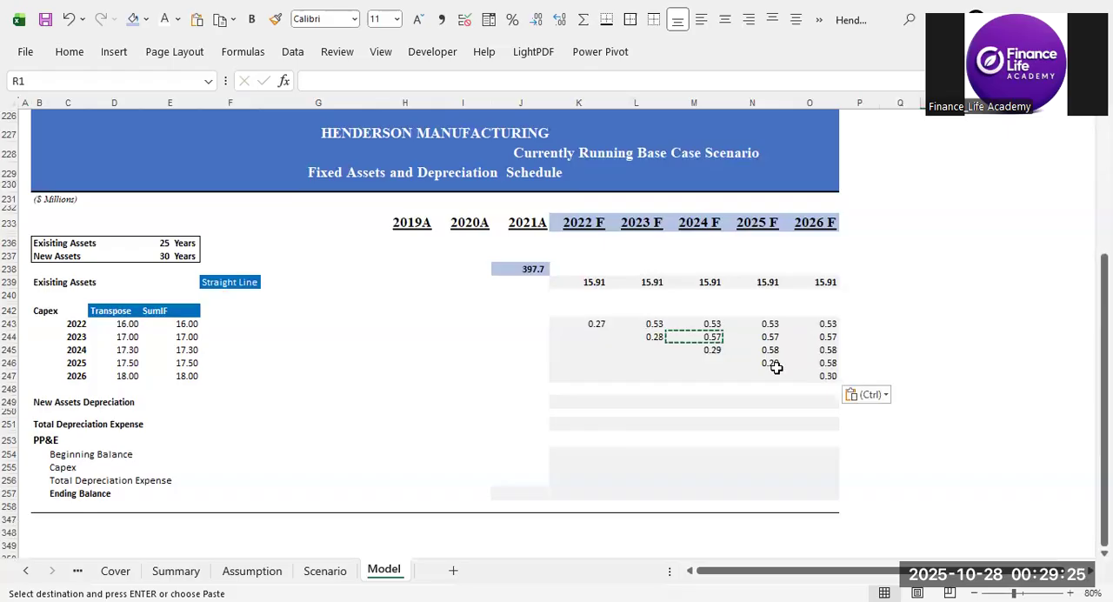
pyautogui.click(520, 281)
pyautogui.click(508, 402)
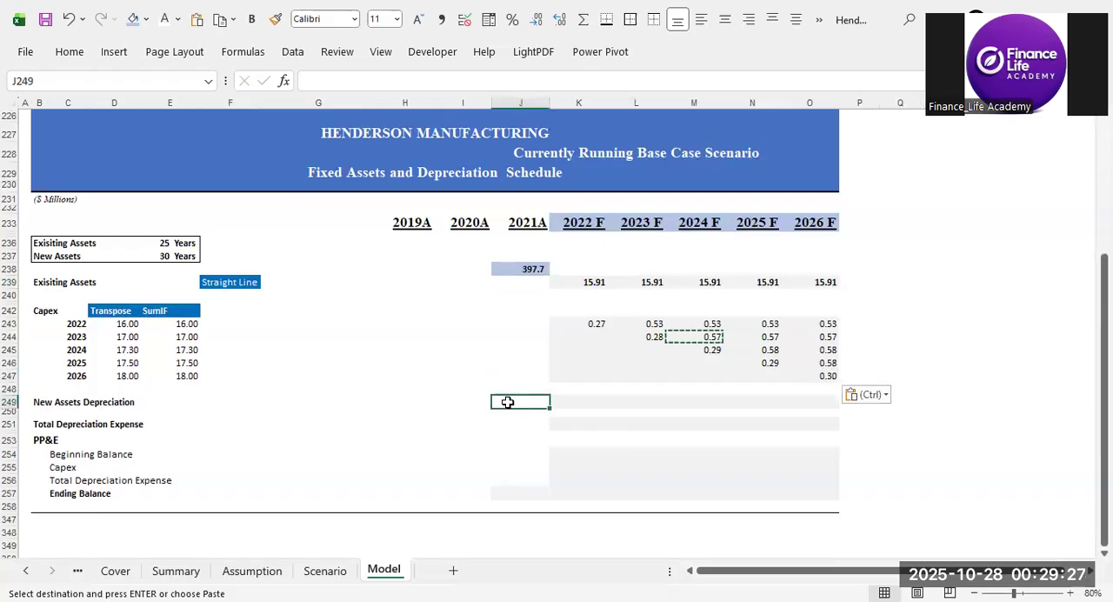
pyautogui.press('Escape')
pyautogui.click(517, 412)
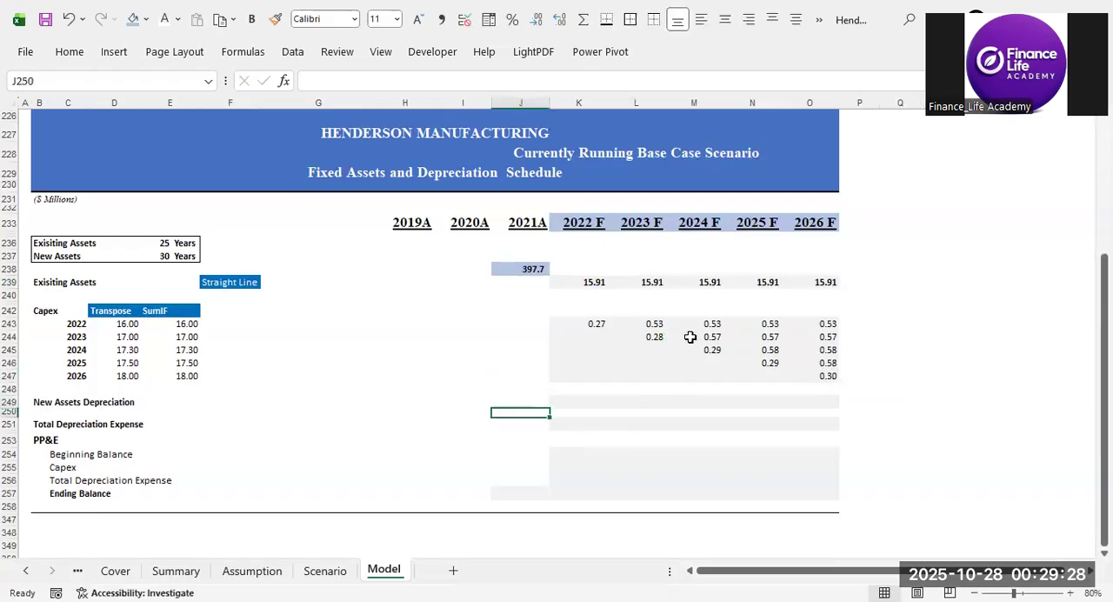
pyautogui.click(588, 321)
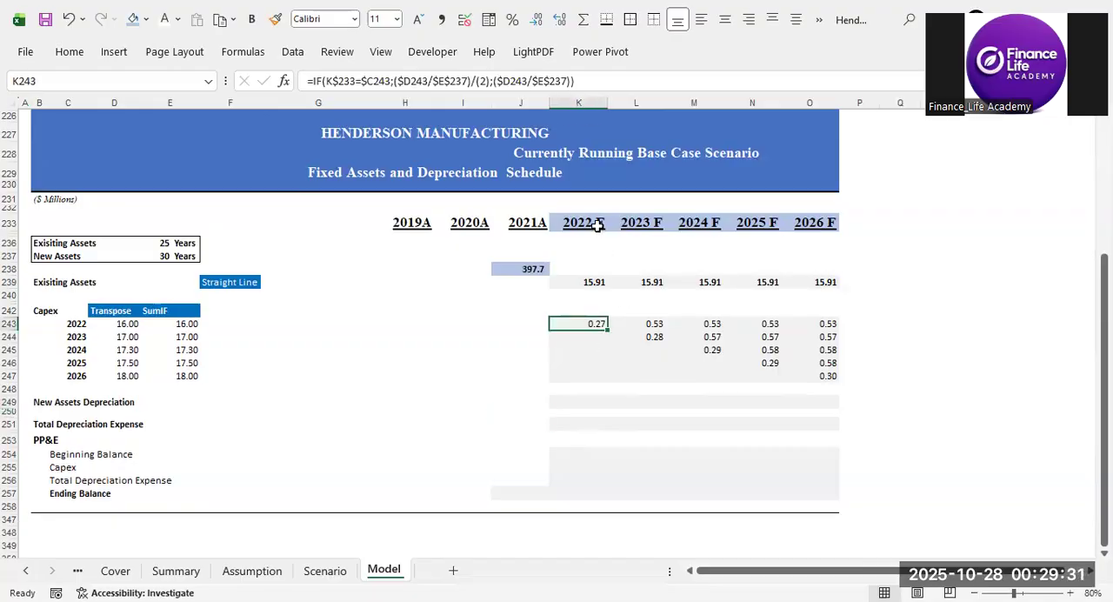
pyautogui.moveTo(583, 224); pyautogui.dragTo(813, 223)
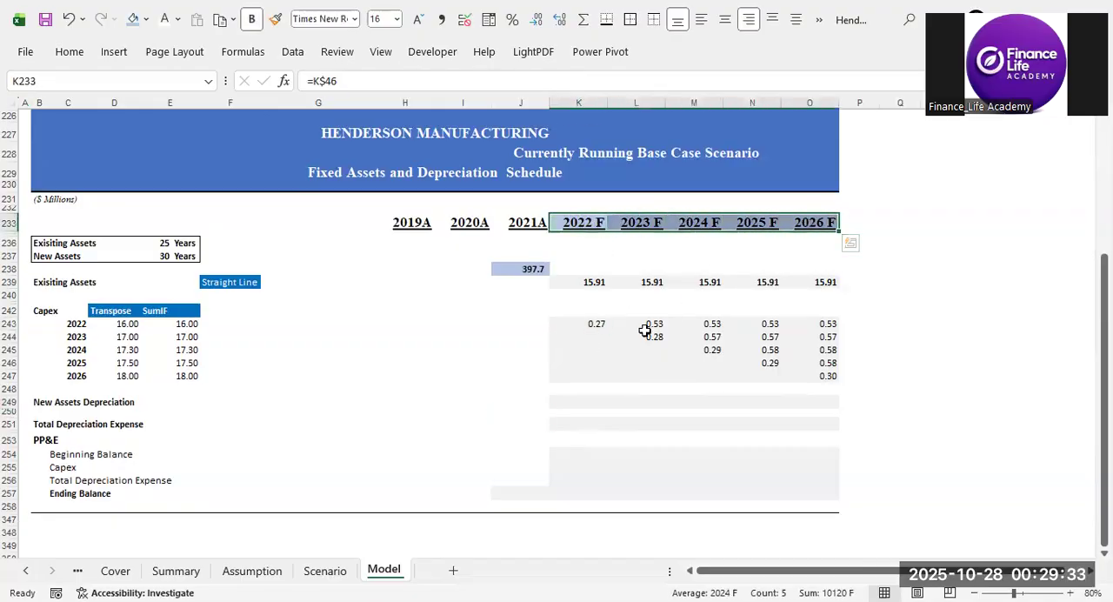
pyautogui.click(603, 322)
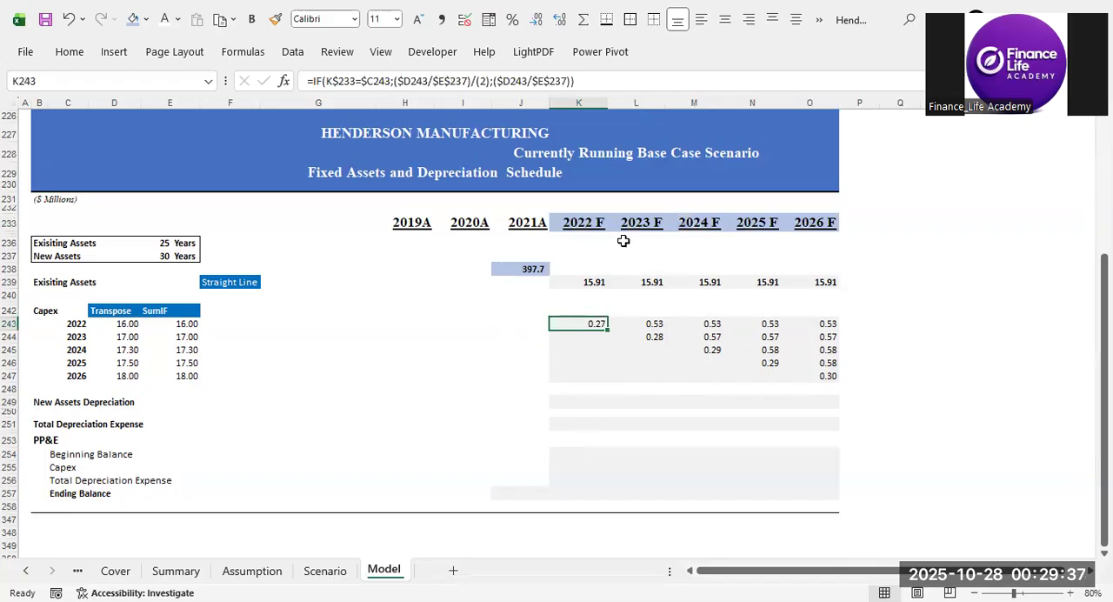
pyautogui.click(649, 327)
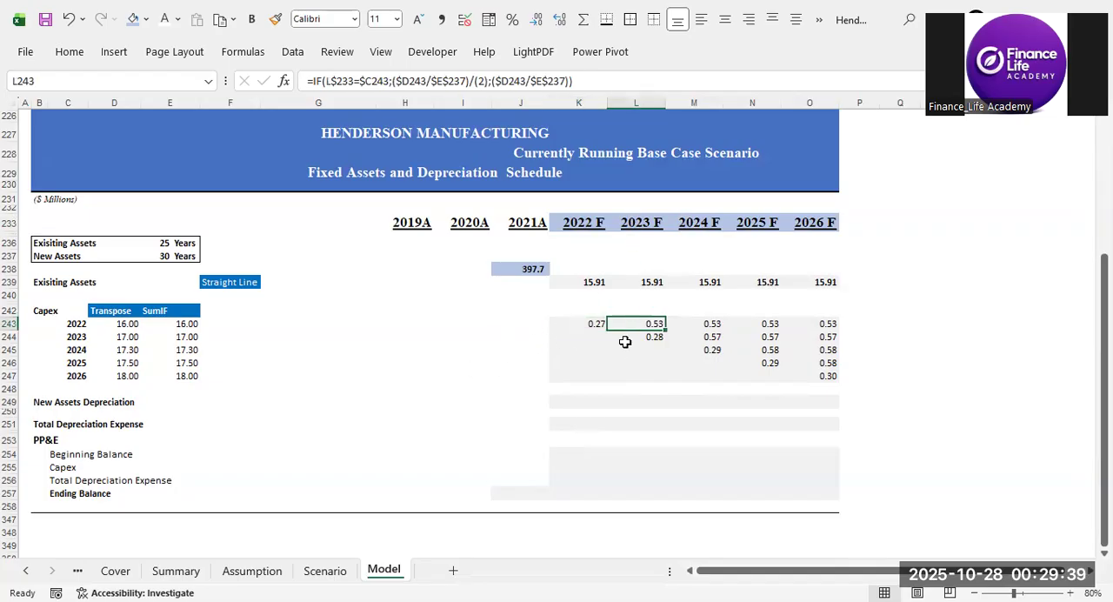
pyautogui.click(687, 375)
pyautogui.click(859, 388)
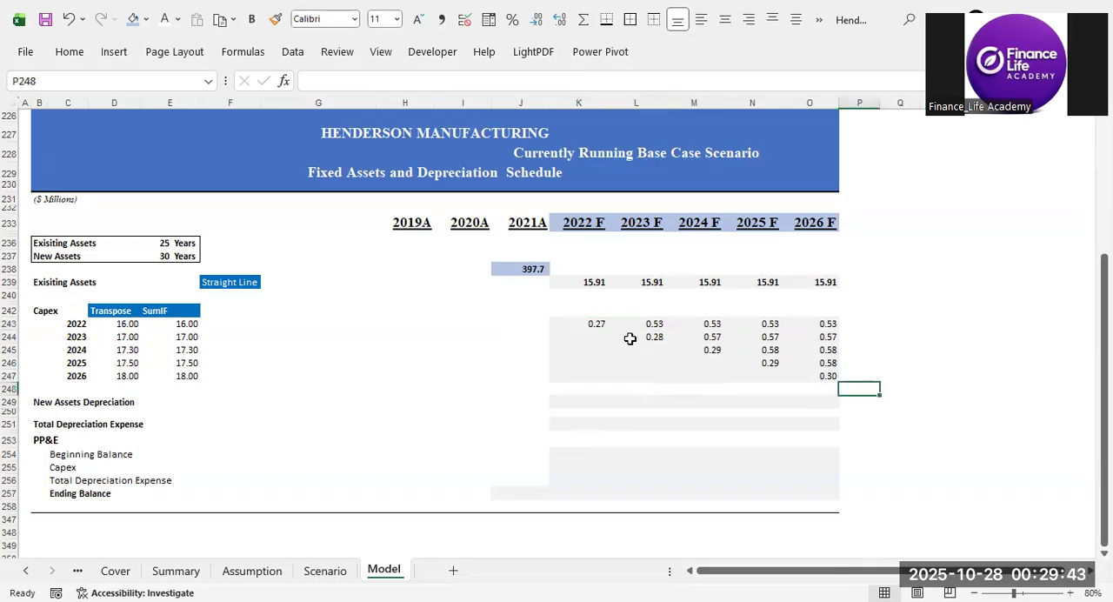
# Fill the 2022 capex depreciation cells K243:O243 with light orange and the 2023 cells L244:O244 with light blue.
pyautogui.moveTo(586, 322); pyautogui.dragTo(822, 322)
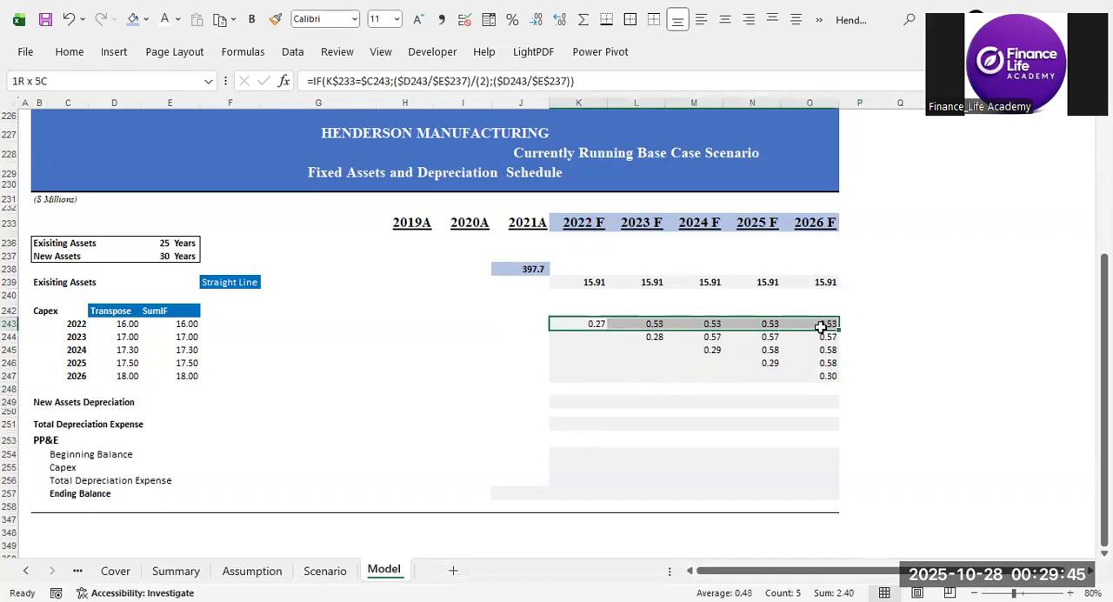
pyautogui.click(146, 18)
pyautogui.click(250, 105)
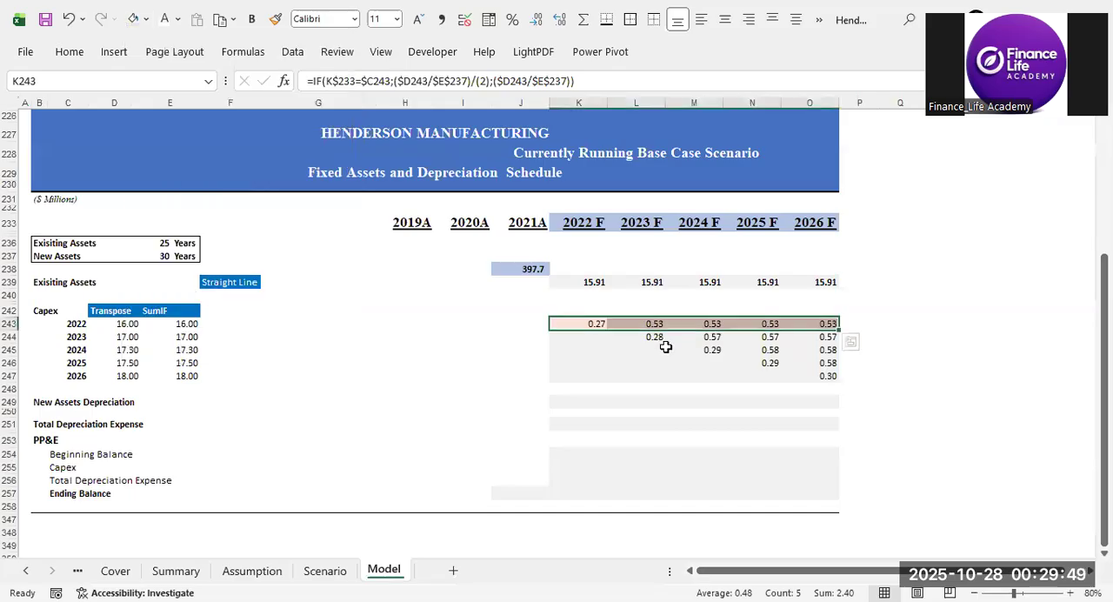
pyautogui.moveTo(592, 321); pyautogui.dragTo(805, 372)
pyautogui.moveTo(655, 336); pyautogui.dragTo(817, 338)
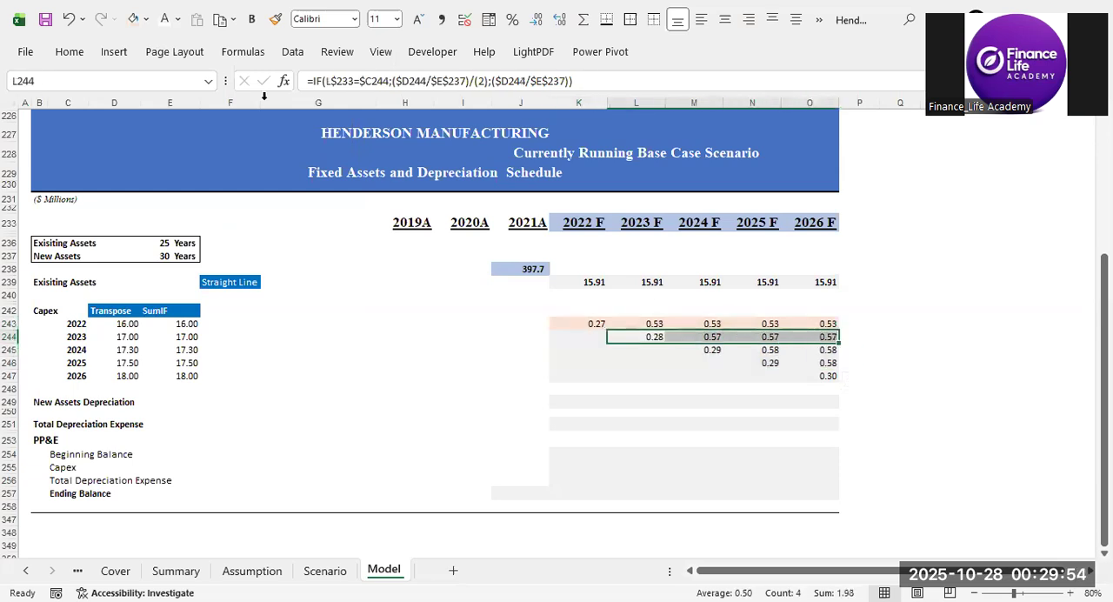
pyautogui.click(147, 19)
pyautogui.click(225, 118)
# Fill the 2024 capex depreciation cells M245:O245 with green and the 2025 cells N246:O246 with a deeper light orange.
pyautogui.moveTo(711, 350); pyautogui.dragTo(793, 354)
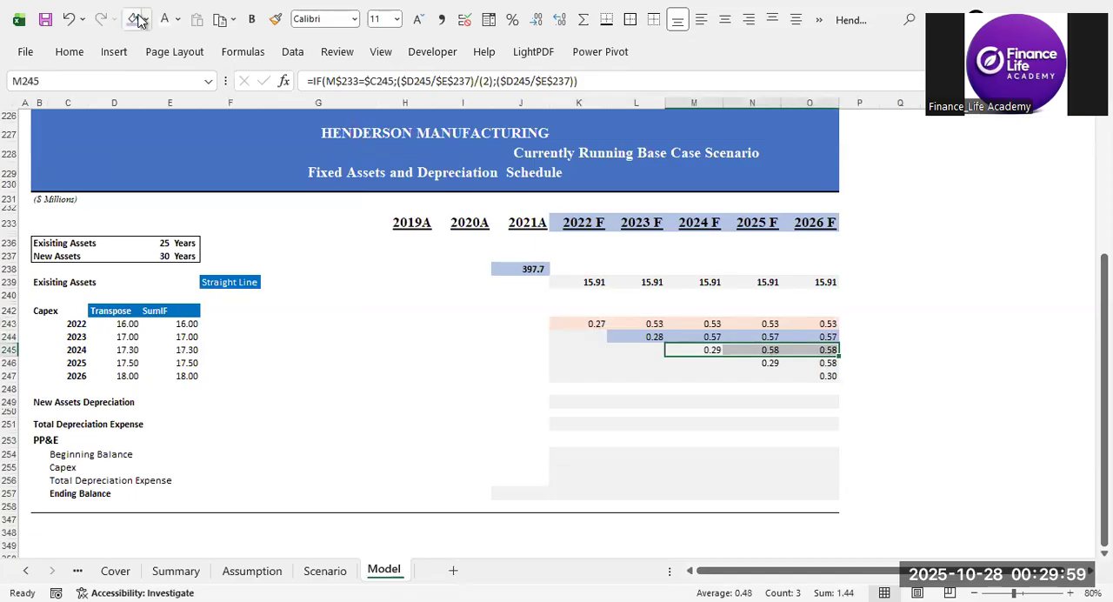
pyautogui.click(146, 20)
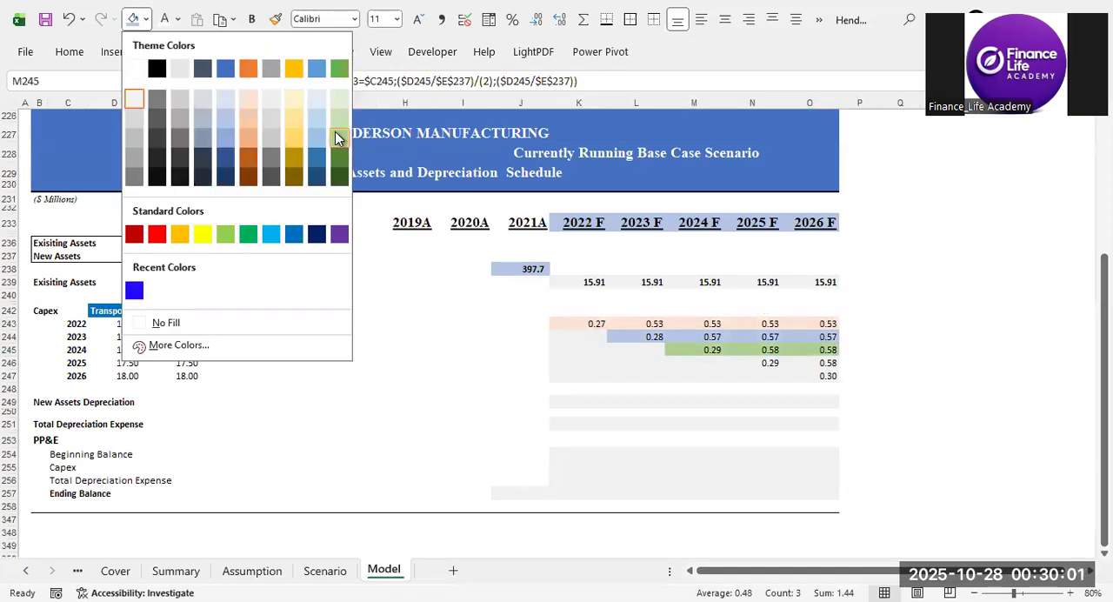
pyautogui.click(336, 134)
pyautogui.moveTo(758, 365); pyautogui.dragTo(802, 366)
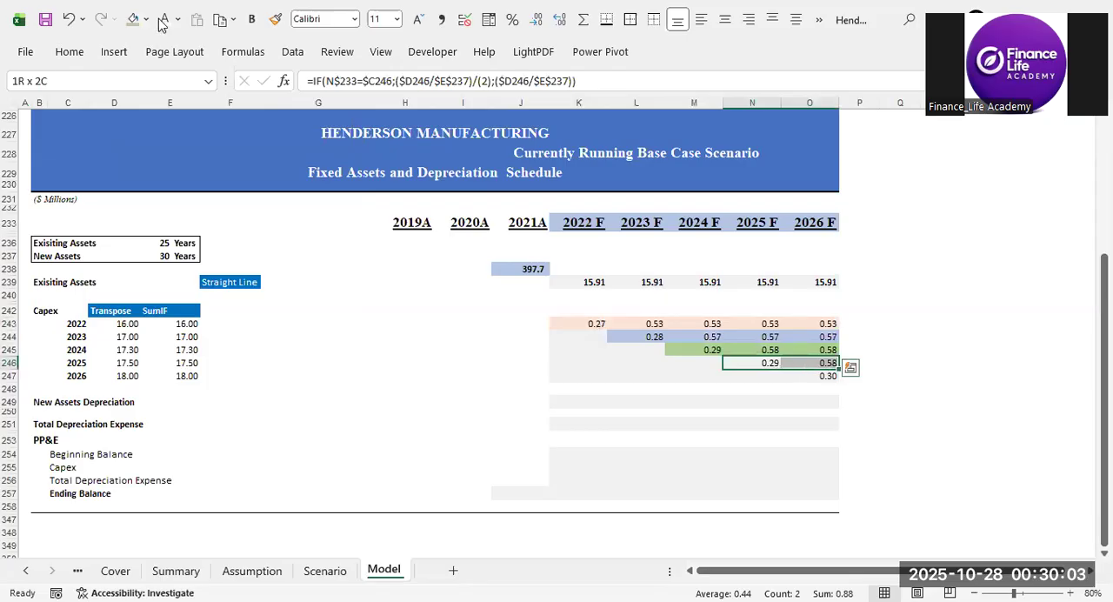
pyautogui.click(146, 19)
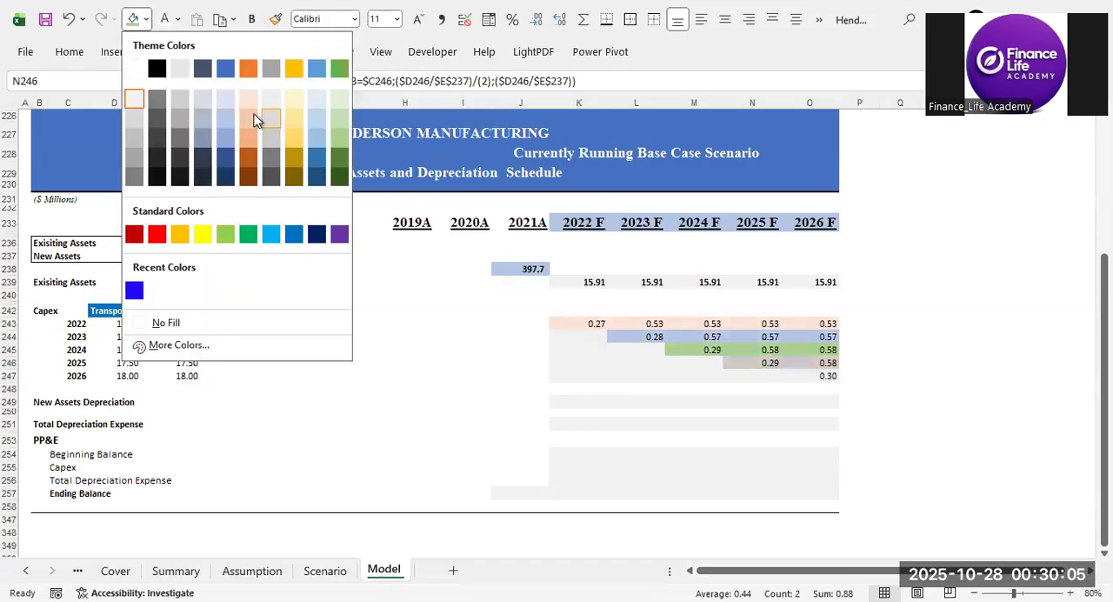
pyautogui.click(252, 120)
# Fill the 2026 capex depreciation cell O247 with grey.
pyautogui.click(809, 376)
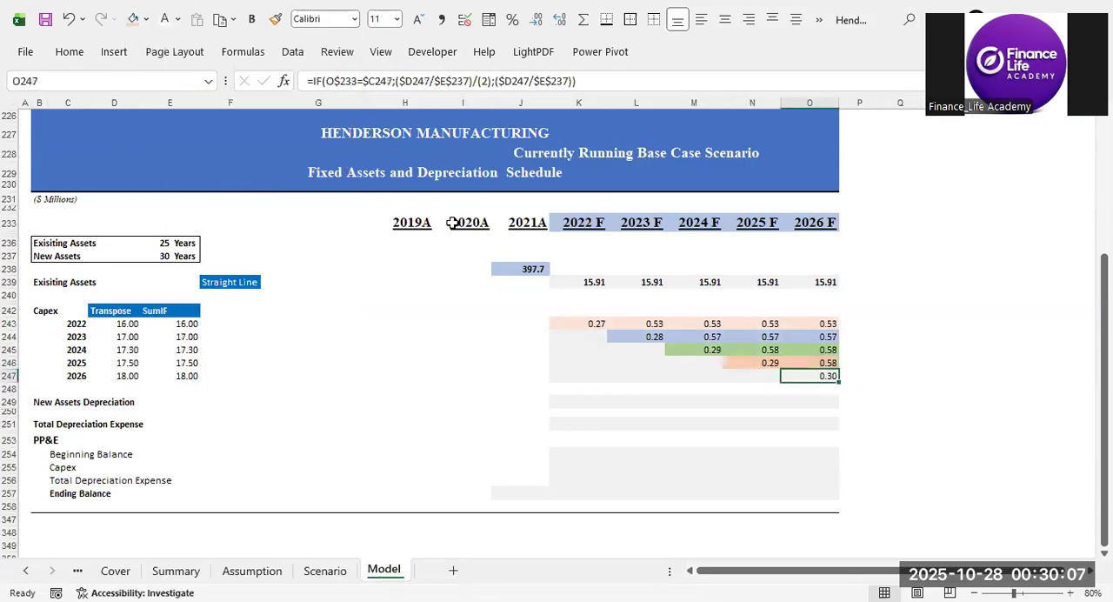
pyautogui.click(147, 19)
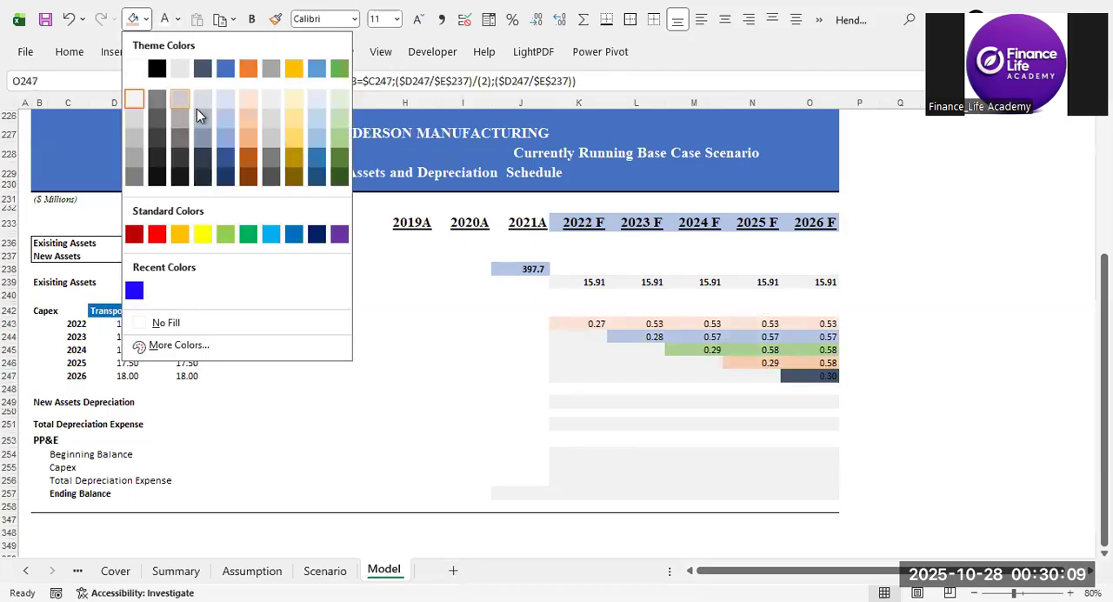
pyautogui.click(182, 118)
pyautogui.click(896, 423)
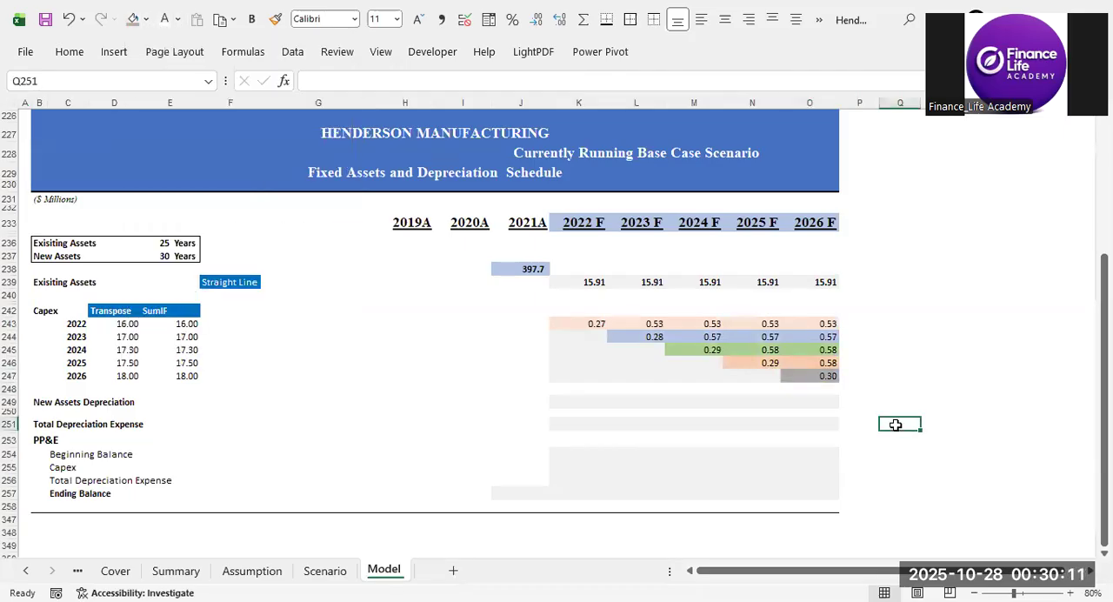
pyautogui.click(575, 323)
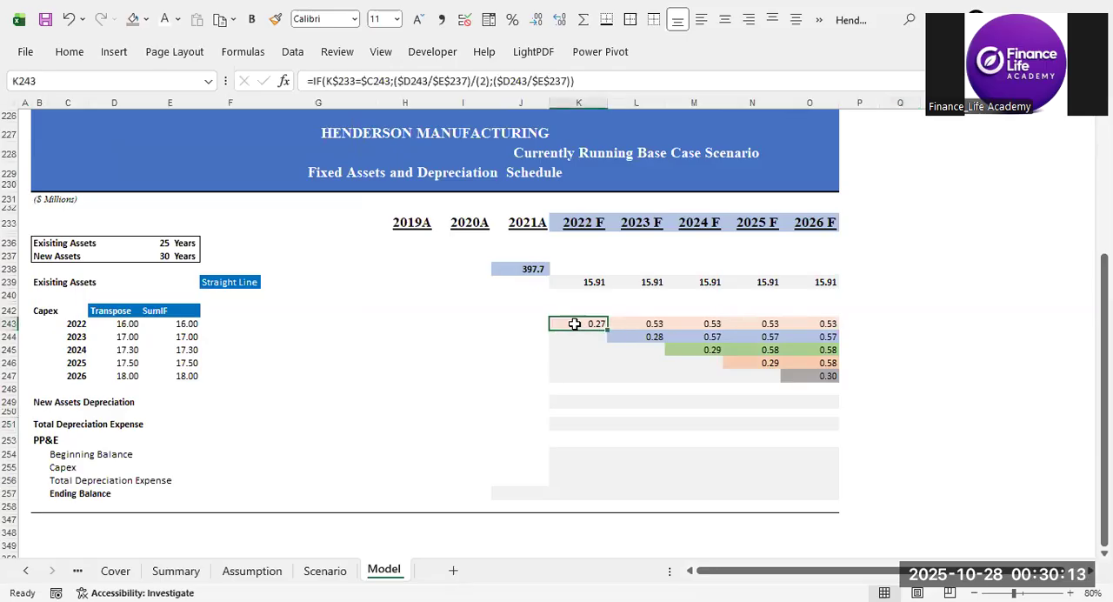
pyautogui.moveTo(575, 324); pyautogui.dragTo(819, 365)
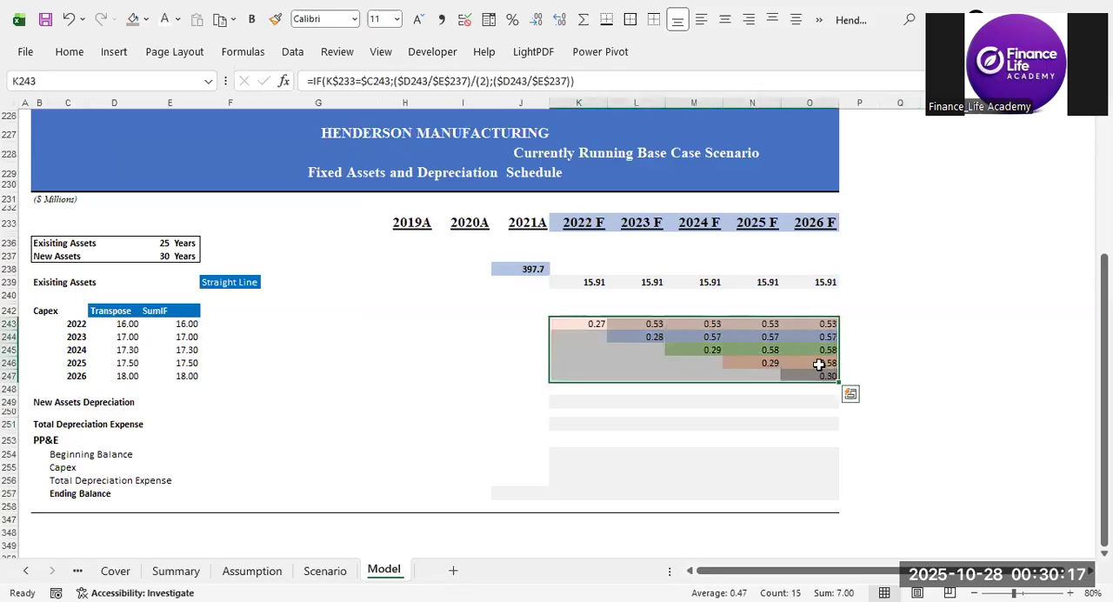
pyautogui.click(584, 323)
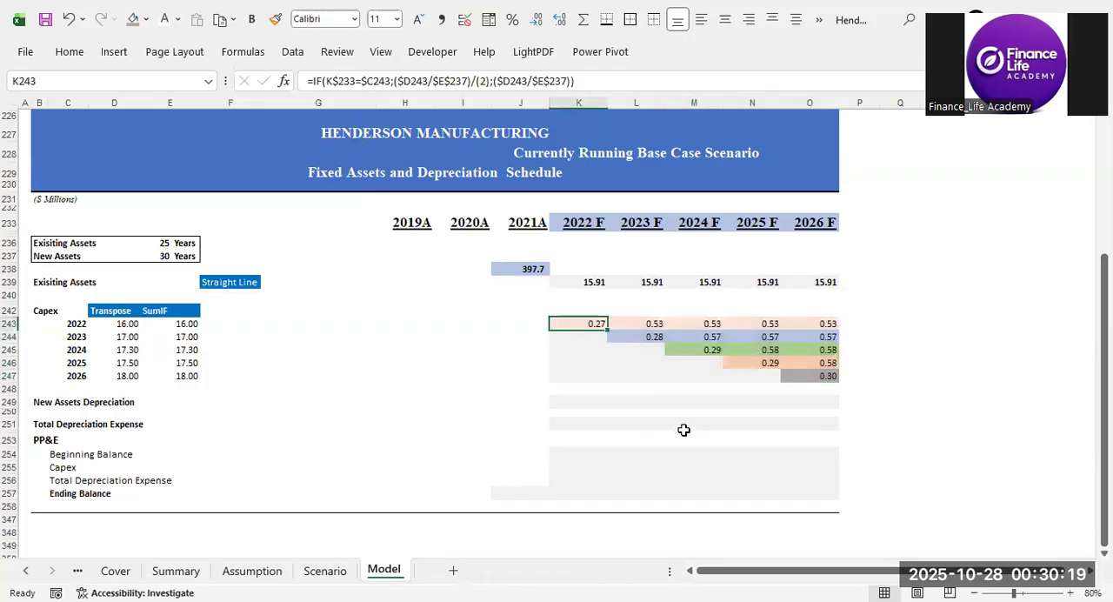
pyautogui.click(603, 375)
pyautogui.click(583, 320)
pyautogui.click(913, 379)
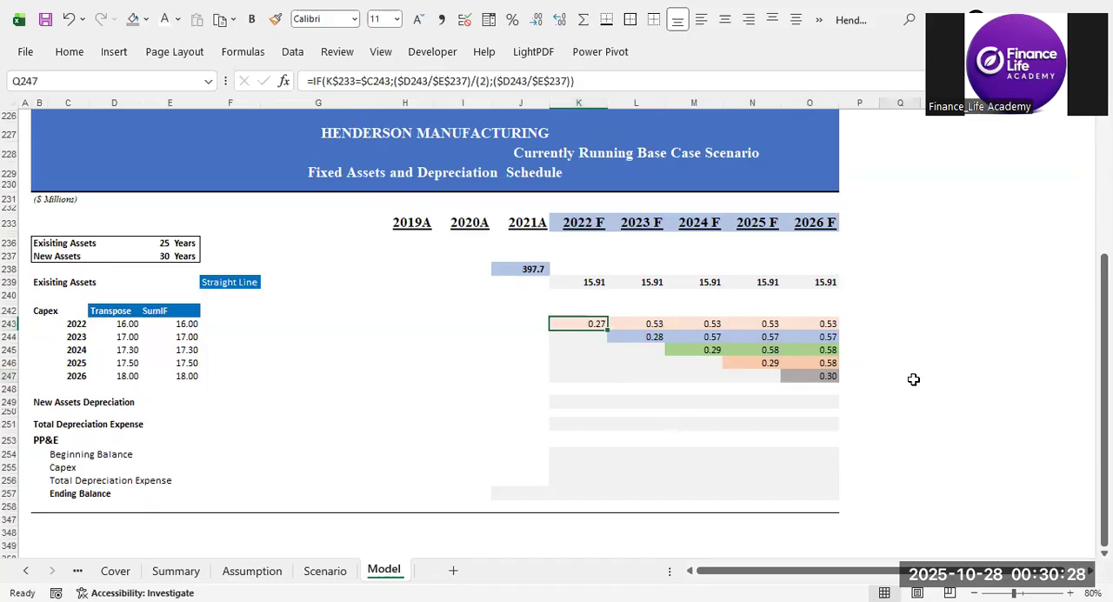
# Wrap the K243 depreciation formula in an outer IF whose logical test begins with K$233<.
pyautogui.click(579, 323)
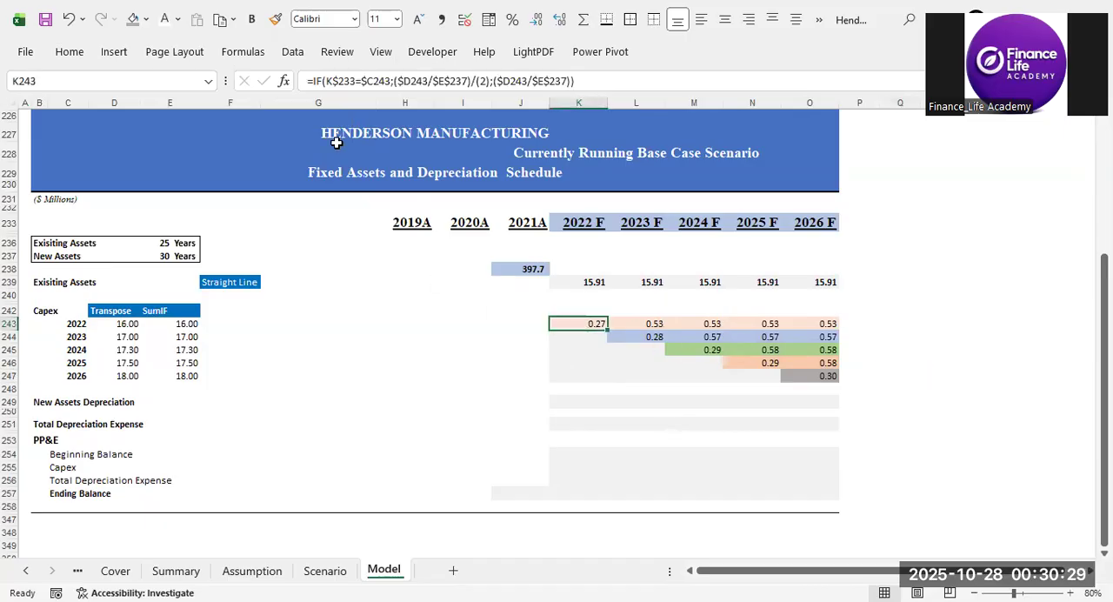
pyautogui.click(312, 81)
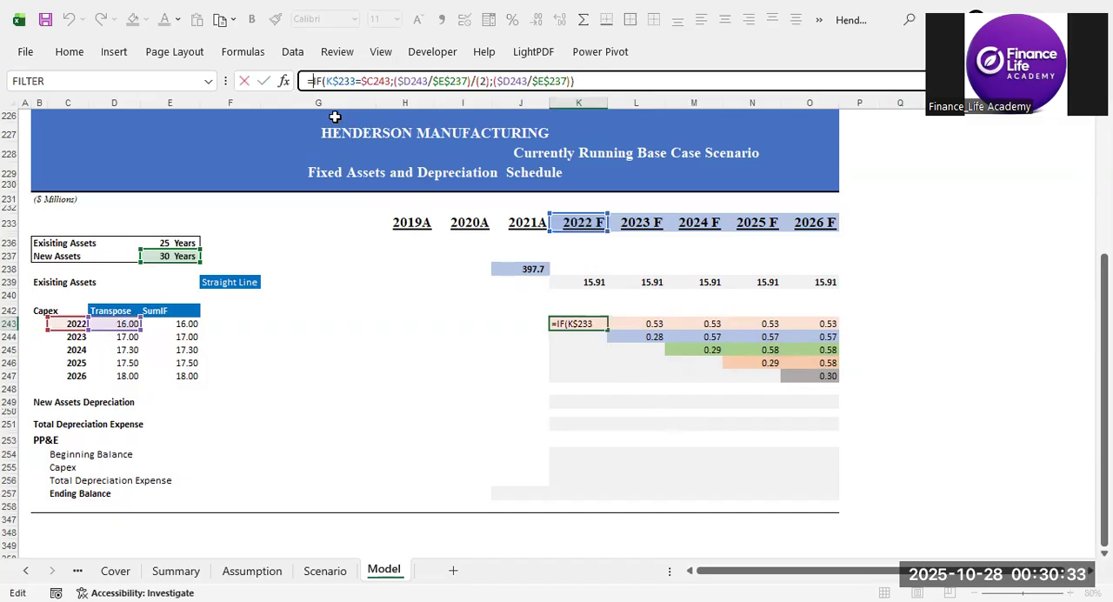
pyautogui.write('if')
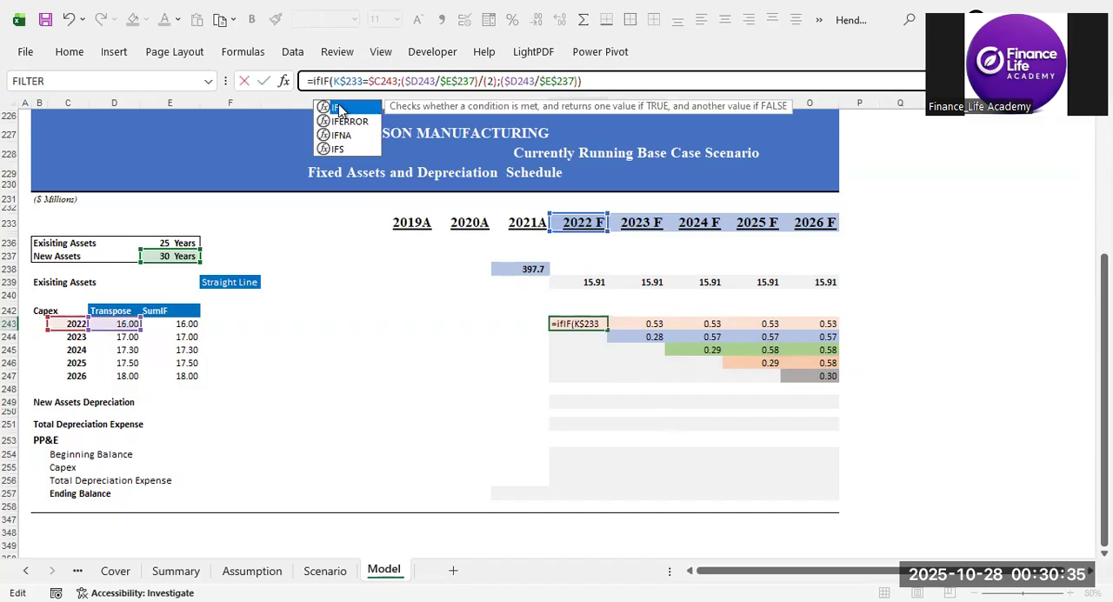
pyautogui.press('Tab')
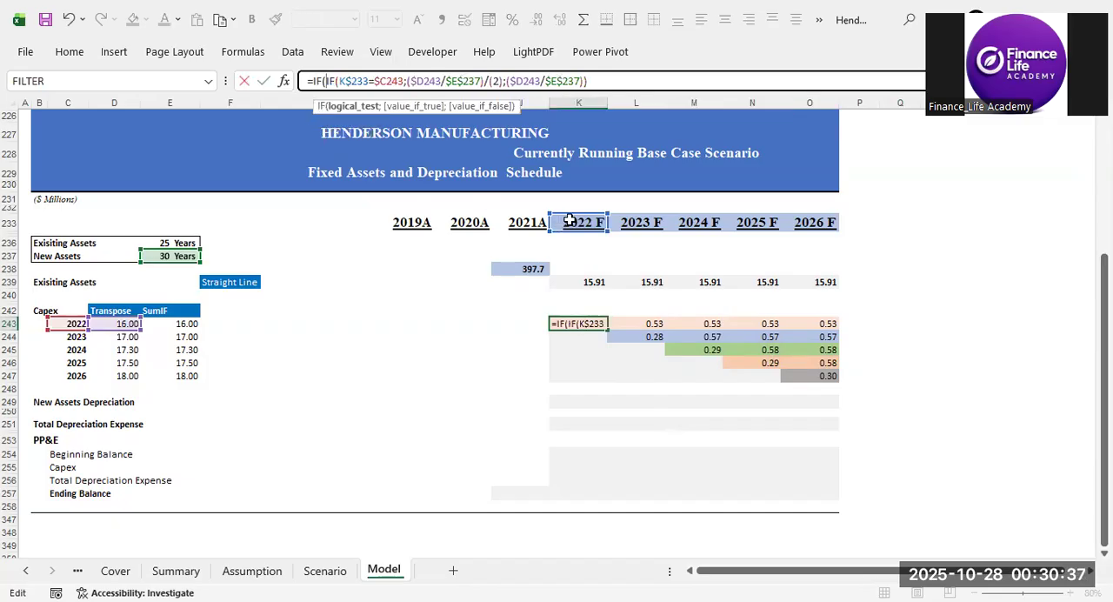
pyautogui.click(570, 221)
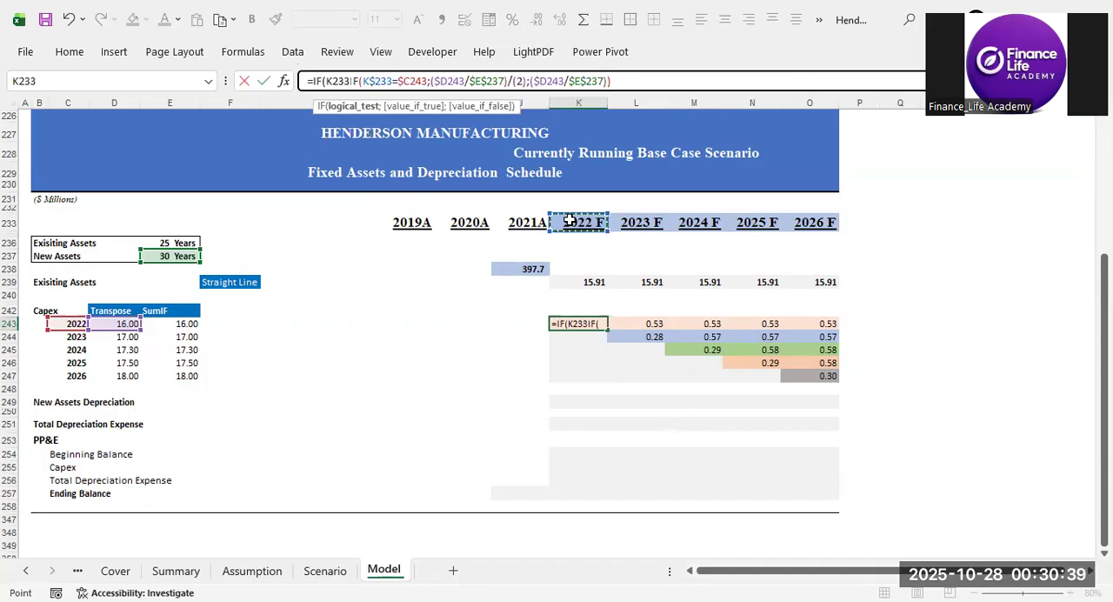
pyautogui.write('<')
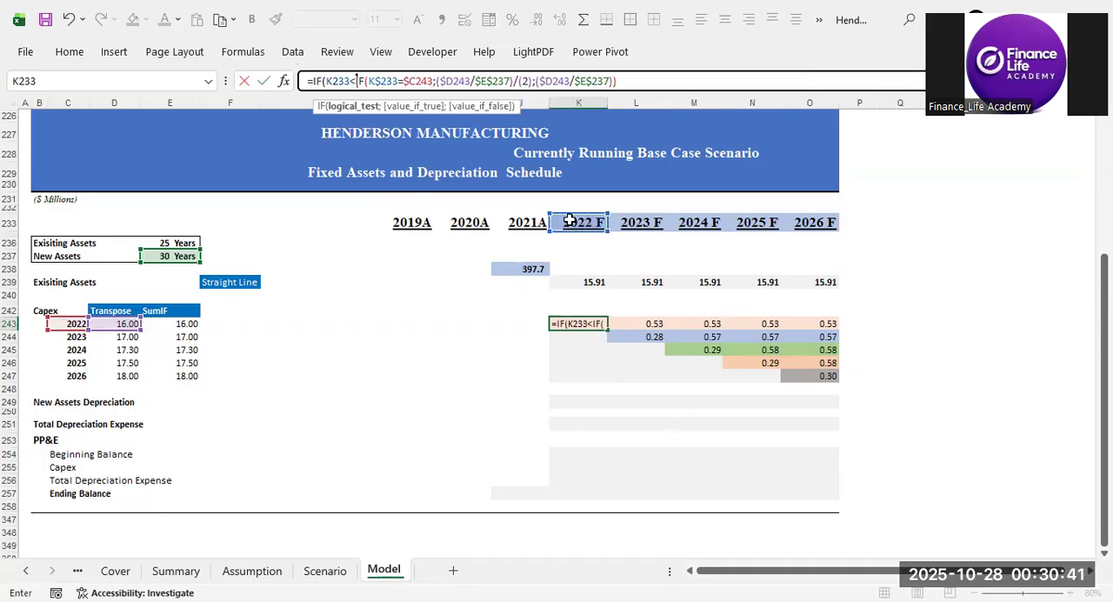
pyautogui.doubleClick(339, 81)
pyautogui.press('F4')
pyautogui.press('F4')
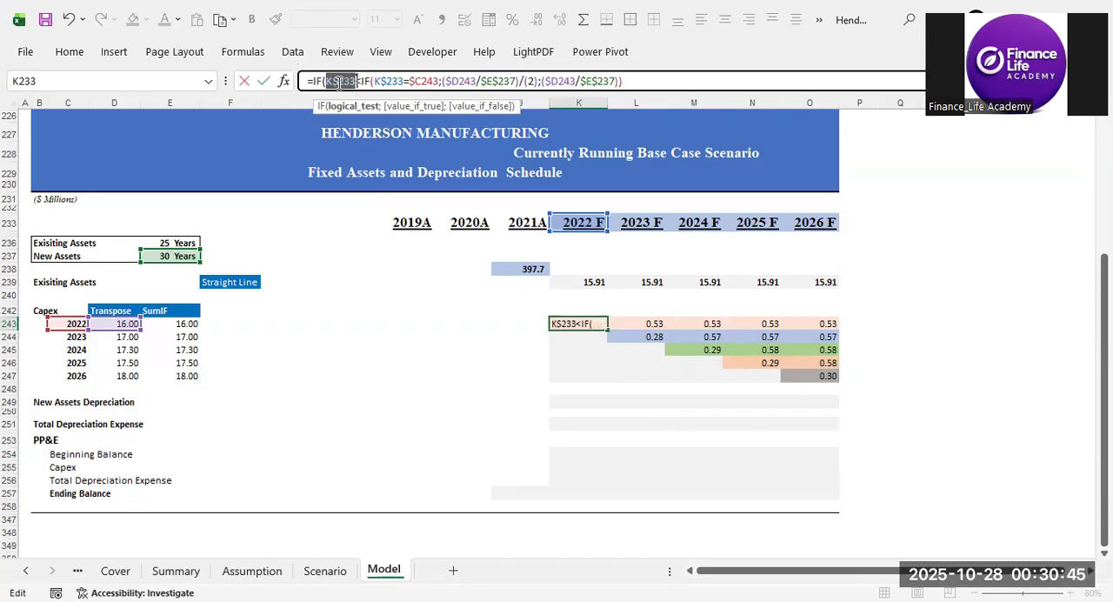
pyautogui.click(363, 82)
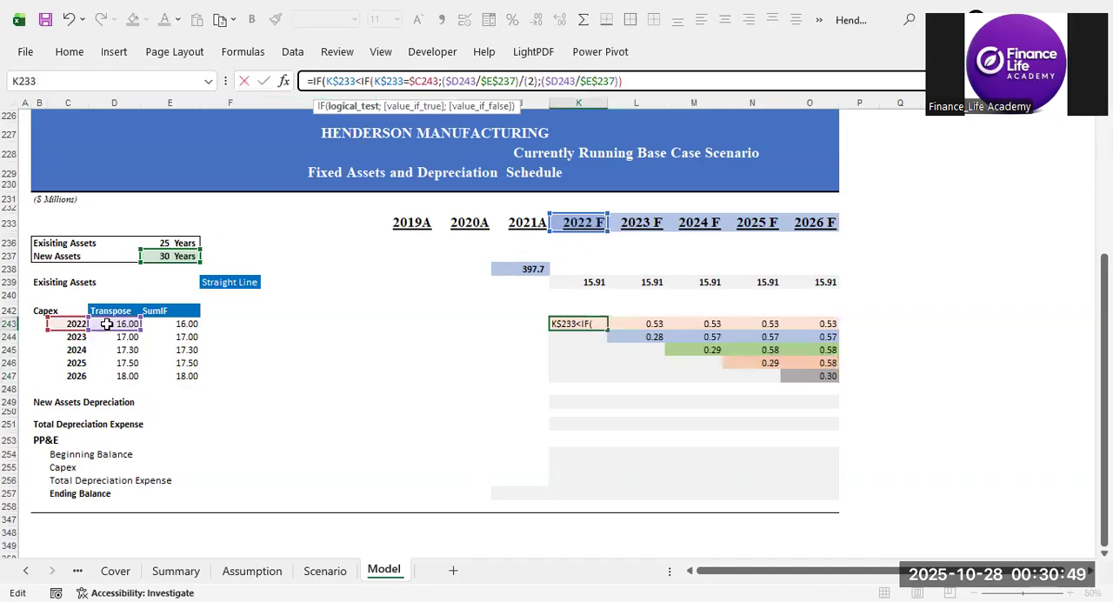
# Complete the outer IF in K243 with $C243 in the test, "" if true, and the existing IF formula if false.
pyautogui.click(66, 324)
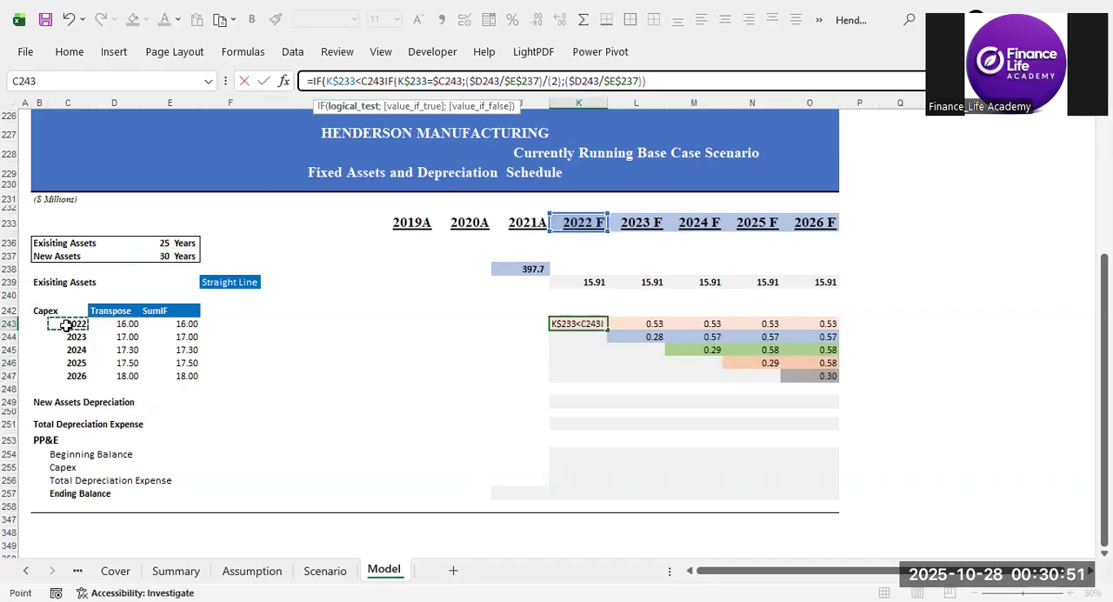
pyautogui.press('F4')
pyautogui.press('F4')
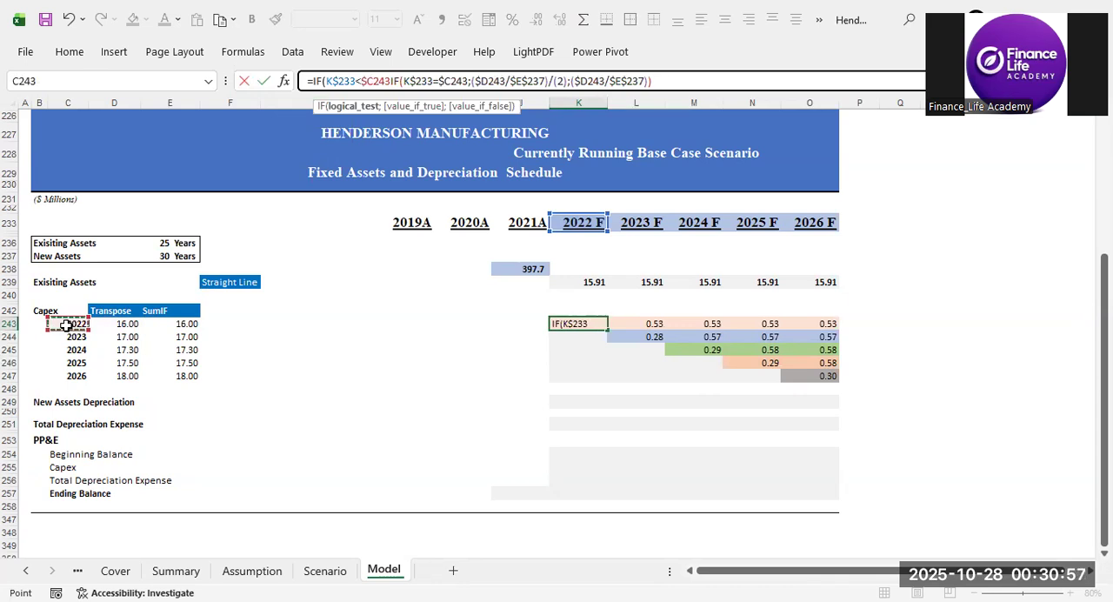
pyautogui.click(374, 81)
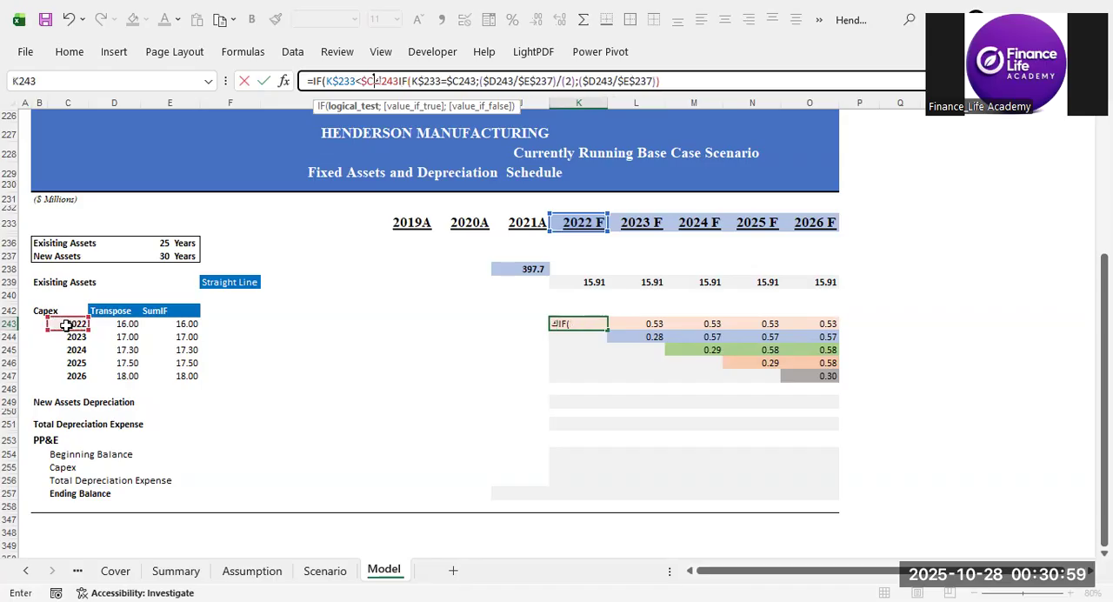
pyautogui.click(392, 81)
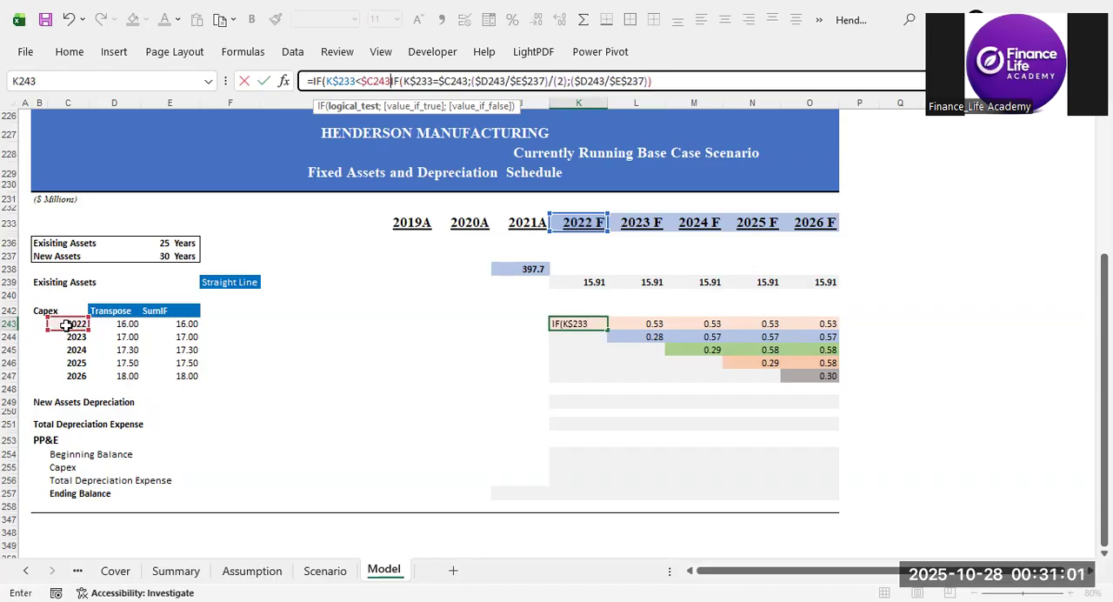
pyautogui.write(';""')
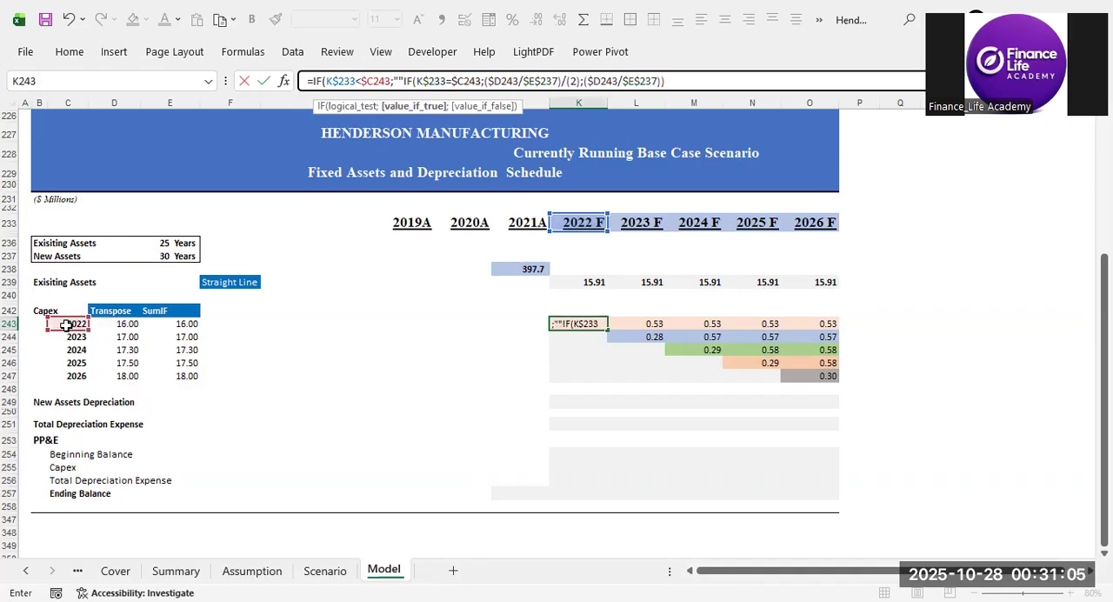
pyautogui.write(';')
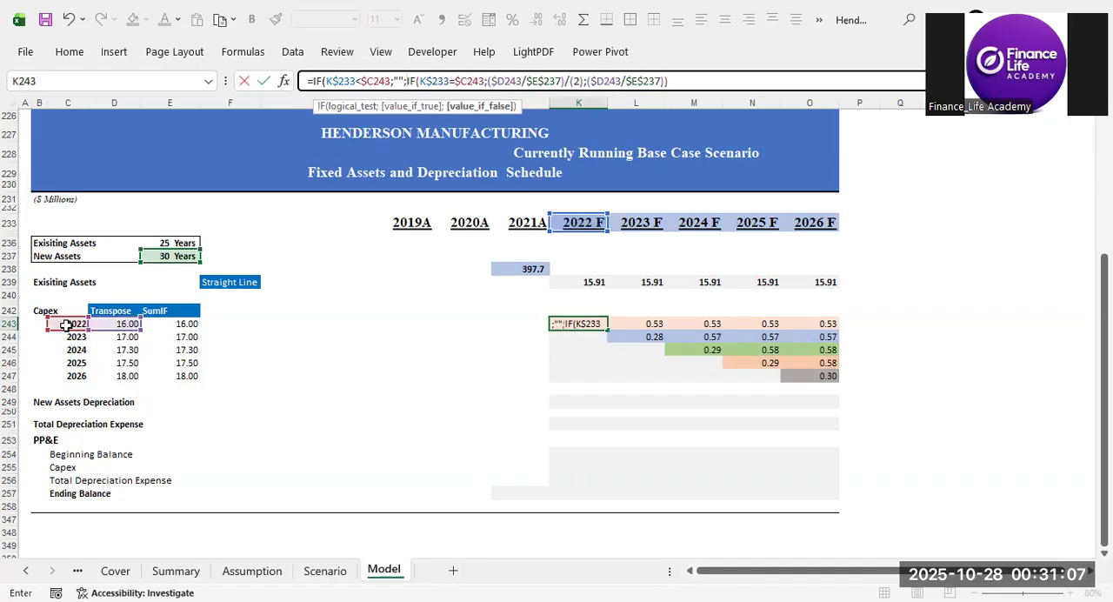
pyautogui.click(740, 86)
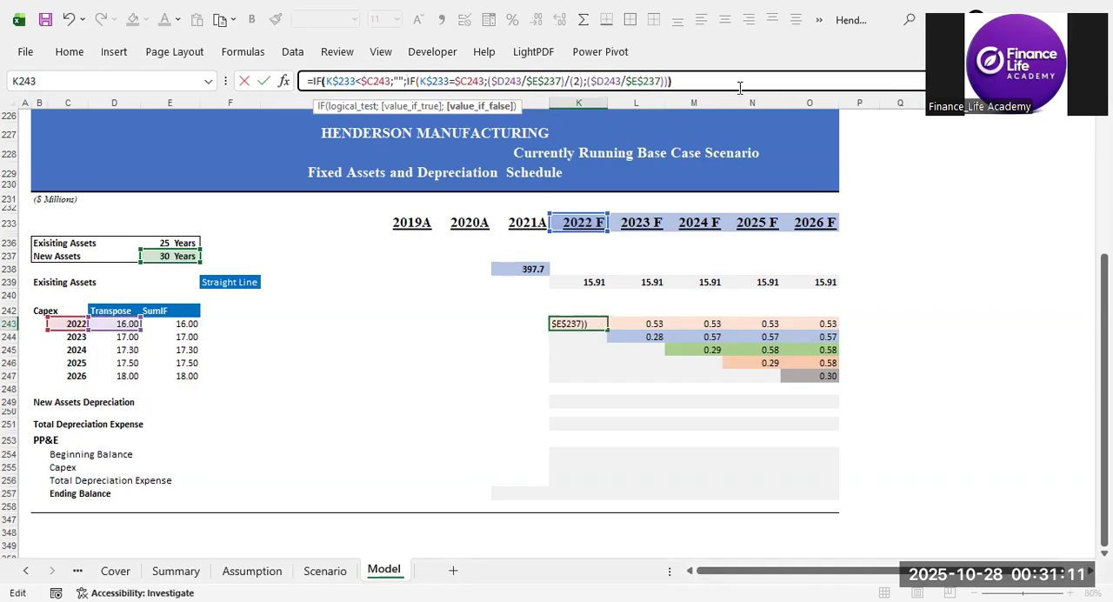
pyautogui.hotkey('ctrl', 'Return')
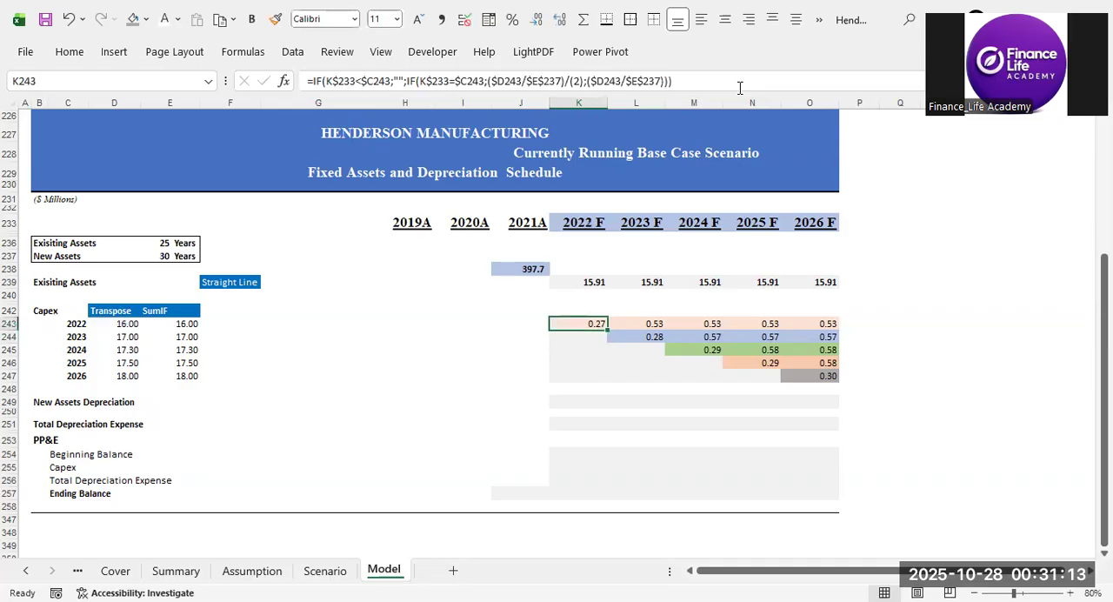
# Copy the K243 formula across K243:O247, pasting formulas only to keep the fill colours.
pyautogui.hotkey('ctrl', 'c')
pyautogui.hotkey('shift', 'Down')
pyautogui.hotkey('shift', 'Up')
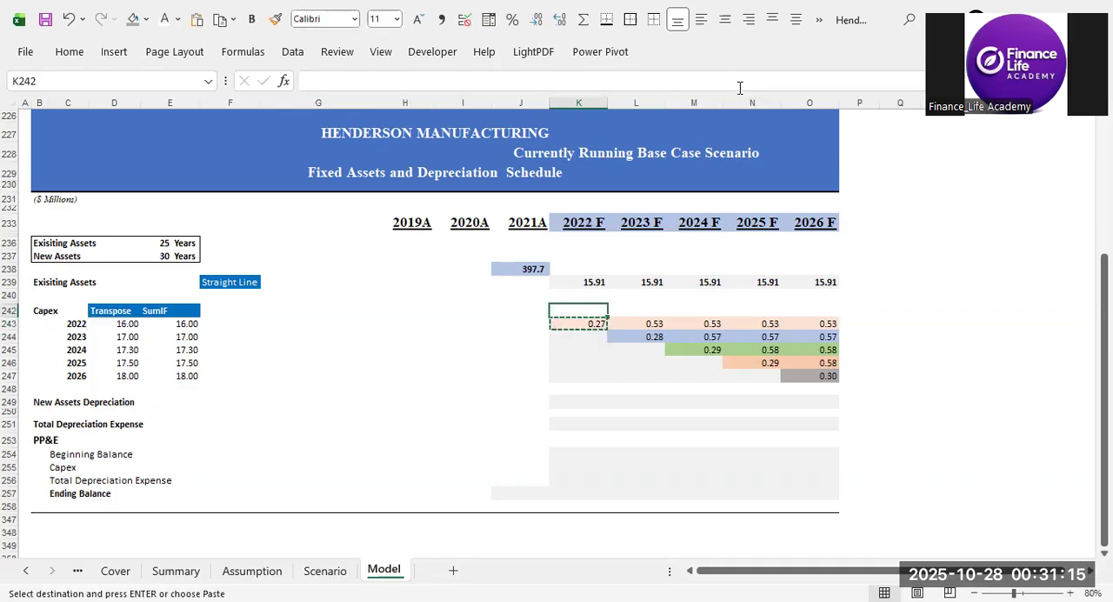
pyautogui.hotkey('shift', 'Right')
pyautogui.hotkey('shift', 'Right')
pyautogui.hotkey('shift', 'Right')
pyautogui.hotkey('shift', 'Right')
pyautogui.hotkey('shift', 'Down')
pyautogui.hotkey('shift', 'Down')
pyautogui.hotkey('shift', 'Down')
pyautogui.hotkey('shift', 'Down')
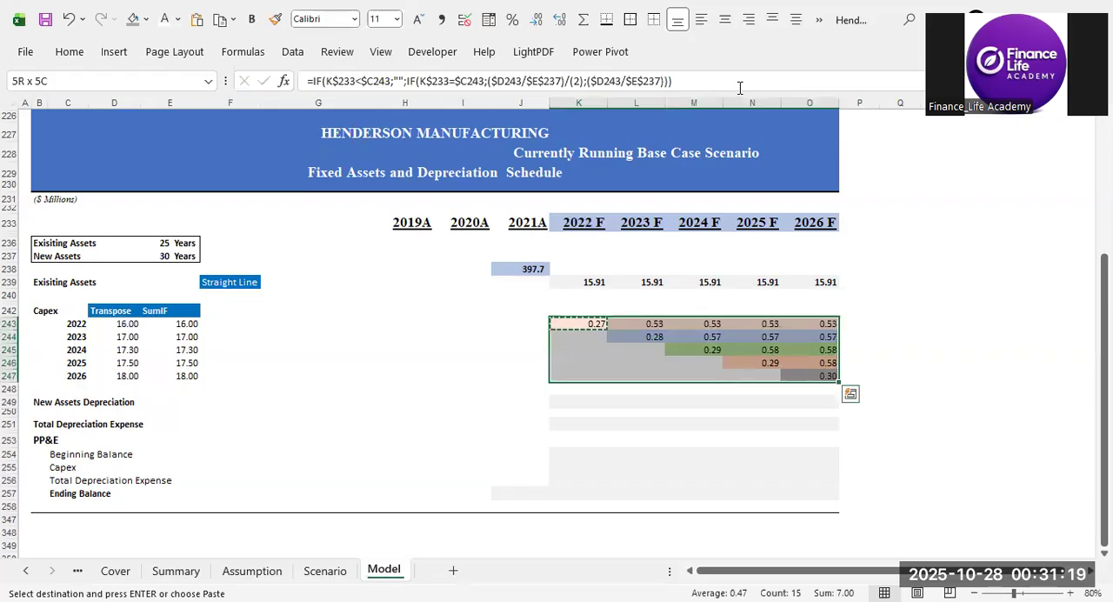
pyautogui.hotkey('ctrl', 'alt', 'v')
pyautogui.press('f')
pyautogui.press('Return')
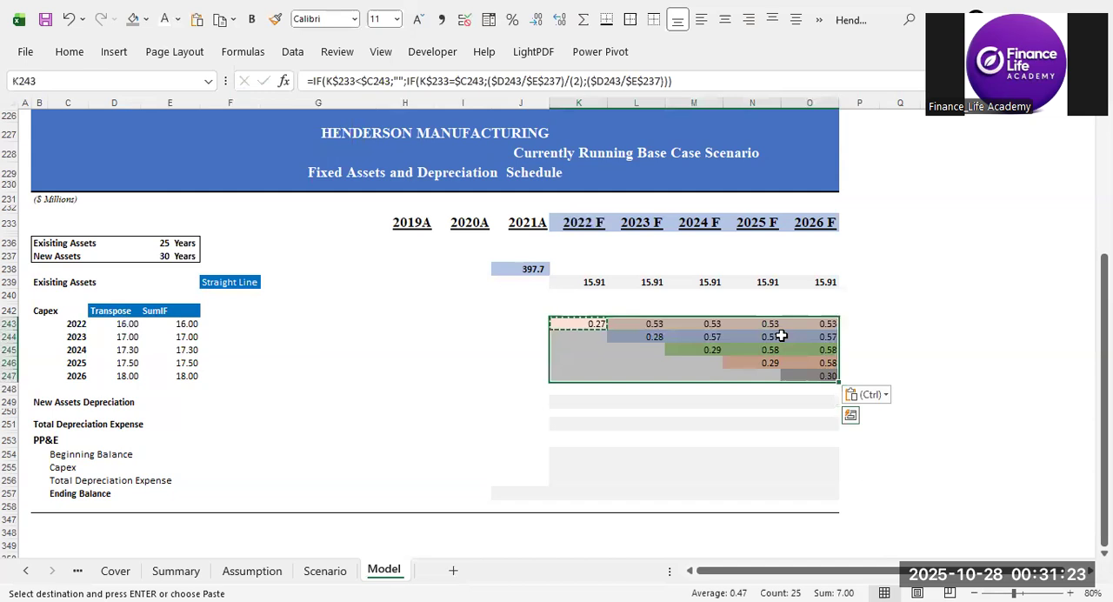
# Examine the nested IF formulas across K243:O247 and the existing assets depreciation in K239:O239.
pyautogui.click(599, 360)
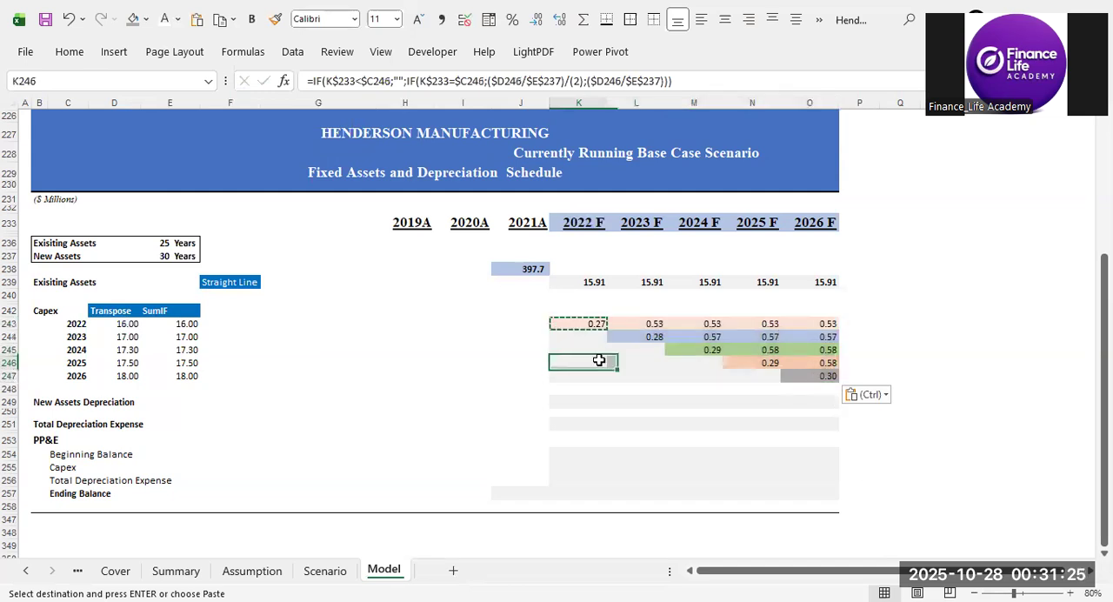
pyautogui.click(581, 325)
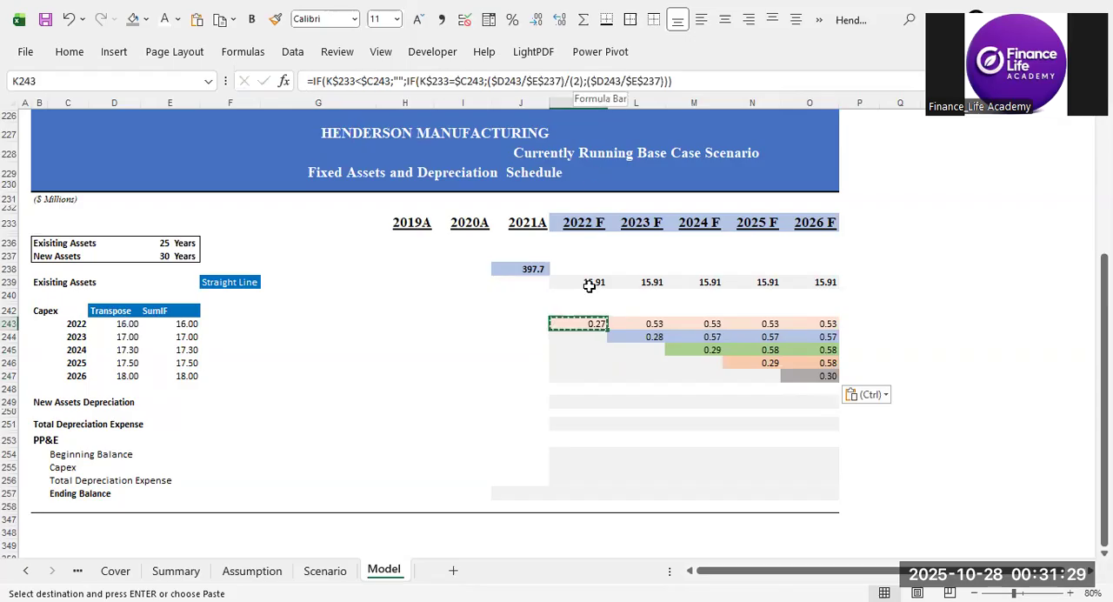
pyautogui.moveTo(586, 322); pyautogui.dragTo(792, 370)
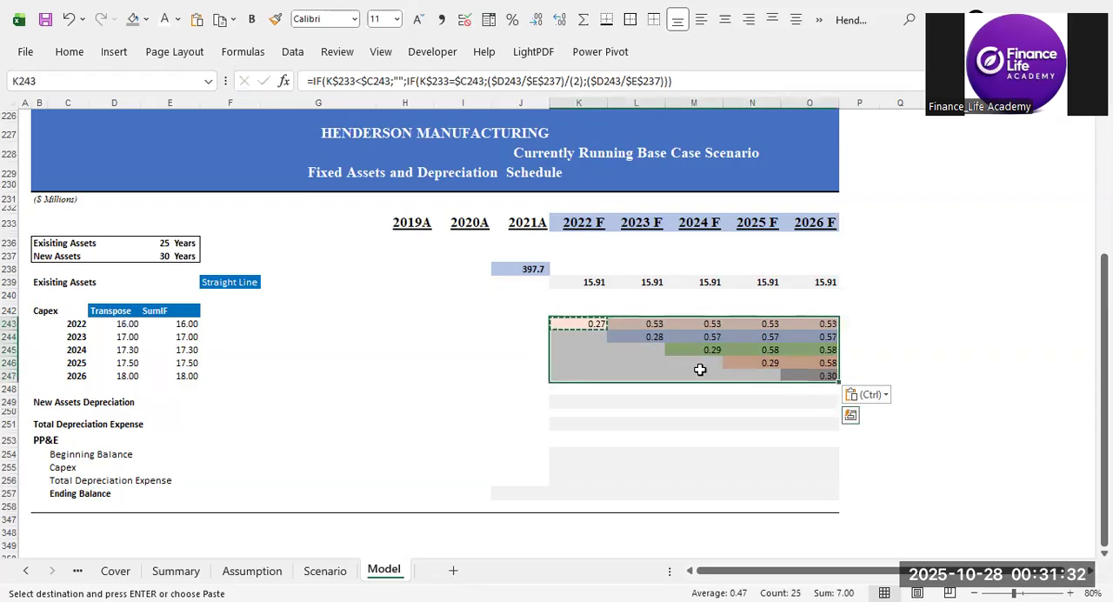
pyautogui.click(586, 321)
pyautogui.click(640, 374)
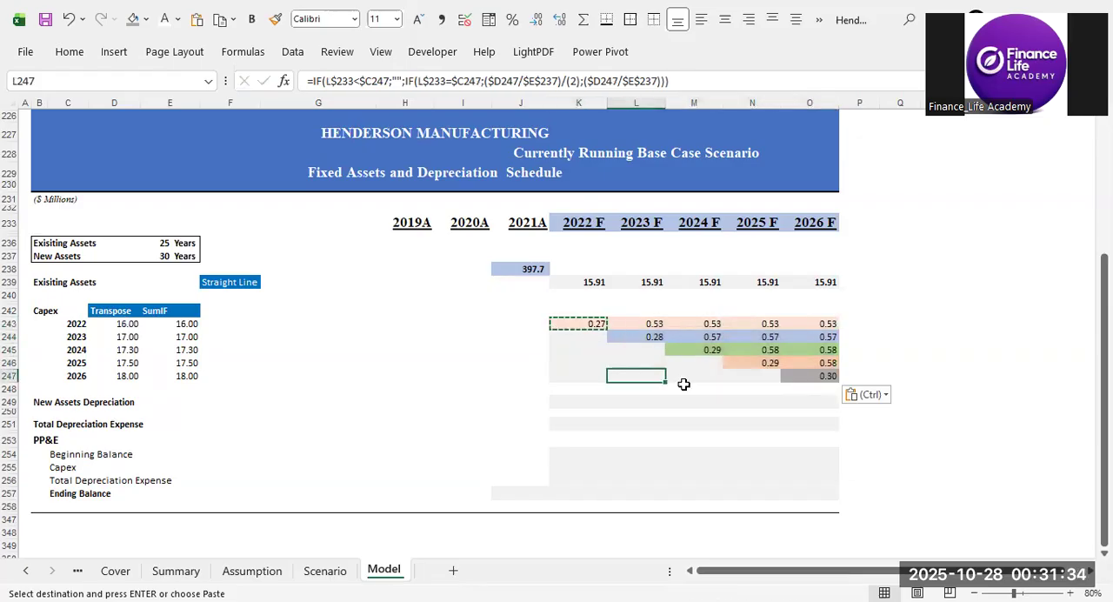
pyautogui.click(758, 374)
pyautogui.click(792, 374)
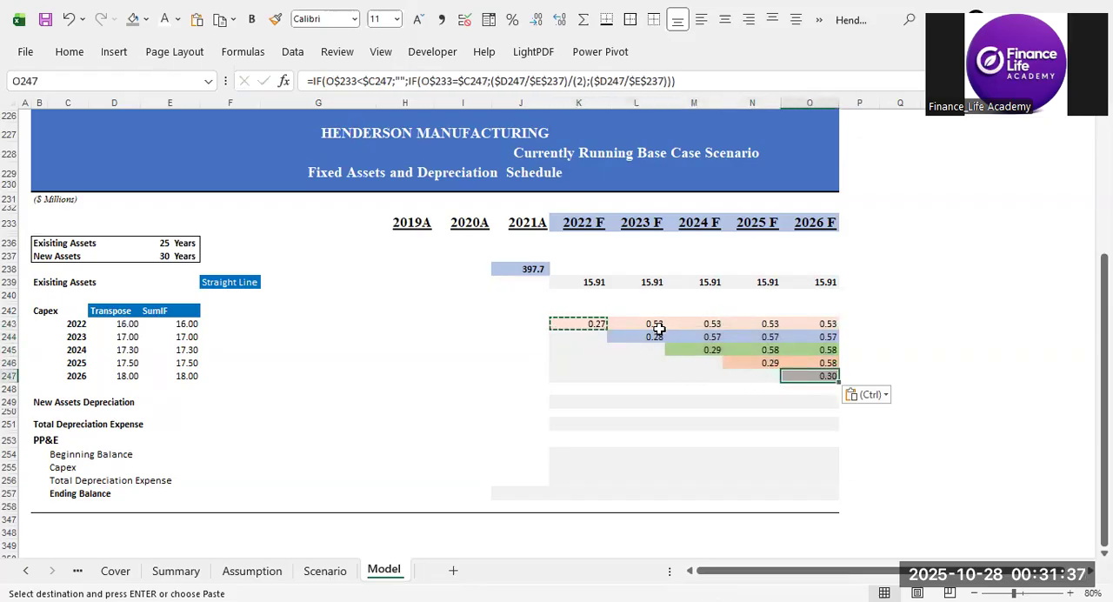
pyautogui.moveTo(649, 323); pyautogui.dragTo(757, 338)
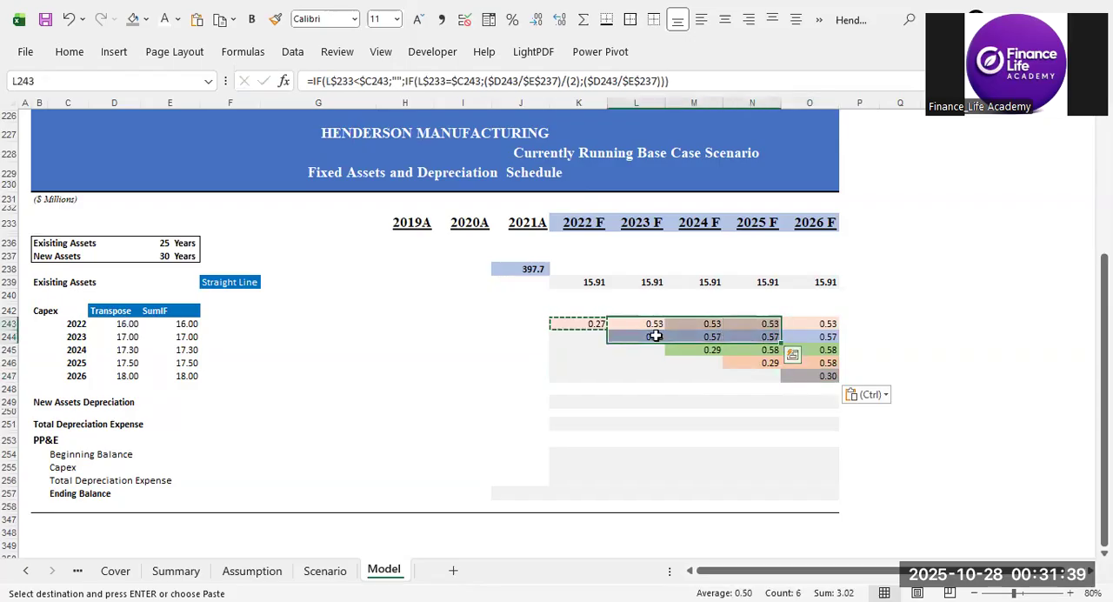
pyautogui.click(656, 338)
pyautogui.click(648, 351)
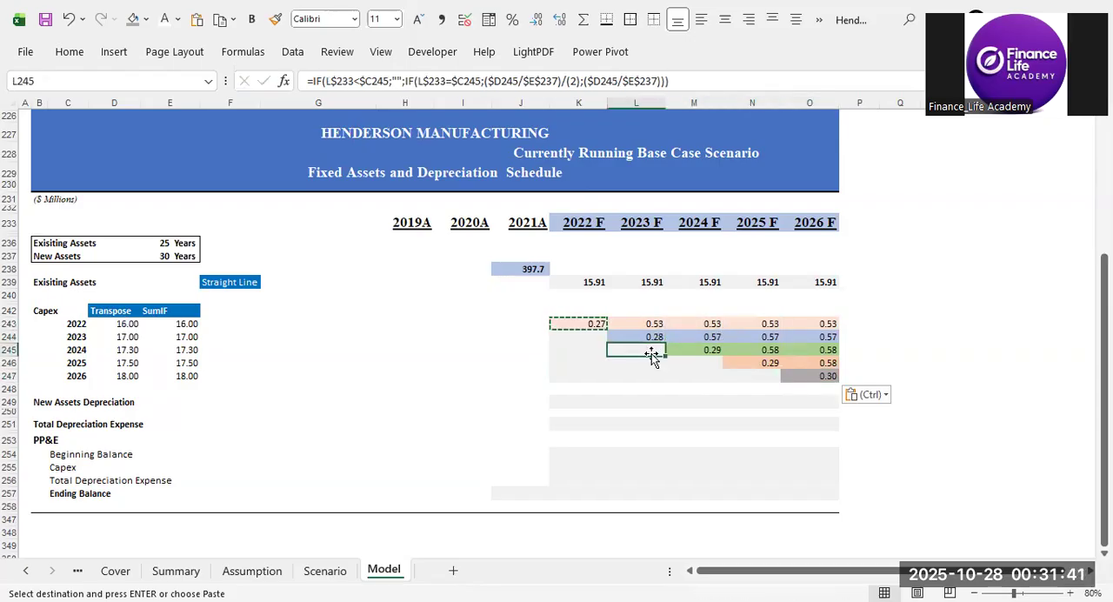
pyautogui.click(579, 352)
pyautogui.click(649, 353)
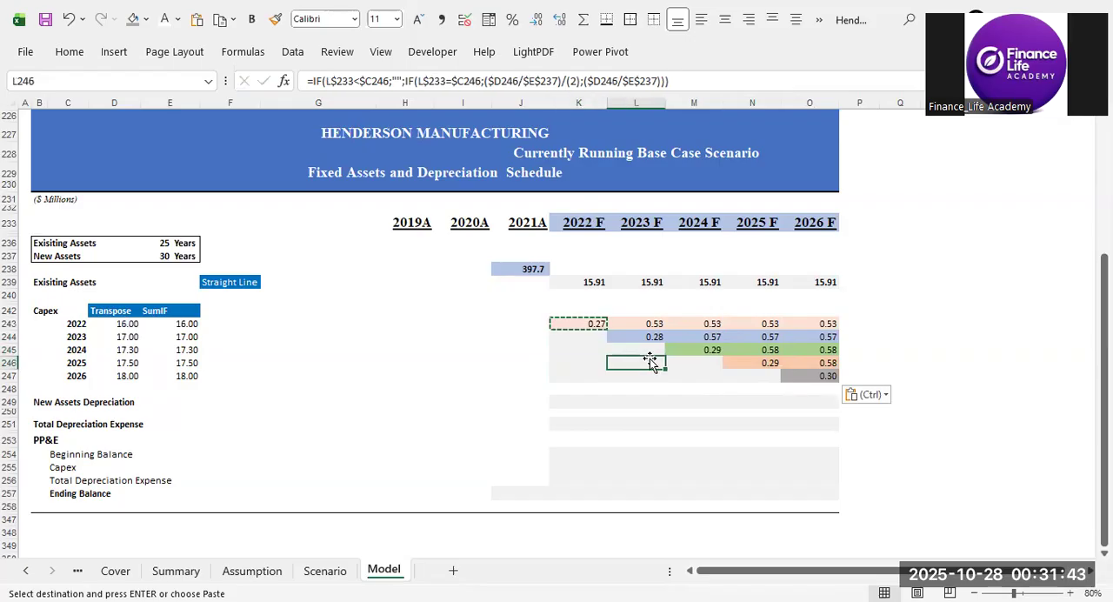
pyautogui.click(668, 350)
pyautogui.click(651, 351)
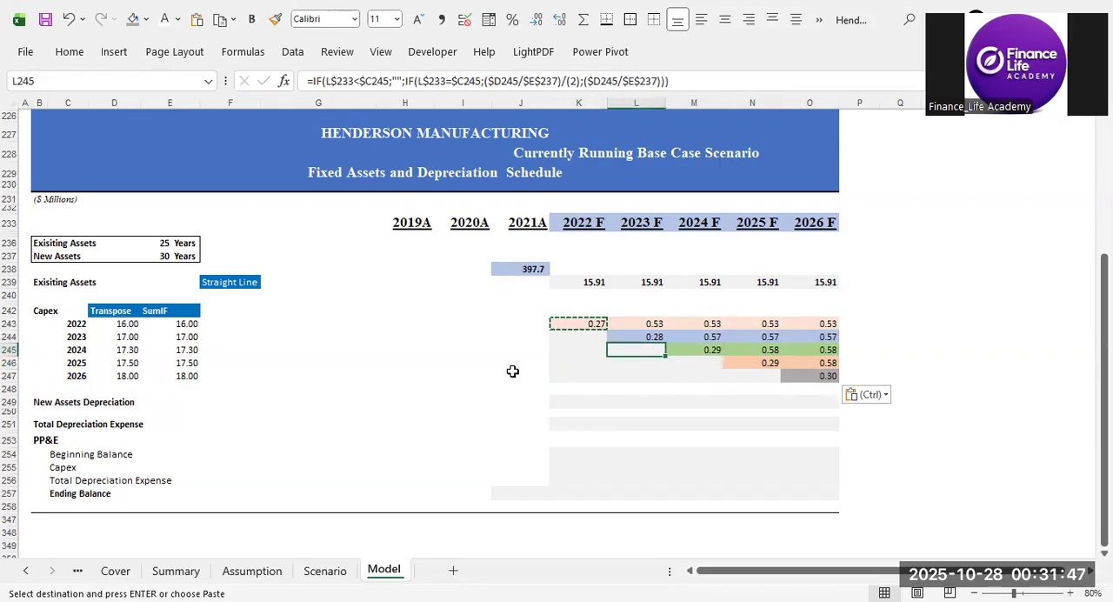
pyautogui.click(511, 402)
pyautogui.press('Escape')
pyautogui.click(586, 409)
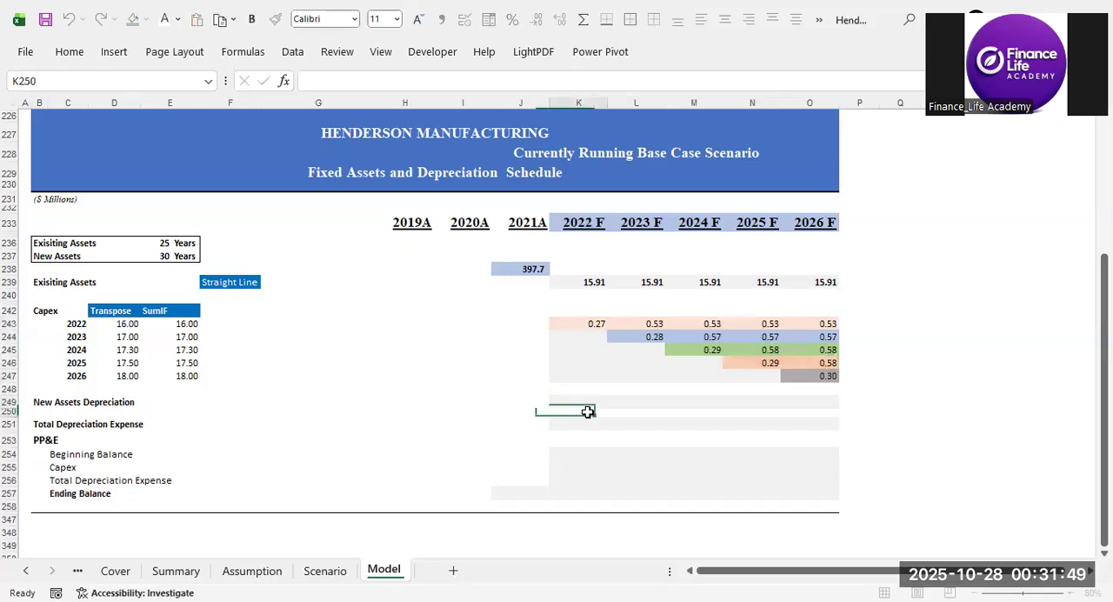
pyautogui.click(600, 282)
pyautogui.moveTo(603, 282); pyautogui.dragTo(826, 282)
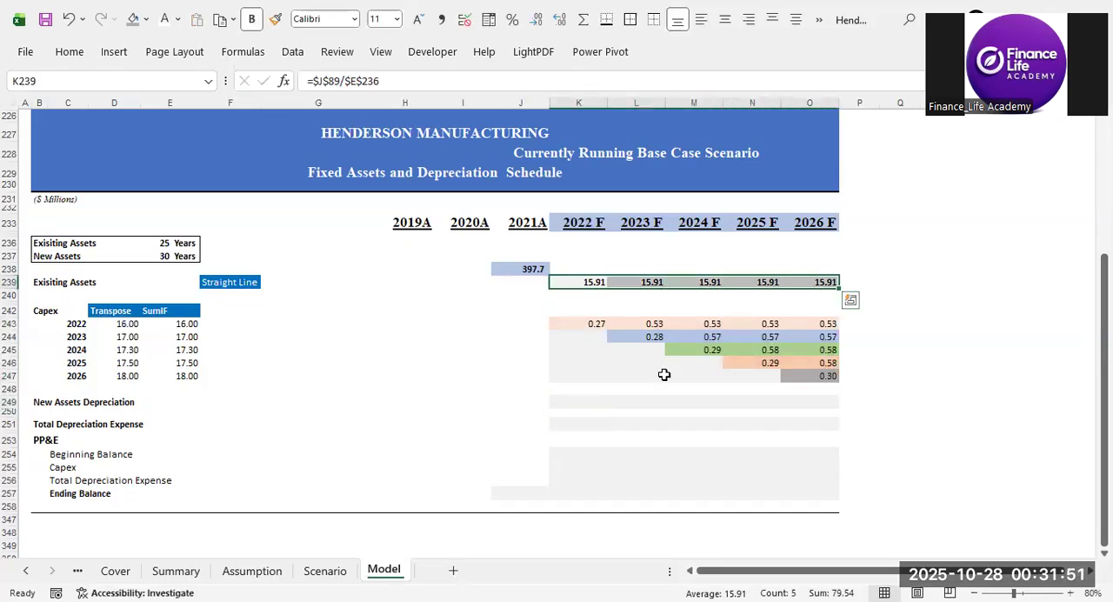
pyautogui.click(589, 387)
# Total the 2022 F New Assets Depreciation in K249 with =SUM(K243:K248).
pyautogui.click(573, 401)
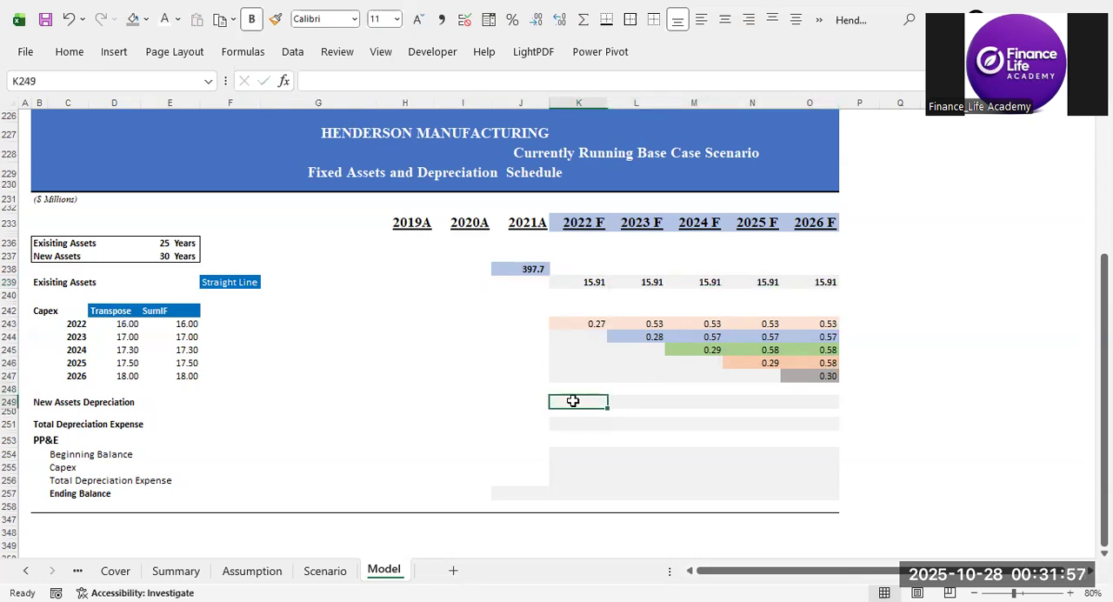
pyautogui.doubleClick(574, 401)
pyautogui.hotkey('alt', '=')
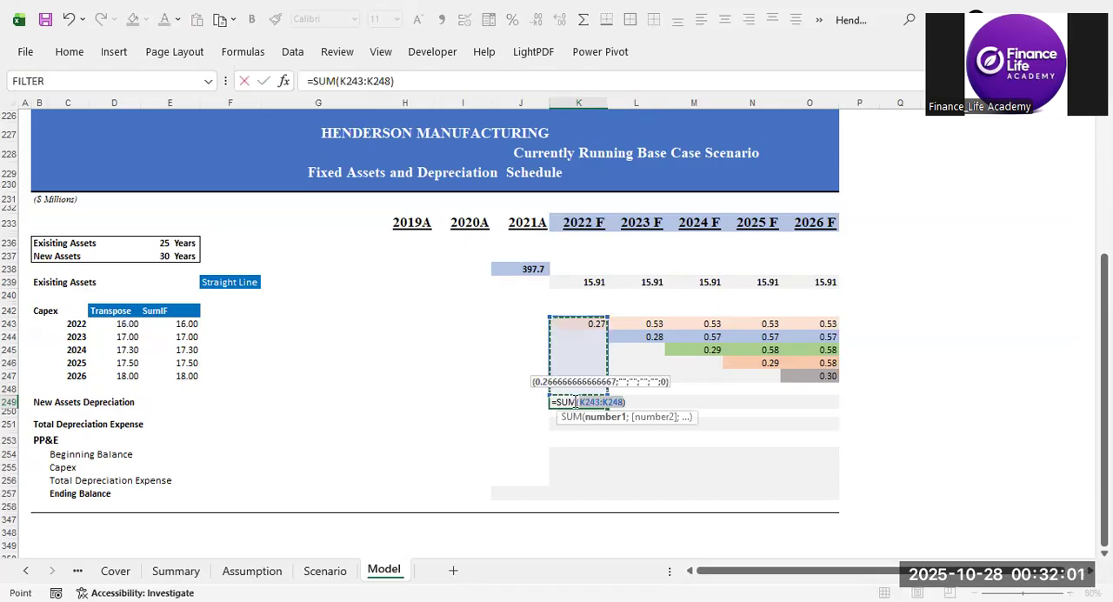
pyautogui.hotkey('ctrl', 'Return')
# Copy the K249 sum to L249:O249 as formulas only, and check the yearly sums against the capex rows above.
pyautogui.hotkey('ctrl', 'c')
pyautogui.hotkey('shift', 'Right')
pyautogui.hotkey('shift', 'Right')
pyautogui.hotkey('shift', 'Right')
pyautogui.hotkey('shift', 'Right')
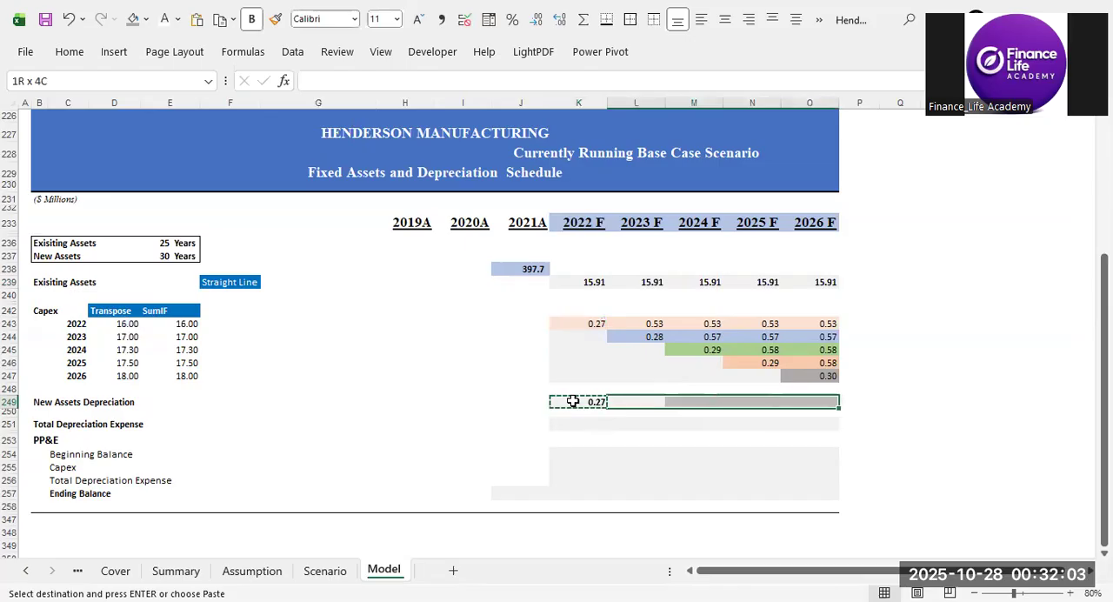
pyautogui.hotkey('ctrl', 'alt', 'v')
pyautogui.press('f')
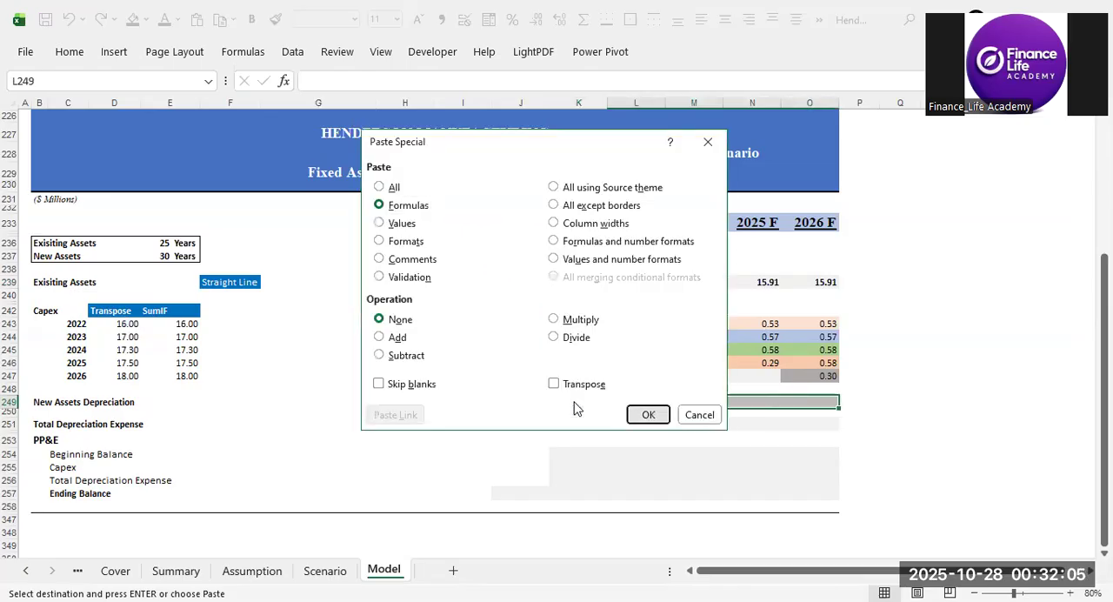
pyautogui.press('Return')
pyautogui.moveTo(580, 324); pyautogui.dragTo(601, 376)
pyautogui.moveTo(658, 324); pyautogui.dragTo(641, 383)
pyautogui.click(809, 401)
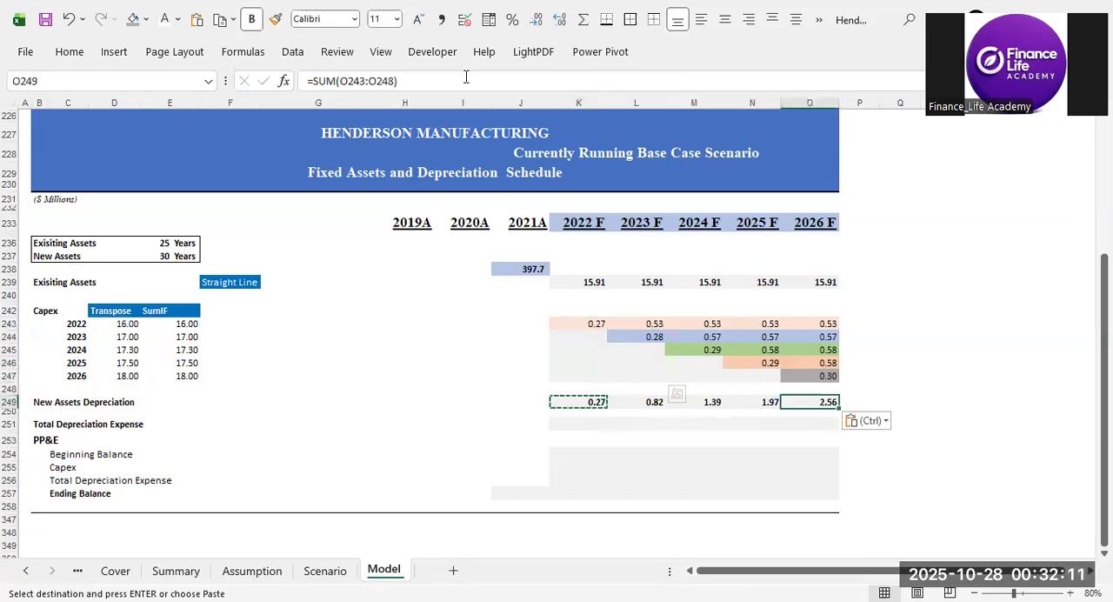
# Mark the existing assets depreciation row with a 1 in P239, beside the 2026 F value.
pyautogui.press('F2')
pyautogui.press('Return')
pyautogui.press('Up')
pyautogui.press('Up')
pyautogui.press('Up')
pyautogui.press('Up')
pyautogui.press('Up')
pyautogui.press('Up')
pyautogui.press('Up')
pyautogui.press('Up')
pyautogui.press('Up')
pyautogui.press('Up')
pyautogui.press('Up')
pyautogui.press('Right')
pyautogui.write('1')
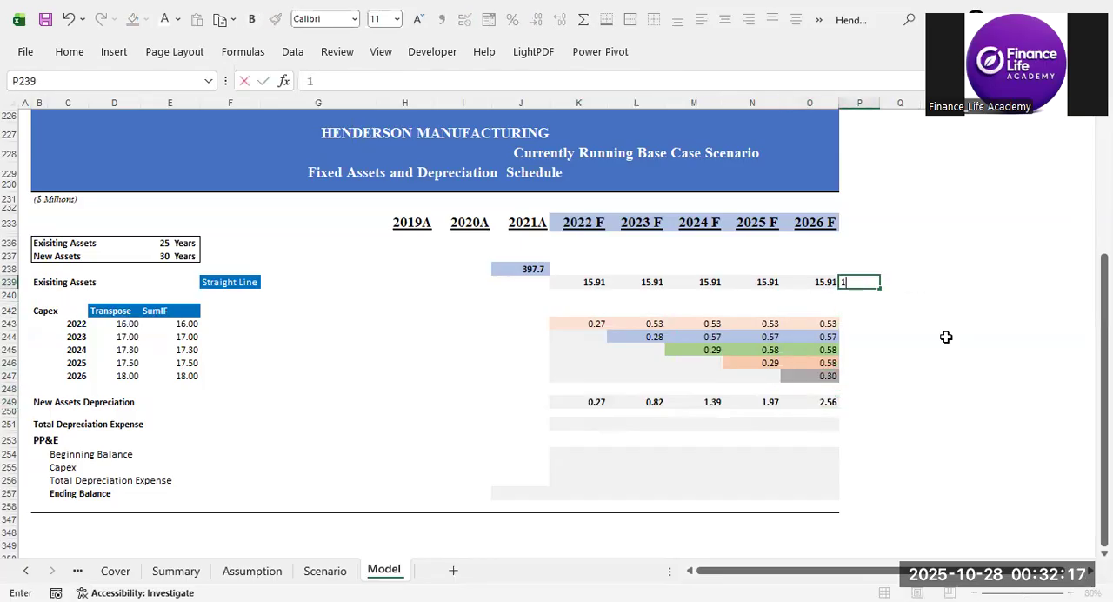
pyautogui.press('Left')
pyautogui.press('Right')
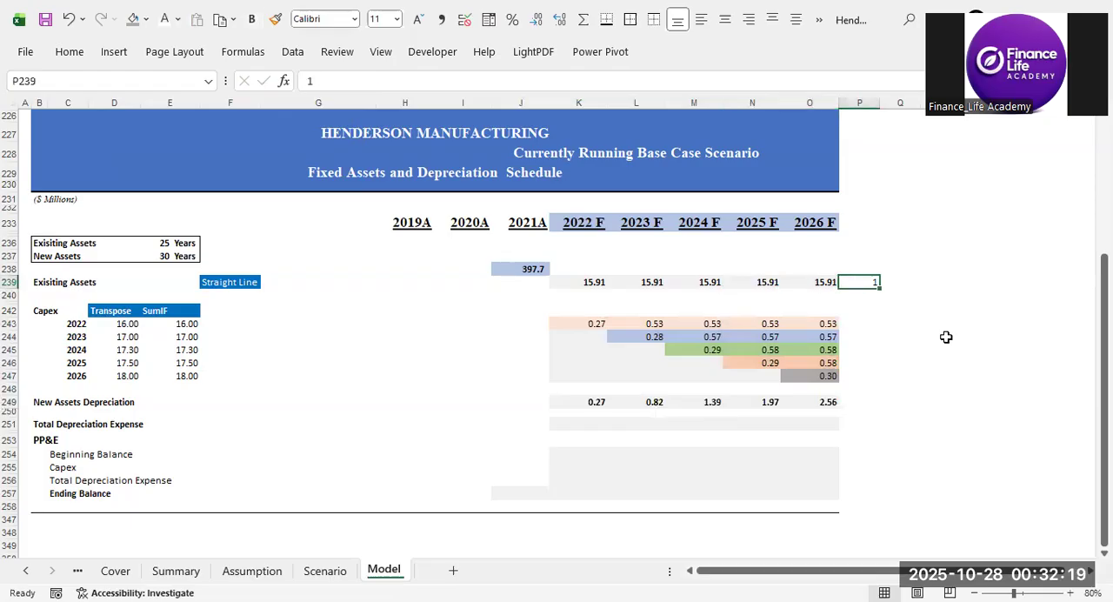
# Mark the New Assets Depreciation row with a 2 in P249, beside the 2026 F value.
pyautogui.press('Left')
pyautogui.press('Left')
pyautogui.press('Left')
pyautogui.press('Left')
pyautogui.press('Left')
pyautogui.press('Left')
pyautogui.press('Left')
pyautogui.press('Left')
pyautogui.press('Left')
pyautogui.press('Left')
pyautogui.press('Left')
pyautogui.press('Left')
pyautogui.press('Left')
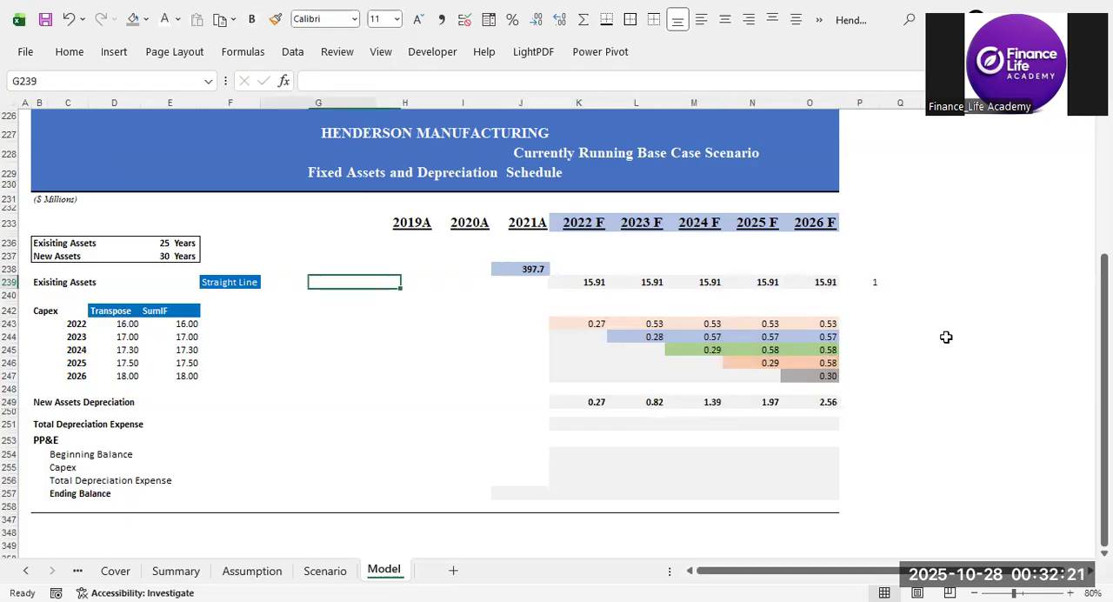
pyautogui.press('Right')
pyautogui.press('Right')
pyautogui.press('Right')
pyautogui.press('Right')
pyautogui.press('Right')
pyautogui.press('Right')
pyautogui.press('Right')
pyautogui.press('Right')
pyautogui.press('Right')
pyautogui.press('Right')
pyautogui.press('Right')
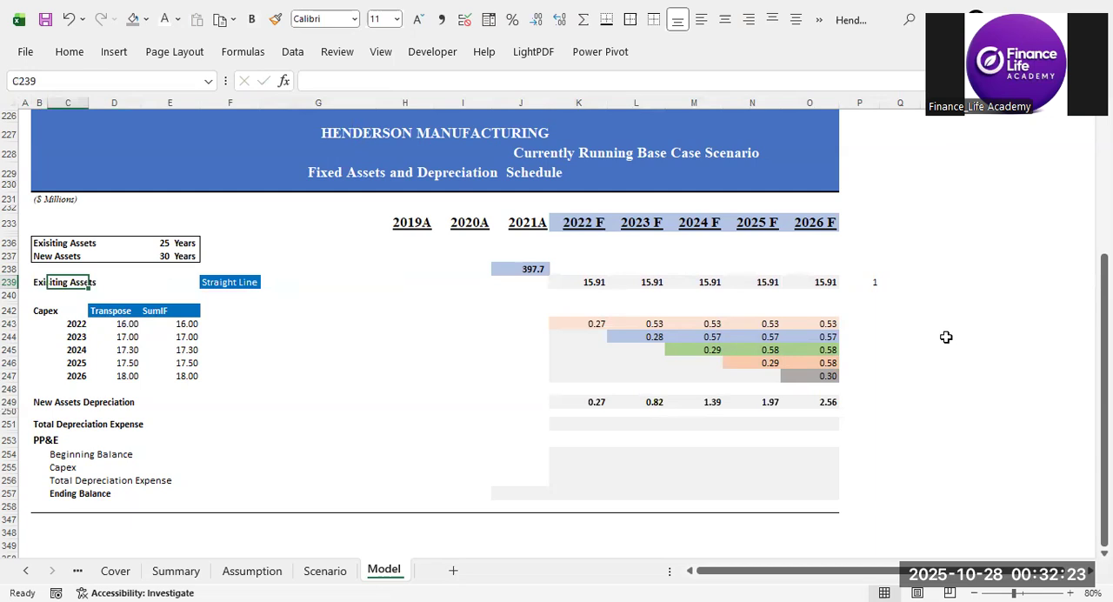
pyautogui.press('Left')
pyautogui.press('Left')
pyautogui.press('Left')
pyautogui.press('Right')
pyautogui.press('Down')
pyautogui.press('Down')
pyautogui.press('Down')
pyautogui.press('Down')
pyautogui.press('Down')
pyautogui.press('Down')
pyautogui.press('Down')
pyautogui.press('Down')
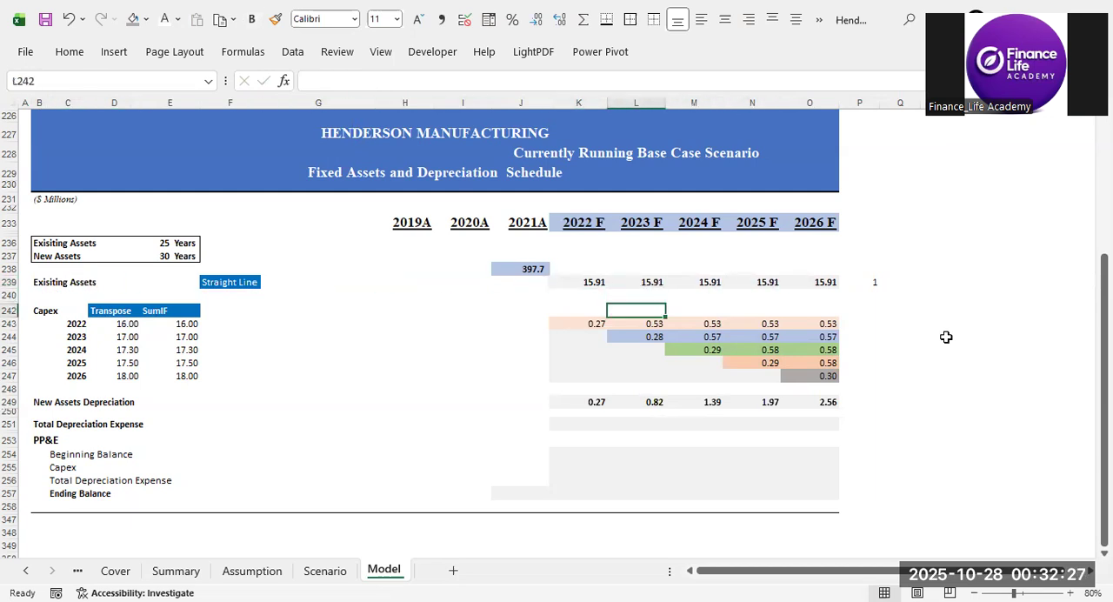
pyautogui.press('Down')
pyautogui.press('Left')
pyautogui.press('Right')
pyautogui.press('Right')
pyautogui.press('Right')
pyautogui.press('Right')
pyautogui.press('Right')
pyautogui.press('Right')
pyautogui.press('Left')
pyautogui.write('2')
pyautogui.press('Return')
# Calculate the 2022 F Total Depreciation Expense in K251 with =K239+K249.
pyautogui.press('Left')
pyautogui.press('Down')
pyautogui.press('Left')
pyautogui.press('Left')
pyautogui.press('Left')
pyautogui.press('Left')
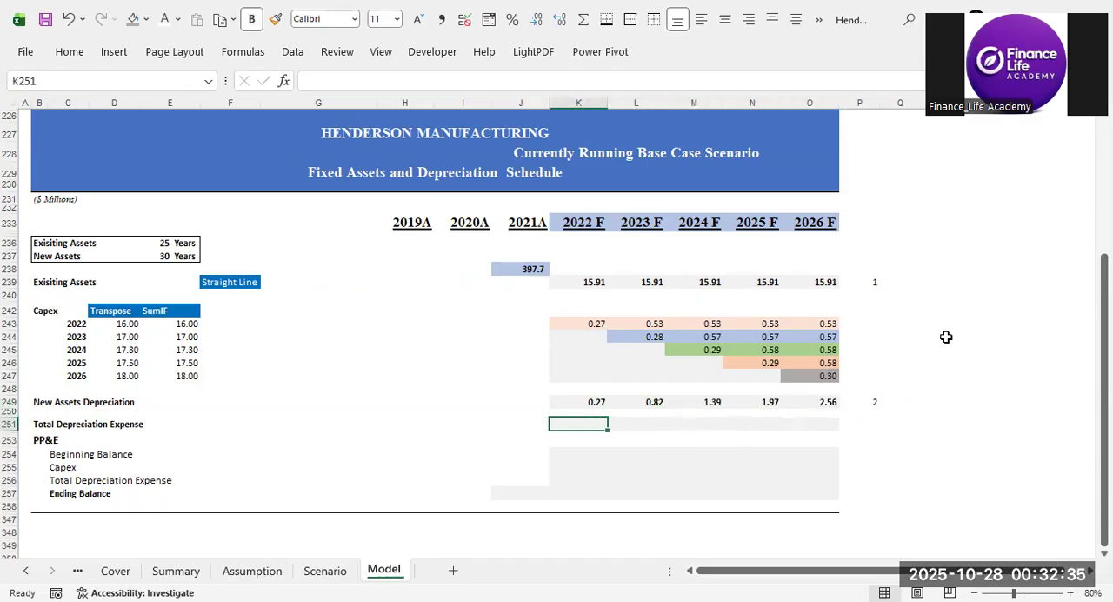
pyautogui.write('=')
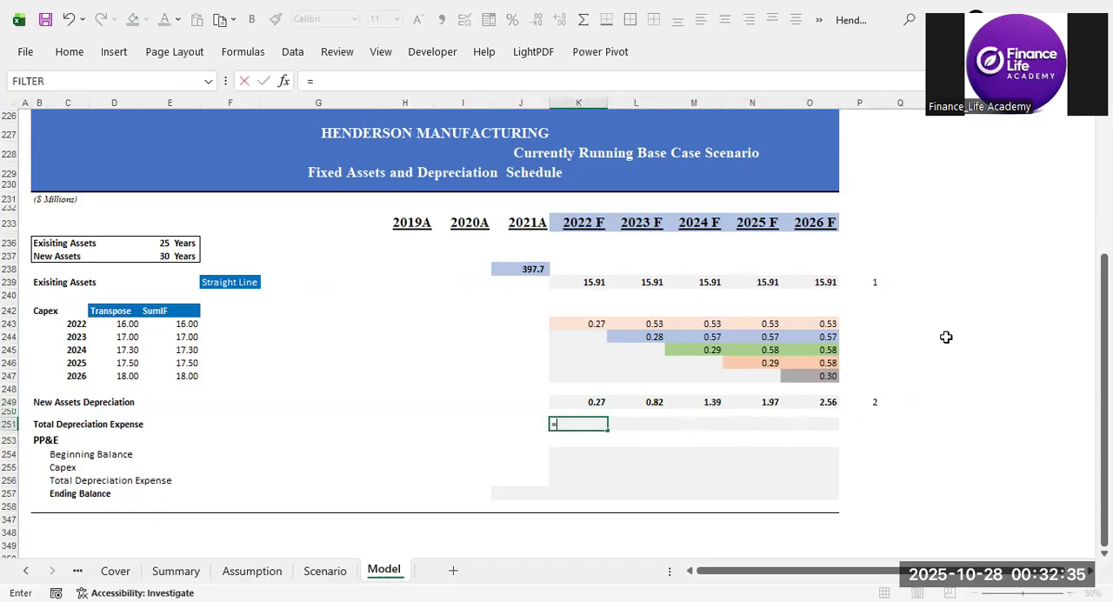
pyautogui.click(607, 282)
pyautogui.write('+')
pyautogui.click(600, 401)
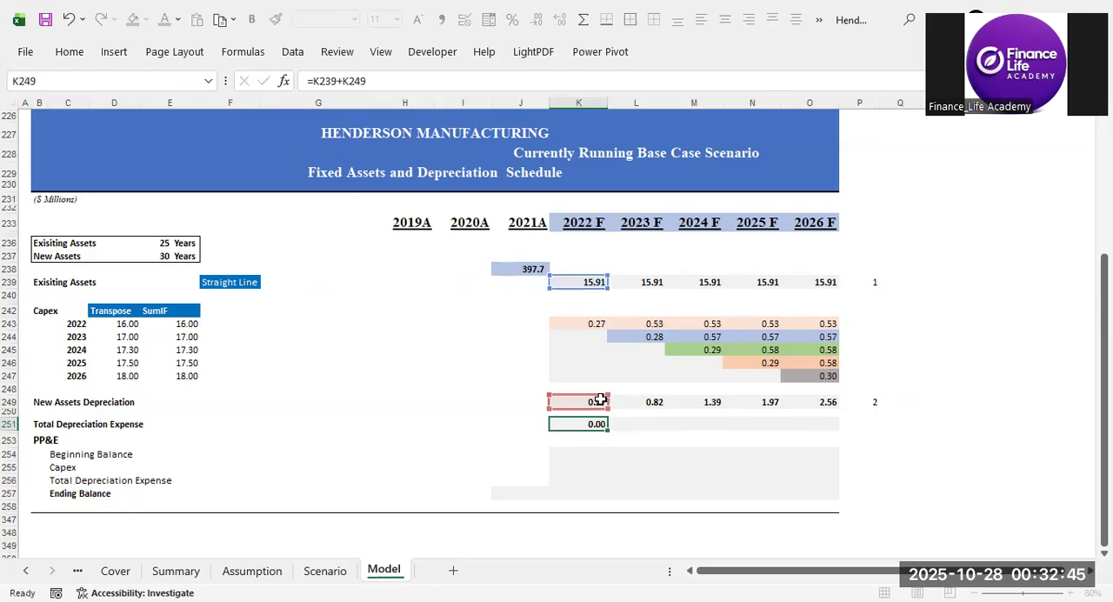
pyautogui.hotkey('ctrl', 'Return')
# Copy the K251 total depreciation formula to L251:O251, pasting formulas only.
pyautogui.hotkey('ctrl', 'c')
pyautogui.press('Right')
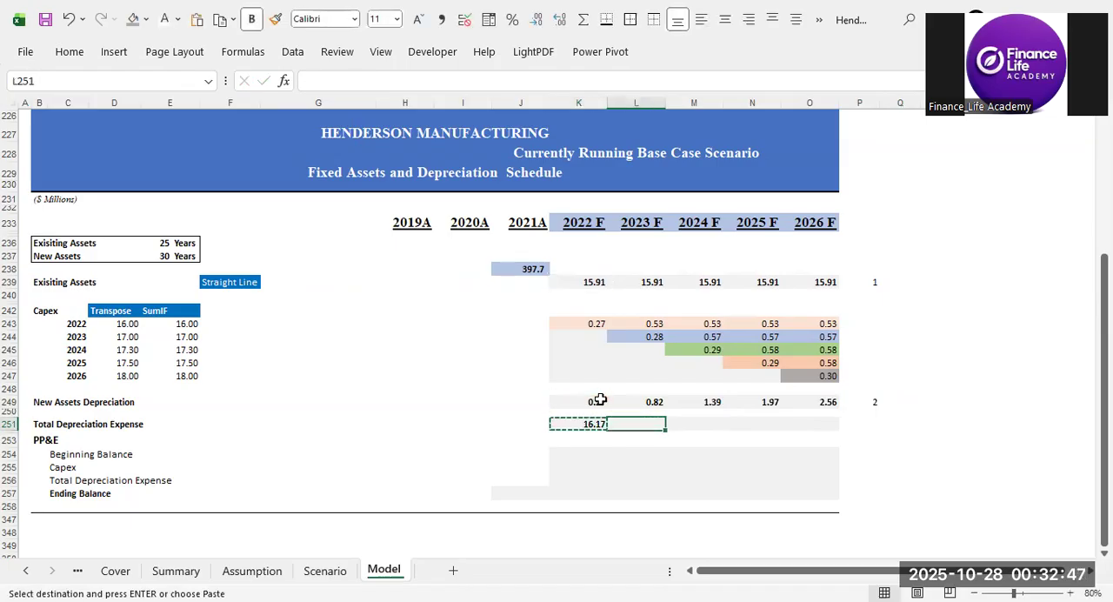
pyautogui.hotkey('shift', 'Right')
pyautogui.hotkey('shift', 'Right')
pyautogui.hotkey('shift', 'Right')
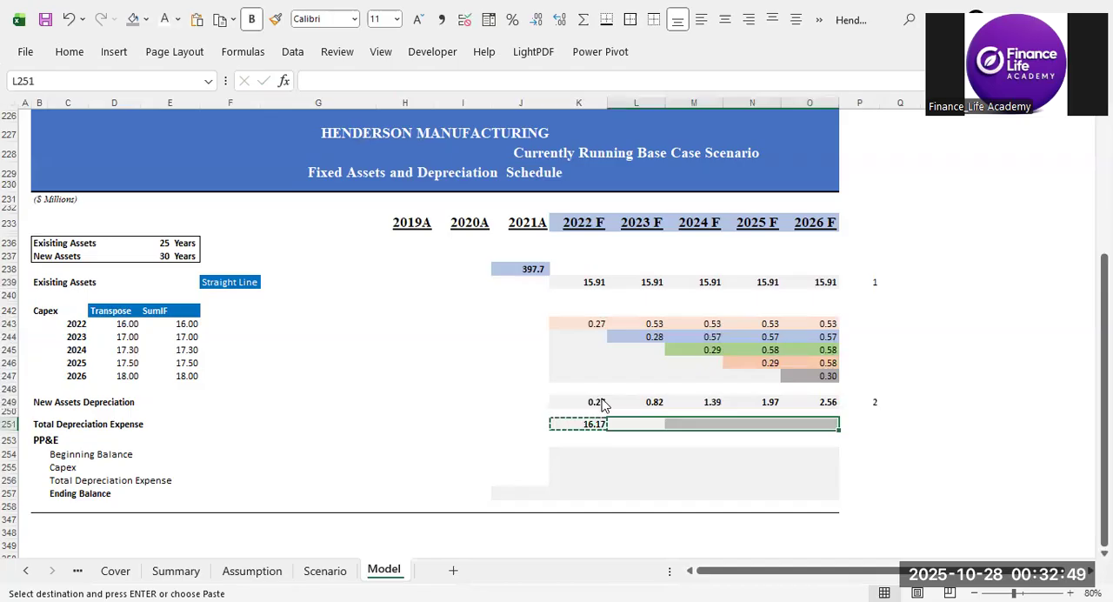
pyautogui.hotkey('ctrl', 'alt', 'v')
pyautogui.press('f')
pyautogui.press('Return')
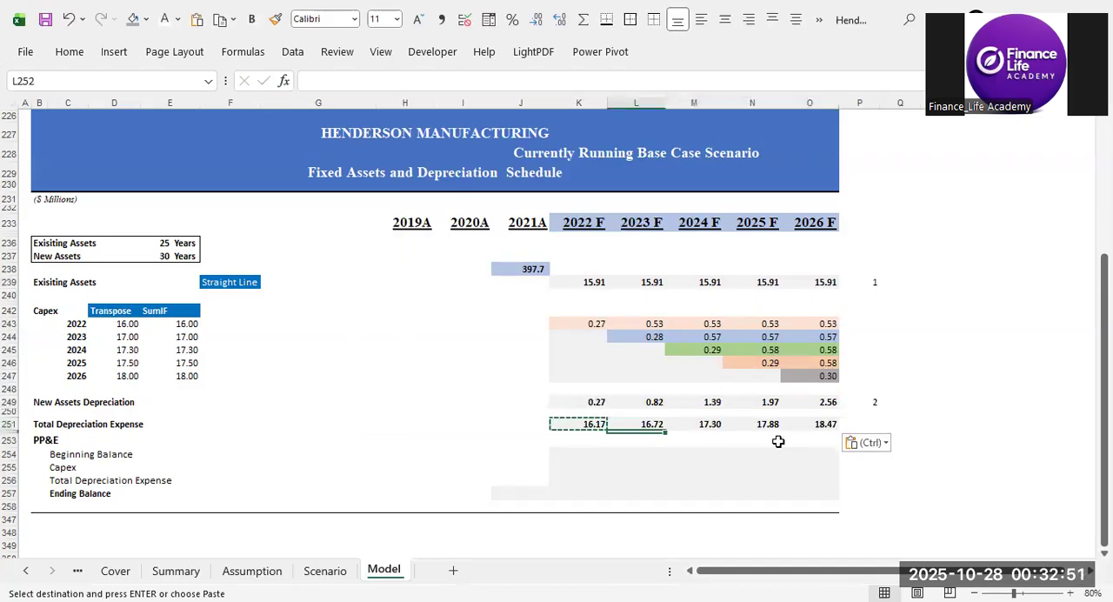
# Clear the row markers in P239:P249 and select the Total Depreciation Expense values in K251:O251.
pyautogui.moveTo(875, 280); pyautogui.dragTo(868, 402)
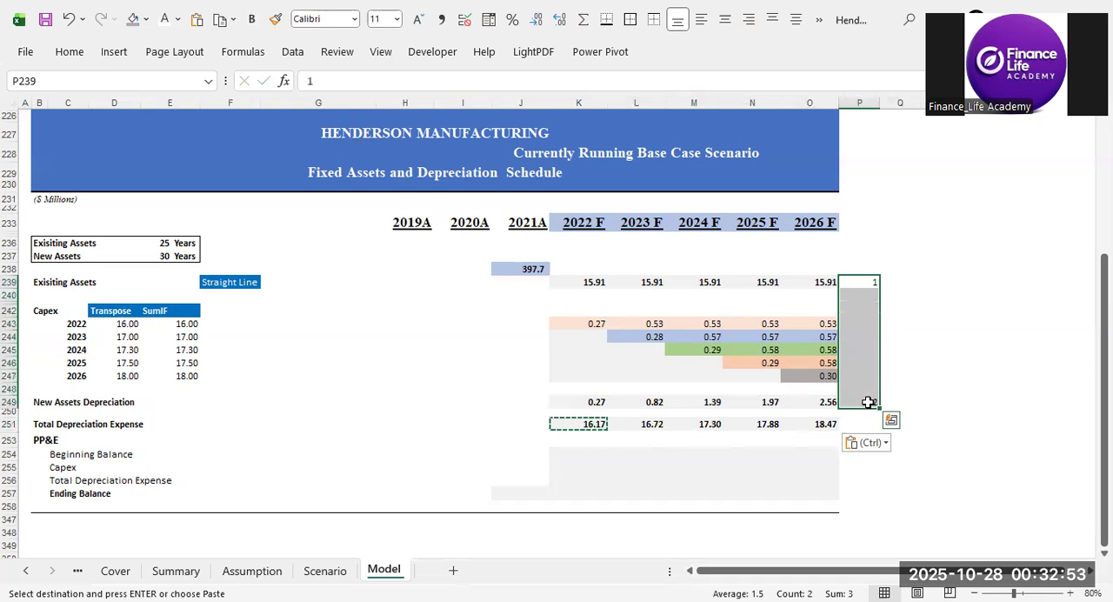
pyautogui.press('Delete')
pyautogui.moveTo(590, 424); pyautogui.dragTo(809, 426)
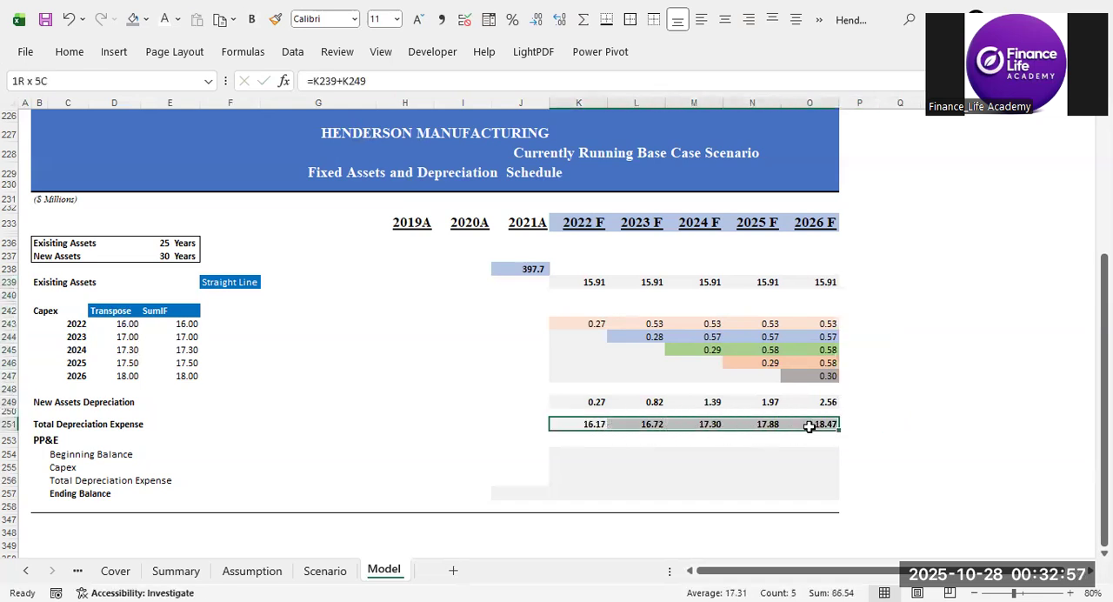
# Label the Total Depreciation Expense row with P&L in Q251 and CF in R251.
pyautogui.click(883, 425)
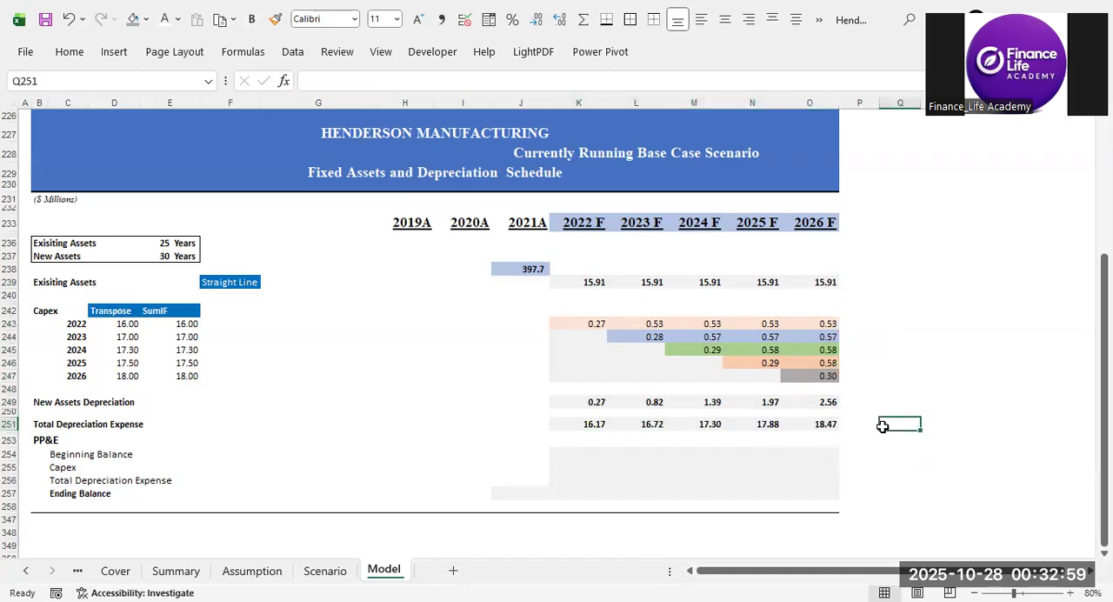
pyautogui.write('P')
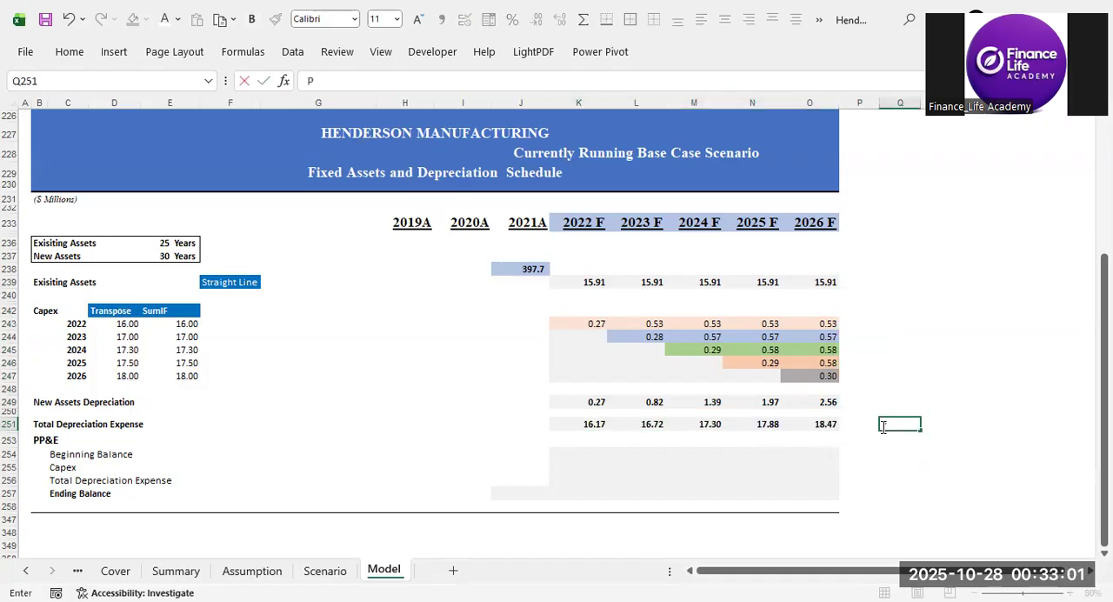
pyautogui.write('&L')
pyautogui.hotkey('ctrl', 'Return')
pyautogui.press('Right')
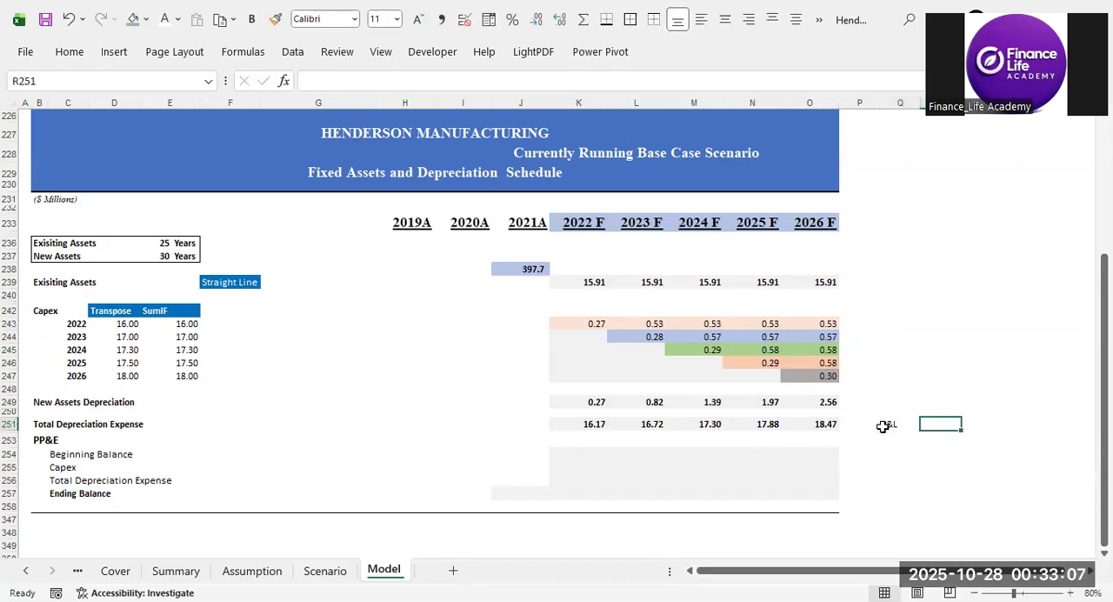
pyautogui.write('CF')
pyautogui.press('Return')
# Make the P&L and CF labels in Q251:R251 bold.
pyautogui.press('Up')
pyautogui.press('Left')
pyautogui.press('Left')
pyautogui.press('Right')
pyautogui.hotkey('shift', 'Right')
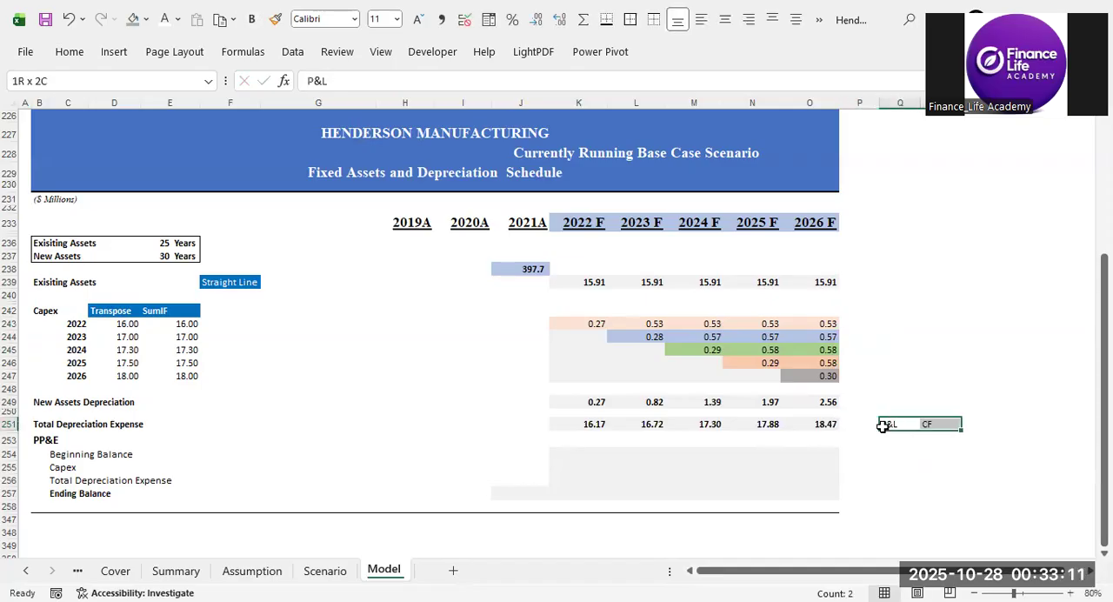
pyautogui.hotkey('ctrl', 'b')
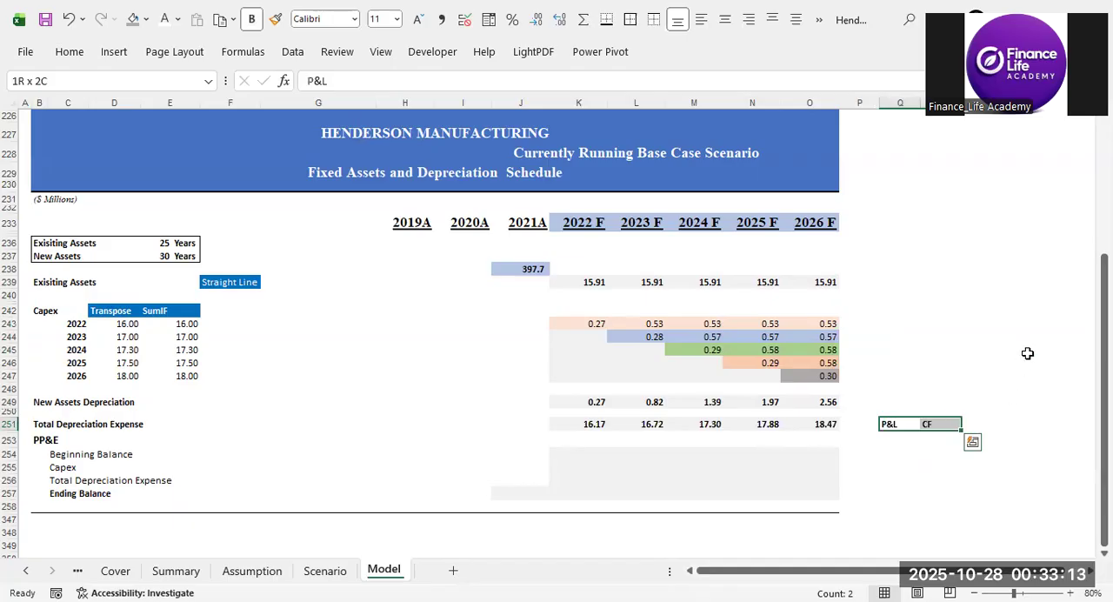
pyautogui.click(1023, 349)
# Examine the P&L and CF labels and the PP&E rows from Beginning Balance through Capex and Total Depreciation Expense to Ending Balance.
pyautogui.click(887, 426)
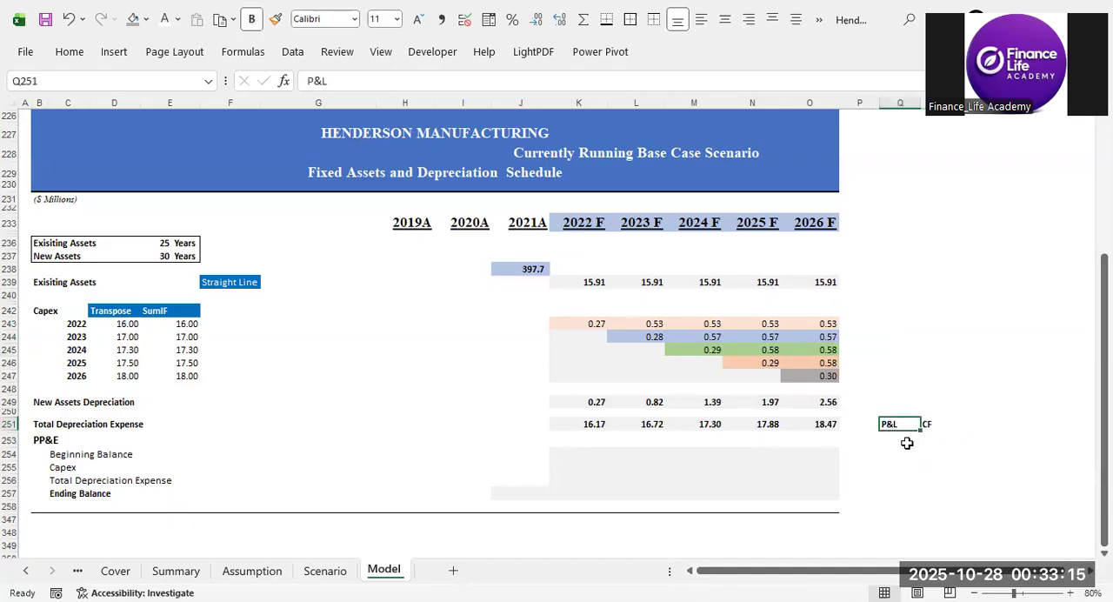
pyautogui.click(929, 426)
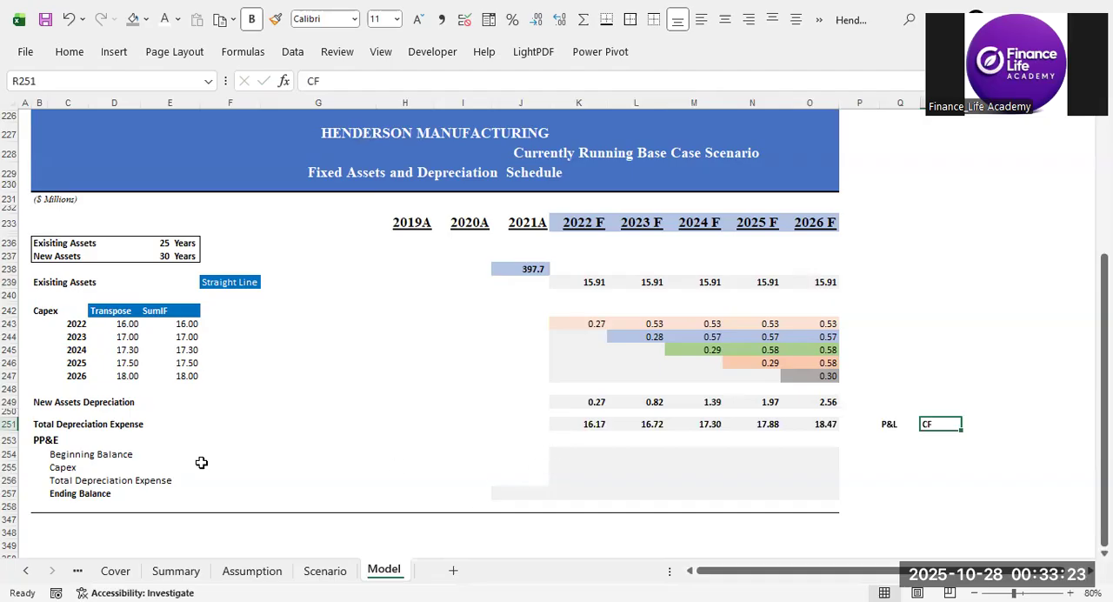
pyautogui.click(556, 453)
pyautogui.click(557, 492)
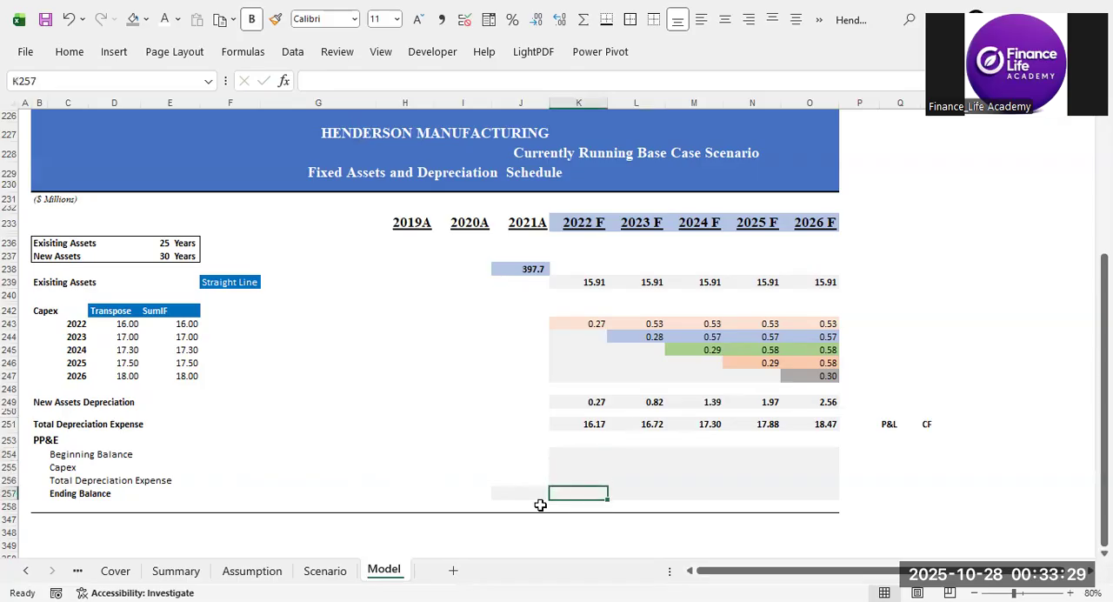
pyautogui.click(38, 443)
pyautogui.moveTo(48, 454); pyautogui.dragTo(129, 457)
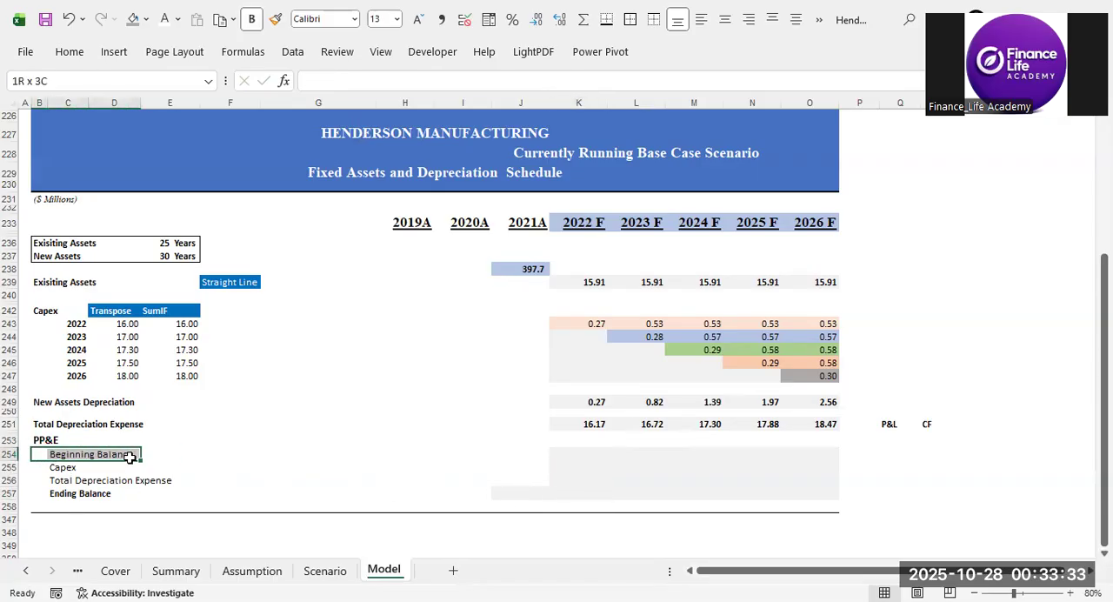
pyautogui.click(60, 467)
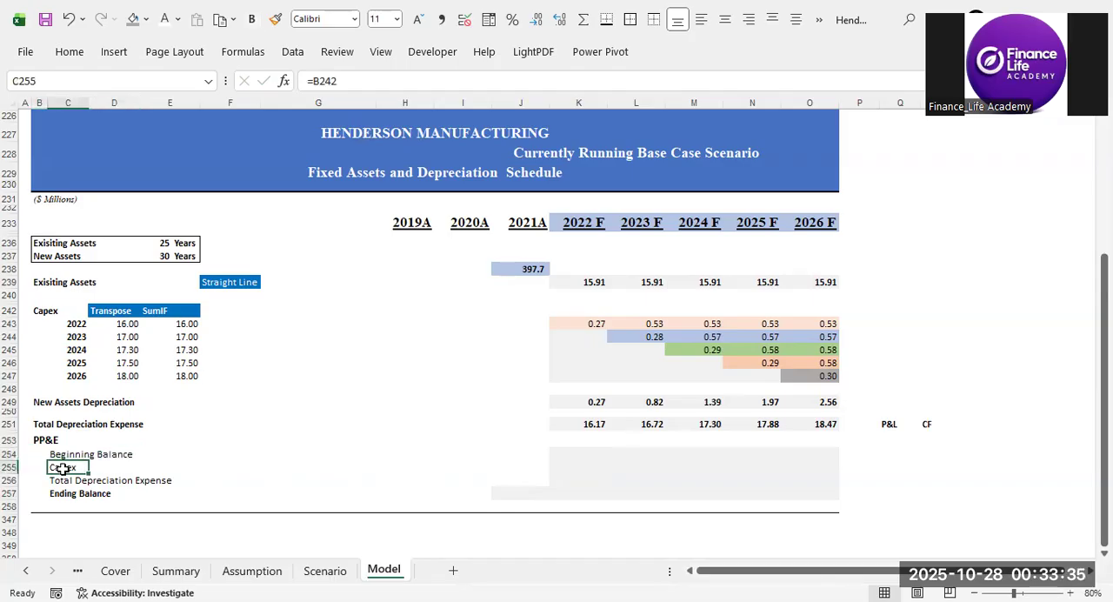
pyautogui.moveTo(57, 483); pyautogui.dragTo(193, 481)
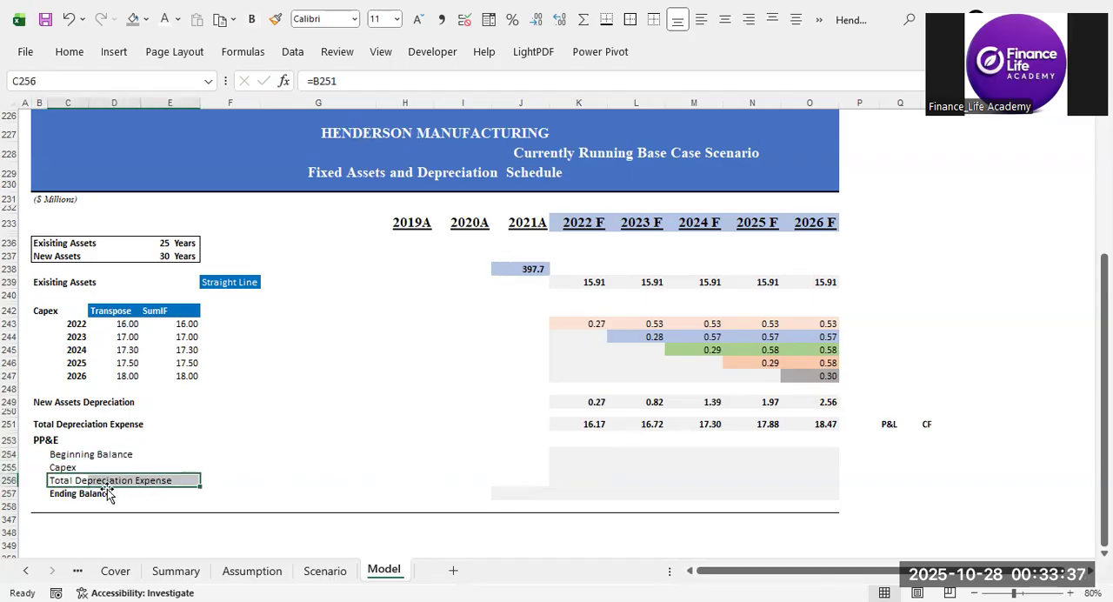
pyautogui.click(55, 493)
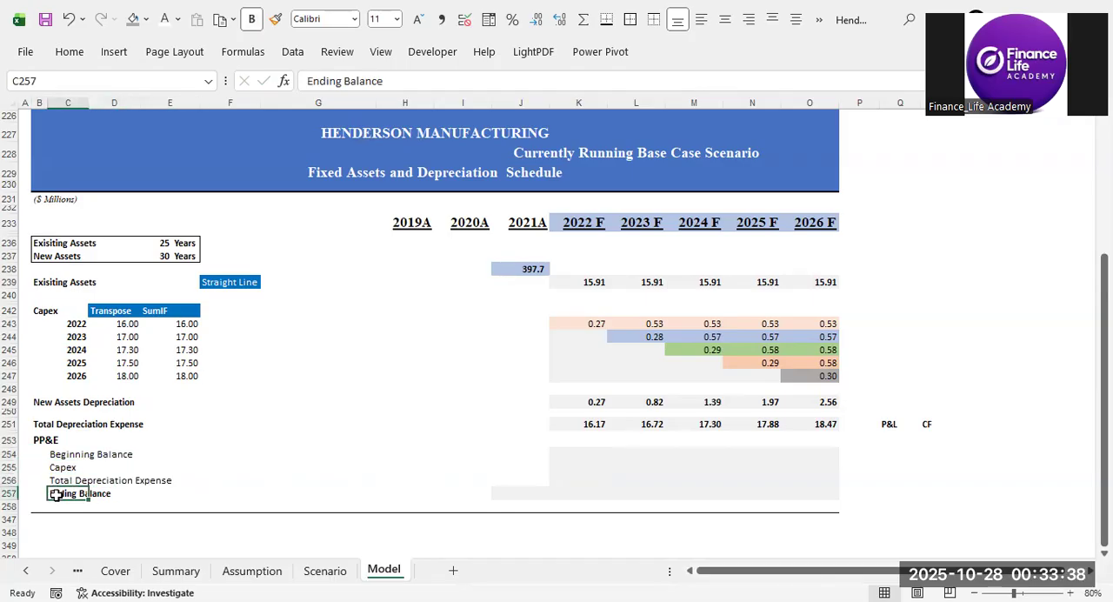
pyautogui.click(265, 389)
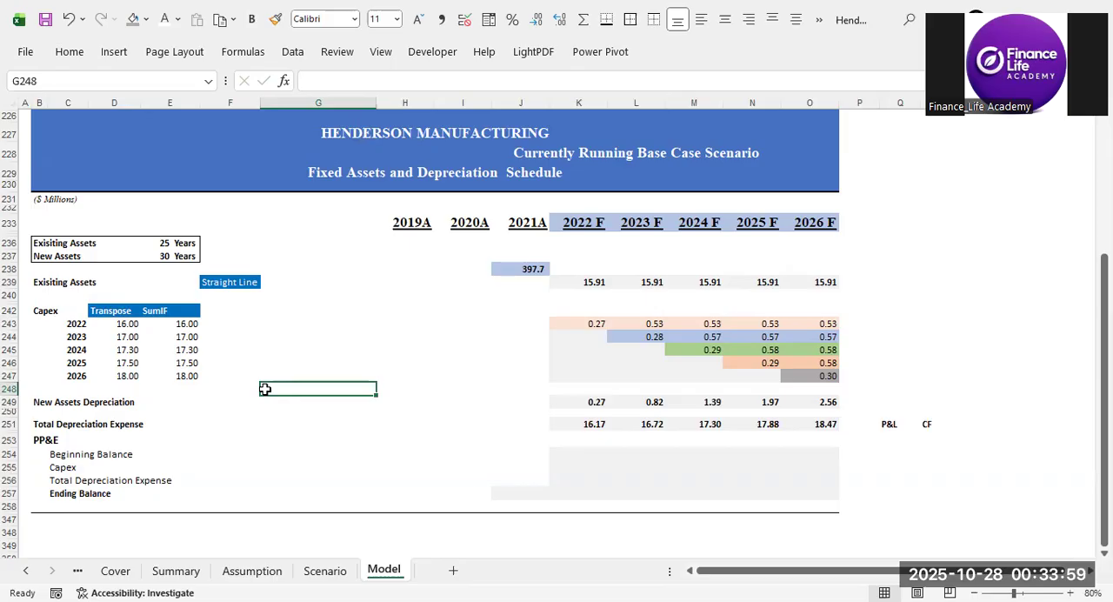
# Link the 2021A PP&E Ending Balance in J257 to the balance sheet's Net PP&E with =J89.
pyautogui.click(518, 492)
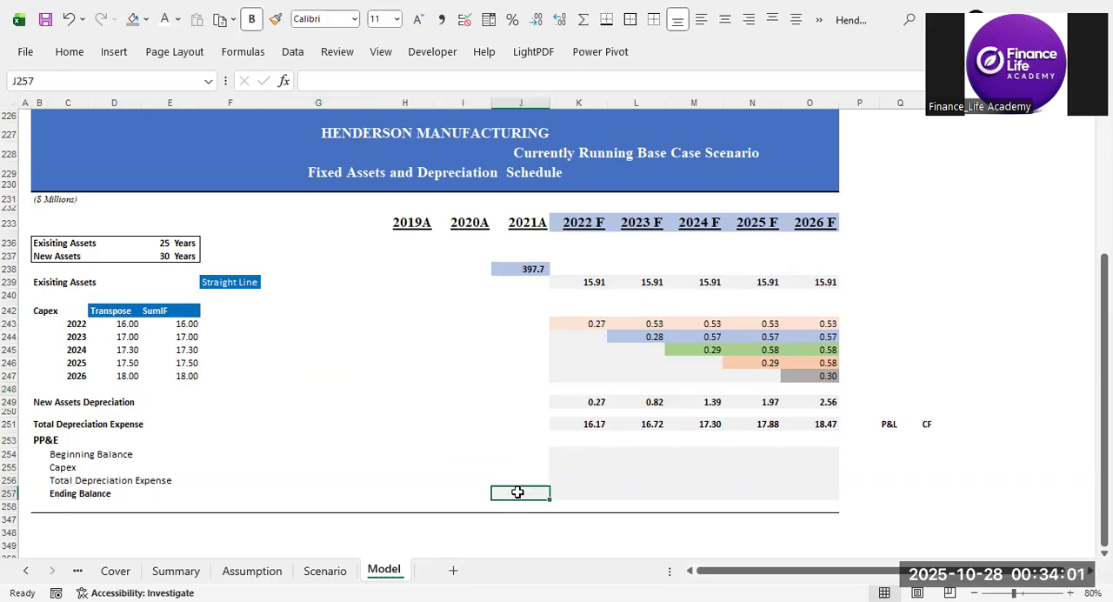
pyautogui.write('=')
pyautogui.press('Up')
pyautogui.press('Up')
pyautogui.press('Up')
pyautogui.press('Up')
pyautogui.press('Up')
pyautogui.press('Up')
pyautogui.press('Up')
pyautogui.press('Up')
pyautogui.press('Up')
pyautogui.press('Up')
pyautogui.press('Up')
pyautogui.press('Up')
pyautogui.press('Up')
pyautogui.press('Up')
pyautogui.press('Up')
pyautogui.press('Up')
pyautogui.press('Up')
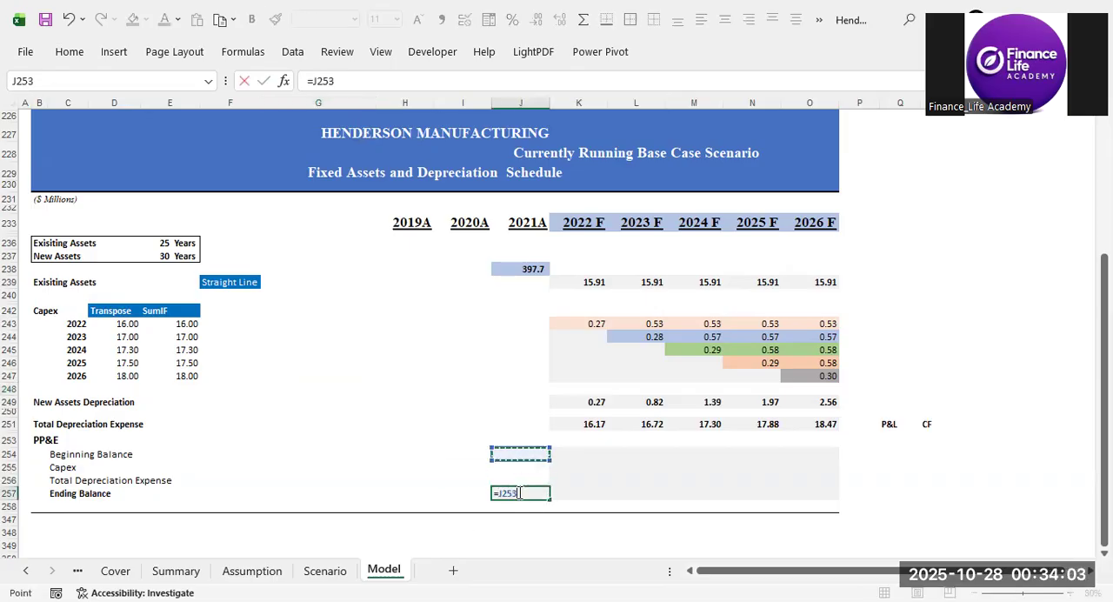
pyautogui.press('Up')
pyautogui.press('Up')
pyautogui.press('Up')
pyautogui.press('Up')
pyautogui.press('Up')
pyautogui.press('Up')
pyautogui.press('Up')
pyautogui.press('Up')
pyautogui.press('Up')
pyautogui.press('Up')
pyautogui.press('Up')
pyautogui.press('Up')
pyautogui.press('Up')
pyautogui.press('Up')
pyautogui.press('Up')
pyautogui.press('Up')
pyautogui.press('Up')
pyautogui.press('Up')
pyautogui.press('Up')
pyautogui.press('Up')
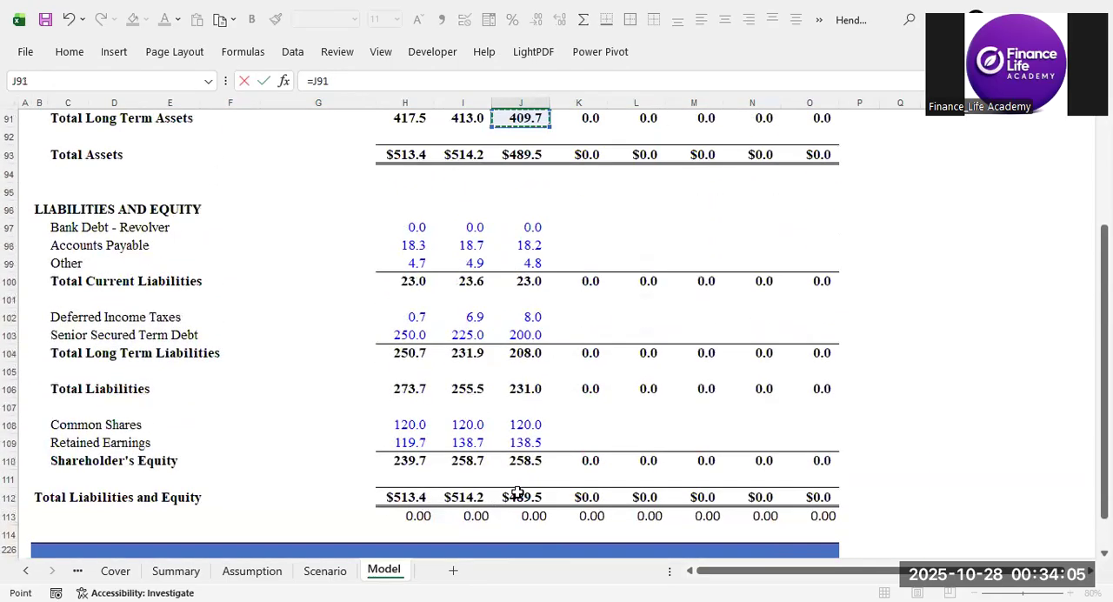
pyautogui.press('Up')
pyautogui.press('Up')
pyautogui.press('Up')
pyautogui.press('Down')
pyautogui.press('Down')
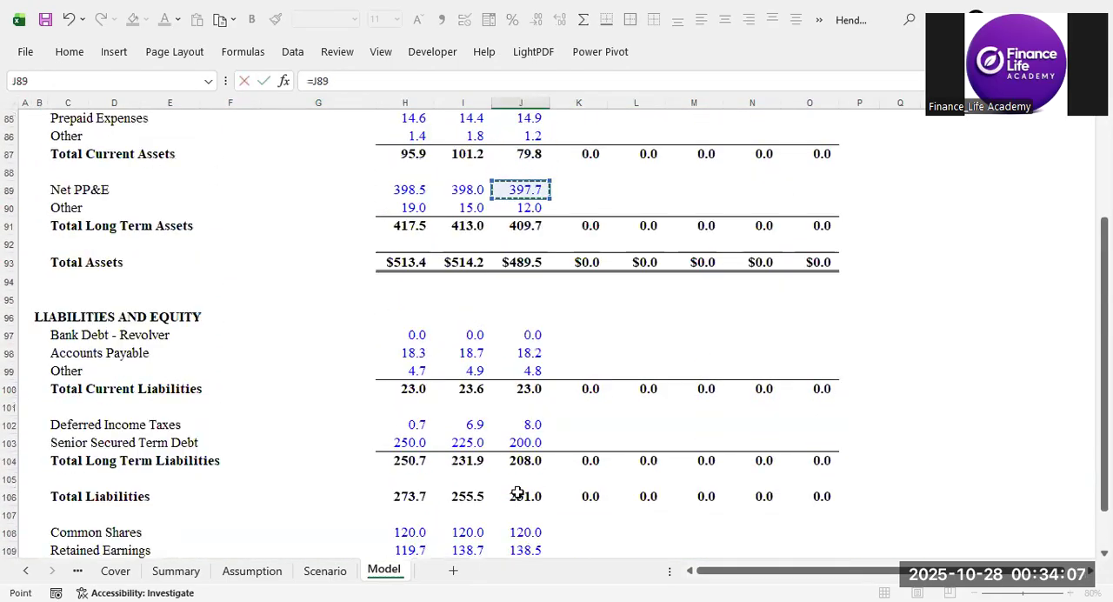
pyautogui.press('Return')
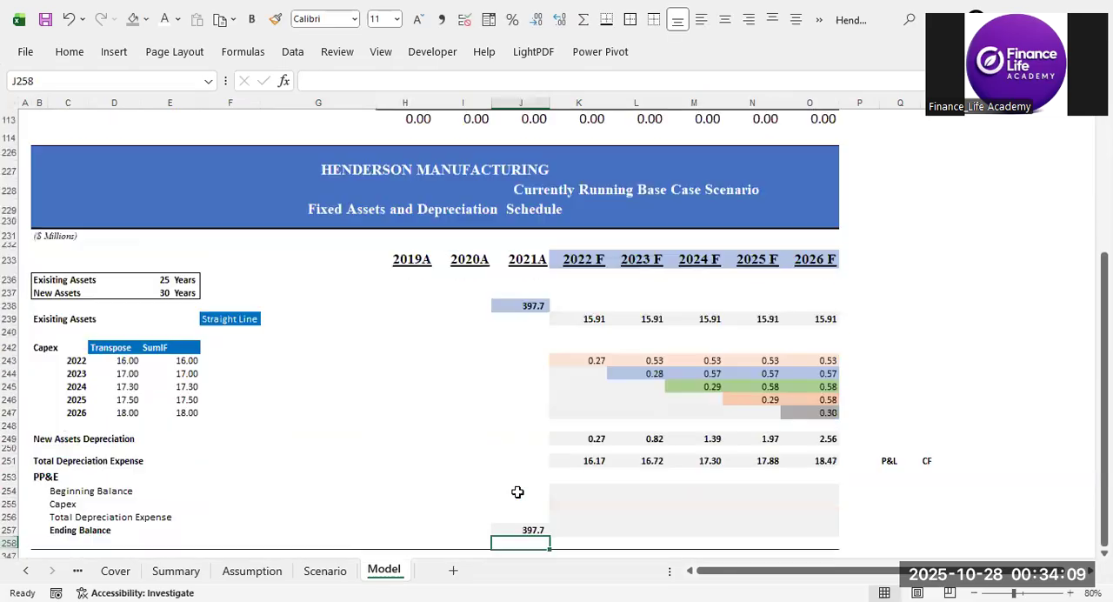
pyautogui.press('Up')
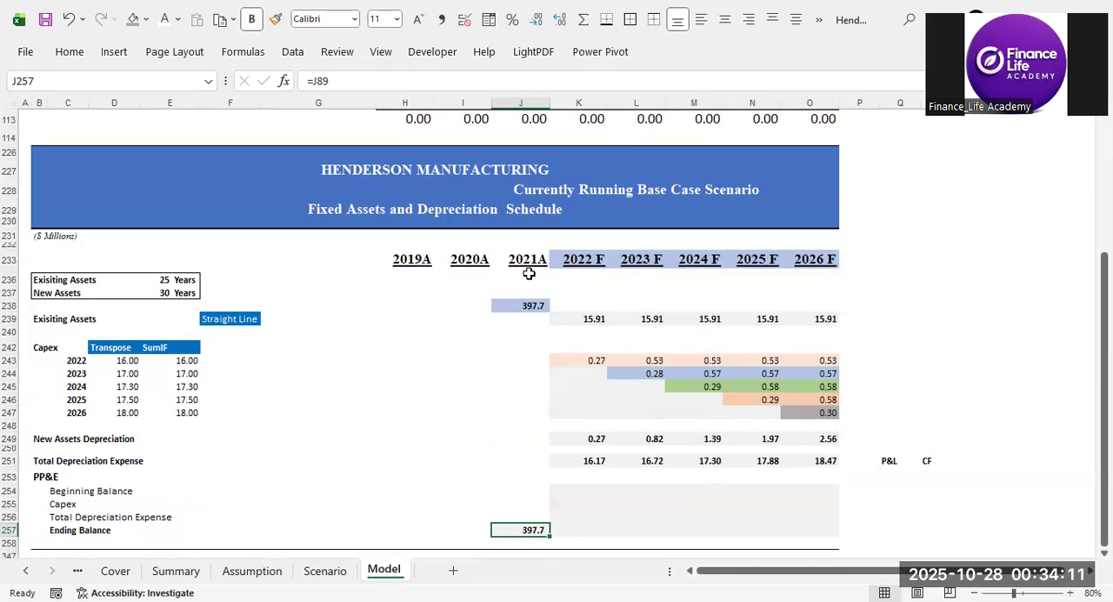
# Set the 2022 F PP&E Beginning Balance in K254 to the prior year's ending balance with =J257.
pyautogui.click(581, 491)
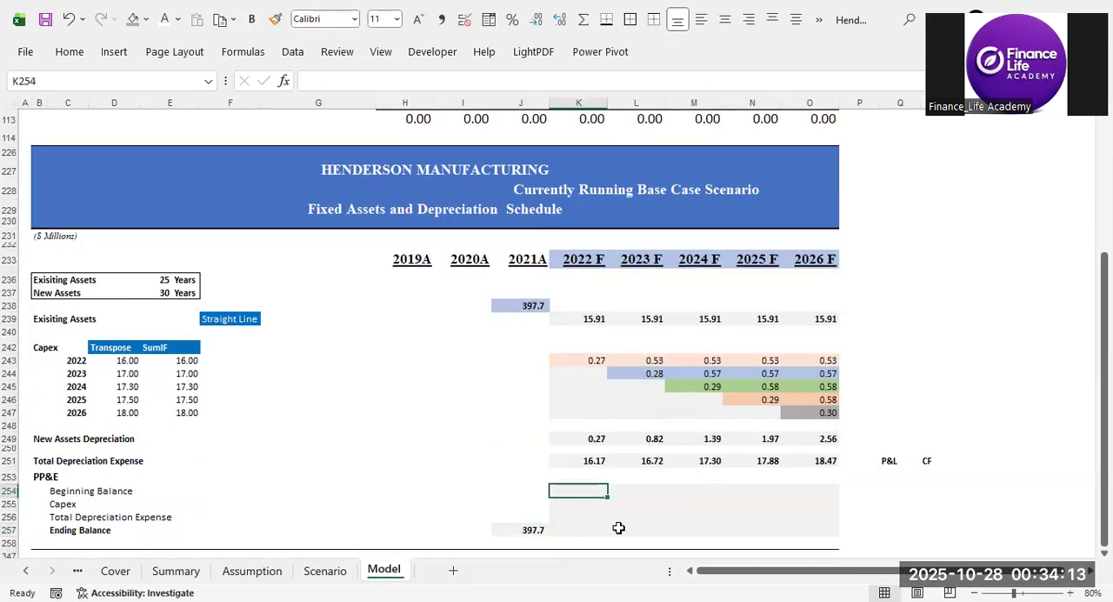
pyautogui.write('=')
pyautogui.press('Down')
pyautogui.press('Down')
pyautogui.press('Down')
pyautogui.press('Left')
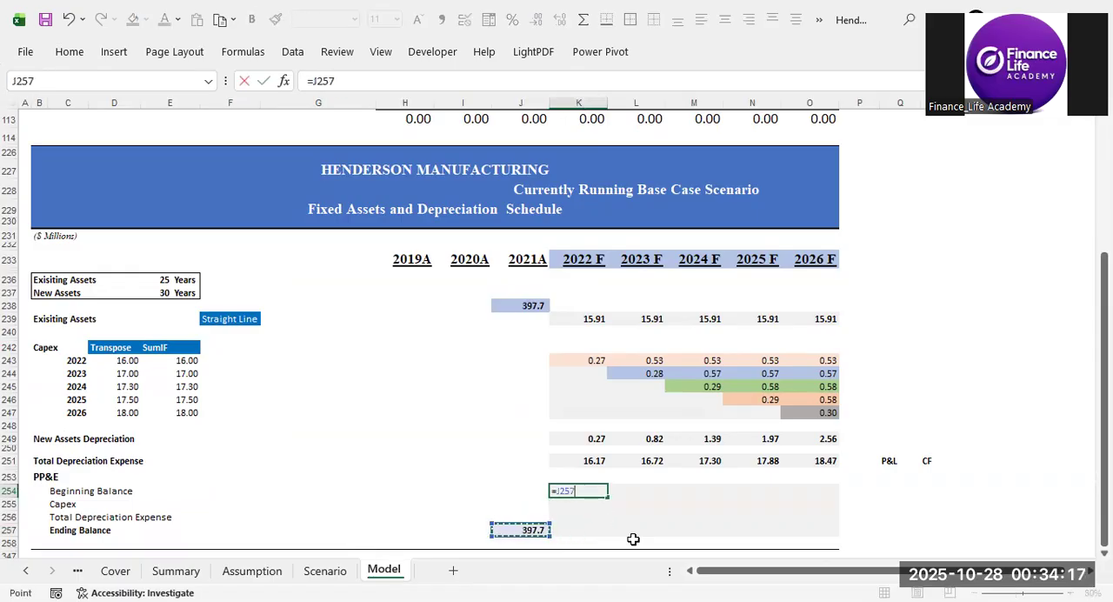
pyautogui.press('Return')
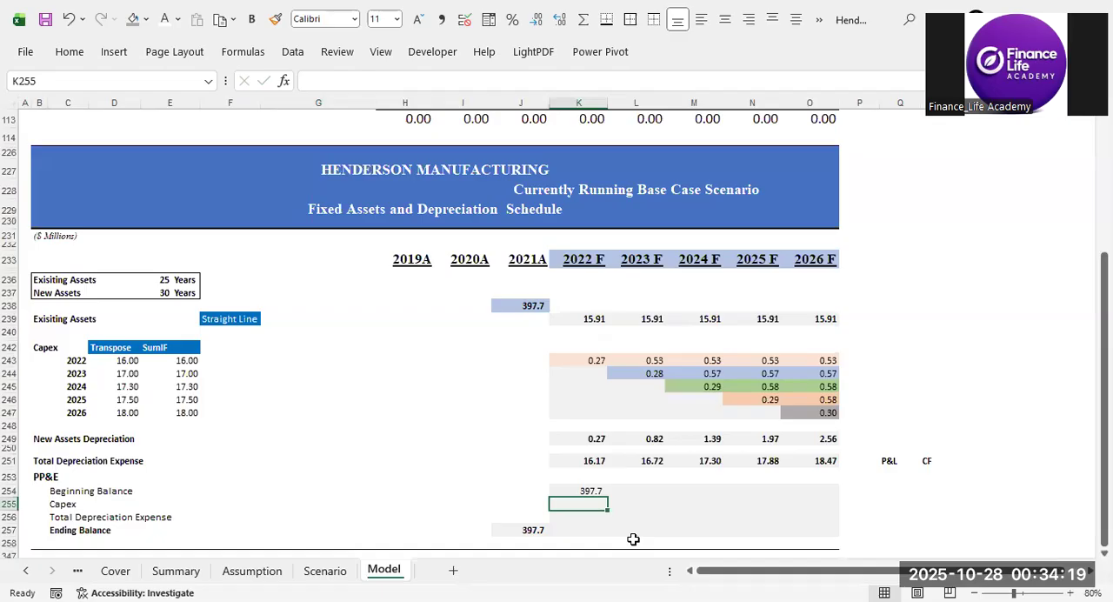
# Link the 2022 F PP&E Capex in K255 to the Assumption sheet's 2022 F Capex with =Assumption!K29.
pyautogui.write('=')
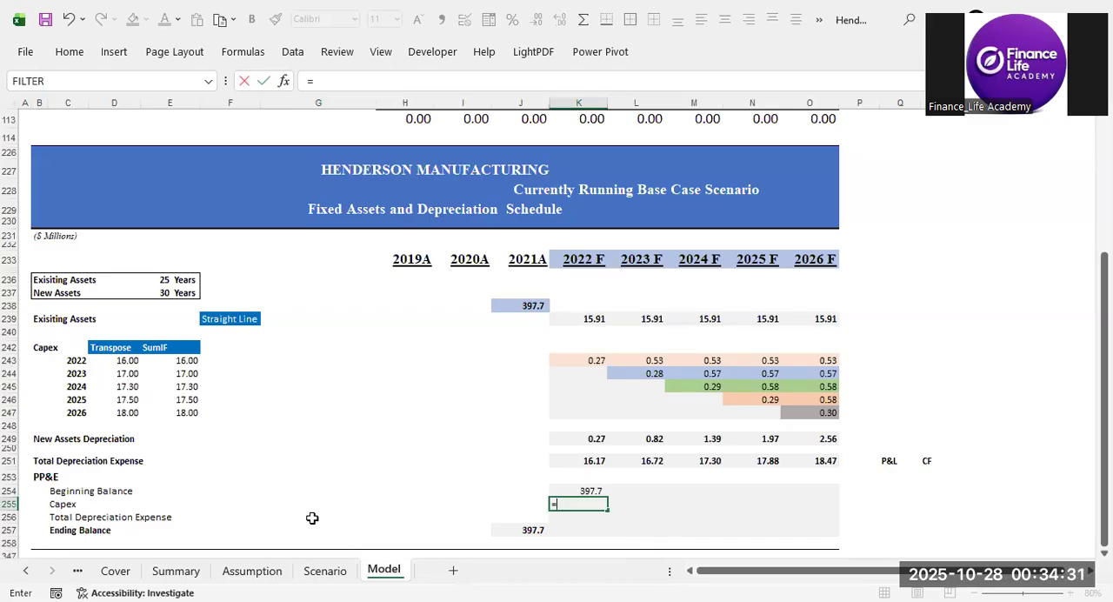
pyautogui.click(269, 576)
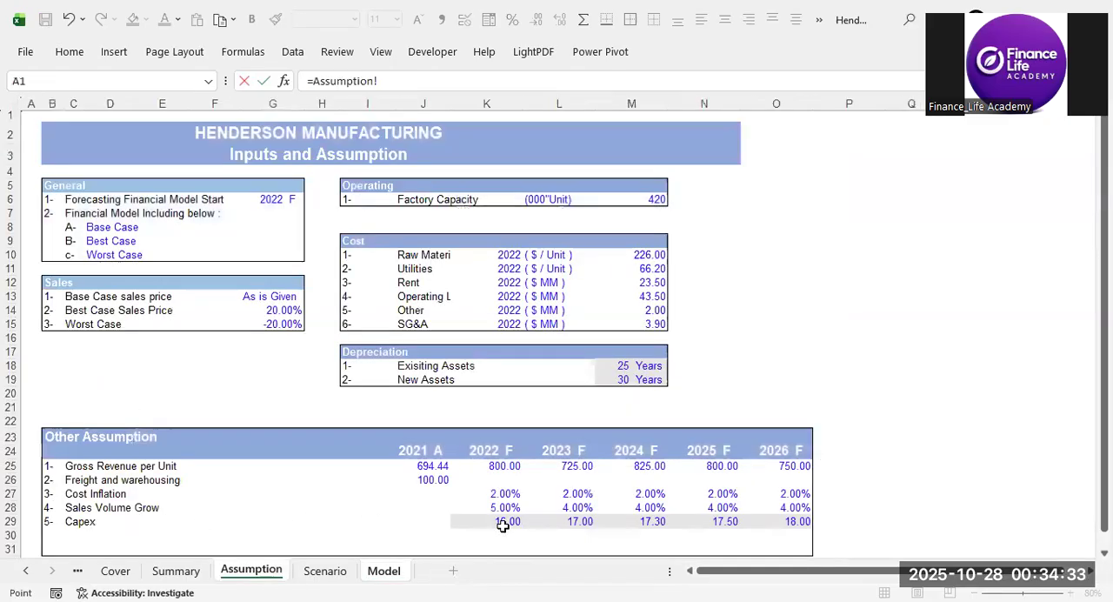
pyautogui.click(499, 523)
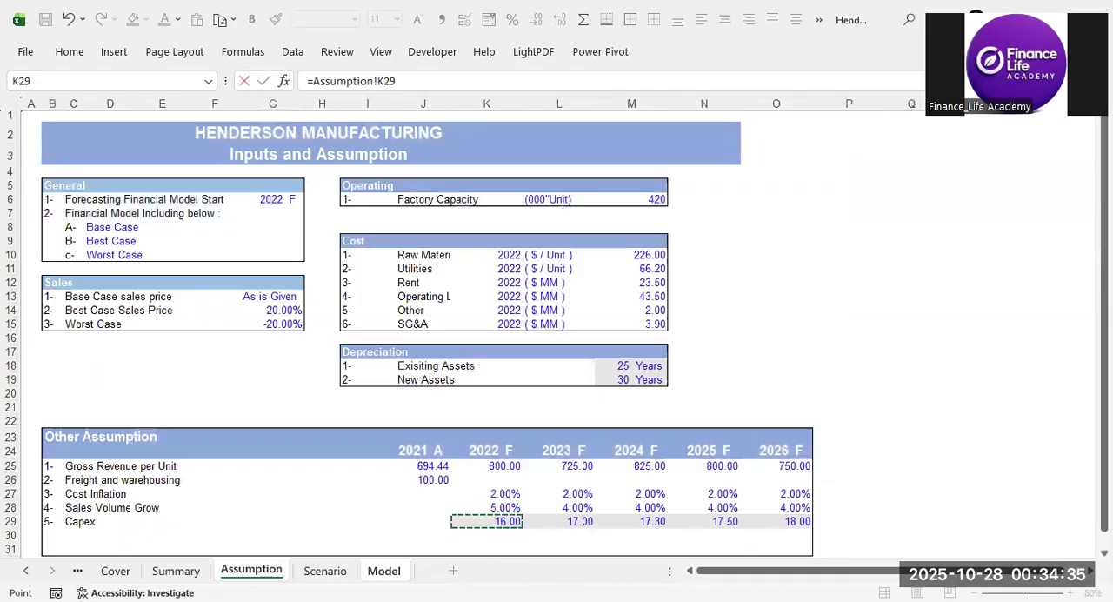
pyautogui.press('Return')
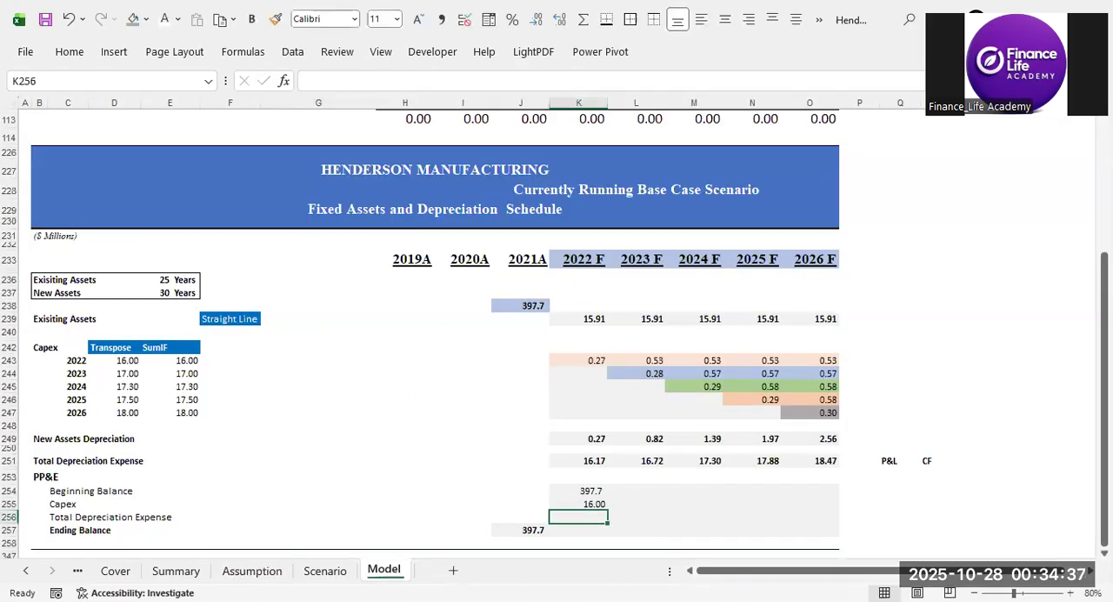
# Bring the 2022 F Total Depreciation Expense into the PP&E roll-forward as a negative in K256 with =-K251.
pyautogui.write('=')
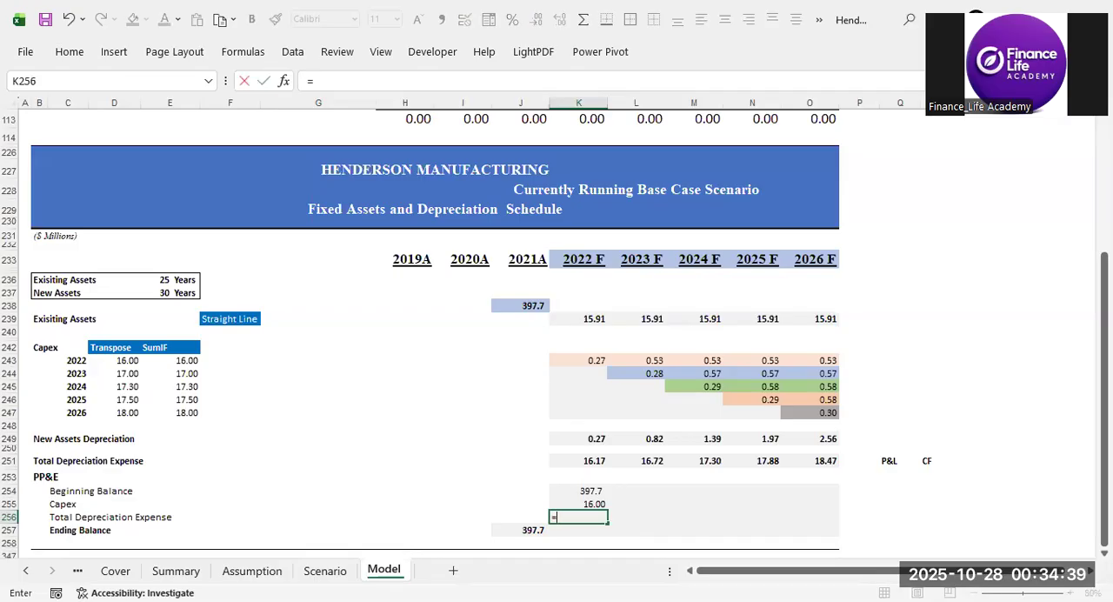
pyautogui.write('-')
pyautogui.press('Up')
pyautogui.press('Up')
pyautogui.press('Up')
pyautogui.press('Up')
pyautogui.press('Up')
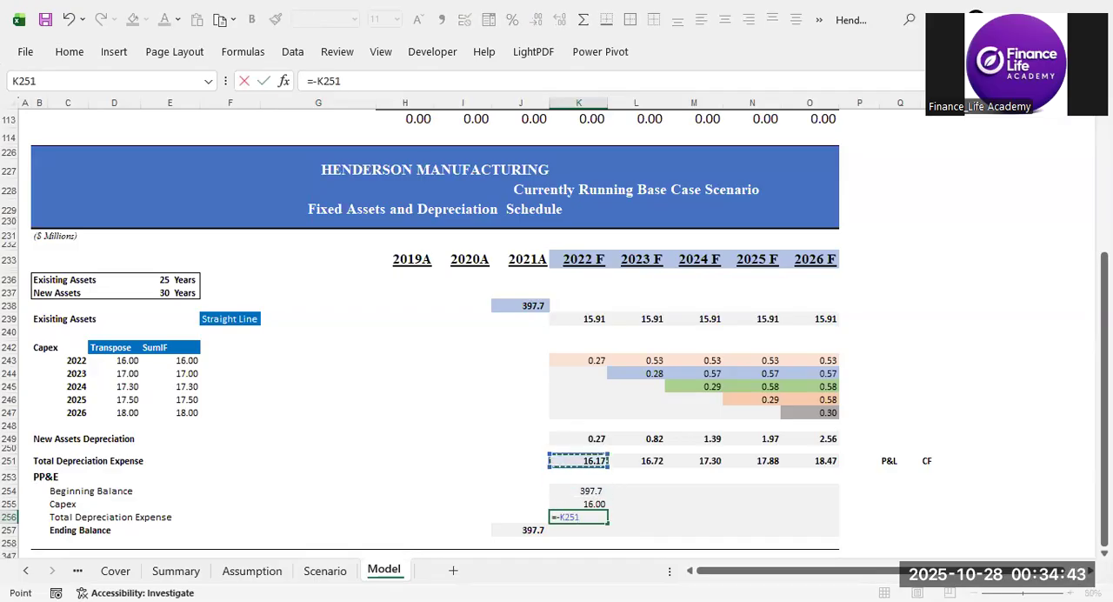
pyautogui.press('Return')
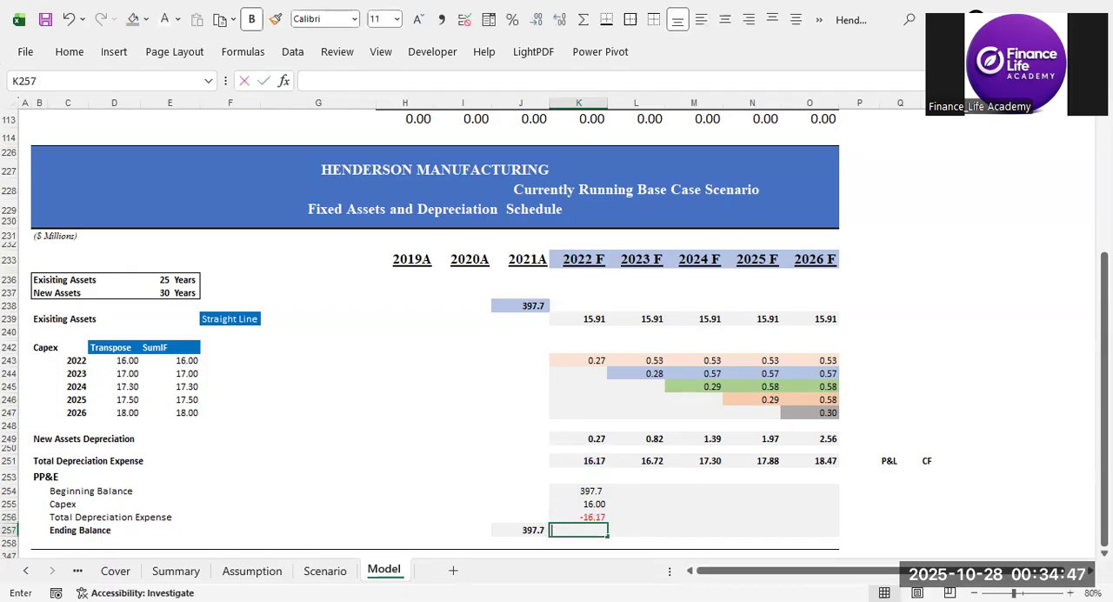
# Calculate the 2022 F PP&E Ending Balance in K257 with =SUM(K254:K256) and check the roll-forward's source cells.
pyautogui.hotkey('alt', '=')
pyautogui.press('Return')
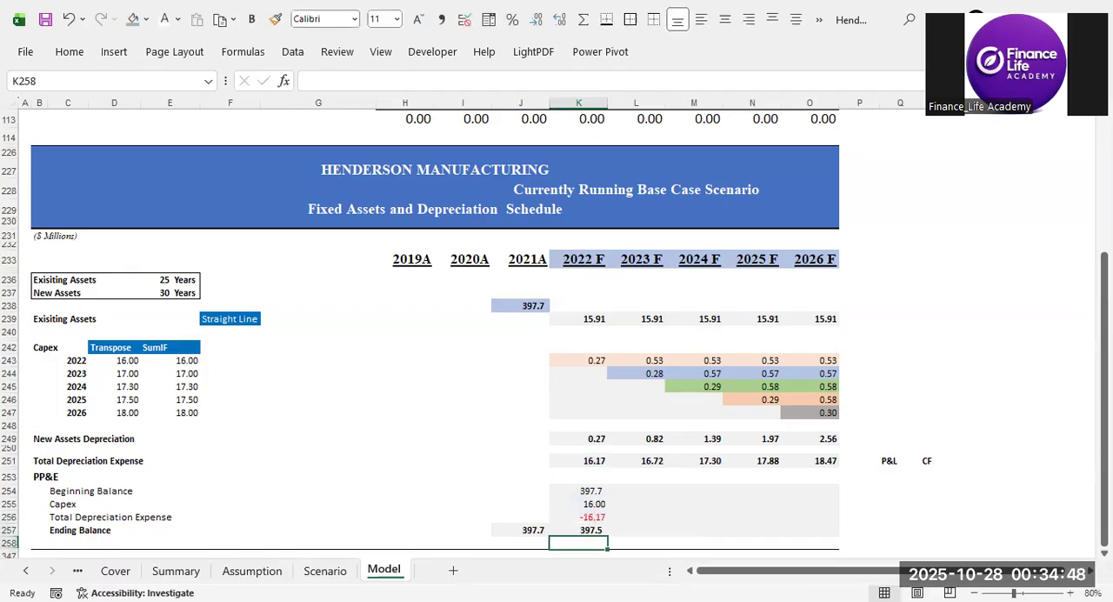
pyautogui.click(585, 261)
pyautogui.click(594, 540)
pyautogui.click(587, 490)
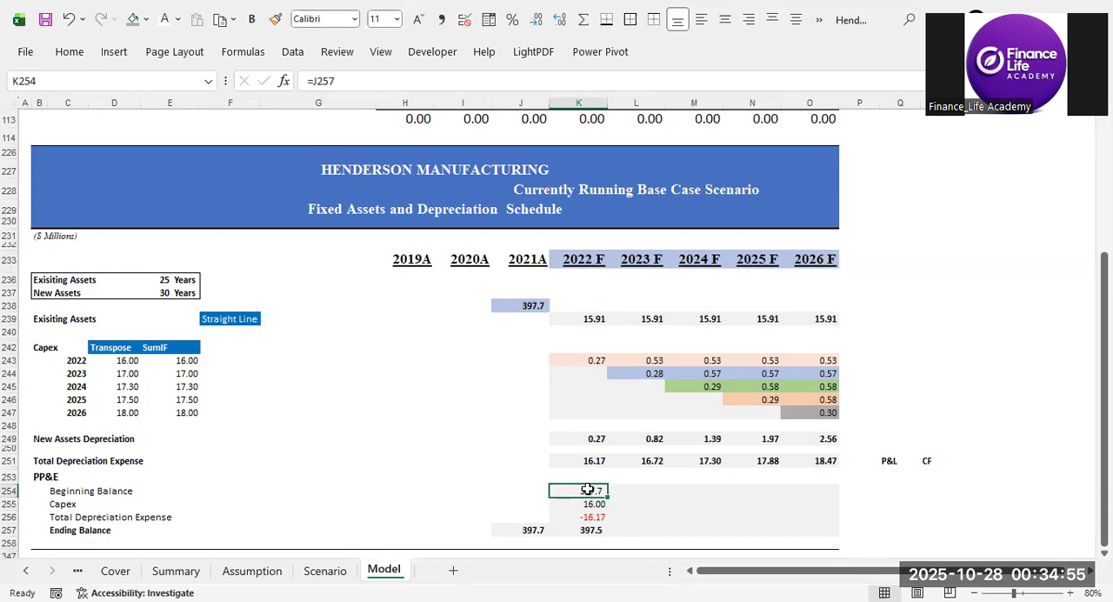
pyautogui.click(606, 505)
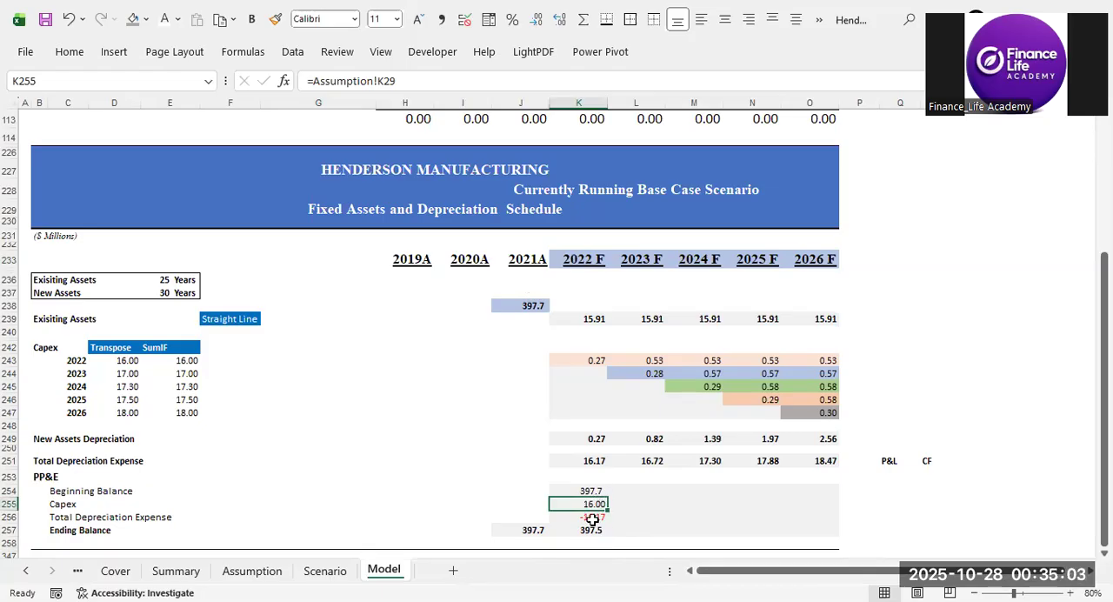
pyautogui.click(590, 462)
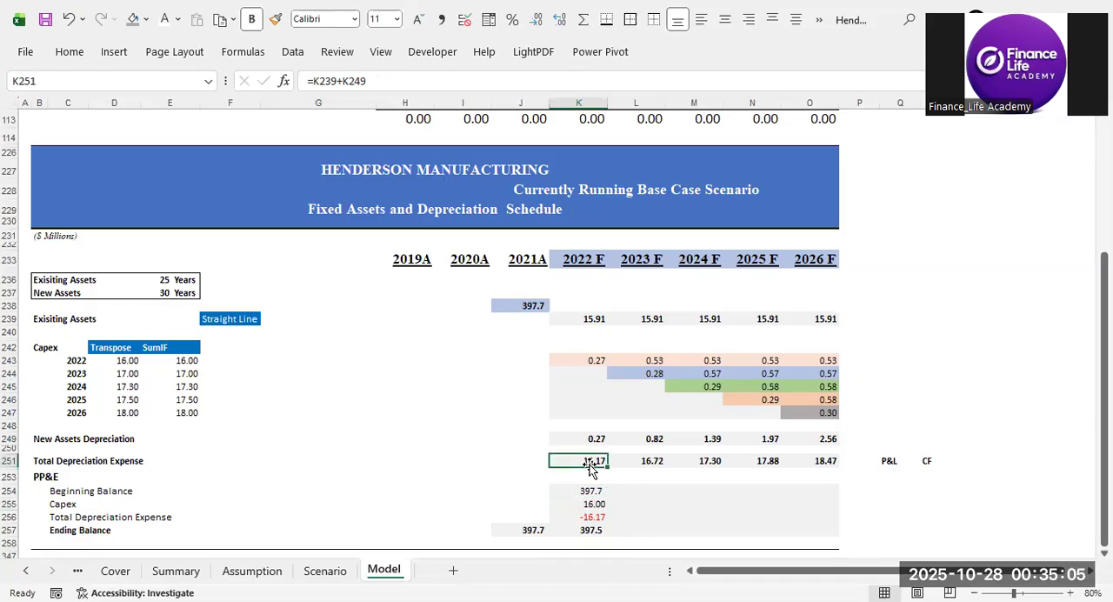
pyautogui.click(591, 531)
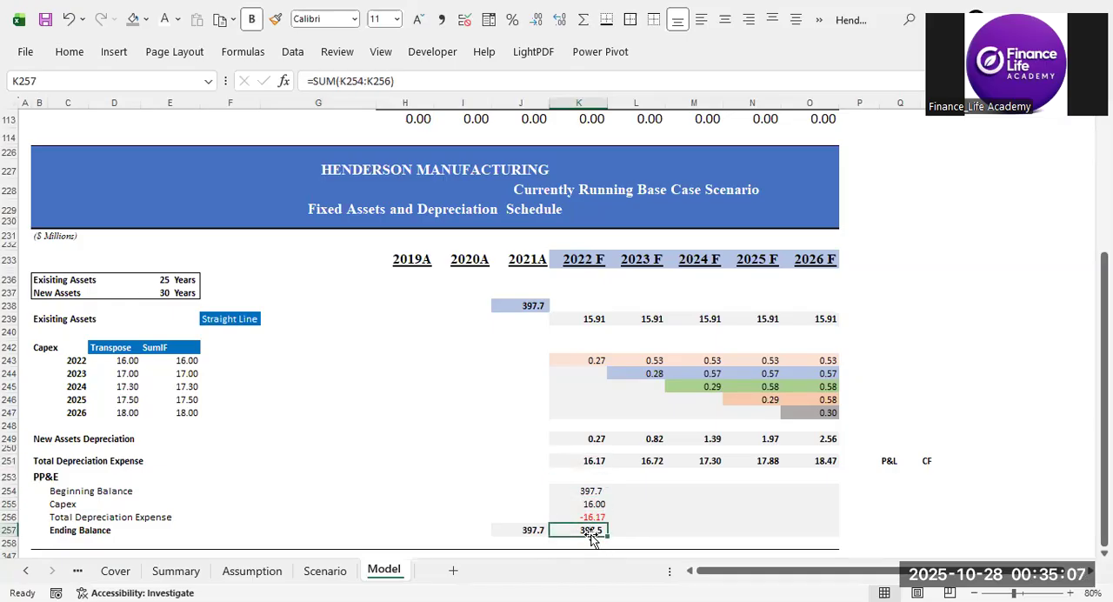
# Copy the 2022 F PP&E roll-forward in K254:K257 and paste its formulas into L254:O257 for 2023 F to 2026 F.
pyautogui.moveTo(590, 490); pyautogui.dragTo(581, 530)
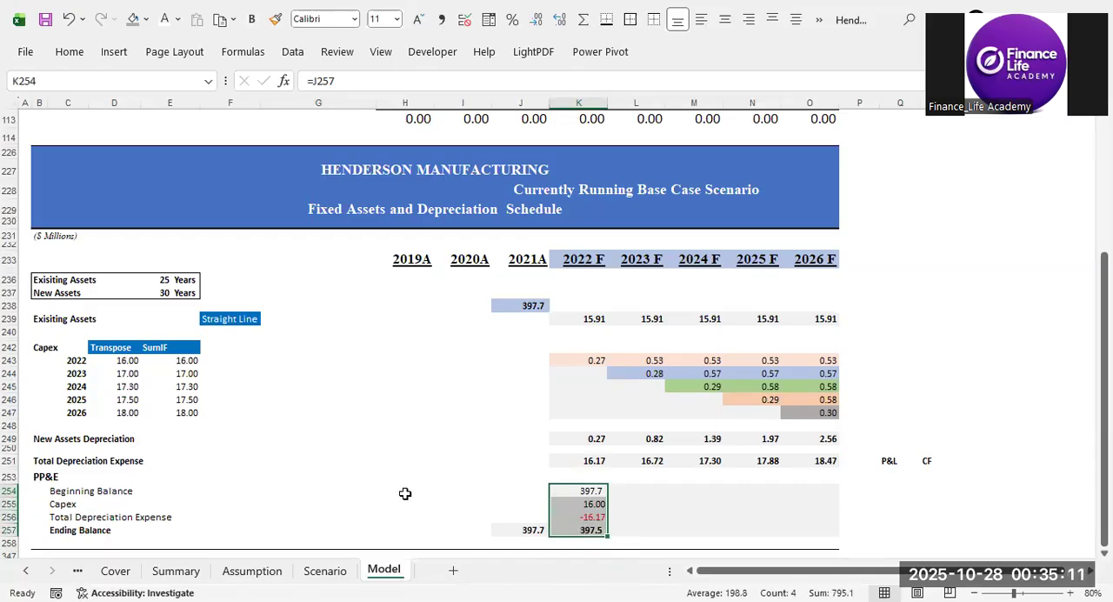
pyautogui.hotkey('ctrl', 'c')
pyautogui.press('Right')
pyautogui.hotkey('shift', 'Down')
pyautogui.hotkey('shift', 'Down')
pyautogui.hotkey('shift', 'Down')
pyautogui.hotkey('shift', 'Right')
pyautogui.hotkey('shift', 'Right')
pyautogui.hotkey('shift', 'Right')
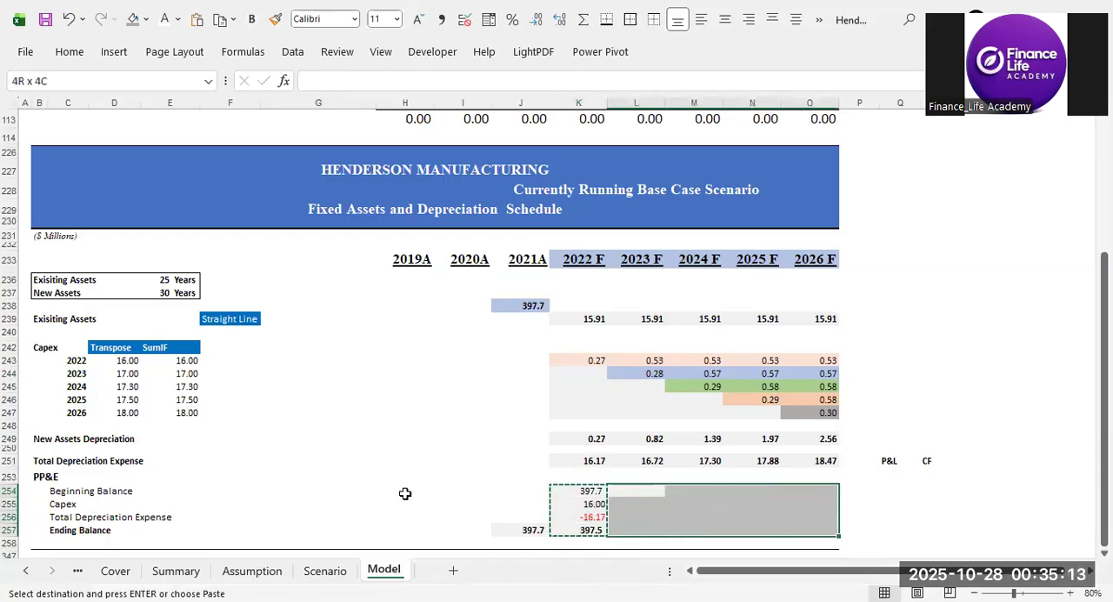
pyautogui.hotkey('ctrl', 'alt', 'v')
pyautogui.press('r')
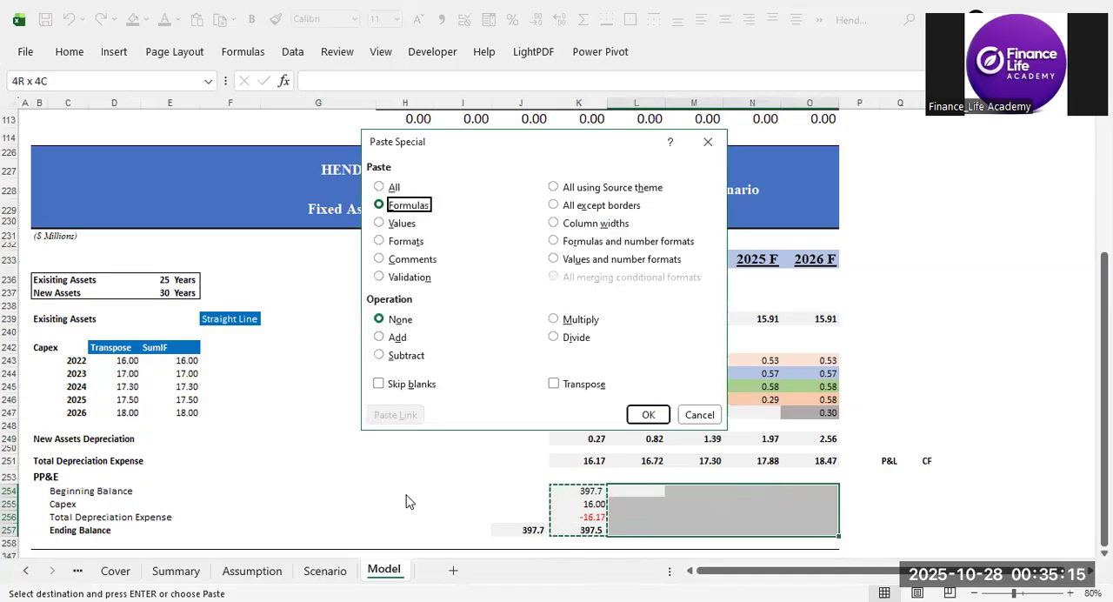
pyautogui.press('Return')
pyautogui.moveTo(517, 530); pyautogui.dragTo(787, 534)
pyautogui.click(466, 477)
pyautogui.click(465, 504)
pyautogui.press('Escape')
pyautogui.click(468, 517)
pyautogui.click(526, 530)
pyautogui.moveTo(526, 530); pyautogui.dragTo(847, 534)
# Label the PP&E Ending Balance row with BS in Q257.
pyautogui.click(889, 536)
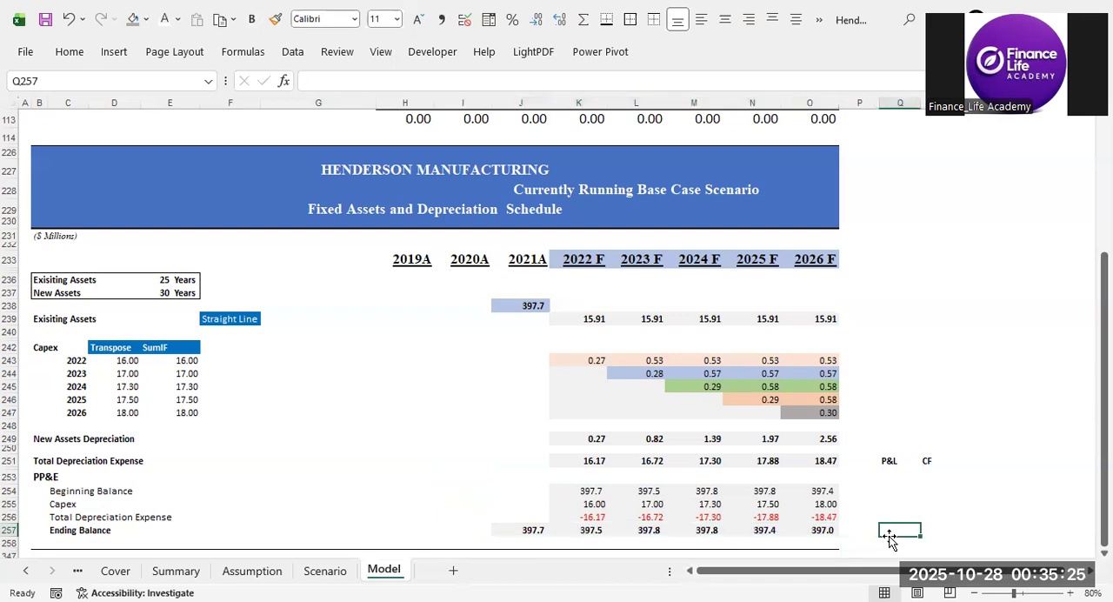
pyautogui.write('BS')
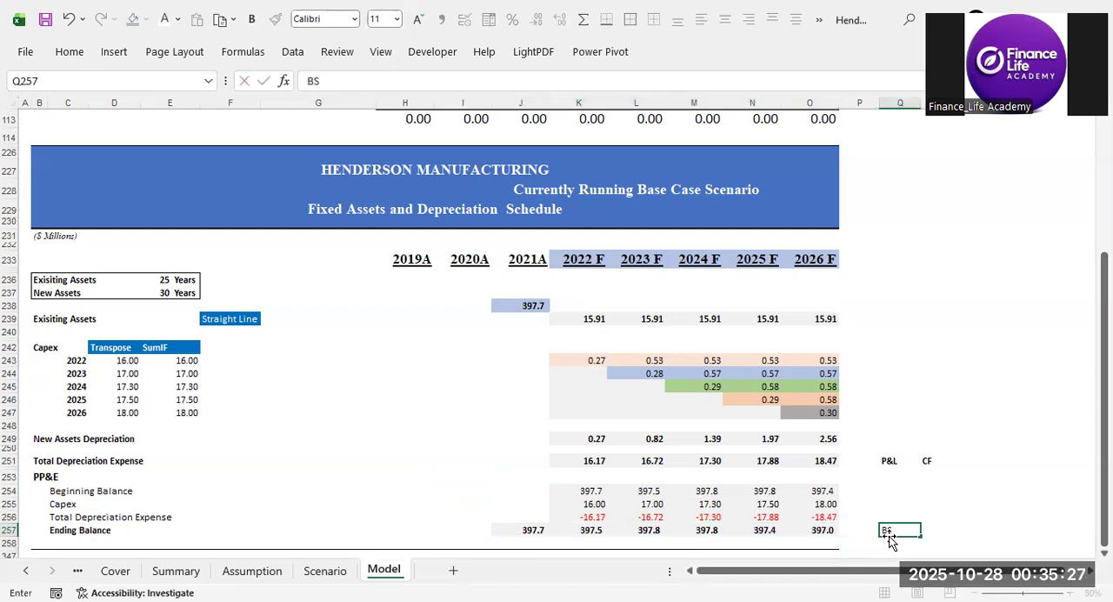
pyautogui.hotkey('ctrl', 'Return')
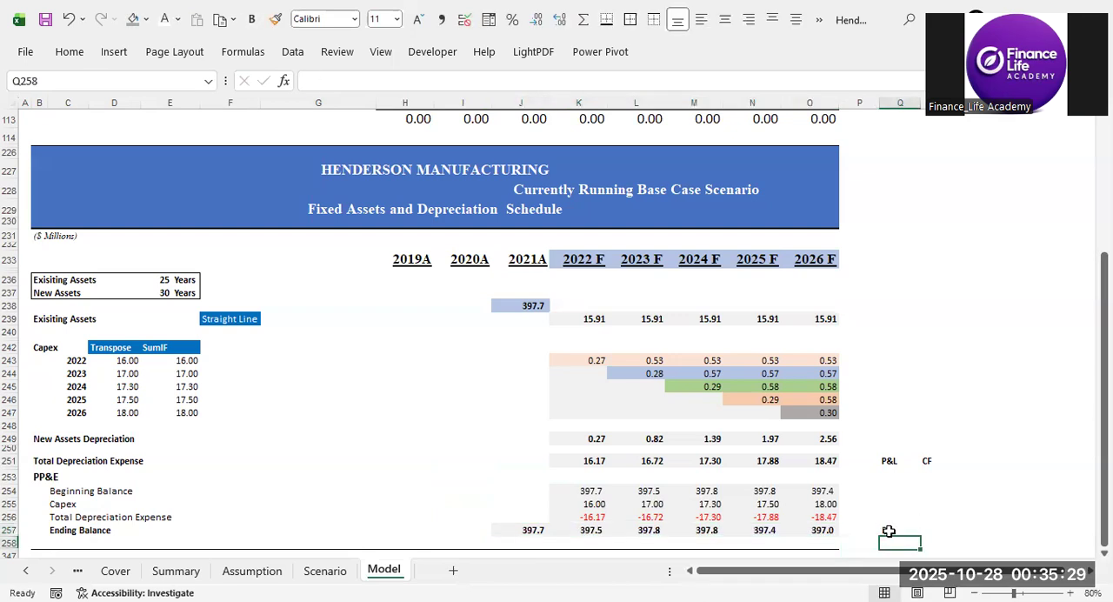
# Link the income statement's 2022 F Depreciation in K22 to the schedule's Total Depreciation Expense with =K251.
pyautogui.click(842, 491)
pyautogui.press('Left')
pyautogui.press('Left')
pyautogui.press('Left')
pyautogui.press('Up')
pyautogui.press('Up')
pyautogui.press('Up')
pyautogui.press('Up')
pyautogui.press('Up')
pyautogui.press('Up')
pyautogui.press('Up')
pyautogui.press('Up')
pyautogui.press('Up')
pyautogui.press('Up')
pyautogui.press('Up')
pyautogui.press('Up')
pyautogui.press('Up')
pyautogui.press('Up')
pyautogui.press('Up')
pyautogui.press('Up')
pyautogui.press('Up')
pyautogui.press('Up')
pyautogui.press('Up')
pyautogui.press('Up')
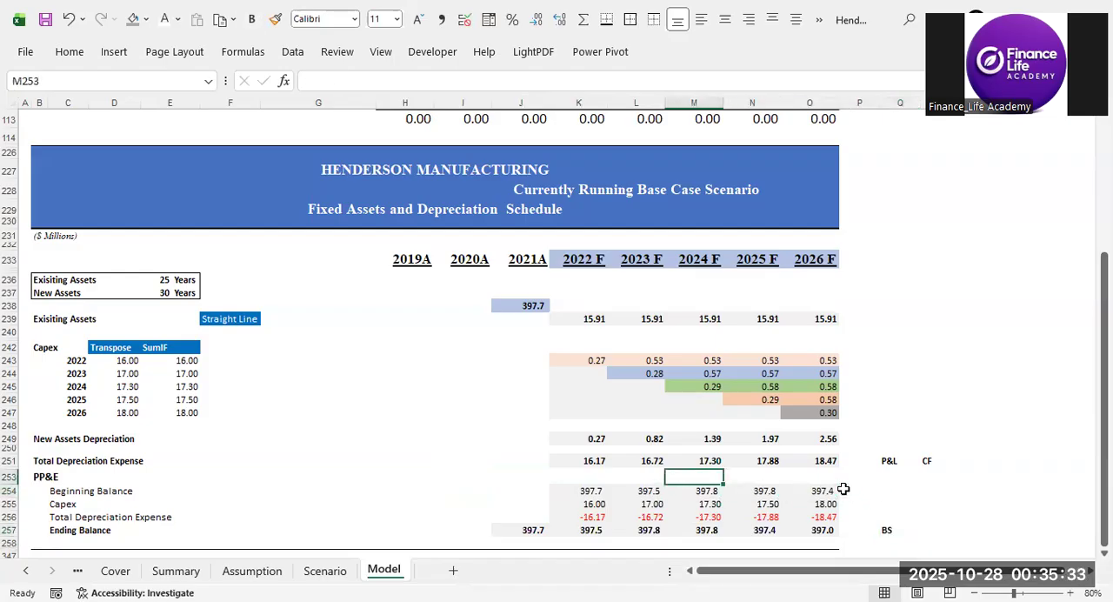
pyautogui.press('Left')
pyautogui.press('Left')
pyautogui.press('Up')
pyautogui.press('Up')
pyautogui.press('Up')
pyautogui.press('pageup')
pyautogui.press('pageup')
pyautogui.press('pageup')
pyautogui.press('pageup')
pyautogui.press('pageup')
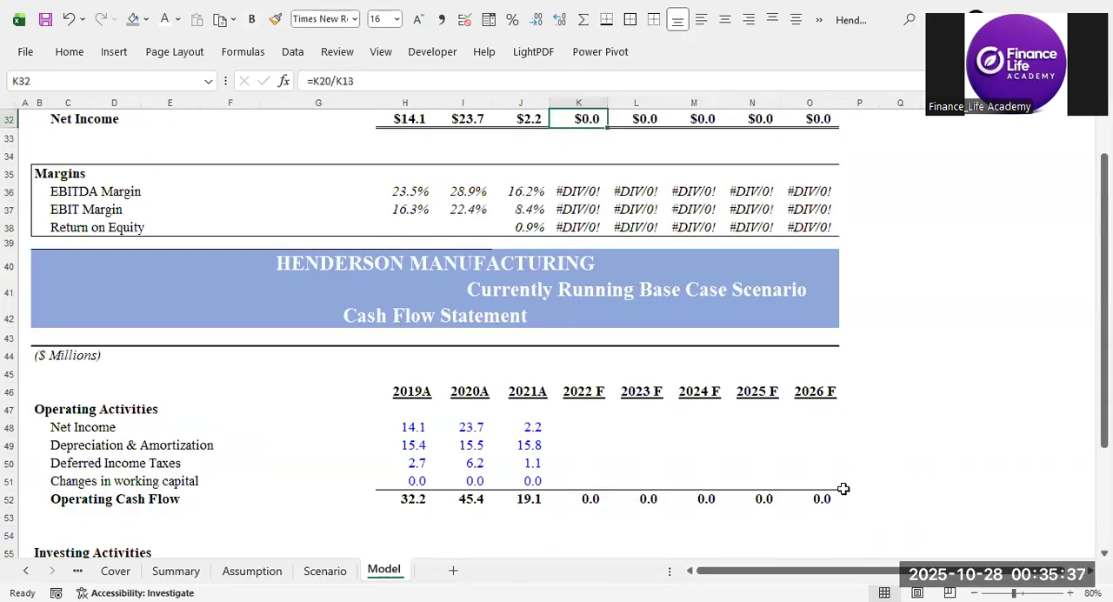
pyautogui.press('Down')
pyautogui.press('Down')
pyautogui.press('Down')
pyautogui.press('Down')
pyautogui.press('Down')
pyautogui.press('Down')
pyautogui.press('Down')
pyautogui.press('Down')
pyautogui.press('Down')
pyautogui.press('Down')
pyautogui.press('Down')
pyautogui.press('Down')
pyautogui.press('Down')
pyautogui.press('Down')
pyautogui.press('Down')
pyautogui.press('Down')
pyautogui.press('Down')
pyautogui.press('Down')
pyautogui.press('Down')
pyautogui.press('Down')
pyautogui.press('Down')
pyautogui.press('Down')
pyautogui.press('Down')
pyautogui.press('Down')
pyautogui.press('Down')
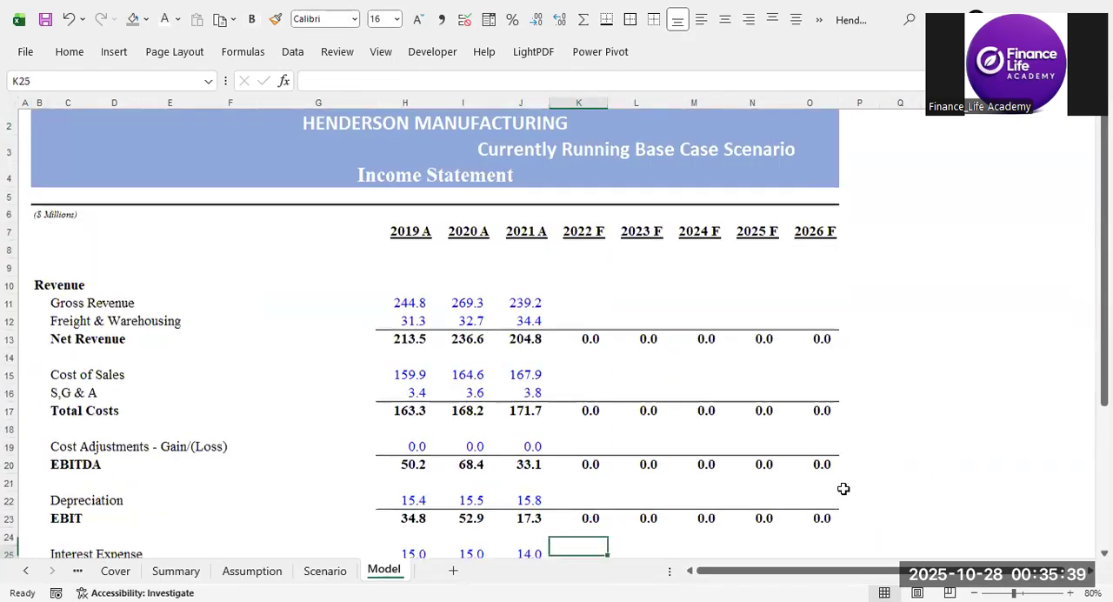
pyautogui.press('Up')
pyautogui.press('Up')
pyautogui.press('Up')
pyautogui.press('Up')
pyautogui.press('Up')
pyautogui.press('Up')
pyautogui.press('Down')
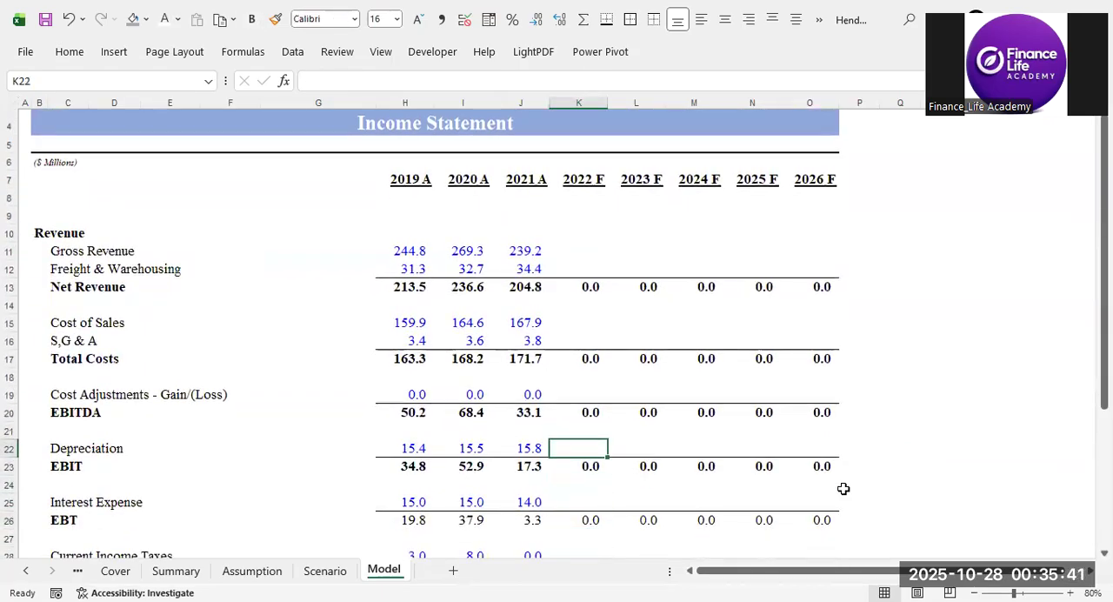
pyautogui.write('=')
pyautogui.hotkey('ctrl', 'Down')
pyautogui.hotkey('ctrl', 'Down')
pyautogui.hotkey('ctrl', 'Down')
pyautogui.hotkey('ctrl', 'Down')
pyautogui.hotkey('ctrl', 'Down')
pyautogui.hotkey('ctrl', 'Down')
pyautogui.hotkey('ctrl', 'Down')
pyautogui.hotkey('ctrl', 'Down')
pyautogui.hotkey('ctrl', 'Down')
pyautogui.hotkey('ctrl', 'Down')
pyautogui.hotkey('ctrl', 'Down')
pyautogui.hotkey('ctrl', 'Down')
pyautogui.hotkey('ctrl', 'Down')
pyautogui.hotkey('ctrl', 'Down')
pyautogui.hotkey('ctrl', 'Down')
pyautogui.hotkey('ctrl', 'Down')
pyautogui.hotkey('ctrl', 'Down')
pyautogui.hotkey('ctrl', 'Down')
pyautogui.hotkey('ctrl', 'Down')
pyautogui.hotkey('ctrl', 'Down')
pyautogui.hotkey('ctrl', 'Down')
pyautogui.hotkey('ctrl', 'Down')
pyautogui.hotkey('ctrl', 'Down')
pyautogui.hotkey('ctrl', 'Down')
pyautogui.hotkey('ctrl', 'Down')
pyautogui.press('Down')
pyautogui.press('Down')
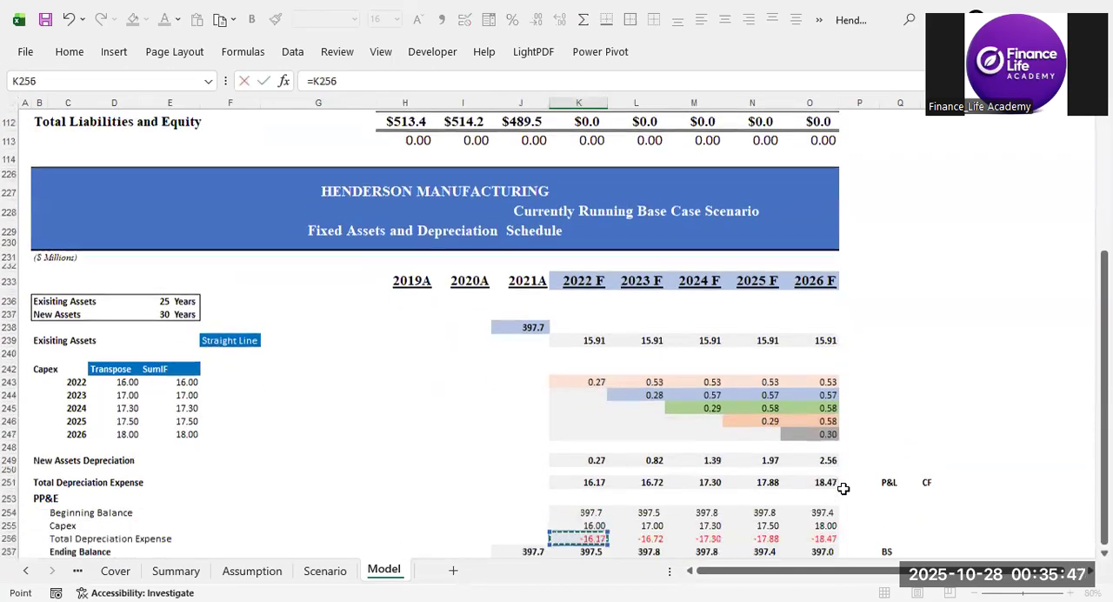
pyautogui.press('Up')
pyautogui.press('Up')
pyautogui.press('Up')
pyautogui.press('Up')
pyautogui.press('Up')
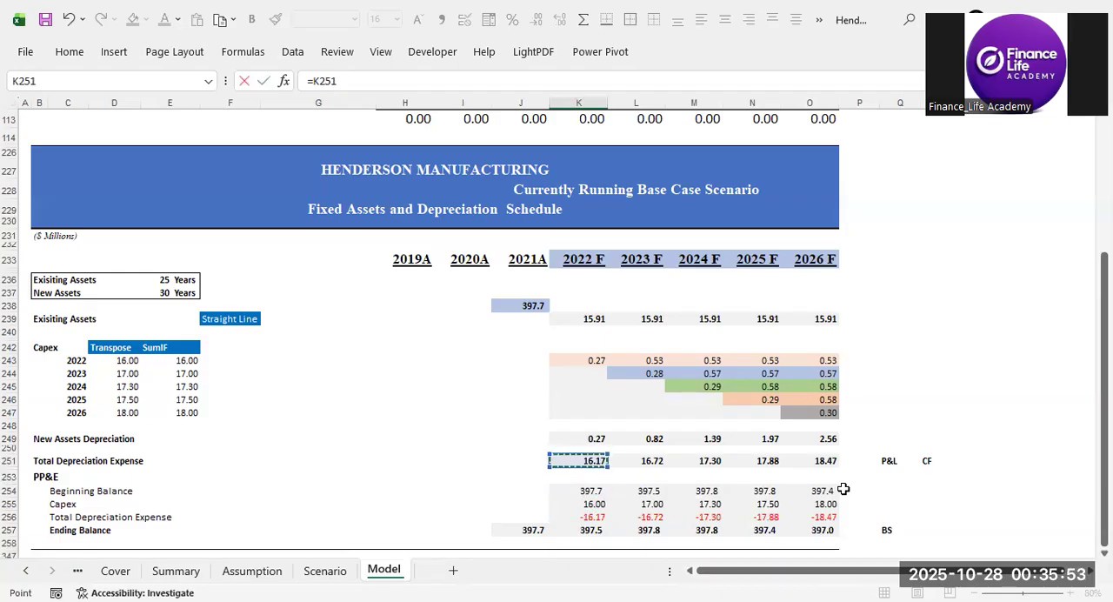
pyautogui.hotkey('ctrl', 'Return')
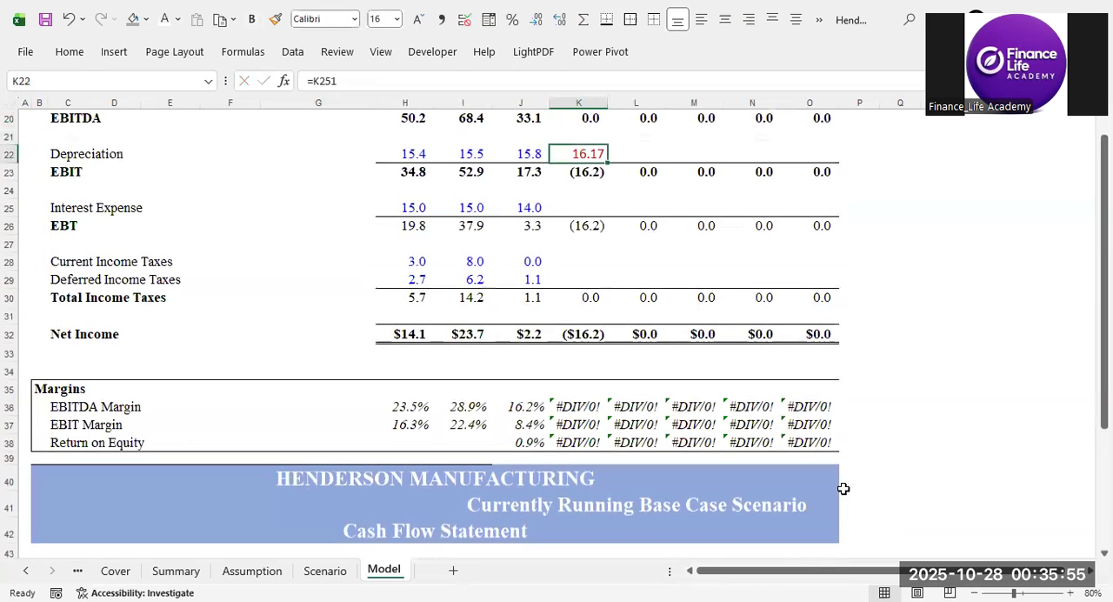
# Copy the 2022 F Depreciation link in K22 across to L22:O22 for 2023 F to 2026 F.
pyautogui.hotkey('ctrl', 'c')
pyautogui.press('Right')
pyautogui.hotkey('shift', 'Right')
pyautogui.hotkey('shift', 'Right')
pyautogui.hotkey('shift', 'Right')
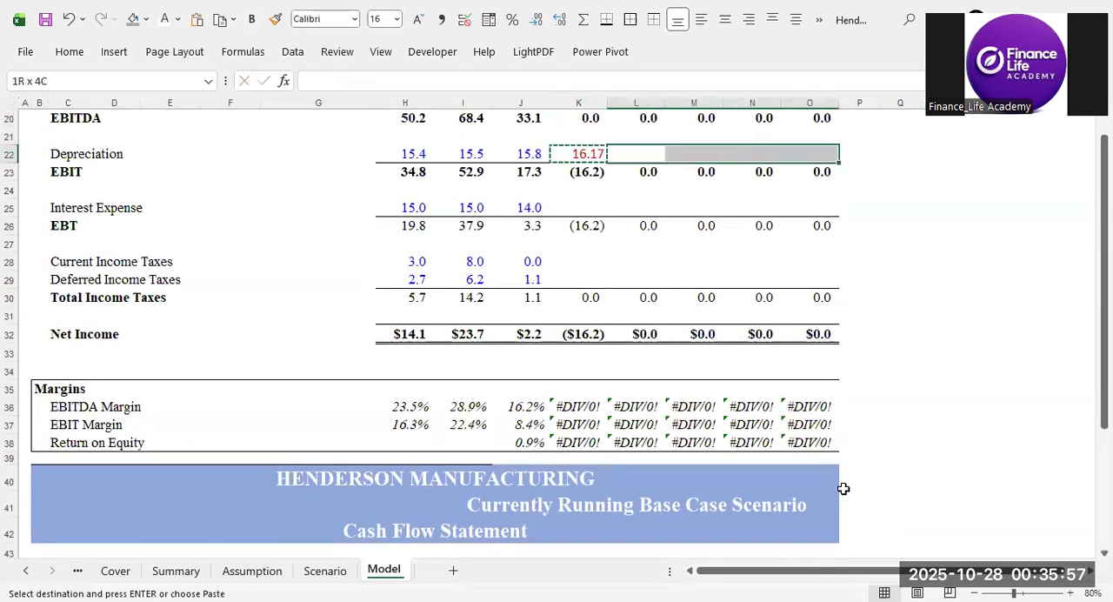
pyautogui.hotkey('ctrl', 'alt', 'v')
pyautogui.press('Return')
# Link the cash flow statement's 2022 F Depreciation & Amortization in K49 to the schedule's Total Depreciation Expense with =K251.
pyautogui.press('Down')
pyautogui.press('Down')
pyautogui.press('Down')
pyautogui.press('Down')
pyautogui.press('Down')
pyautogui.press('Down')
pyautogui.press('Down')
pyautogui.press('Down')
pyautogui.press('Down')
pyautogui.press('Down')
pyautogui.press('Down')
pyautogui.press('Down')
pyautogui.press('Down')
pyautogui.press('Down')
pyautogui.press('Down')
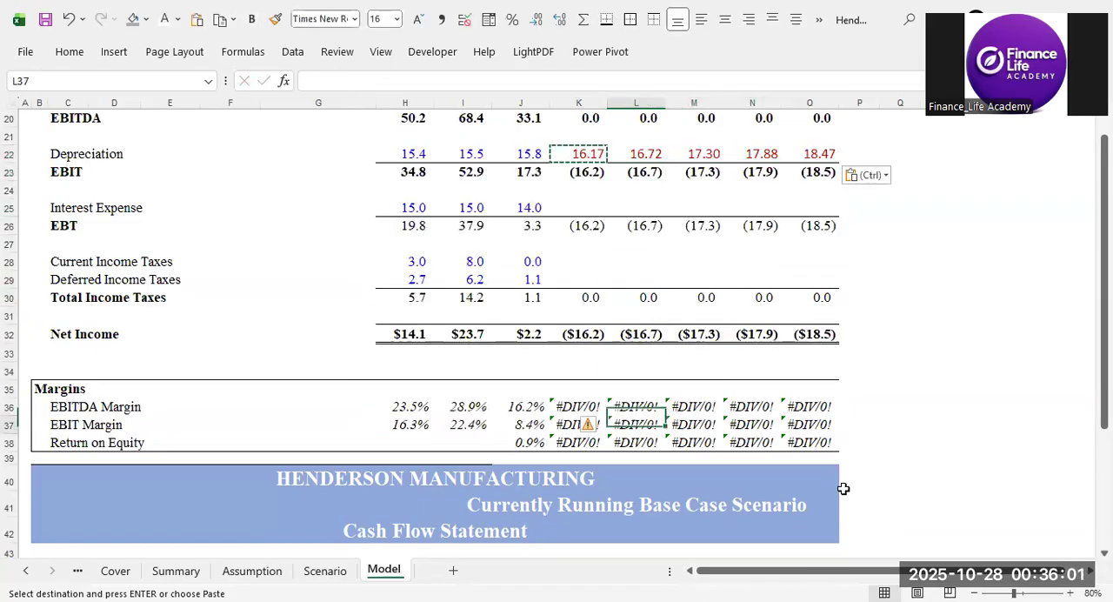
pyautogui.press('Down')
pyautogui.press('Down')
pyautogui.press('Down')
pyautogui.press('Down')
pyautogui.press('Down')
pyautogui.press('Down')
pyautogui.press('Down')
pyautogui.press('Down')
pyautogui.press('Down')
pyautogui.press('Down')
pyautogui.press('Down')
pyautogui.press('Down')
pyautogui.press('Down')
pyautogui.press('Down')
pyautogui.press('Down')
pyautogui.press('Down')
pyautogui.press('Down')
pyautogui.press('Down')
pyautogui.press('Down')
pyautogui.press('Down')
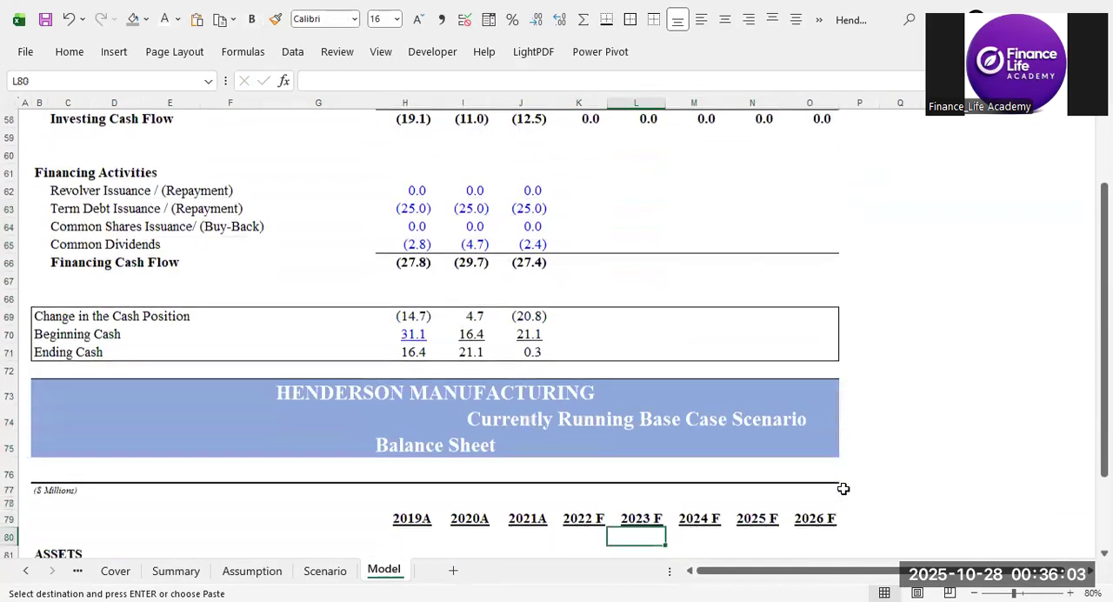
pyautogui.press('Down')
pyautogui.press('Up')
pyautogui.press('Up')
pyautogui.press('Up')
pyautogui.press('Up')
pyautogui.press('Up')
pyautogui.press('Up')
pyautogui.press('Up')
pyautogui.press('Up')
pyautogui.press('Up')
pyautogui.press('Up')
pyautogui.press('Up')
pyautogui.press('Up')
pyautogui.press('Up')
pyautogui.press('Up')
pyautogui.press('Up')
pyautogui.press('Up')
pyautogui.press('Up')
pyautogui.press('Up')
pyautogui.press('Up')
pyautogui.press('Up')
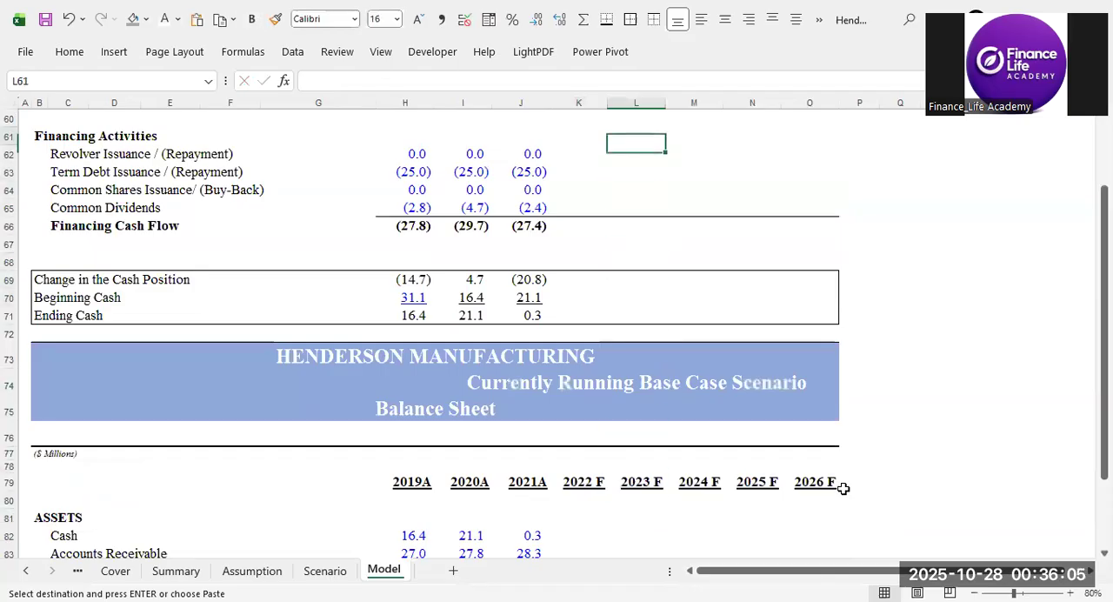
pyautogui.press('Up')
pyautogui.press('Up')
pyautogui.press('Up')
pyautogui.press('Up')
pyautogui.press('Up')
pyautogui.press('Up')
pyautogui.press('Up')
pyautogui.press('Up')
pyautogui.press('Up')
pyautogui.press('Up')
pyautogui.press('Up')
pyautogui.press('Up')
pyautogui.press('Up')
pyautogui.press('Up')
pyautogui.press('Up')
pyautogui.press('Up')
pyautogui.press('Up')
pyautogui.press('Up')
pyautogui.press('Up')
pyautogui.press('Up')
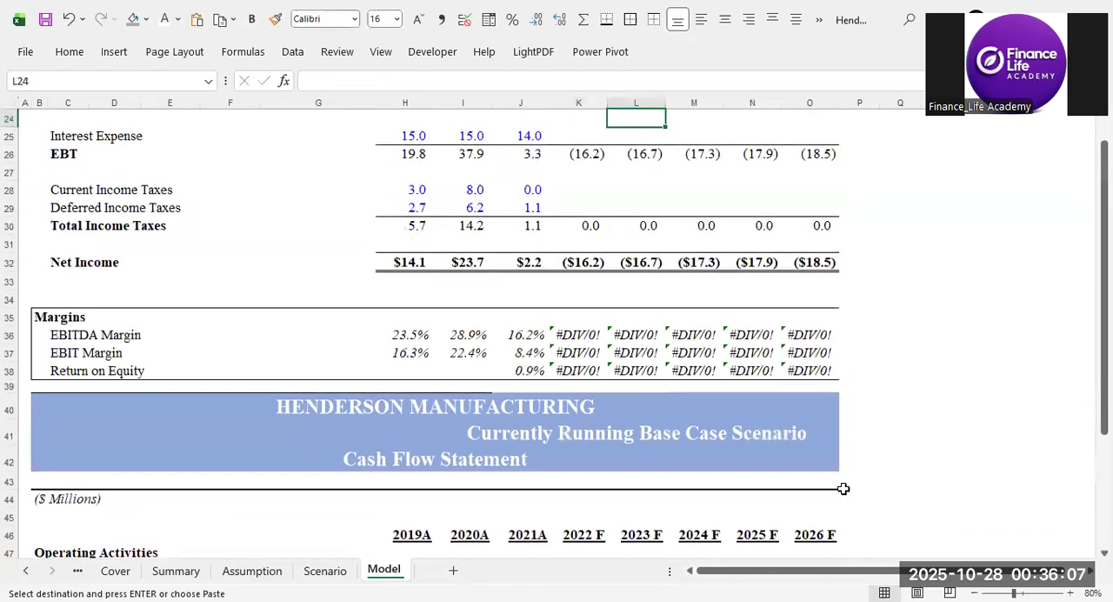
pyautogui.press('Up')
pyautogui.press('Up')
pyautogui.press('Up')
pyautogui.press('Up')
pyautogui.press('Up')
pyautogui.press('Up')
pyautogui.press('Up')
pyautogui.press('Up')
pyautogui.press('Up')
pyautogui.press('Up')
pyautogui.press('Up')
pyautogui.press('Up')
pyautogui.press('Up')
pyautogui.press('Down')
pyautogui.press('Down')
pyautogui.press('Down')
pyautogui.press('Down')
pyautogui.press('Down')
pyautogui.press('Down')
pyautogui.press('Down')
pyautogui.press('Down')
pyautogui.press('Down')
pyautogui.press('Down')
pyautogui.press('Down')
pyautogui.press('Down')
pyautogui.press('Down')
pyautogui.press('Down')
pyautogui.press('Down')
pyautogui.press('Down')
pyautogui.press('Down')
pyautogui.press('Down')
pyautogui.press('Down')
pyautogui.press('Down')
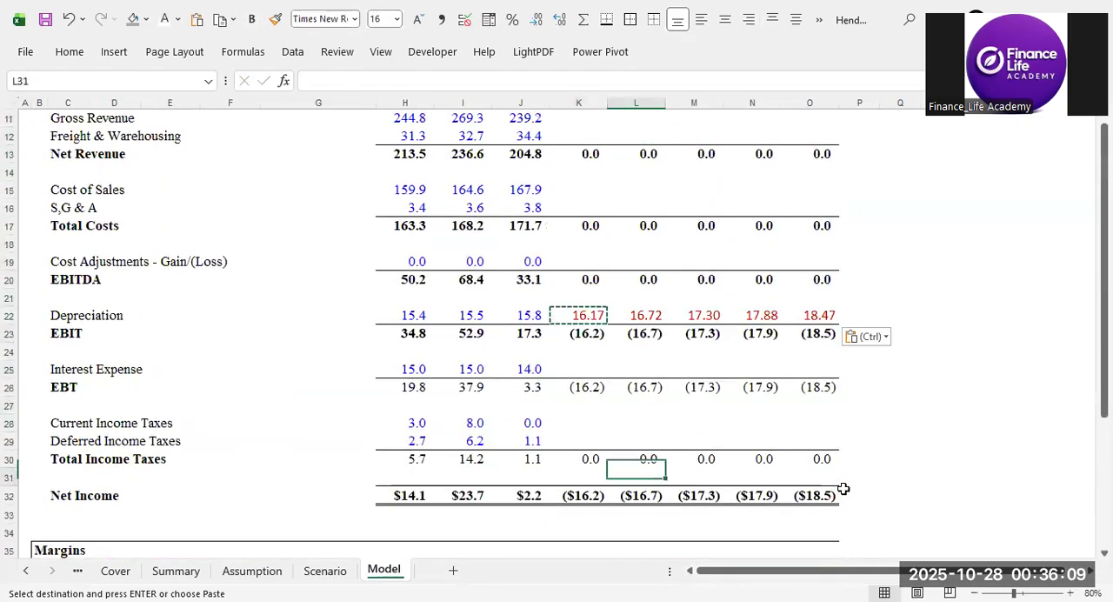
pyautogui.press('Down')
pyautogui.press('Down')
pyautogui.press('Down')
pyautogui.press('Down')
pyautogui.press('Down')
pyautogui.press('Down')
pyautogui.press('Down')
pyautogui.press('Down')
pyautogui.press('Down')
pyautogui.press('Down')
pyautogui.press('Down')
pyautogui.press('Down')
pyautogui.press('Down')
pyautogui.press('Down')
pyautogui.press('Down')
pyautogui.press('Down')
pyautogui.press('Down')
pyautogui.press('Down')
pyautogui.press('Down')
pyautogui.press('Down')
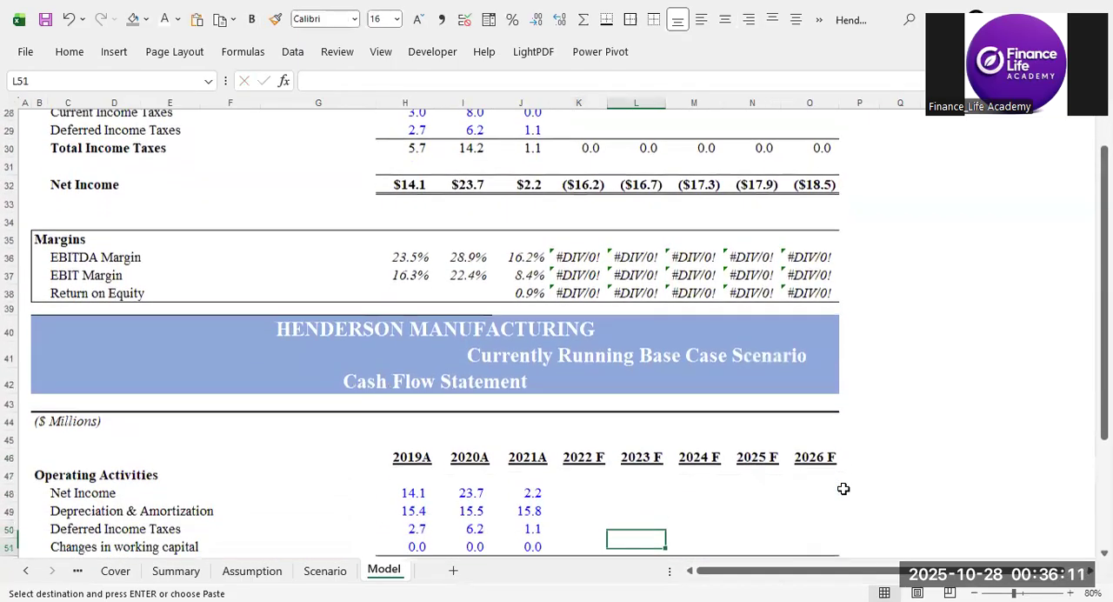
pyautogui.press('Down')
pyautogui.press('Left')
pyautogui.press('Left')
pyautogui.press('Up')
pyautogui.press('Up')
pyautogui.press('Up')
pyautogui.press('Up')
pyautogui.press('Down')
pyautogui.press('Right')
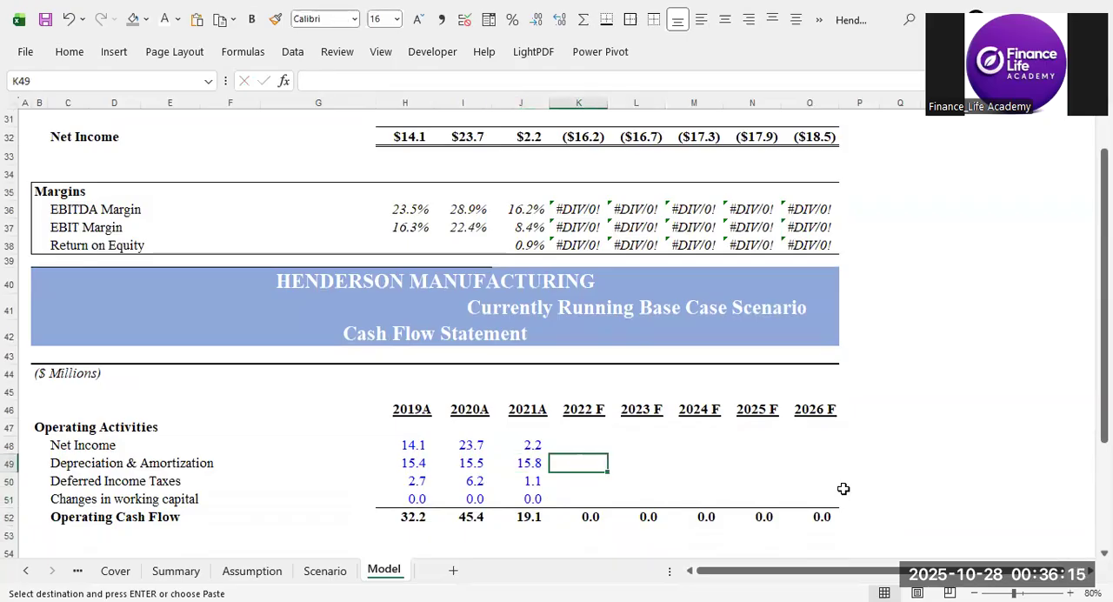
pyautogui.write('=')
pyautogui.press('Down')
pyautogui.press('Down')
pyautogui.press('Down')
pyautogui.press('Down')
pyautogui.press('Down')
pyautogui.press('Down')
pyautogui.press('Down')
pyautogui.press('Down')
pyautogui.press('Down')
pyautogui.press('Down')
pyautogui.press('Down')
pyautogui.press('Down')
pyautogui.press('Down')
pyautogui.press('Down')
pyautogui.press('Down')
pyautogui.press('Down')
pyautogui.press('Down')
pyautogui.press('Down')
pyautogui.press('Down')
pyautogui.press('Down')
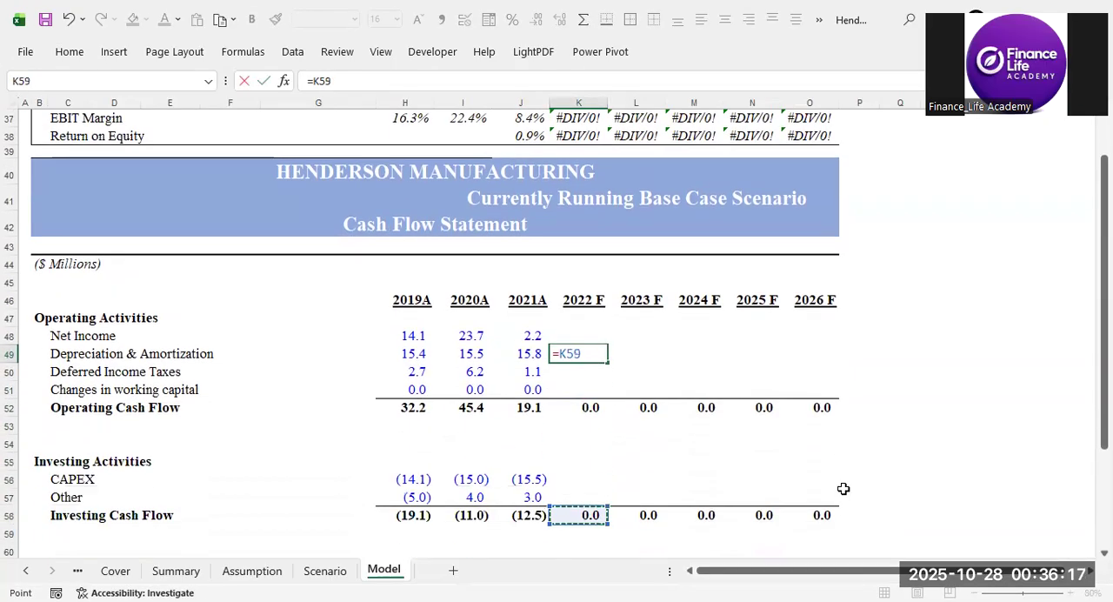
pyautogui.press('Down')
pyautogui.press('Down')
pyautogui.press('Down')
pyautogui.press('Down')
pyautogui.press('Down')
pyautogui.press('Down')
pyautogui.press('Down')
pyautogui.press('Down')
pyautogui.press('Down')
pyautogui.press('Down')
pyautogui.press('Down')
pyautogui.press('Down')
pyautogui.press('Down')
pyautogui.press('Down')
pyautogui.press('Down')
pyautogui.press('Down')
pyautogui.press('Down')
pyautogui.press('Down')
pyautogui.press('Down')
pyautogui.press('Down')
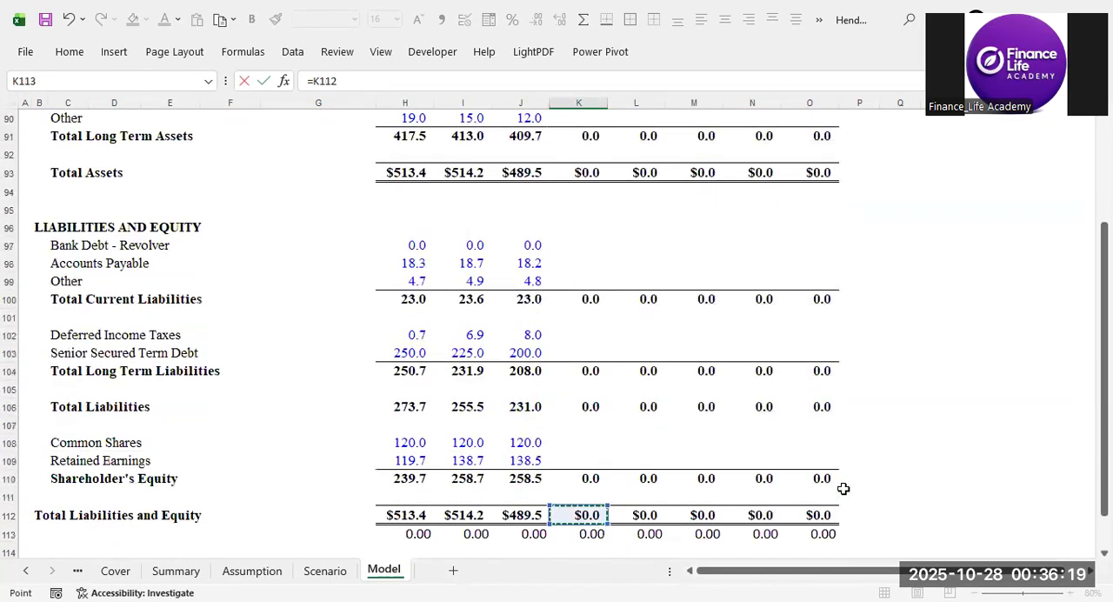
pyautogui.press('Down')
pyautogui.press('Down')
pyautogui.press('Down')
pyautogui.press('Down')
pyautogui.press('Down')
pyautogui.press('Down')
pyautogui.press('Down')
pyautogui.press('Down')
pyautogui.press('Down')
pyautogui.press('Down')
pyautogui.press('Down')
pyautogui.press('Down')
pyautogui.press('Down')
pyautogui.press('Down')
pyautogui.press('Down')
pyautogui.press('Down')
pyautogui.press('Down')
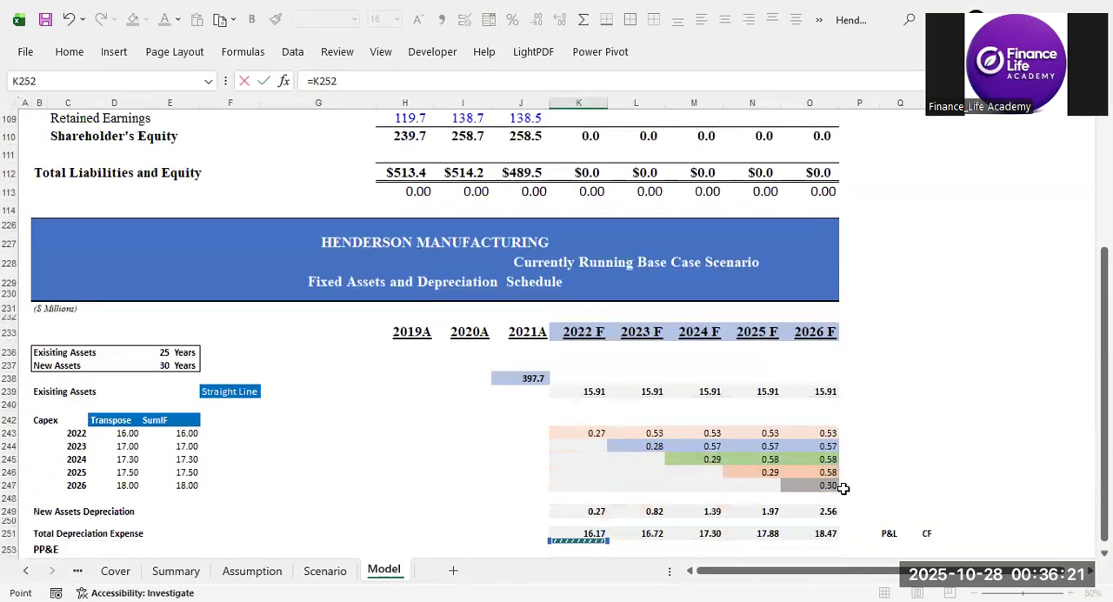
pyautogui.press('Down')
pyautogui.press('Up')
pyautogui.press('Up')
pyautogui.press('Up')
pyautogui.press('Up')
pyautogui.press('Up')
pyautogui.press('Up')
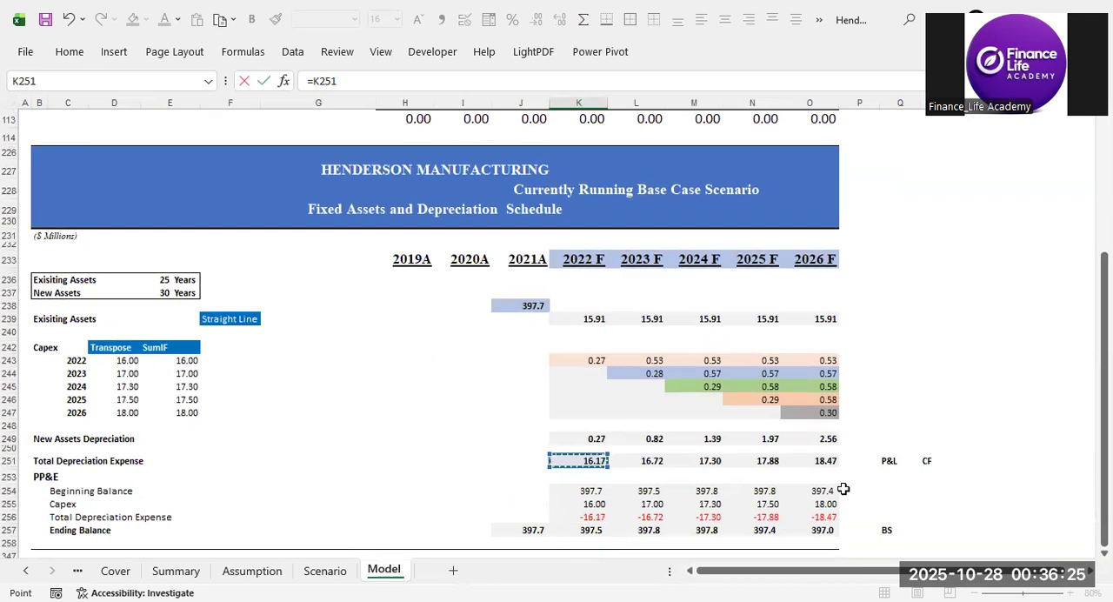
pyautogui.press('Return')
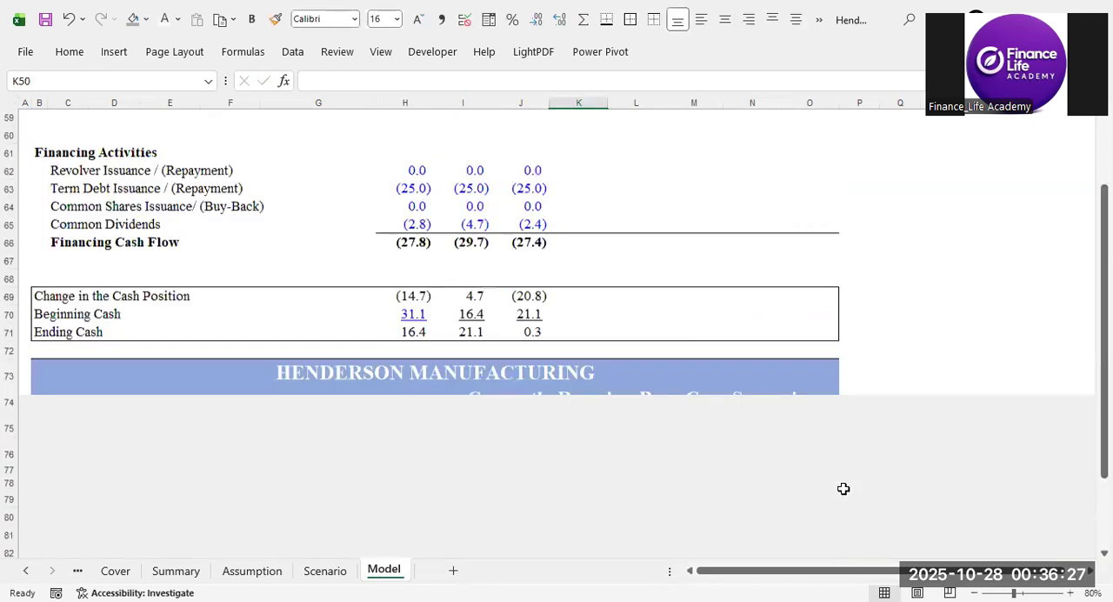
# Copy the 2022 F Depreciation & Amortization link in K49 across to L49:O49 for 2023 F to 2026 F.
pyautogui.hotkey('ctrl', 'c')
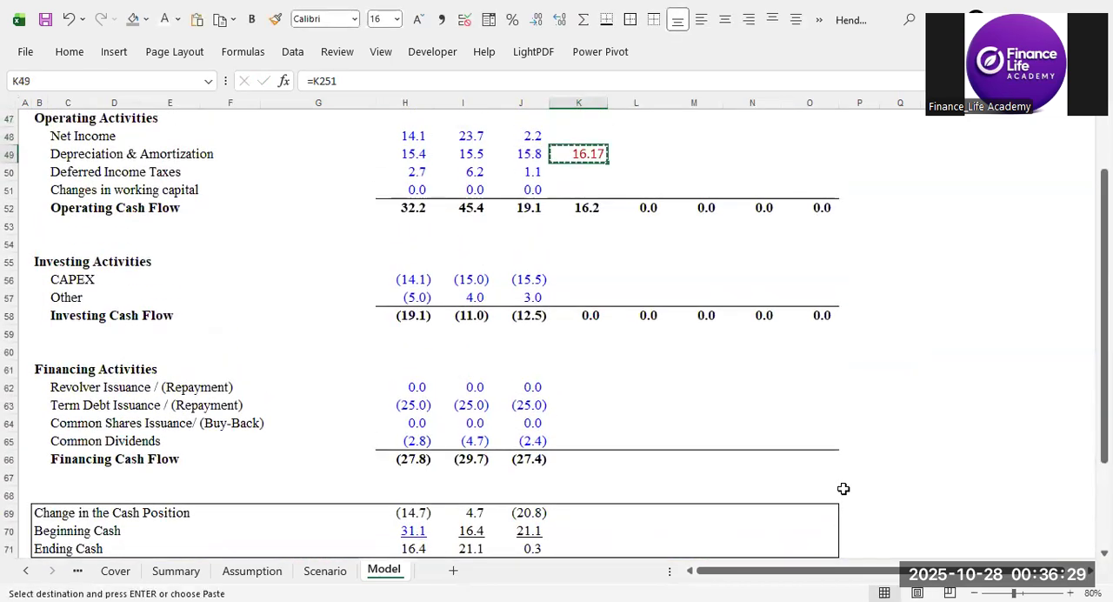
pyautogui.press('Right')
pyautogui.hotkey('shift', 'Right')
pyautogui.hotkey('shift', 'Right')
pyautogui.hotkey('shift', 'Right')
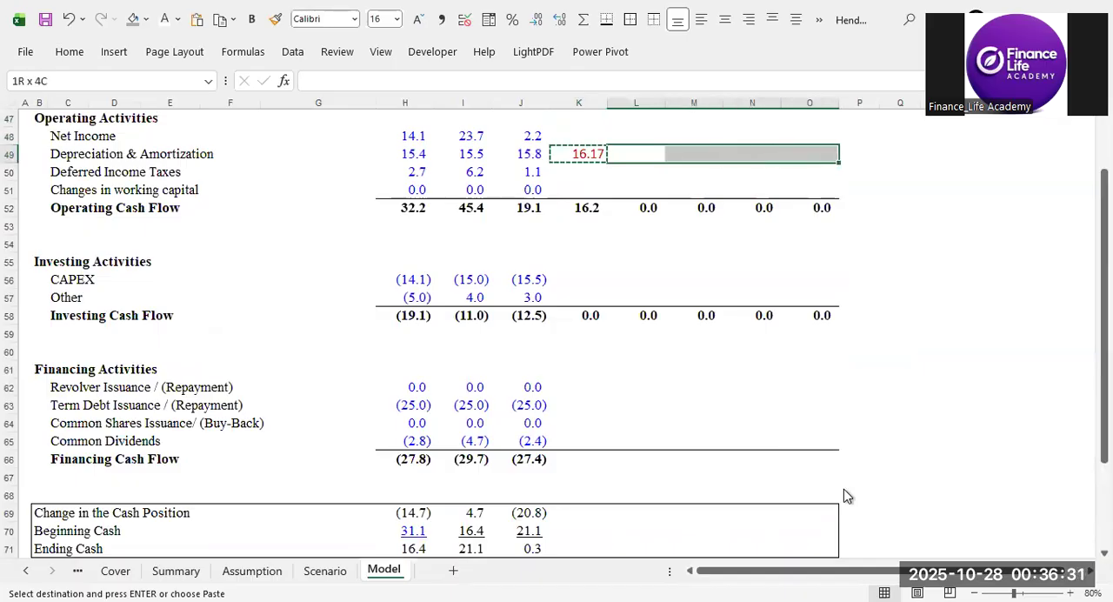
pyautogui.hotkey('ctrl', 'v')
# Go to the balance sheet's 2022 F Net PP&E cell K89 and clear the pending copy selection.
pyautogui.press('Down')
pyautogui.press('Down')
pyautogui.press('Down')
pyautogui.press('Down')
pyautogui.press('Down')
pyautogui.press('Down')
pyautogui.press('Down')
pyautogui.press('Down')
pyautogui.press('Down')
pyautogui.press('Down')
pyautogui.press('Down')
pyautogui.press('Down')
pyautogui.press('Down')
pyautogui.press('Down')
pyautogui.press('Down')
pyautogui.press('Down')
pyautogui.press('Down')
pyautogui.press('Down')
pyautogui.press('Down')
pyautogui.press('Down')
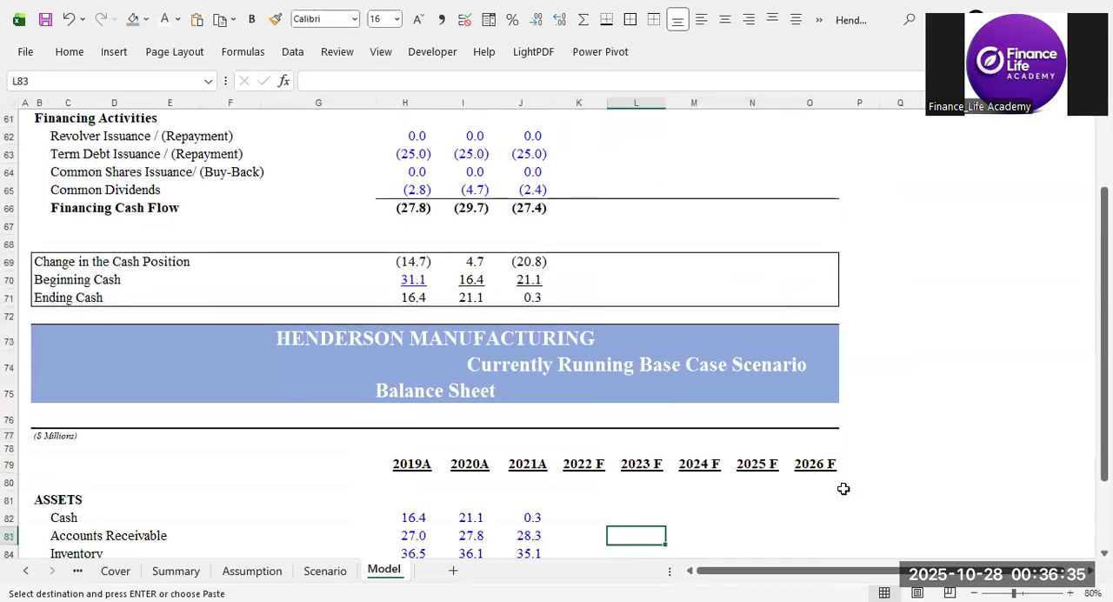
pyautogui.press('Down')
pyautogui.press('Down')
pyautogui.press('Down')
pyautogui.press('Down')
pyautogui.press('Down')
pyautogui.press('Down')
pyautogui.press('Down')
pyautogui.press('Down')
pyautogui.press('Down')
pyautogui.press('Down')
pyautogui.press('Down')
pyautogui.press('Up')
pyautogui.press('Up')
pyautogui.press('Up')
pyautogui.press('Up')
pyautogui.press('Up')
pyautogui.press('Up')
pyautogui.press('Left')
pyautogui.press('Down')
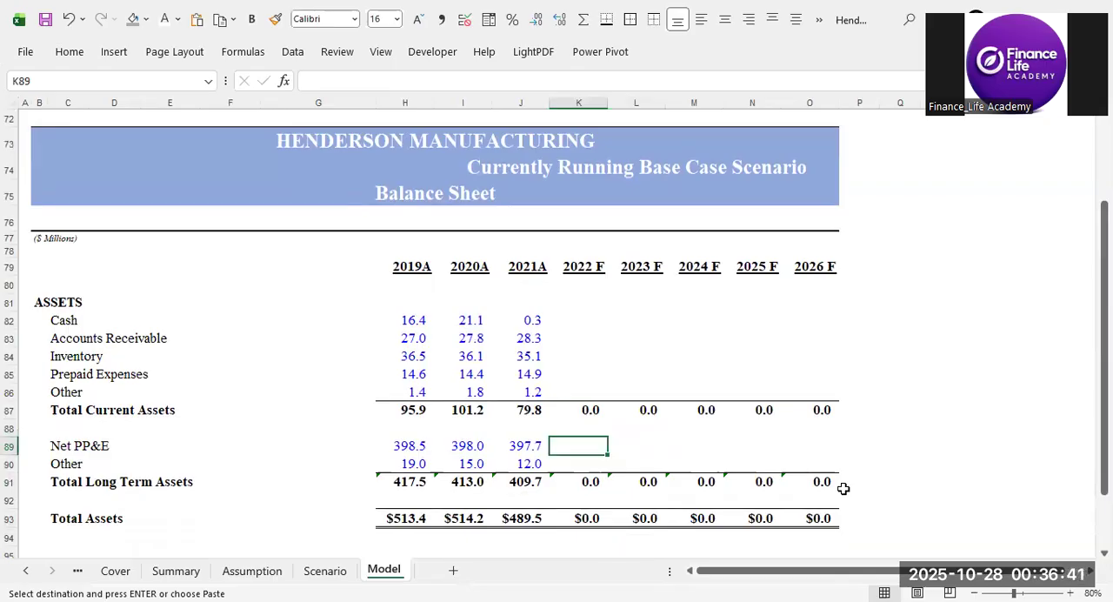
pyautogui.press('Escape')
pyautogui.write('=')
pyautogui.press('Down')
pyautogui.press('Down')
pyautogui.press('Down')
pyautogui.press('Down')
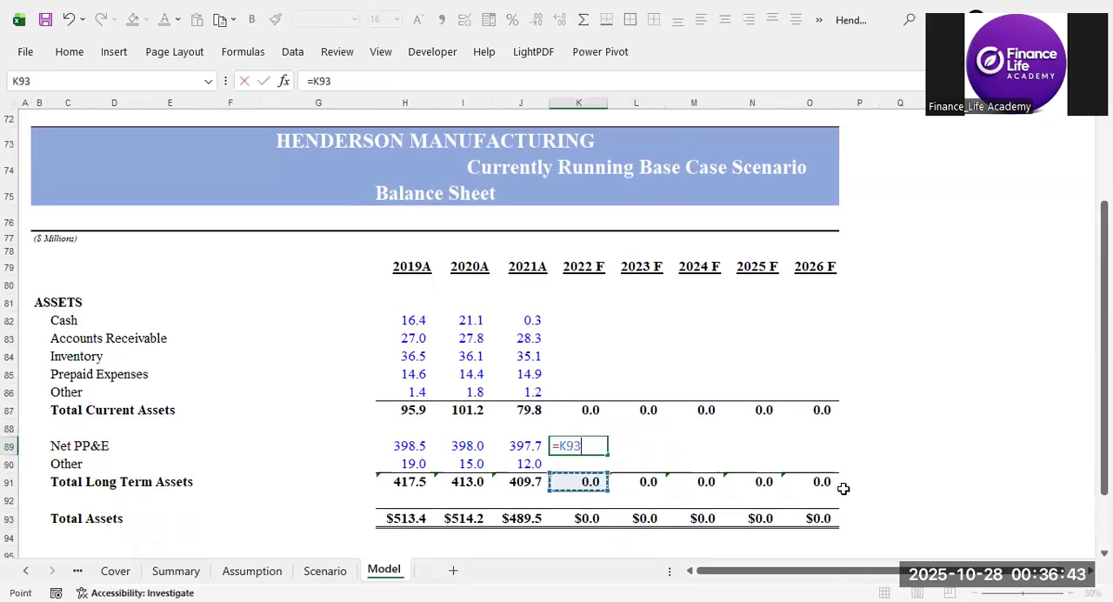
pyautogui.hotkey('ctrl', 'Down')
pyautogui.hotkey('ctrl', 'Down')
pyautogui.hotkey('ctrl', 'Up')
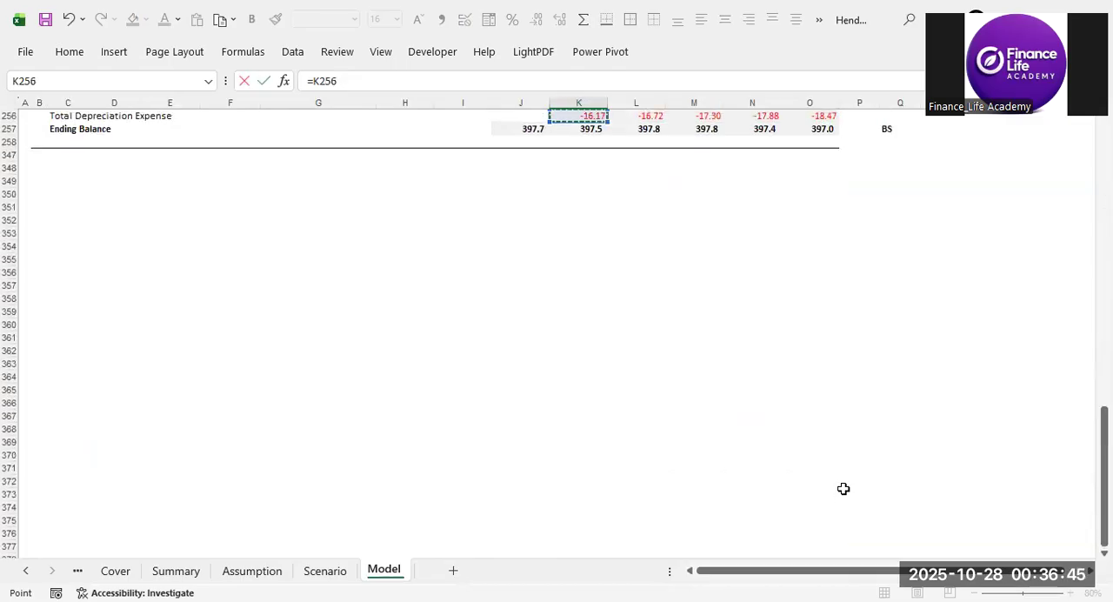
pyautogui.press('Up')
pyautogui.press('Up')
pyautogui.press('Up')
pyautogui.press('Up')
pyautogui.press('Up')
pyautogui.press('Up')
pyautogui.press('Up')
pyautogui.press('Down')
pyautogui.press('Down')
pyautogui.press('Down')
pyautogui.press('Down')
pyautogui.press('Down')
pyautogui.press('Down')
pyautogui.press('Down')
pyautogui.press('Down')
pyautogui.press('Up')
pyautogui.press('Up')
pyautogui.press('Up')
pyautogui.press('Up')
pyautogui.press('Up')
pyautogui.press('Up')
pyautogui.press('Up')
pyautogui.press('Up')
pyautogui.press('Up')
pyautogui.press('Up')
pyautogui.press('Up')
pyautogui.press('Up')
pyautogui.press('Up')
pyautogui.press('Up')
pyautogui.press('Up')
pyautogui.press('Up')
pyautogui.press('Up')
pyautogui.press('Up')
pyautogui.press('Up')
pyautogui.press('Up')
pyautogui.press('Down')
pyautogui.press('Down')
pyautogui.press('Down')
pyautogui.press('Down')
pyautogui.press('Down')
pyautogui.press('Down')
pyautogui.press('Down')
pyautogui.press('Down')
pyautogui.press('Down')
pyautogui.press('Down')
pyautogui.press('Down')
pyautogui.press('Down')
pyautogui.press('Down')
pyautogui.press('Down')
pyautogui.press('Down')
pyautogui.press('Right')
pyautogui.press('Left')
pyautogui.press('Right')
pyautogui.press('Left')
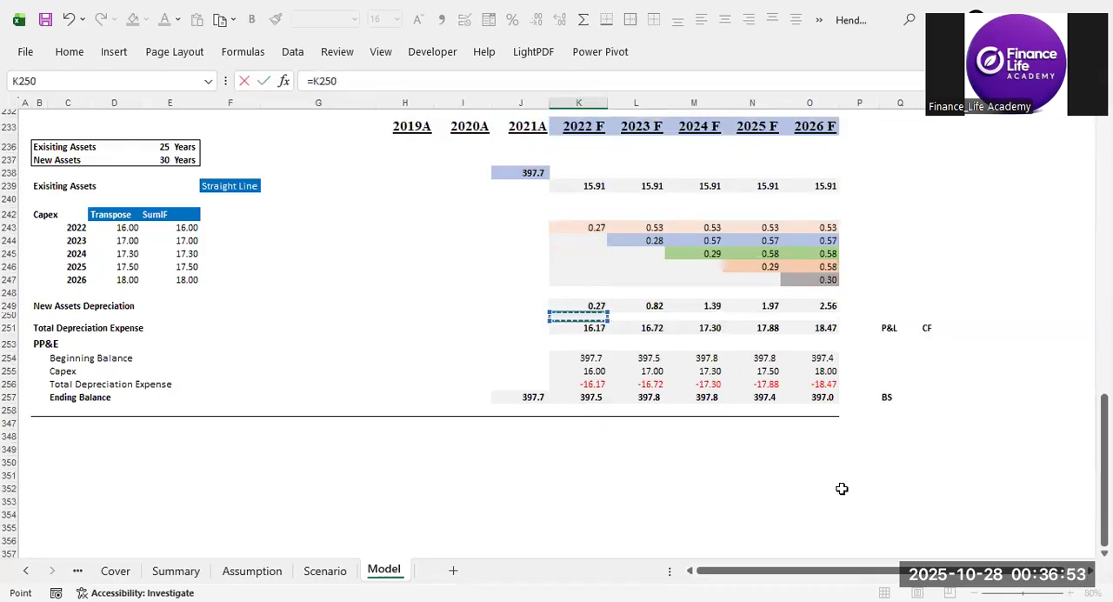
pyautogui.scroll(14, 626, 455)
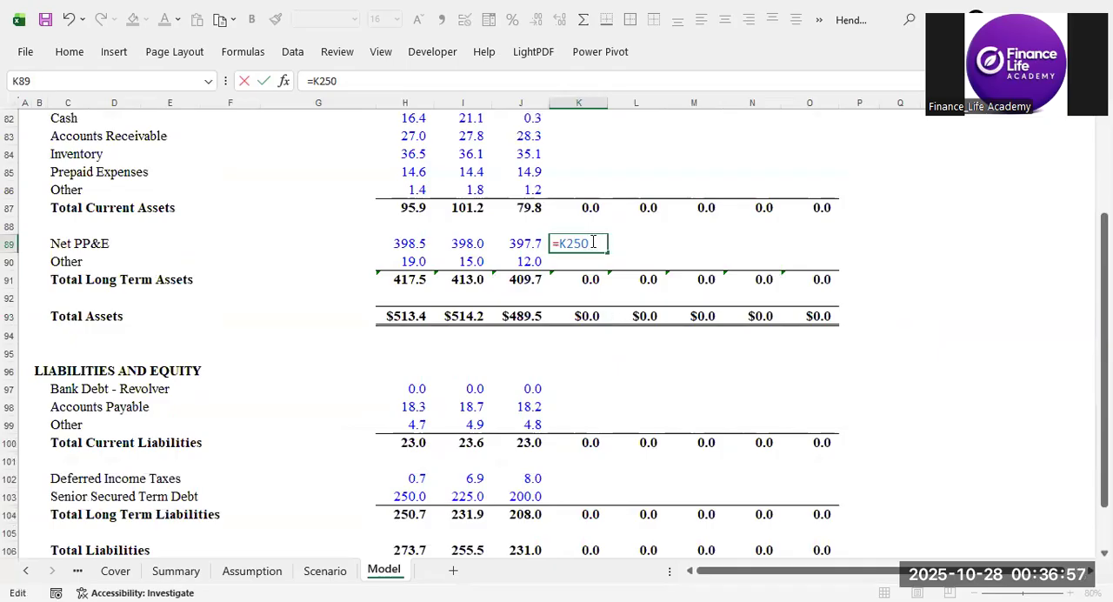
pyautogui.moveTo(594, 243); pyautogui.dragTo(544, 244)
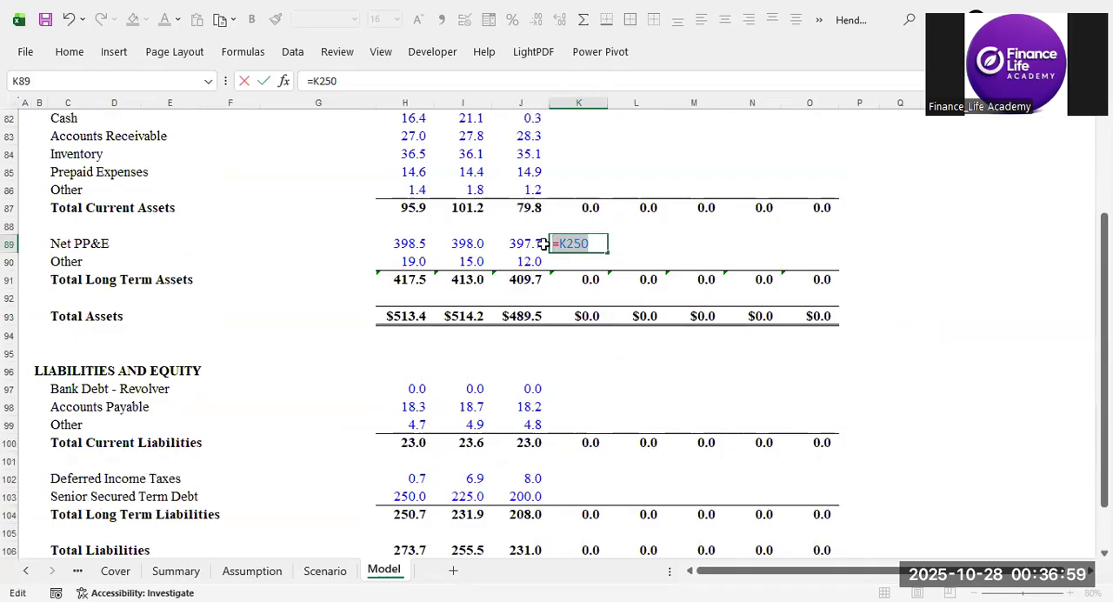
pyautogui.press('BackSpace')
pyautogui.write('=')
pyautogui.scroll(-14, 605, 276)
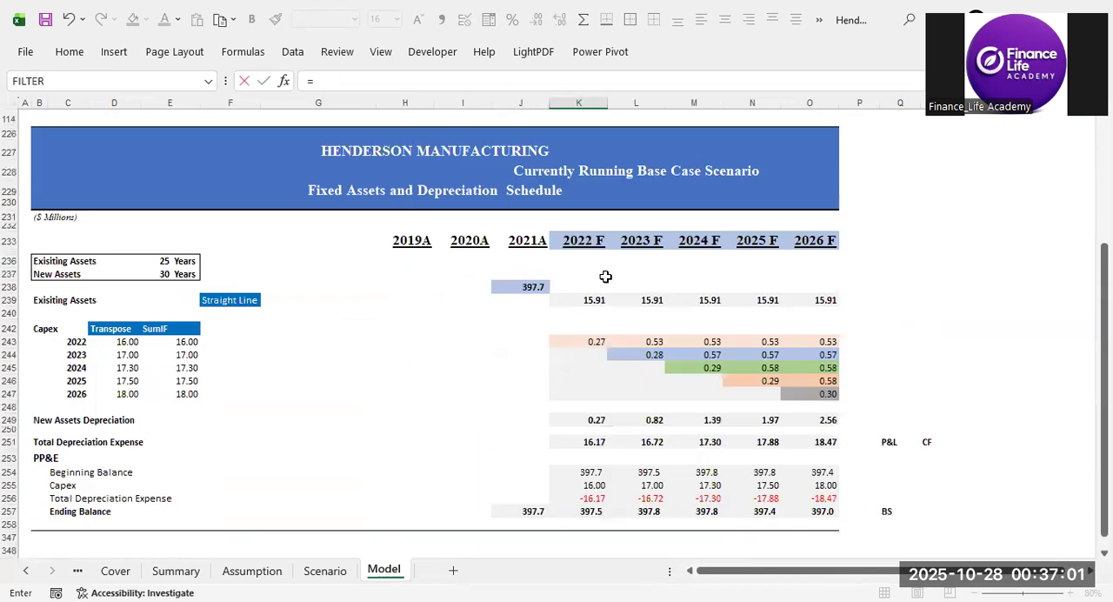
pyautogui.scroll(-5, 626, 291)
pyautogui.scroll(5, 643, 326)
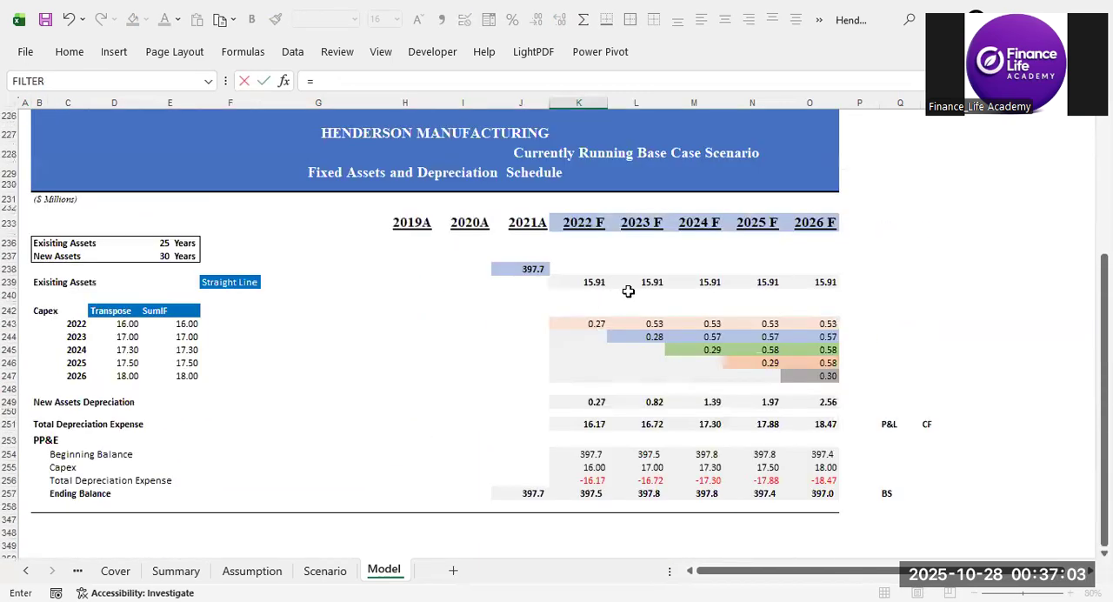
pyautogui.scroll(-3, 627, 292)
pyautogui.click(635, 345)
pyautogui.click(592, 343)
pyautogui.click(636, 330)
pyautogui.press('Return')
pyautogui.press('Escape')
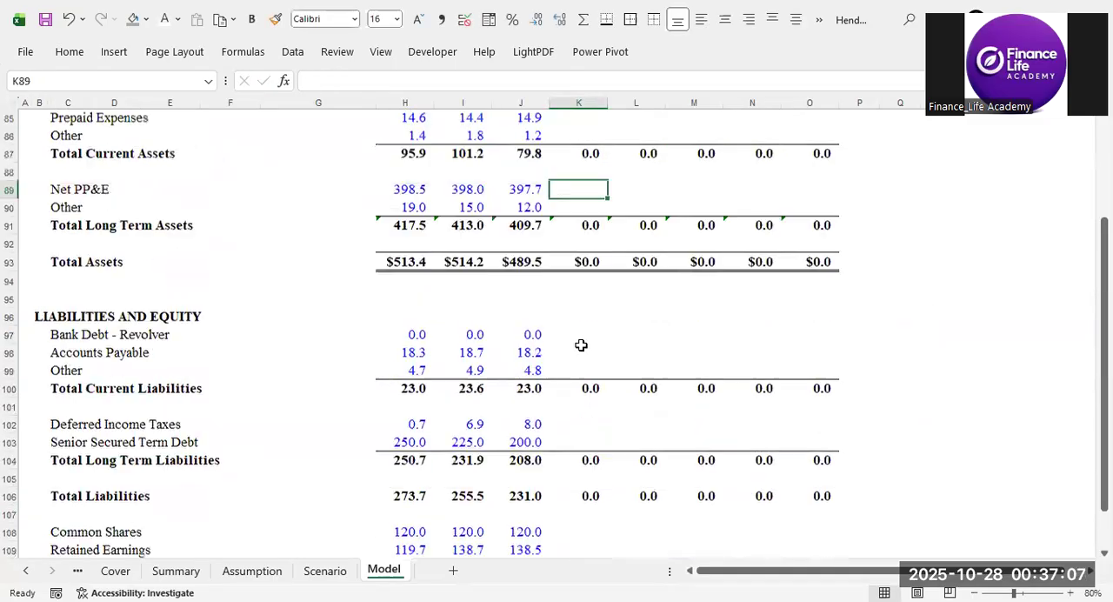
# Link the balance sheet's 2022 F Net PP&E in K89 to the schedule's PP&E Ending Balance with =K257.
pyautogui.scroll(-1, 586, 376)
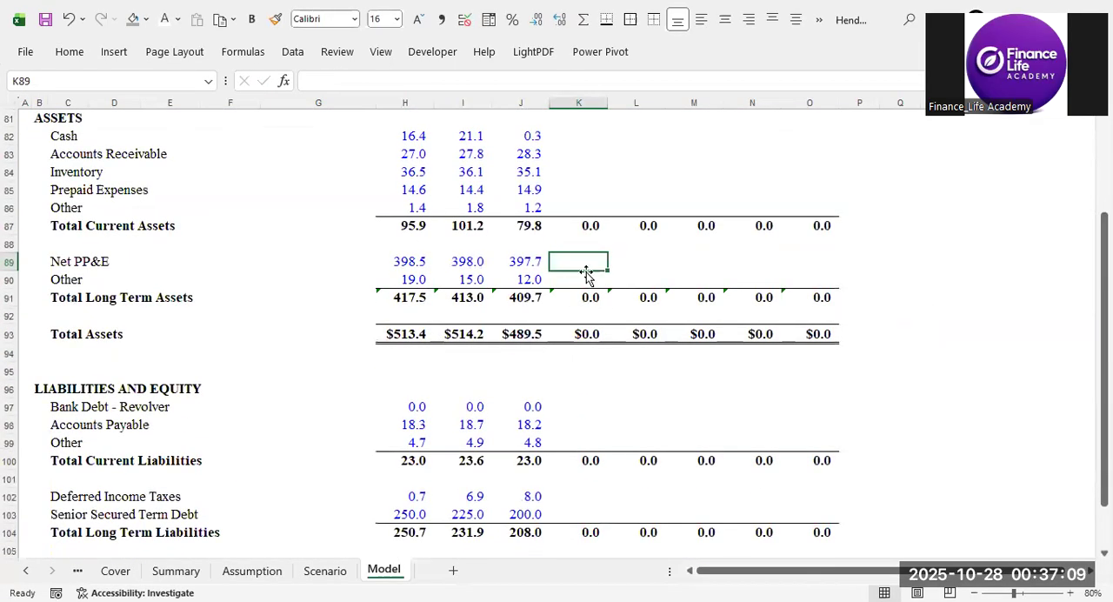
pyautogui.write('=')
pyautogui.press('Down')
pyautogui.press('Down')
pyautogui.press('Down')
pyautogui.press('Down')
pyautogui.press('Down')
pyautogui.press('Down')
pyautogui.press('Down')
pyautogui.press('Down')
pyautogui.press('Down')
pyautogui.press('Down')
pyautogui.press('Down')
pyautogui.press('Down')
pyautogui.press('Down')
pyautogui.press('Down')
pyautogui.press('Down')
pyautogui.press('Down')
pyautogui.press('Down')
pyautogui.press('Down')
pyautogui.press('Down')
pyautogui.press('Down')
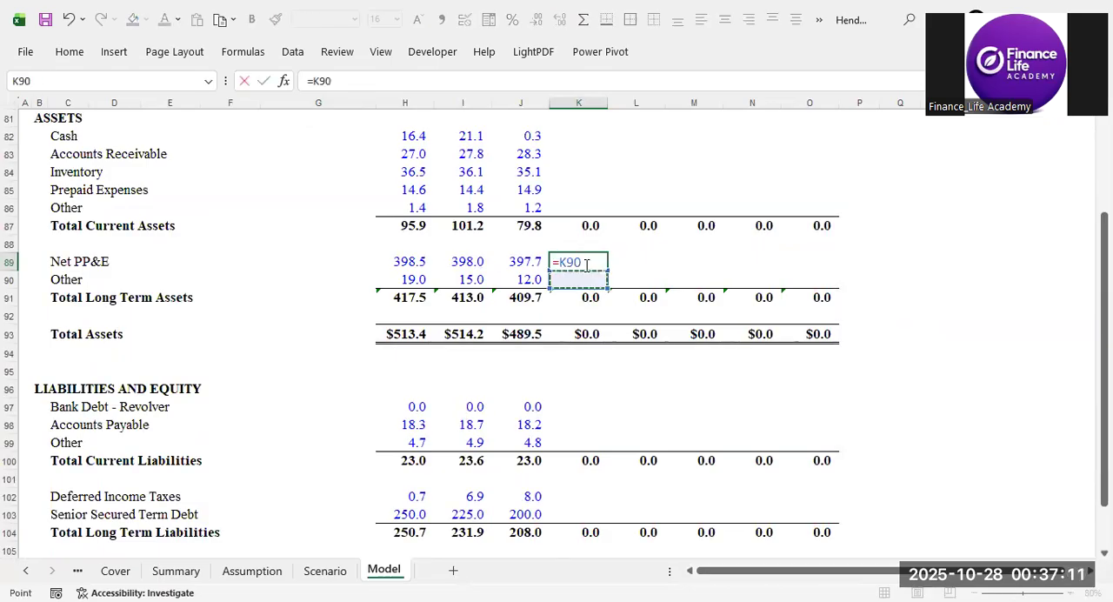
pyautogui.press('pagedown')
pyautogui.press('pagedown')
pyautogui.press('pagedown')
pyautogui.press('pagedown')
pyautogui.press('pagedown')
pyautogui.press('pagedown')
pyautogui.press('pagedown')
pyautogui.press('pagedown')
pyautogui.press('pagedown')
pyautogui.press('pagedown')
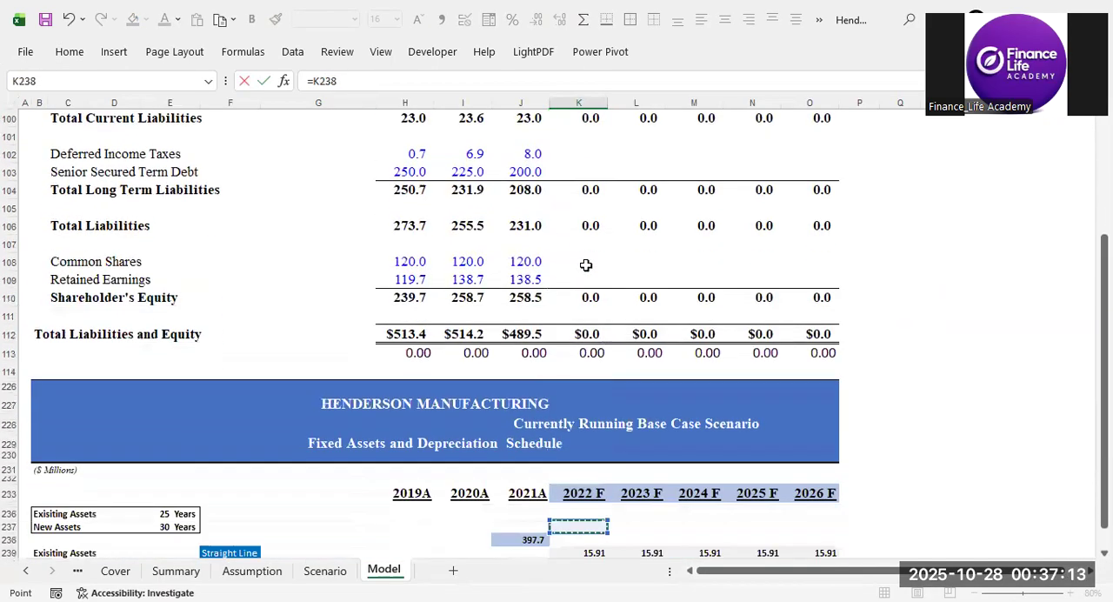
pyautogui.press('Up')
pyautogui.press('Up')
pyautogui.press('Up')
pyautogui.press('Up')
pyautogui.press('Up')
pyautogui.press('Up')
pyautogui.press('Up')
pyautogui.press('Up')
pyautogui.press('Up')
pyautogui.press('Up')
pyautogui.press('Up')
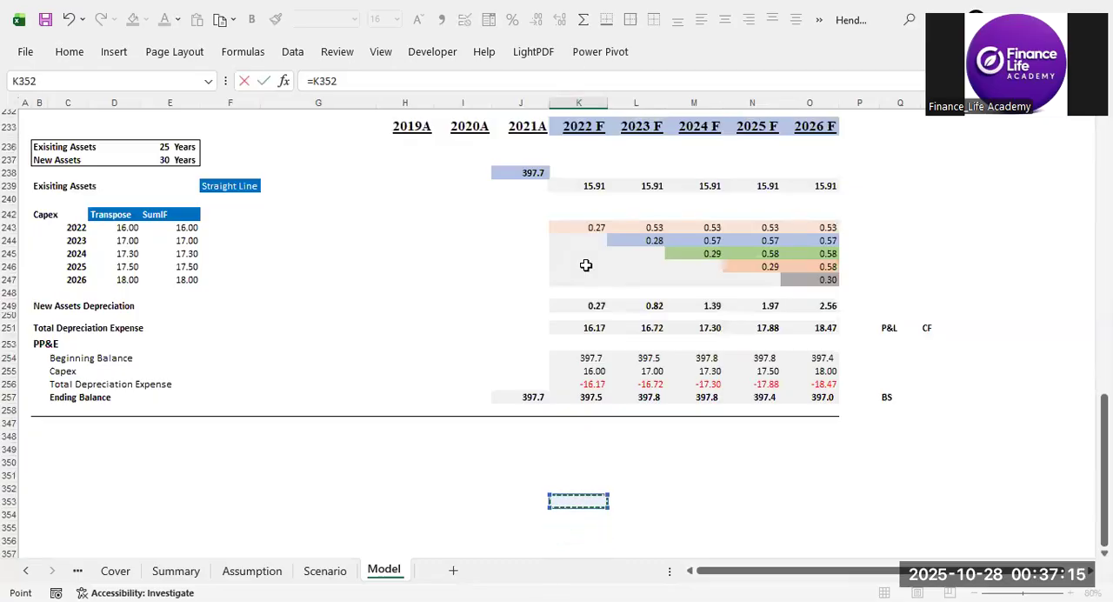
pyautogui.press('Down')
pyautogui.press('Return')
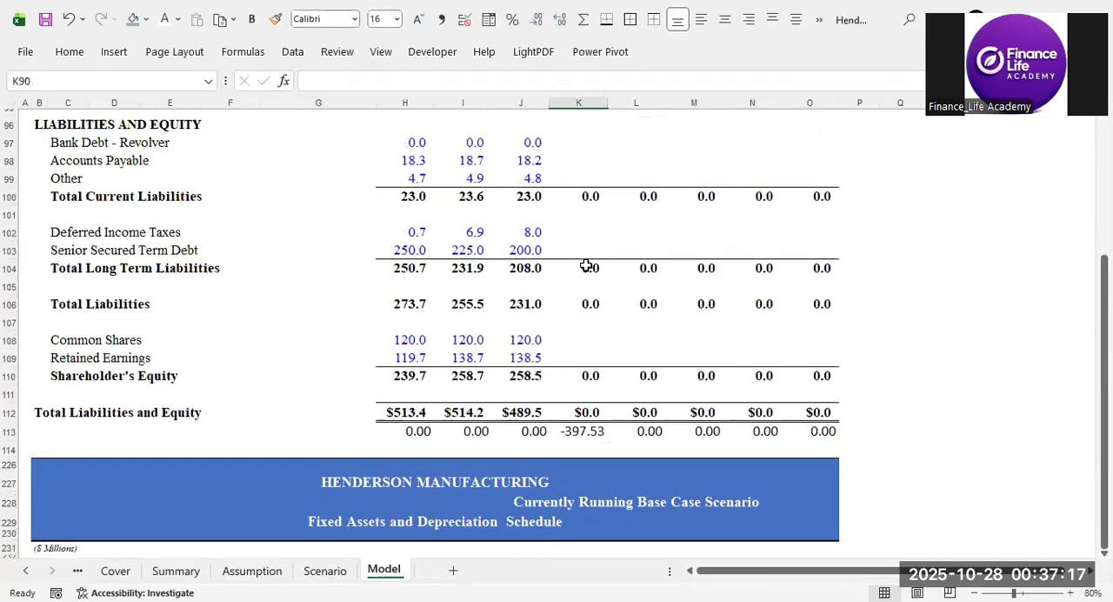
# Copy the 2022 F Net PP&E link in K89 and paste it into L89:O89 for 2023 F to 2026 F.
pyautogui.hotkey('ctrl', 'c')
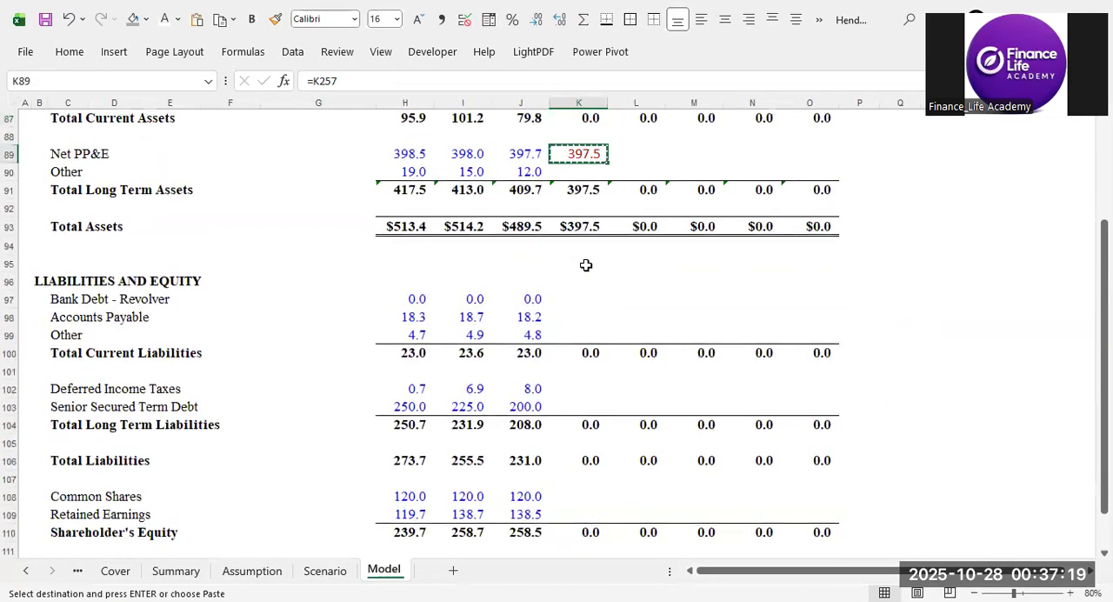
pyautogui.press('Right')
pyautogui.hotkey('shift', 'Right')
pyautogui.hotkey('shift', 'Right')
pyautogui.hotkey('shift', 'Right')
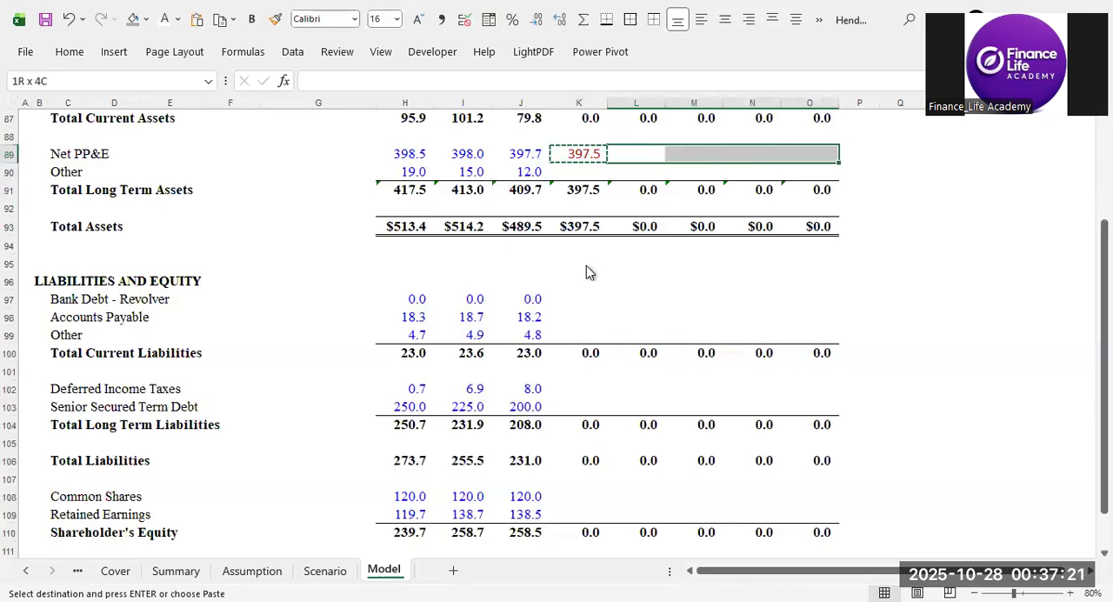
pyautogui.hotkey('ctrl', 'alt', 'v')
pyautogui.press('Return')
# Review the Fixed Assets and Depreciation Schedule, selecting the straight-line Exisiting Assets row B239:O239.
pyautogui.press('Down')
pyautogui.press('Down')
pyautogui.press('Down')
pyautogui.press('Down')
pyautogui.press('Down')
pyautogui.press('Down')
pyautogui.press('Down')
pyautogui.press('Down')
pyautogui.press('Down')
pyautogui.press('Down')
pyautogui.press('Down')
pyautogui.scroll(-9, 776, 383)
pyautogui.scroll(-1, 776, 383)
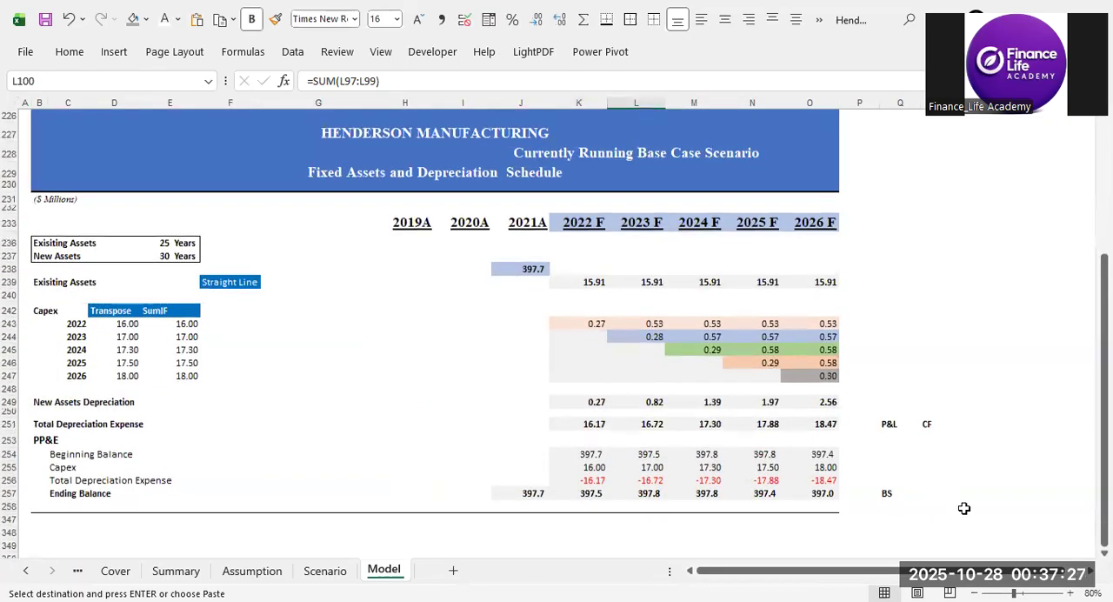
pyautogui.hotkey('alt', 'Tab')
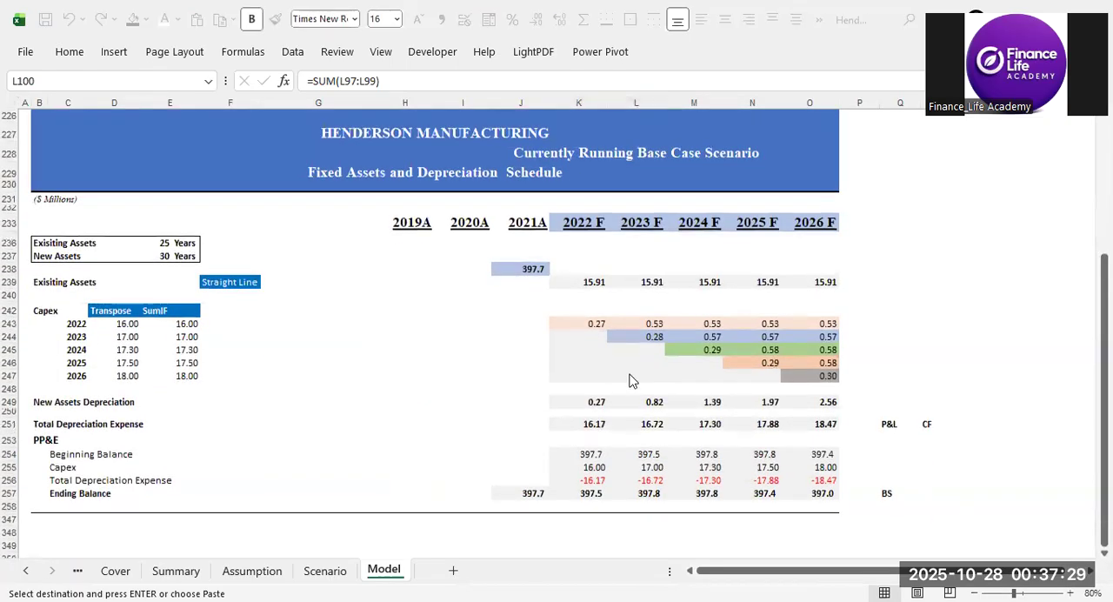
pyautogui.click(877, 454)
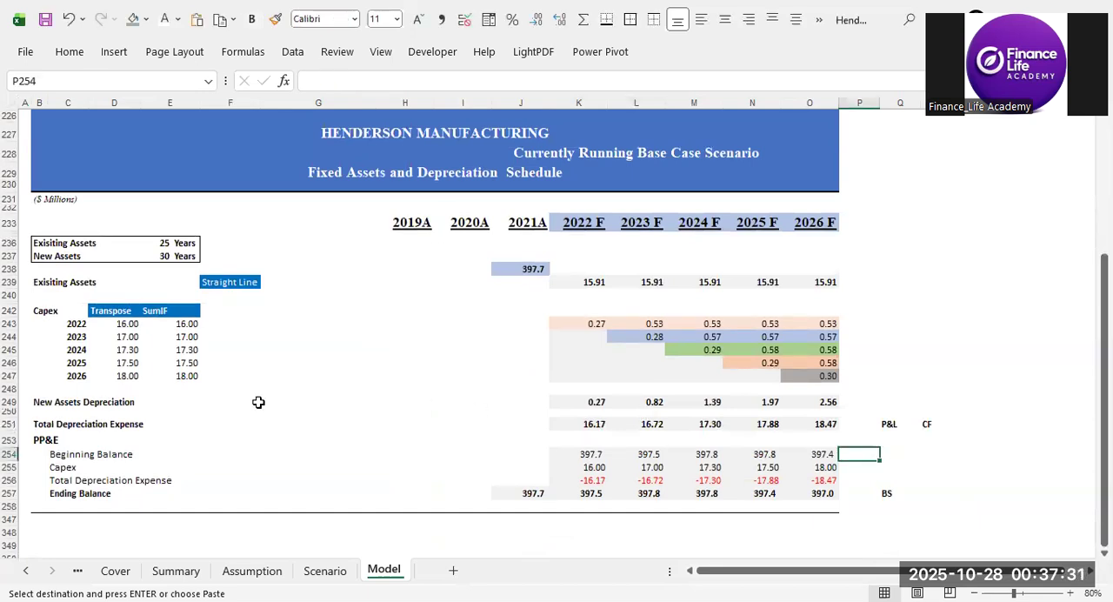
pyautogui.moveTo(41, 282); pyautogui.dragTo(801, 282)
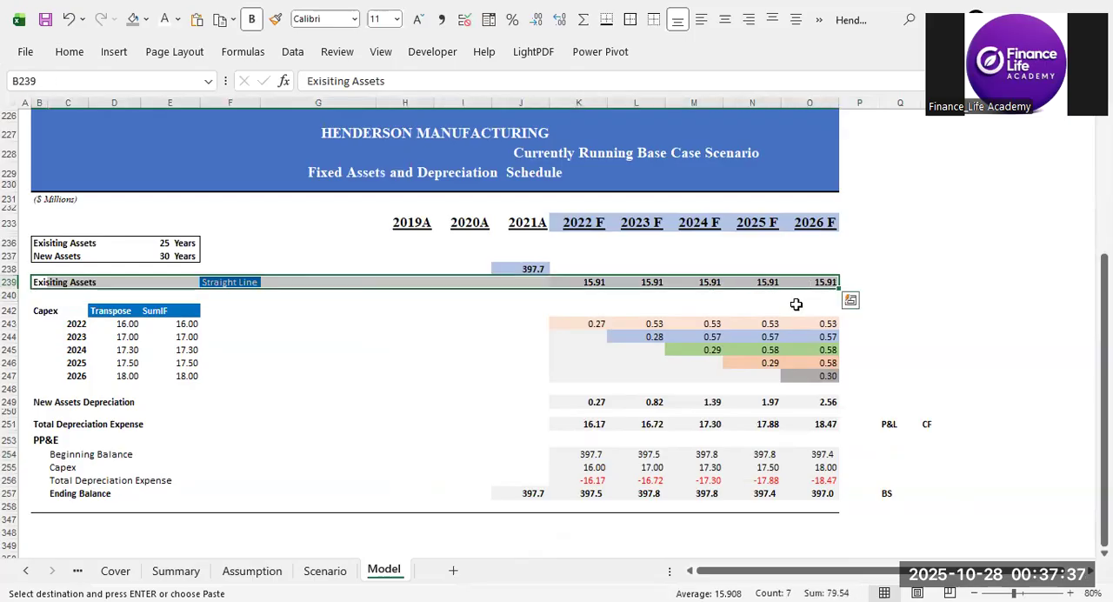
# Review the New Assets Depreciation row 249 and the Total Depreciation Expense in K251:O251, checking the K251 formula.
pyautogui.click(796, 305)
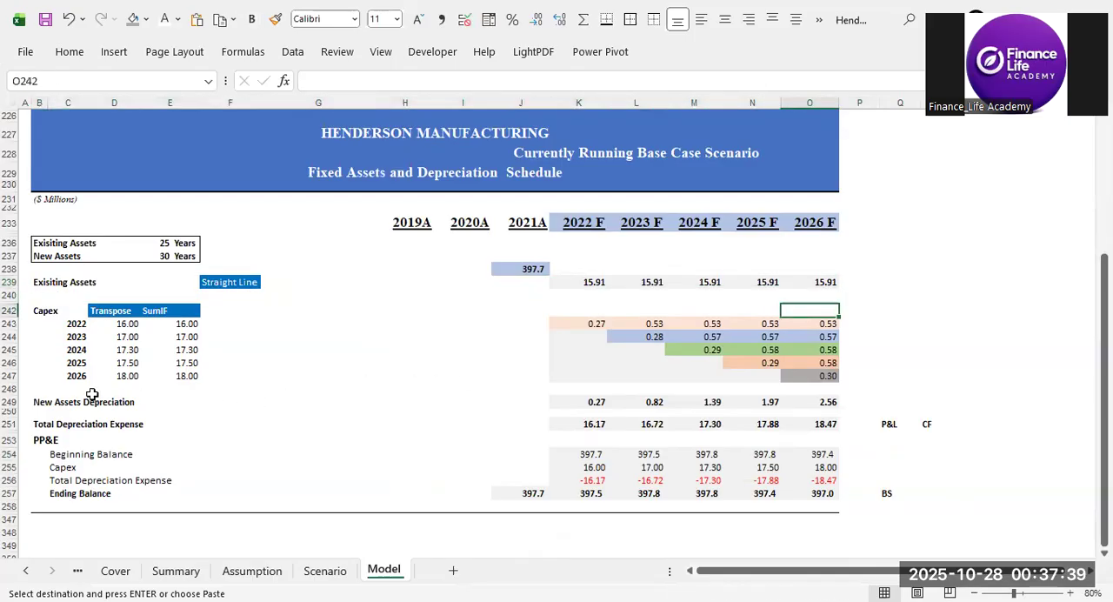
pyautogui.moveTo(43, 401); pyautogui.dragTo(798, 399)
pyautogui.moveTo(581, 424); pyautogui.dragTo(799, 423)
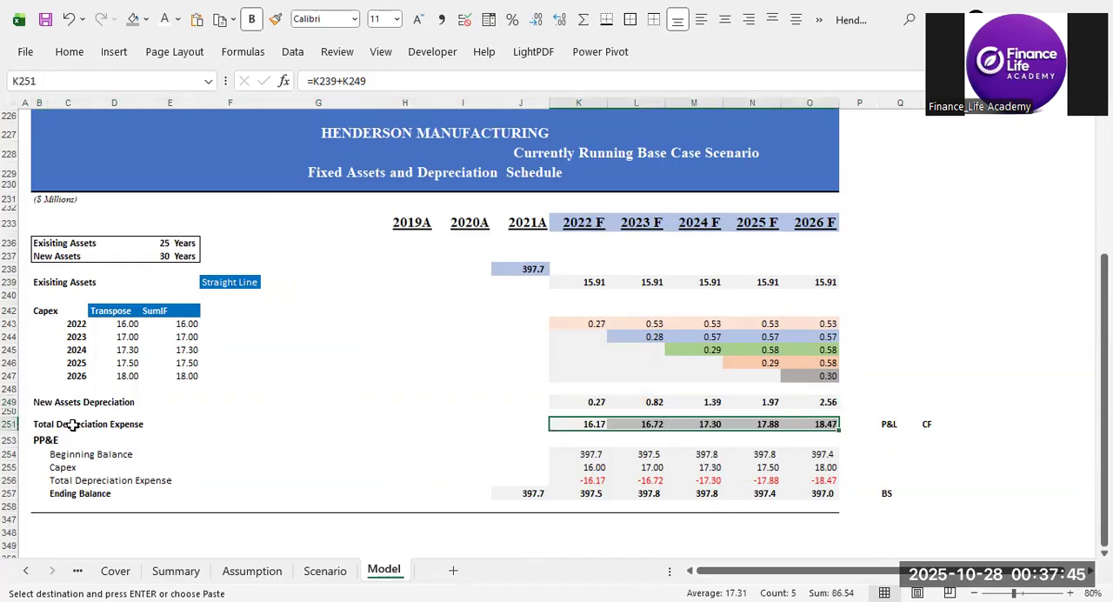
pyautogui.click(581, 426)
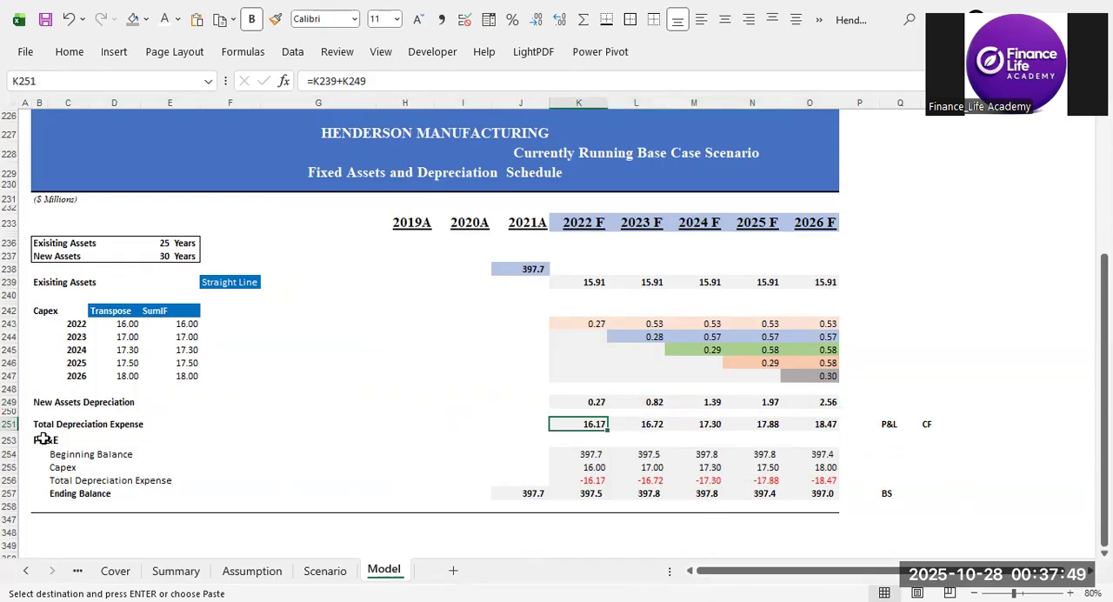
# Examine the PP&E roll-forward formulas, from the 2021A Ending Balance in J257 through the 2022 F cells K254:K257 and Total Depreciation Expense in K251.
pyautogui.click(84, 495)
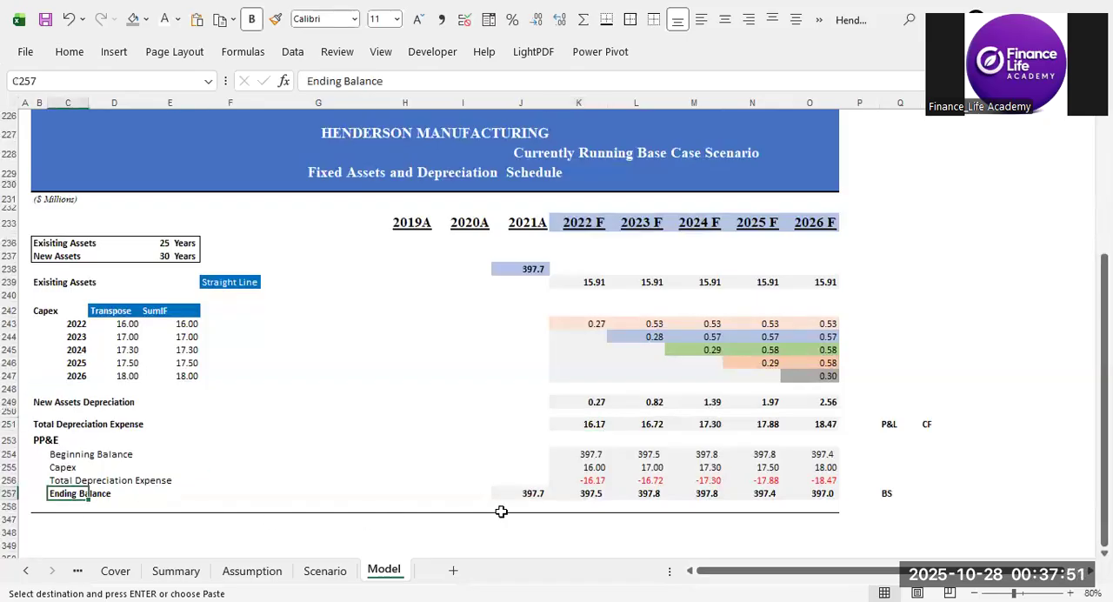
pyautogui.click(533, 493)
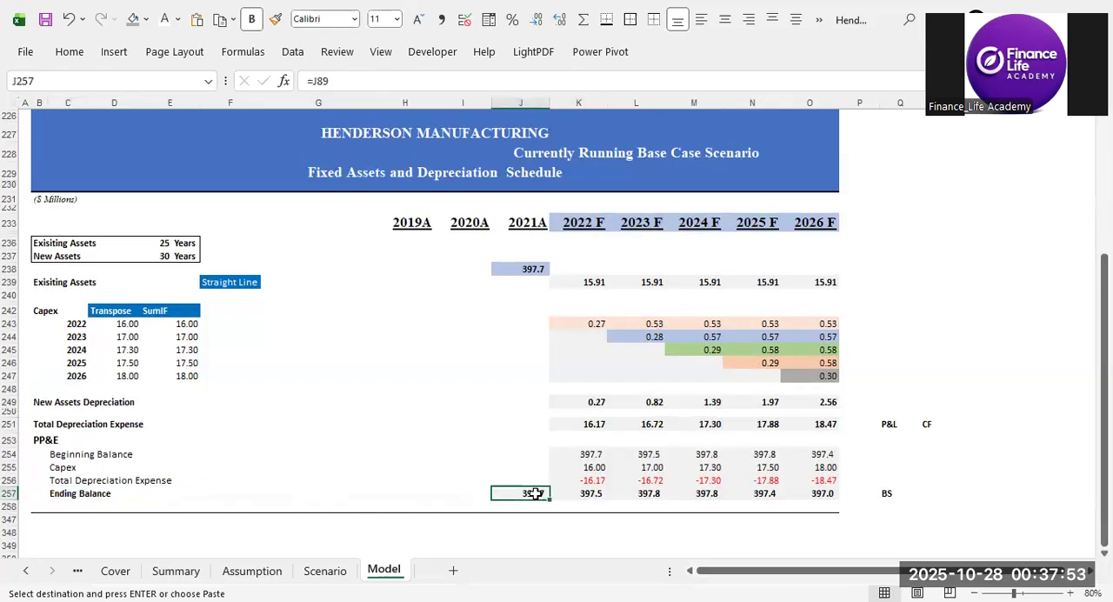
pyautogui.click(583, 455)
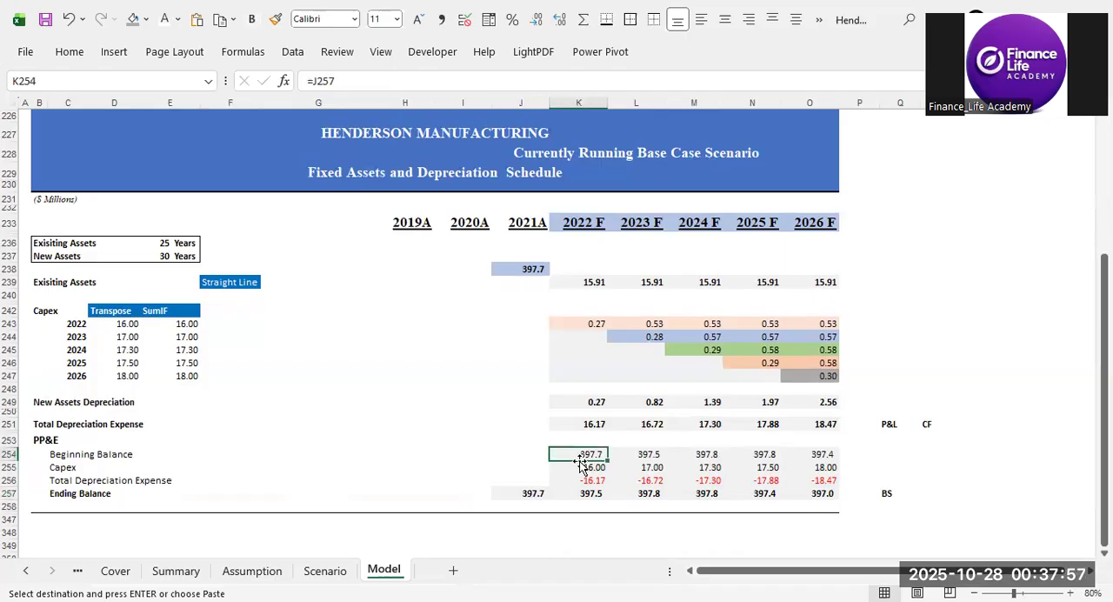
pyautogui.press('Down')
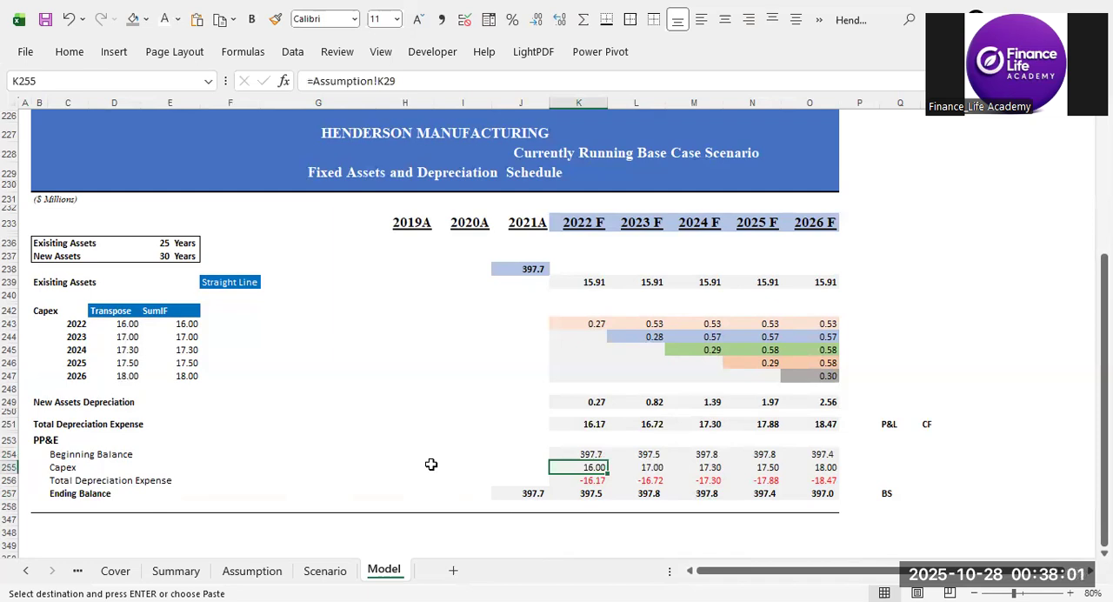
pyautogui.press('Down')
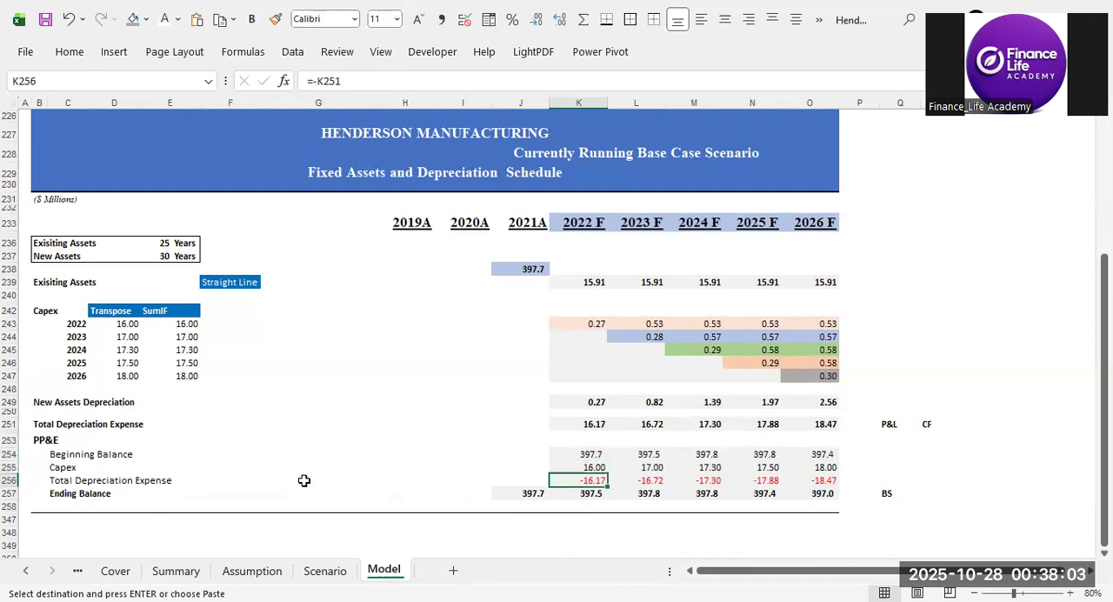
pyautogui.press('Down')
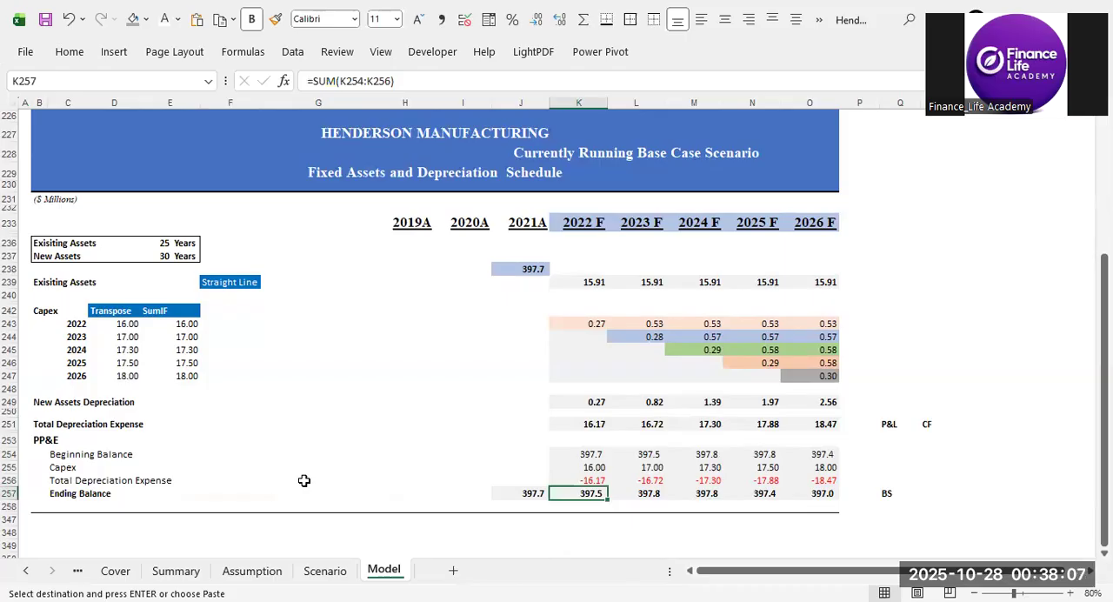
pyautogui.press('Up')
pyautogui.press('Up')
pyautogui.press('Up')
pyautogui.press('Up')
pyautogui.press('Up')
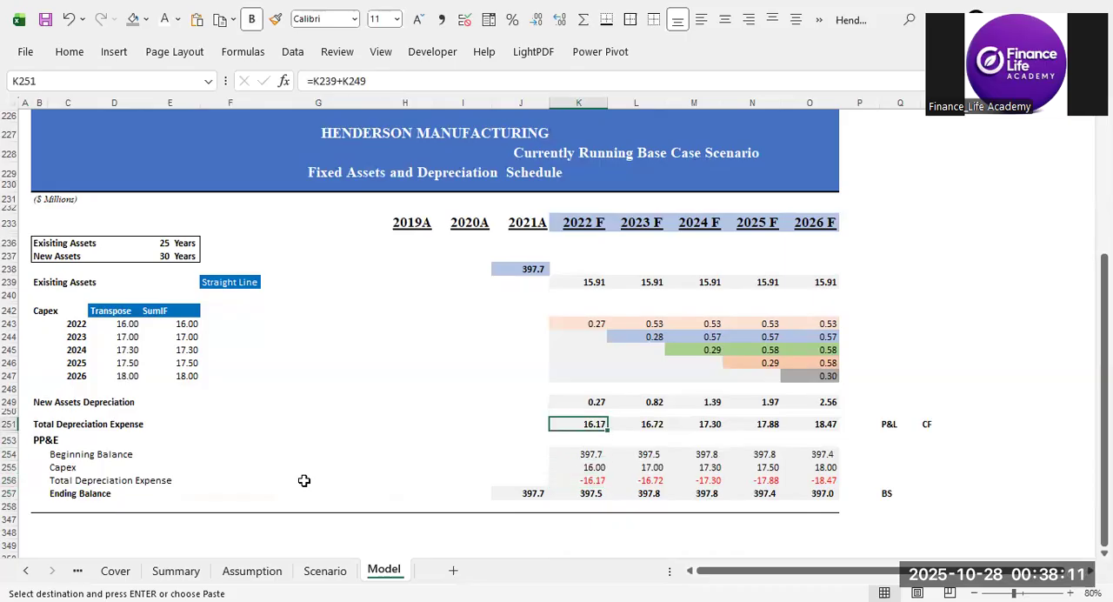
pyautogui.press('Down')
pyautogui.press('Down')
pyautogui.press('Down')
pyautogui.press('Down')
pyautogui.press('Down')
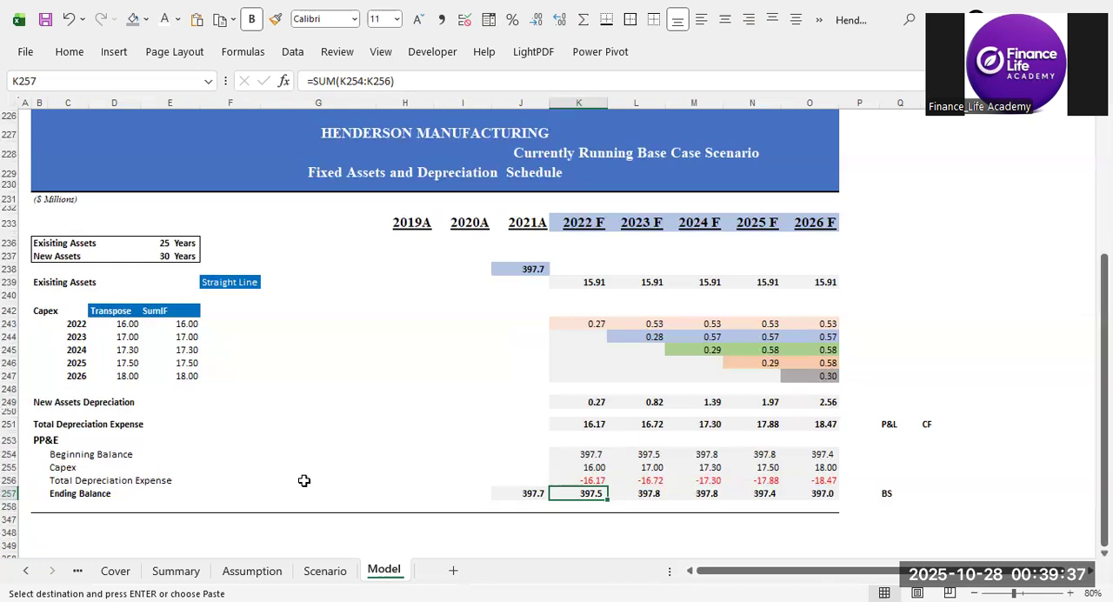
# Review the whole Fixed Assets and Depreciation Schedule, checking the Exisiting Assets life in E236, the row labels, and the figures in J238:O257.
pyautogui.click(180, 244)
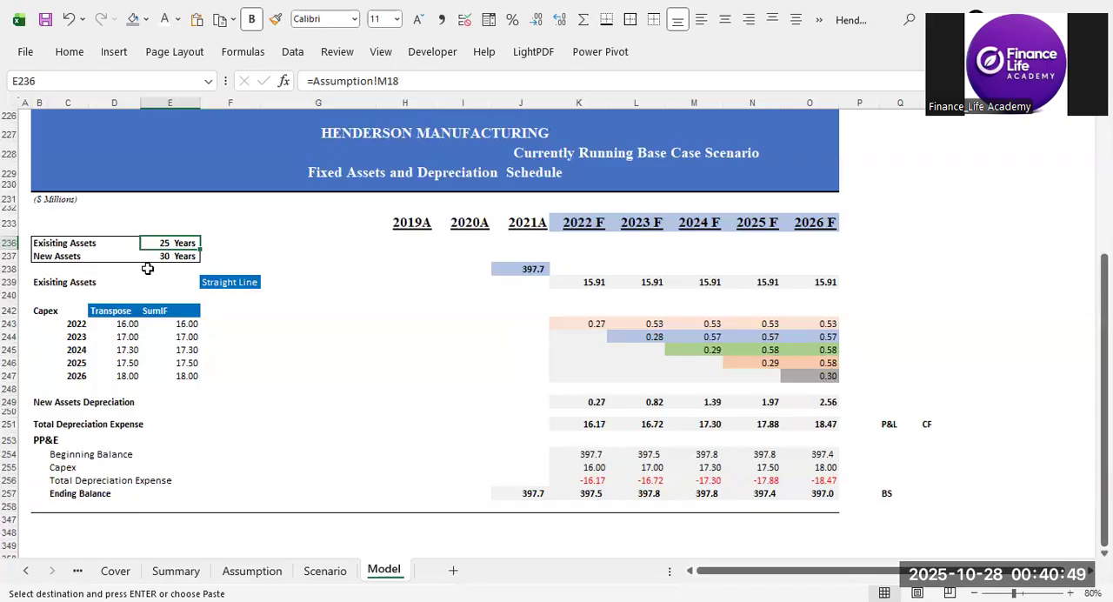
pyautogui.moveTo(50, 242); pyautogui.dragTo(62, 491)
pyautogui.click(222, 480)
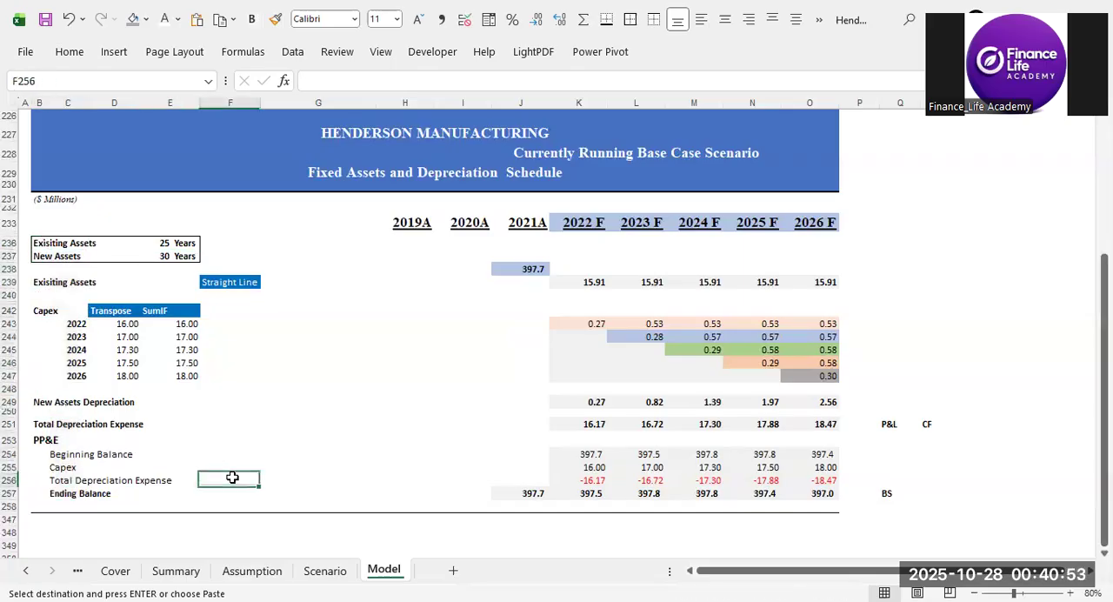
pyautogui.click(527, 270)
pyautogui.moveTo(532, 271)
pyautogui.mouseDown()
pyautogui.moveTo(783, 439)
pyautogui.moveTo(800, 492)
pyautogui.mouseUp()
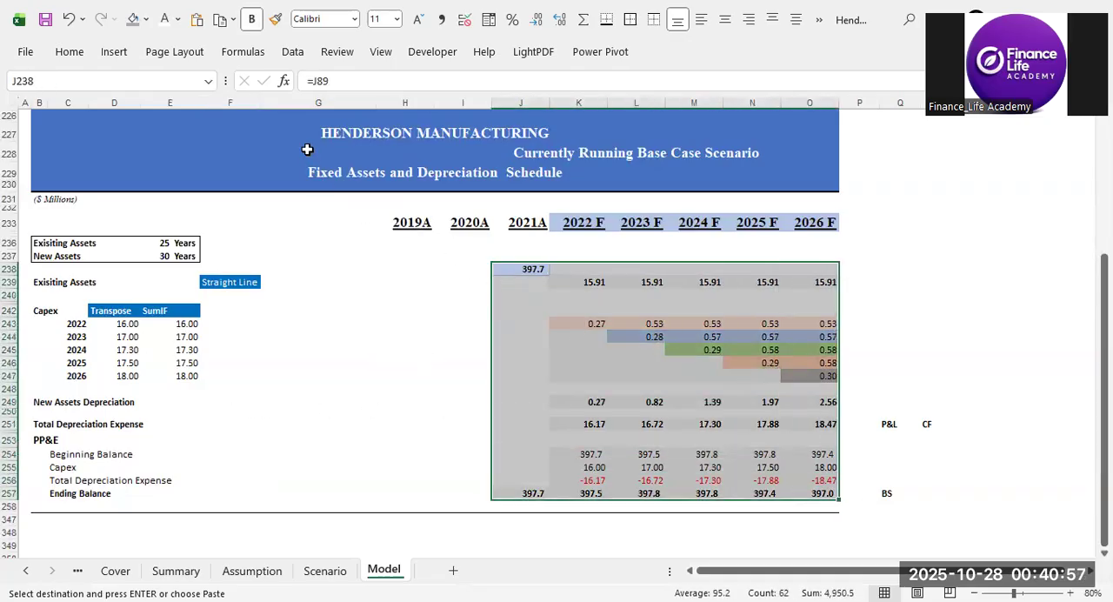
pyautogui.click(330, 135)
pyautogui.click(331, 172)
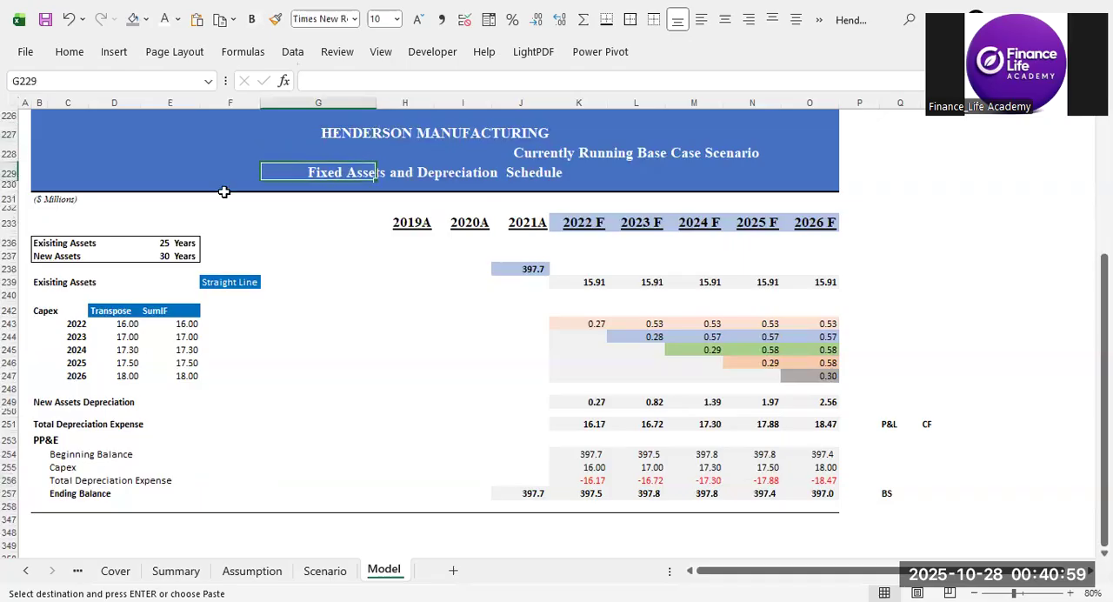
pyautogui.click(45, 248)
pyautogui.click(32, 287)
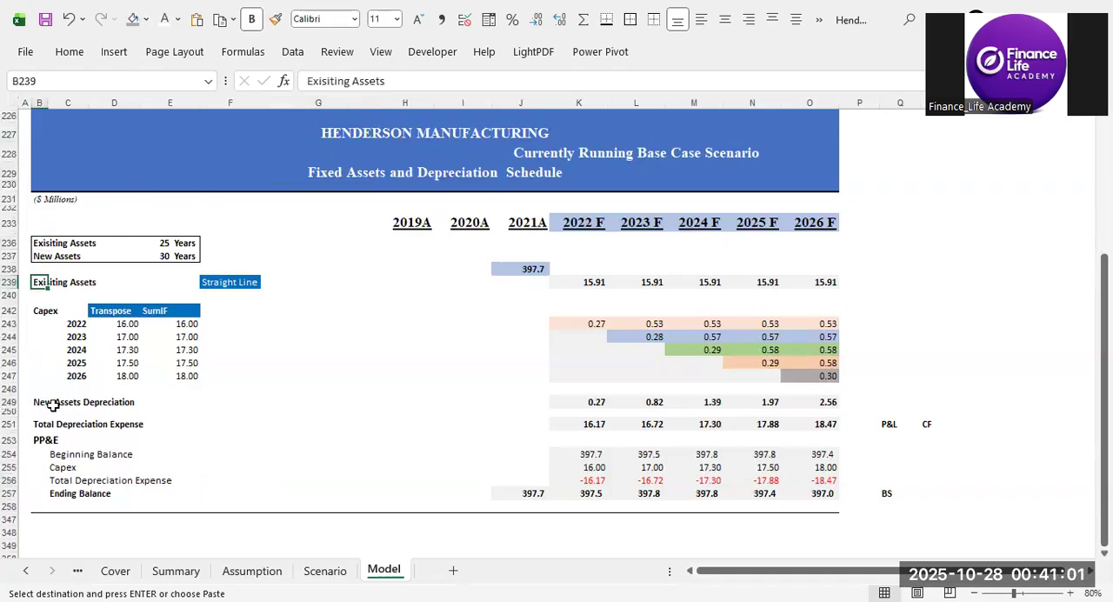
pyautogui.click(61, 506)
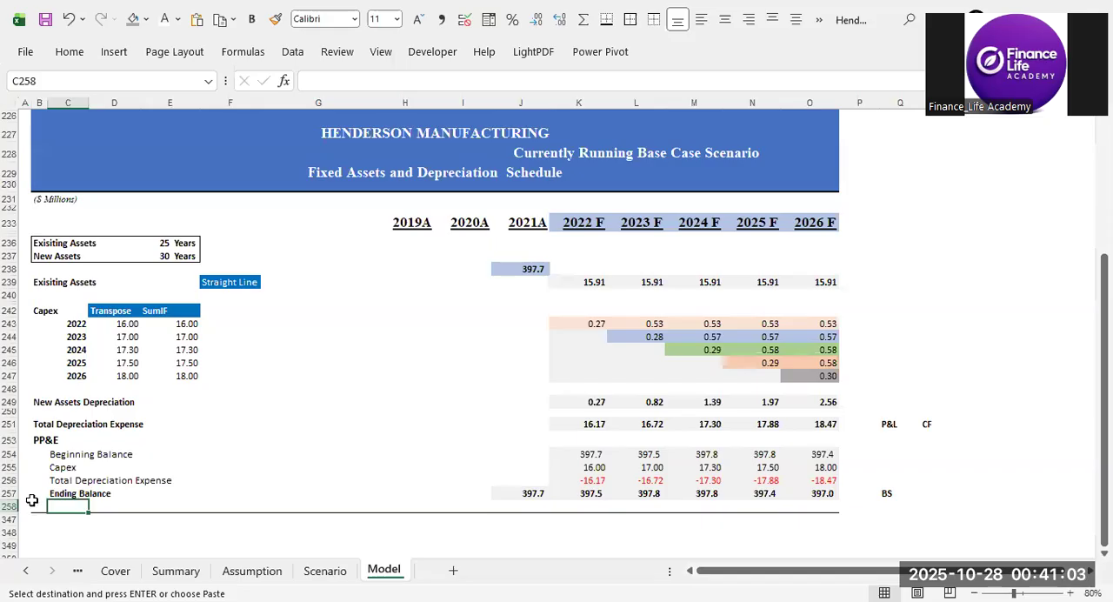